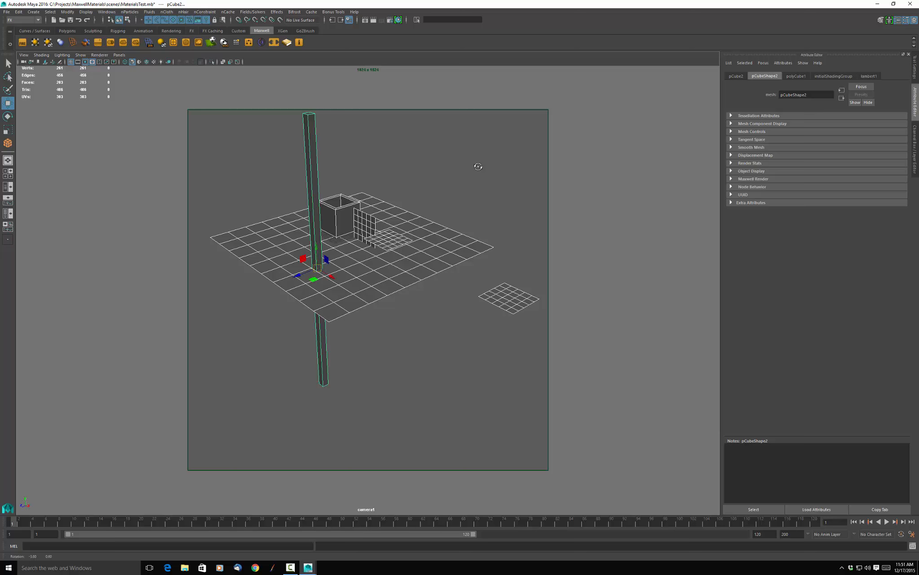
Deselect the tall thin cube and display the scene in shaded mode without wireframe.
{"action": "middle_click_drag", "start_coordinate": [476, 161], "coordinate": [475, 183], "text": "alt"}
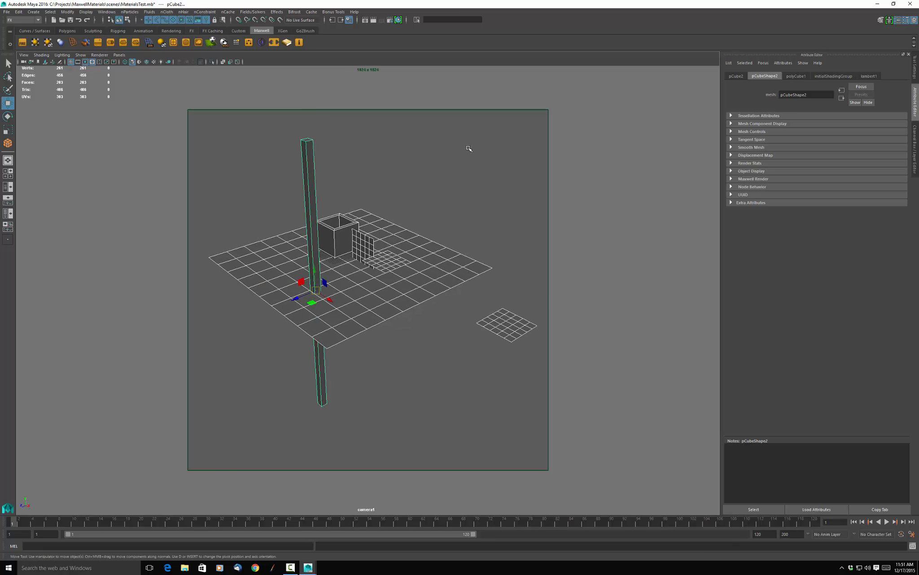
{"action": "left_click", "coordinate": [468, 148]}
{"action": "key", "text": "5"}
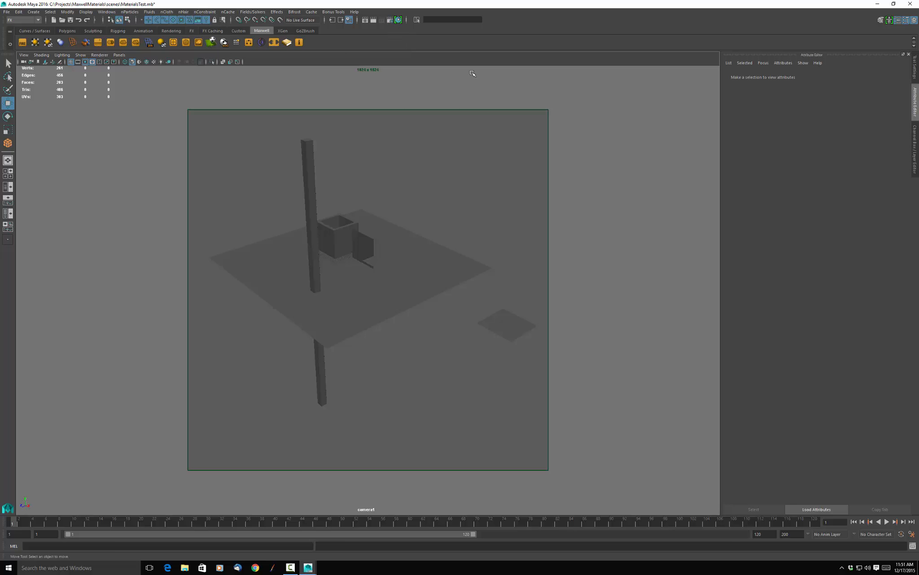
Check the load status of the maxwell.mll plug-in in the Plug-in Manager and close the manager.
{"action": "key", "text": "space"}
{"action": "left_click", "coordinate": [495, 52]}
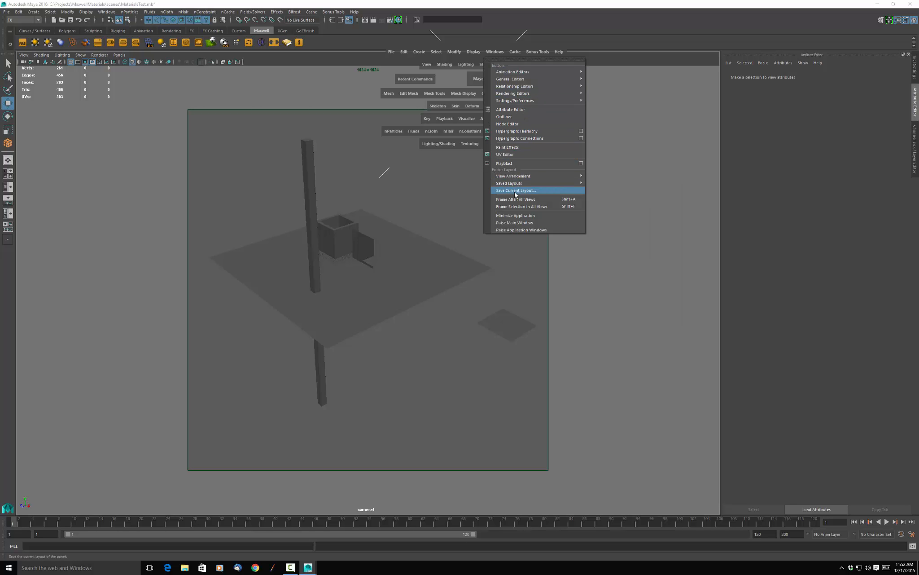
{"action": "mouse_move", "coordinate": [515, 184]}
{"action": "mouse_move", "coordinate": [520, 101]}
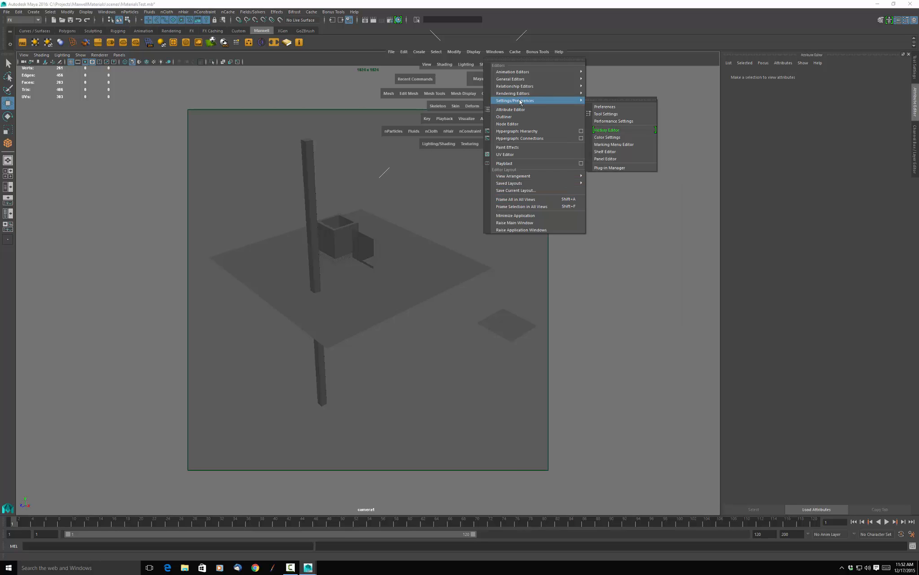
{"action": "left_click", "coordinate": [611, 168]}
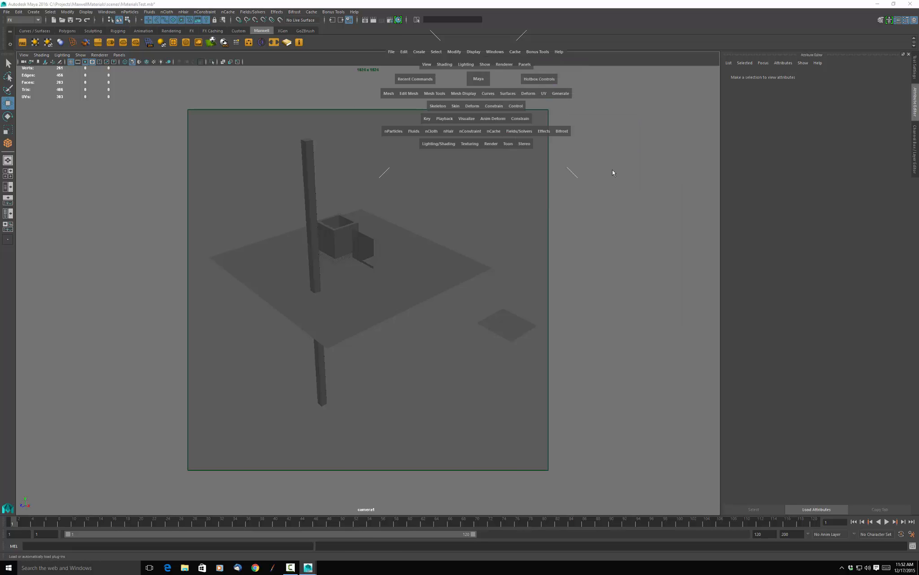
{"action": "scroll", "coordinate": [344, 270], "scroll_direction": "down", "scroll_amount": 4}
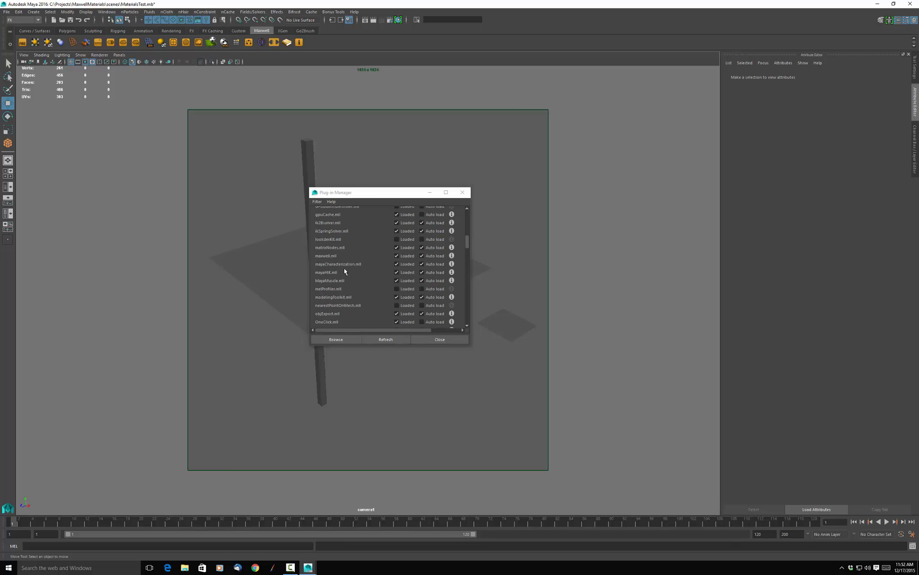
{"action": "scroll", "coordinate": [344, 267], "scroll_direction": "up", "scroll_amount": 1}
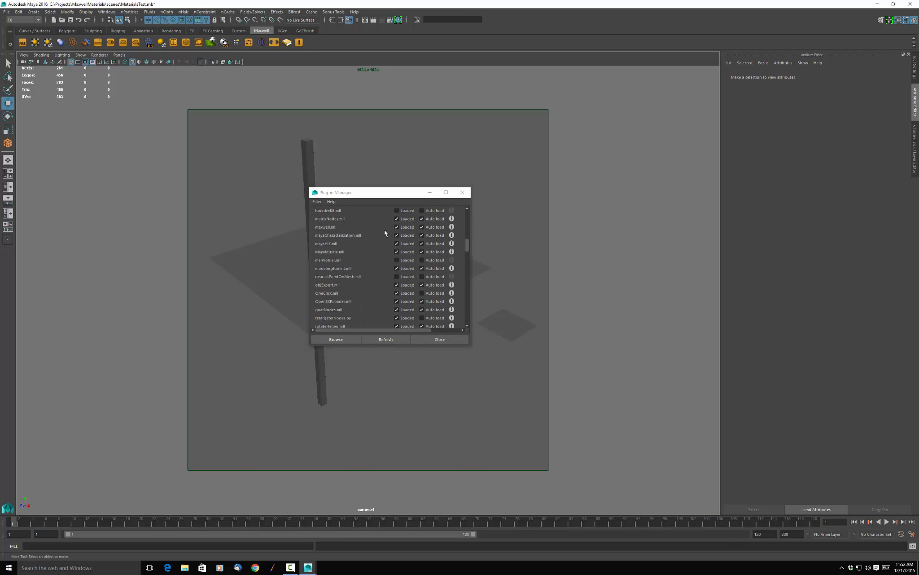
{"action": "left_click", "coordinate": [439, 338]}
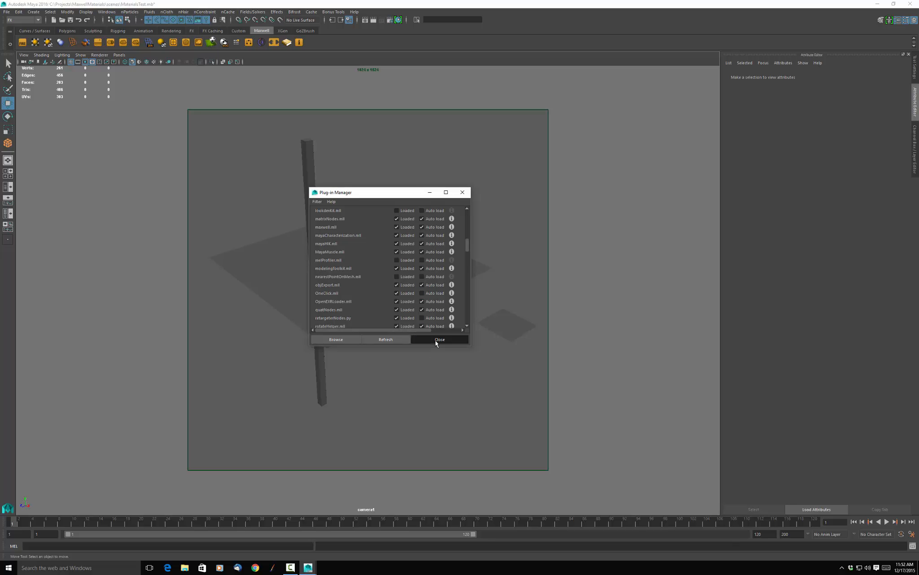
Render the camera1 view with Maxwell Render, stop the render early, and close the Maxwell and Render View windows.
{"action": "left_click", "coordinate": [376, 21]}
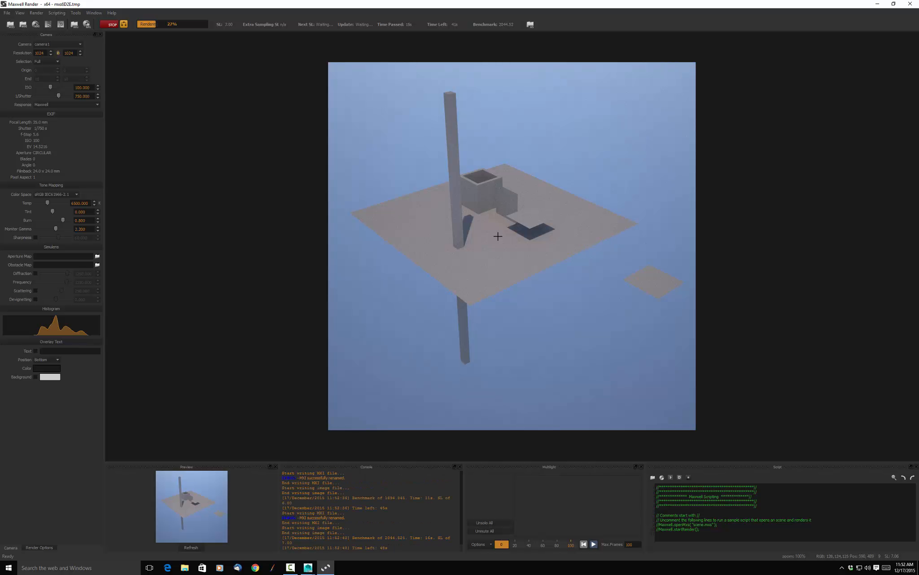
{"action": "left_click", "coordinate": [112, 25]}
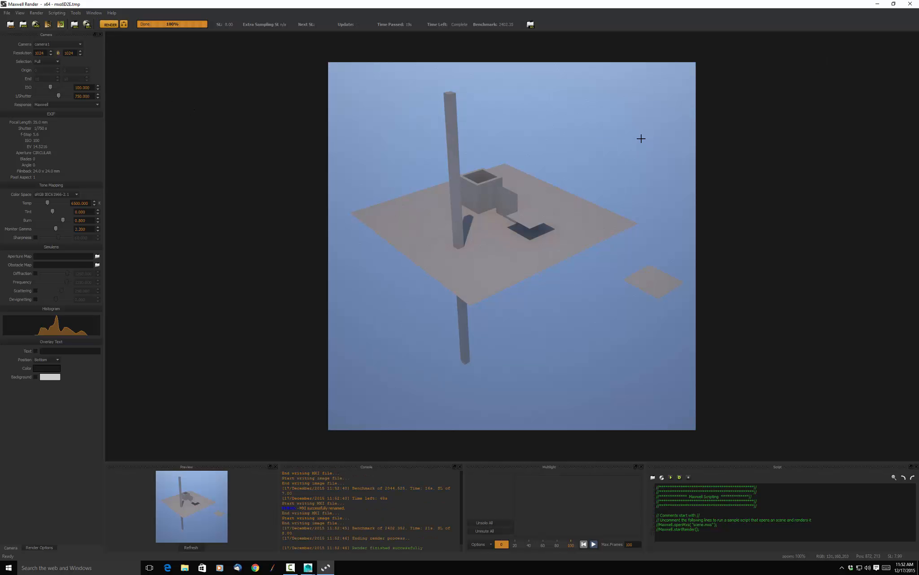
{"action": "left_click", "coordinate": [910, 4]}
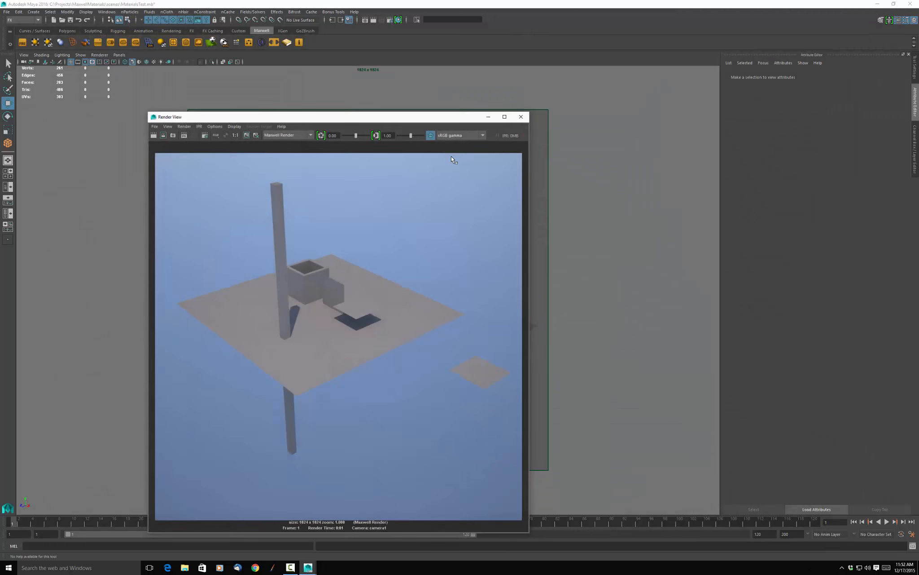
{"action": "left_click", "coordinate": [521, 116]}
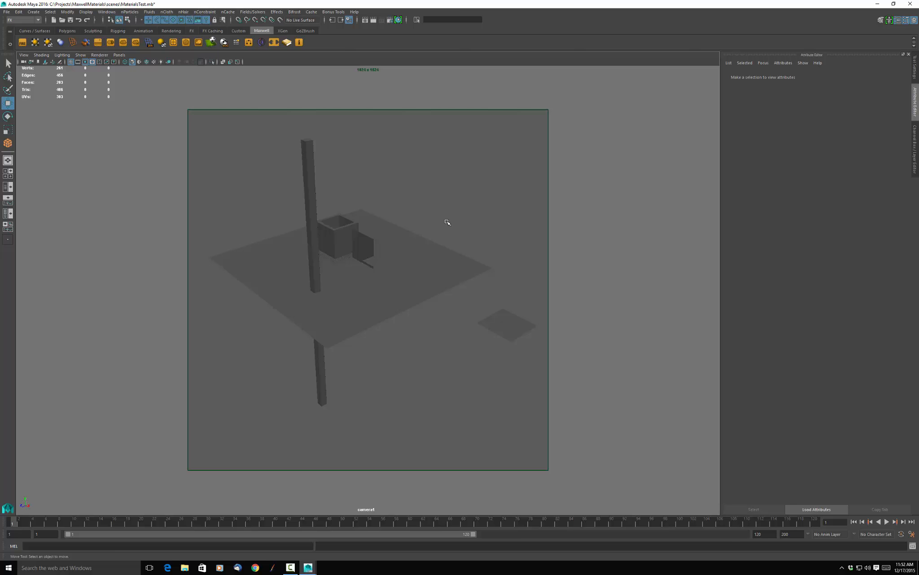
Open the Maxwell FIRE interactive preview and reframe the camera view on the objects from a lower angle.
{"action": "left_click_drag", "start_coordinate": [448, 221], "coordinate": [475, 229], "text": "alt"}
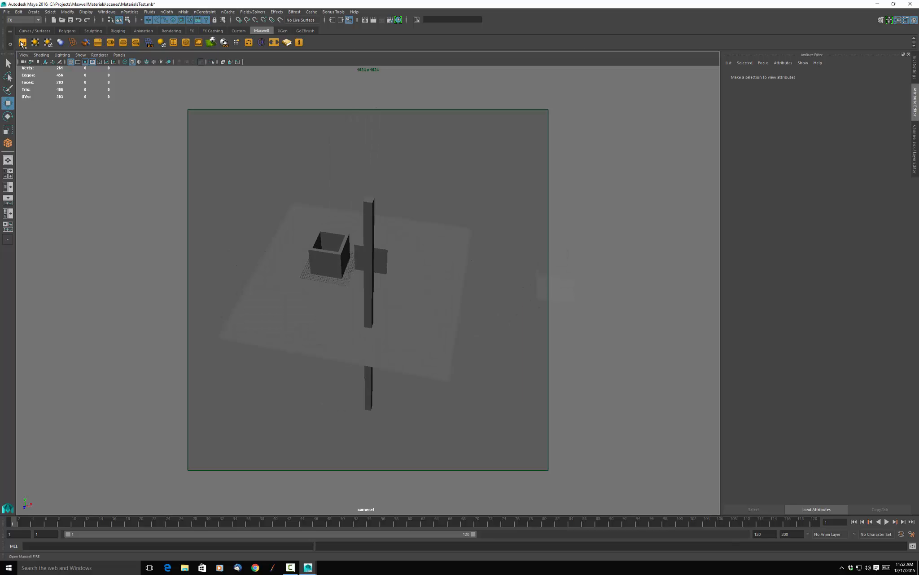
{"action": "left_click", "coordinate": [22, 43]}
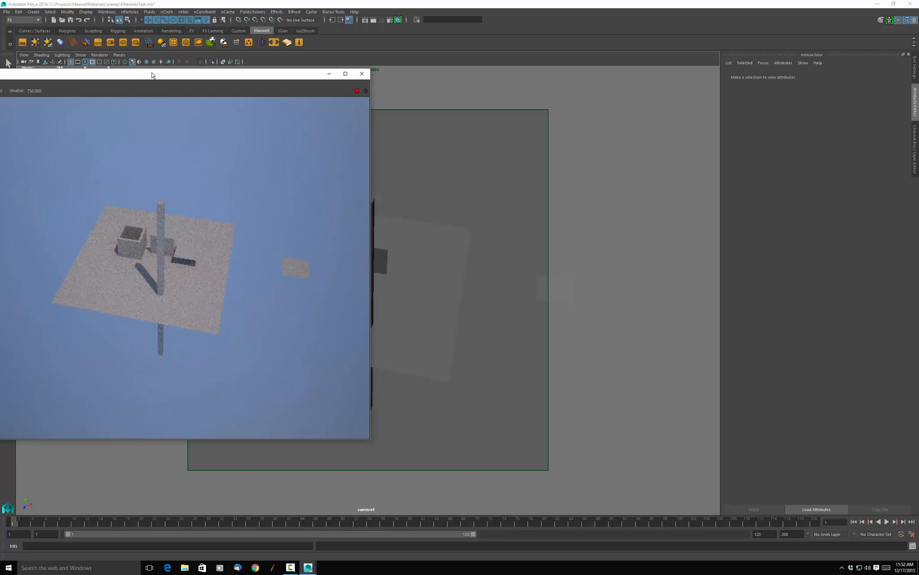
{"action": "middle_click_drag", "start_coordinate": [460, 209], "coordinate": [520, 198], "text": "alt"}
{"action": "left_click_drag", "start_coordinate": [503, 199], "coordinate": [499, 176], "text": "alt"}
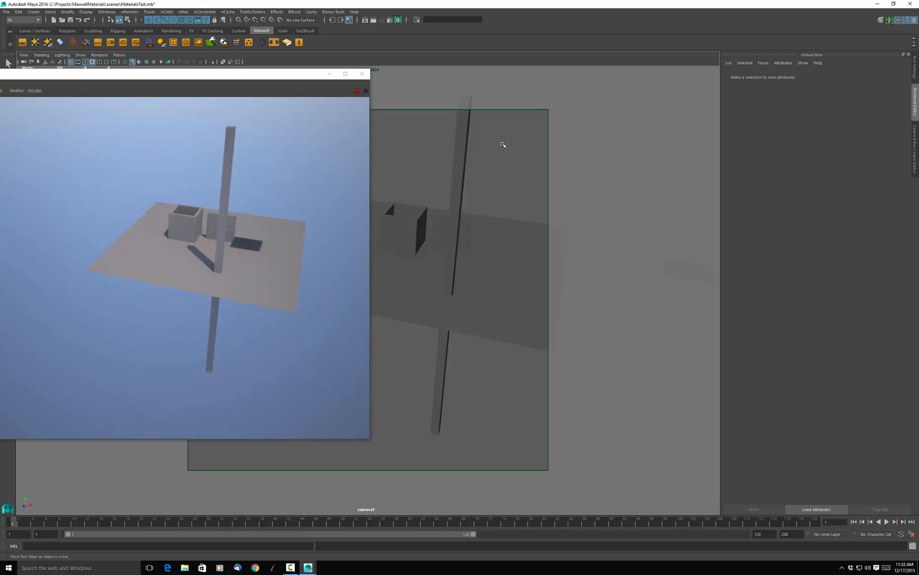
Open the Render Settings and examine the Maxwell Render options, especially the Environment section's sky, sun, geographical location and atmosphere settings.
{"action": "left_click", "coordinate": [389, 21]}
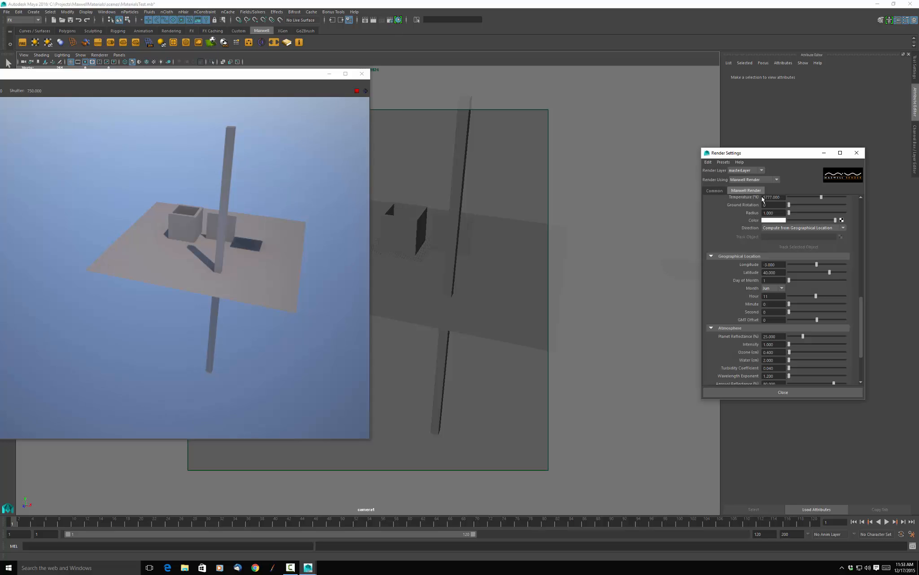
{"action": "left_click", "coordinate": [712, 192]}
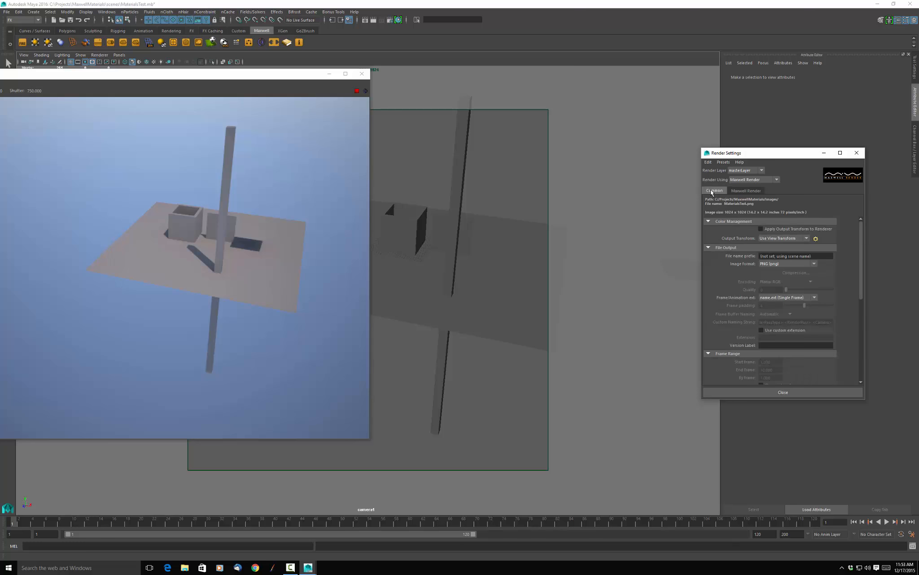
{"action": "left_click", "coordinate": [745, 191]}
{"action": "scroll", "coordinate": [747, 220], "scroll_direction": "down", "scroll_amount": 5}
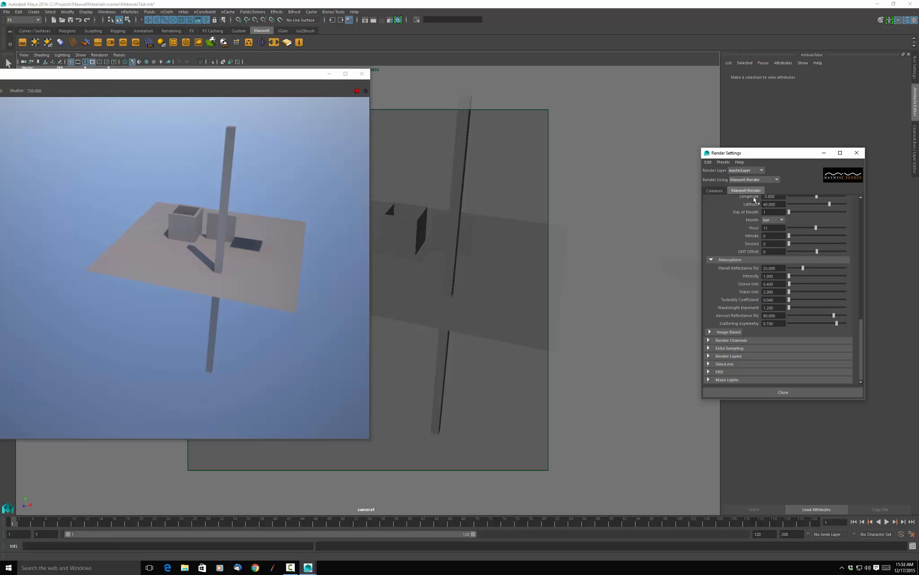
{"action": "scroll", "coordinate": [754, 200], "scroll_direction": "up", "scroll_amount": 5}
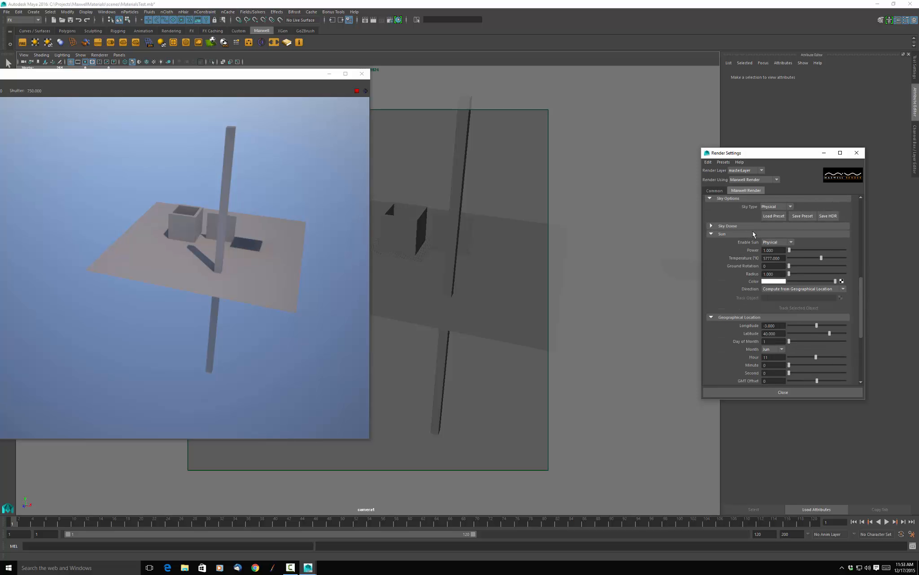
{"action": "scroll", "coordinate": [711, 217], "scroll_direction": "up", "scroll_amount": 2}
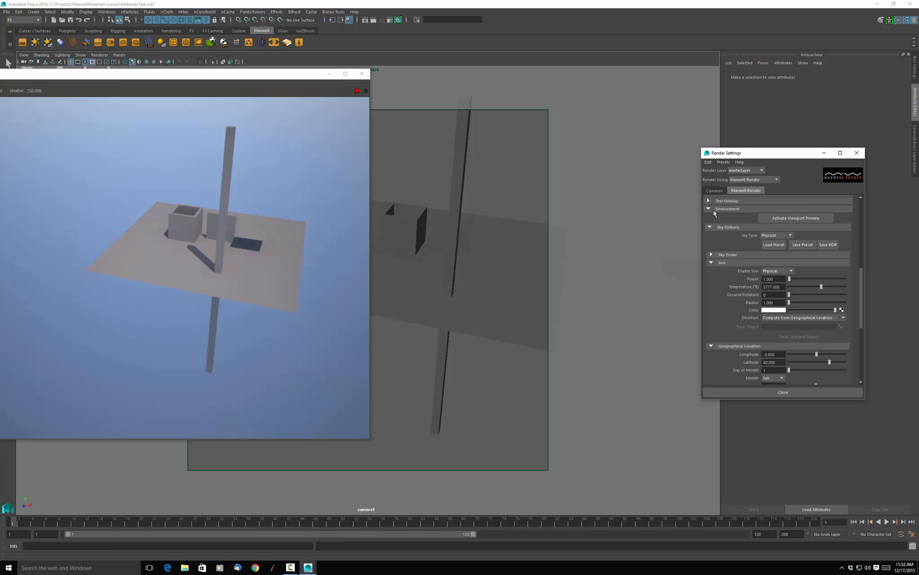
{"action": "left_click", "coordinate": [708, 210]}
{"action": "scroll", "coordinate": [725, 229], "scroll_direction": "up", "scroll_amount": 6}
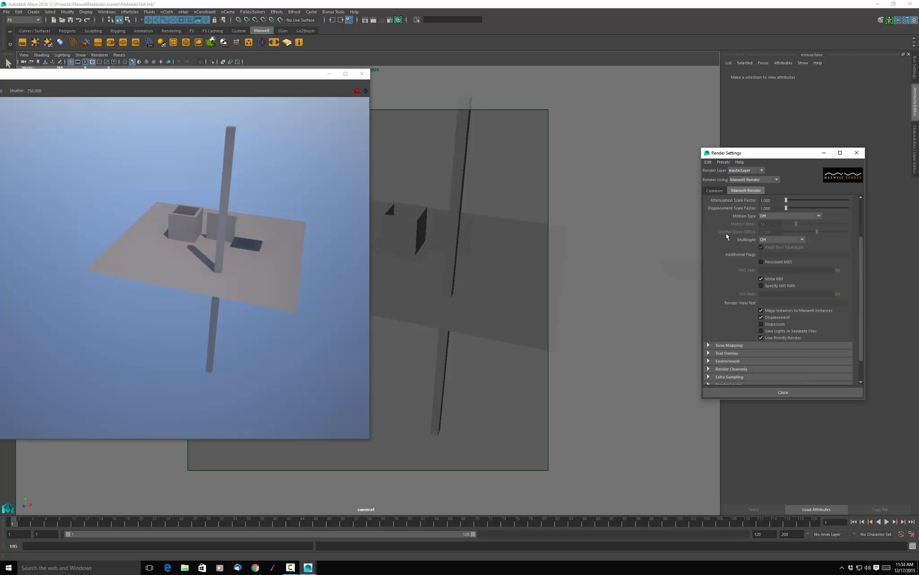
{"action": "scroll", "coordinate": [716, 223], "scroll_direction": "down", "scroll_amount": 6}
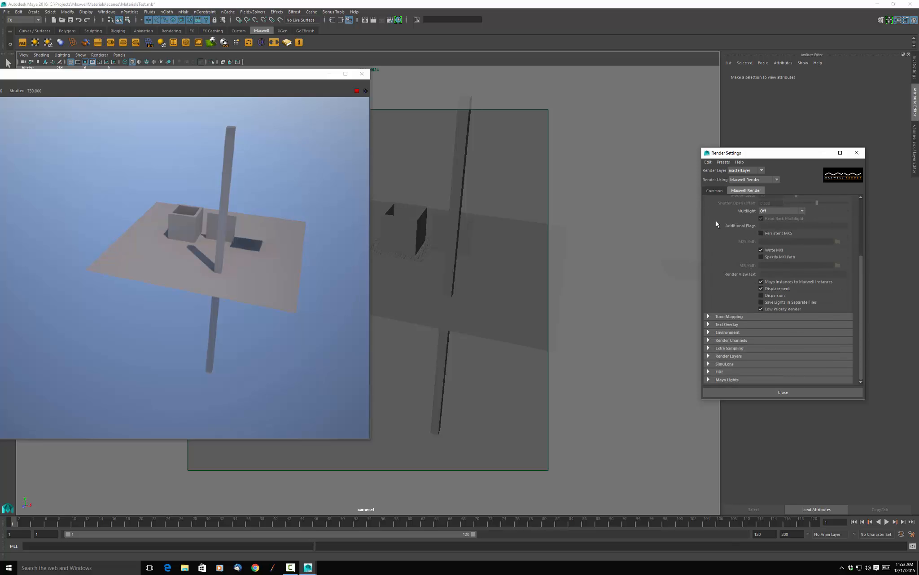
{"action": "left_click", "coordinate": [709, 332]}
{"action": "scroll", "coordinate": [720, 248], "scroll_direction": "down", "scroll_amount": 9}
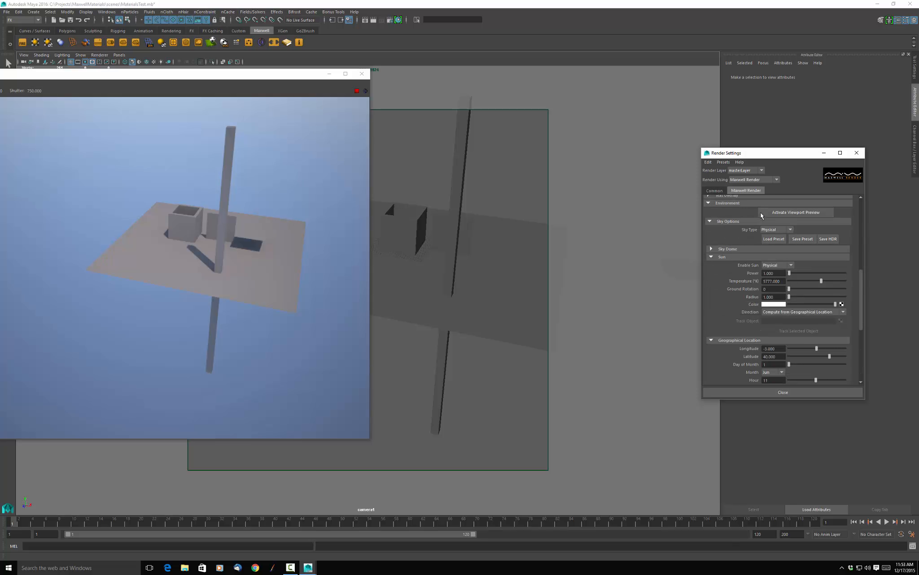
{"action": "scroll", "coordinate": [760, 202], "scroll_direction": "down", "scroll_amount": 2}
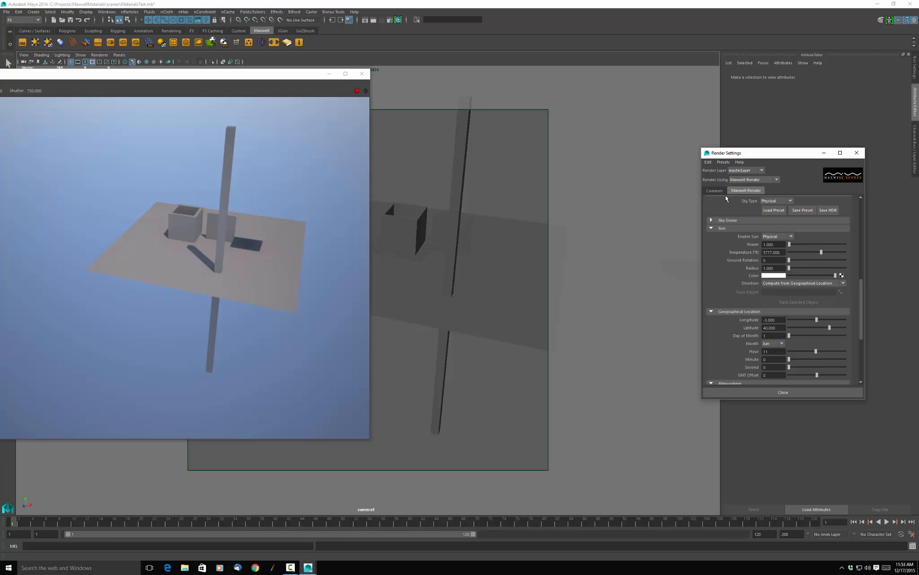
{"action": "scroll", "coordinate": [745, 217], "scroll_direction": "up", "scroll_amount": 3}
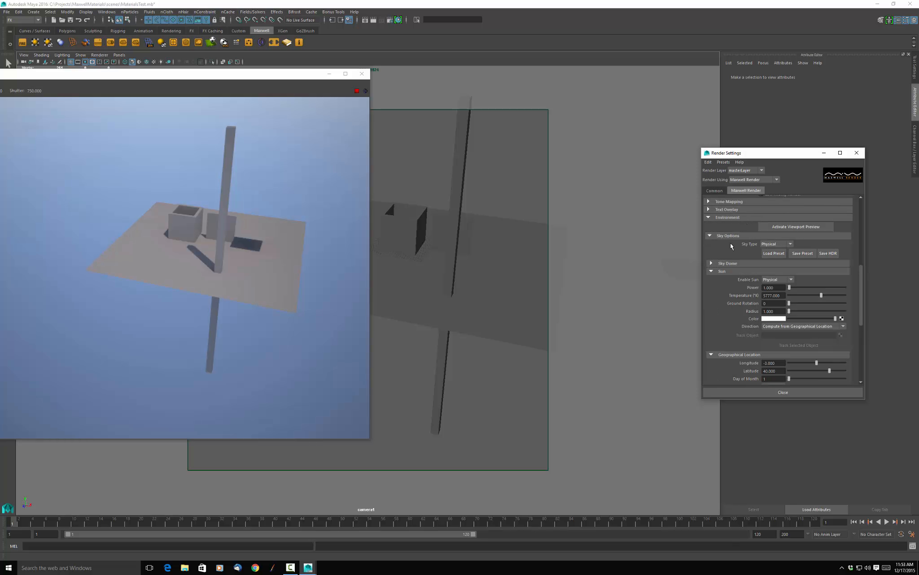
Try the sky type None in the environment's Sky Options and switch it back to Physical.
{"action": "left_click", "coordinate": [791, 245]}
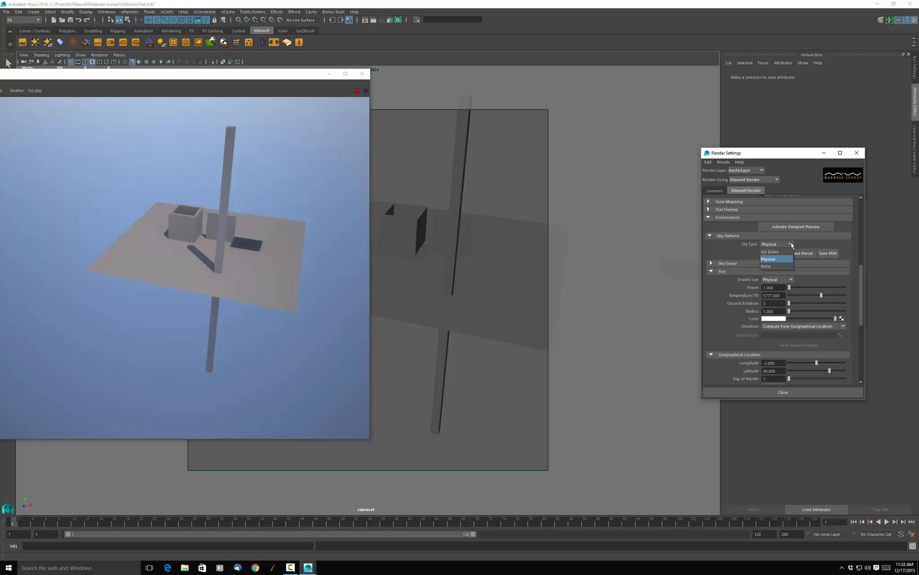
{"action": "left_click", "coordinate": [768, 266]}
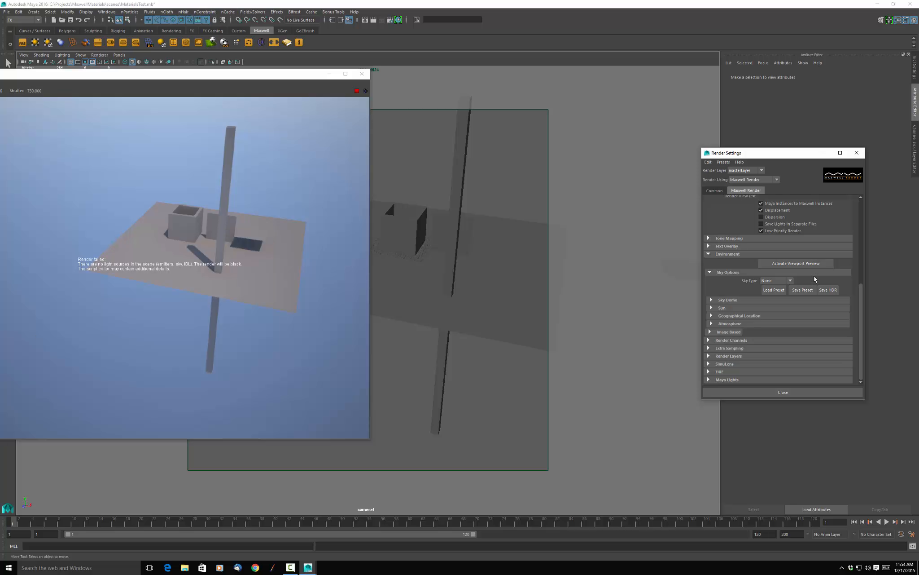
{"action": "left_click", "coordinate": [791, 281]}
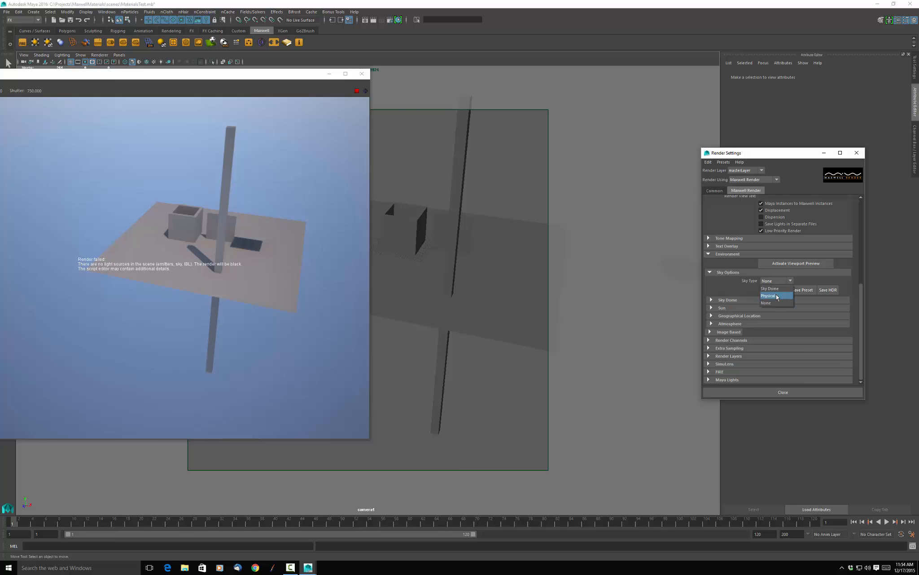
{"action": "left_click", "coordinate": [778, 297]}
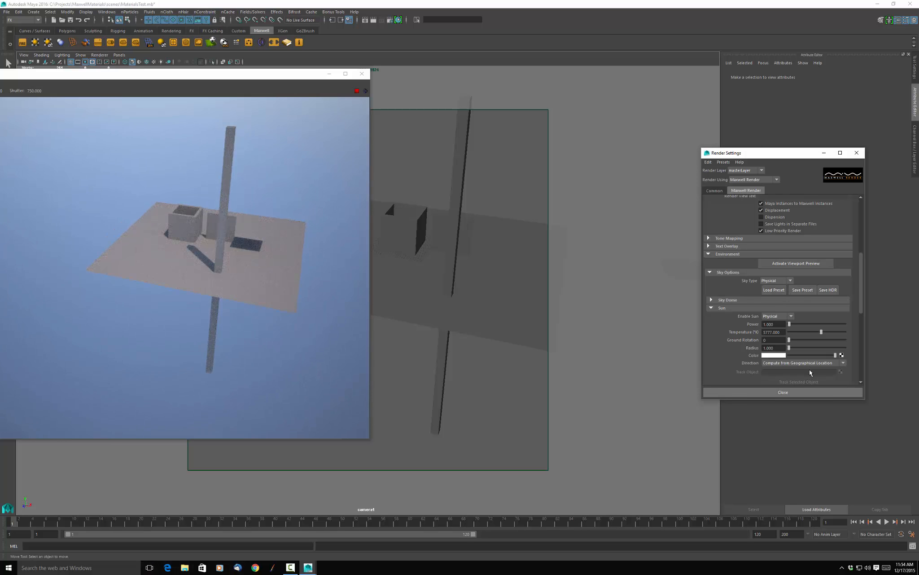
Switch to the Google Chrome window on Desktop 3 and search Google for "los angeles lat lon".
{"action": "scroll", "coordinate": [772, 290], "scroll_direction": "down", "scroll_amount": 5}
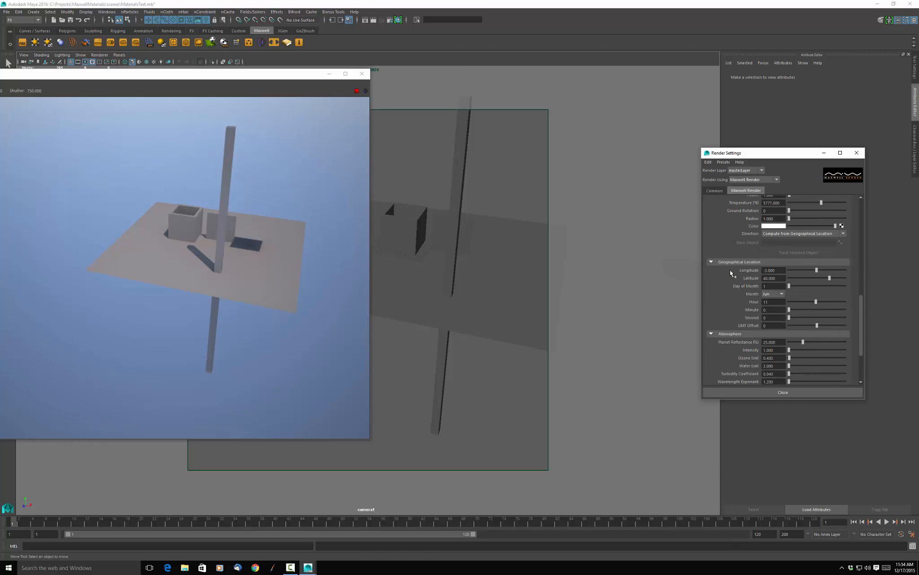
{"action": "scroll", "coordinate": [758, 318], "scroll_direction": "down", "scroll_amount": 5}
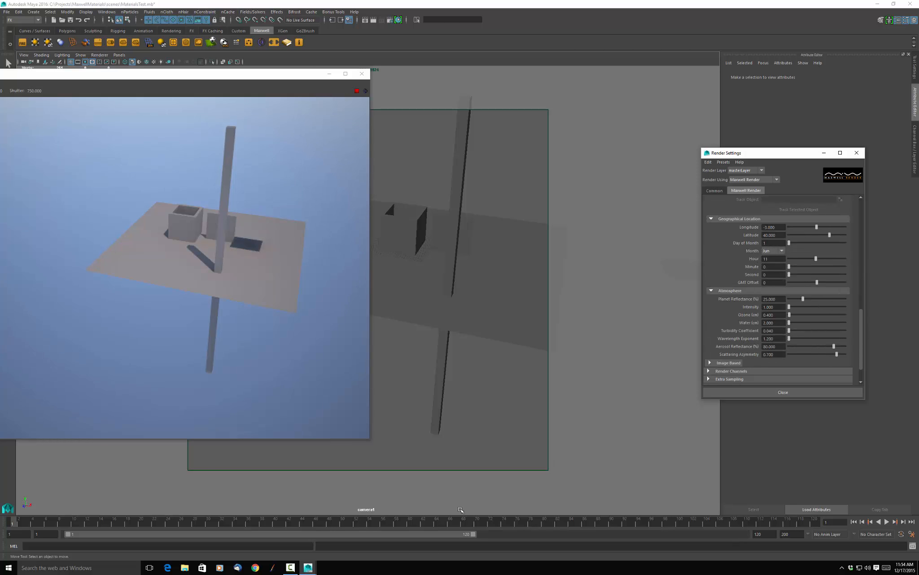
{"action": "left_click", "coordinate": [149, 568]}
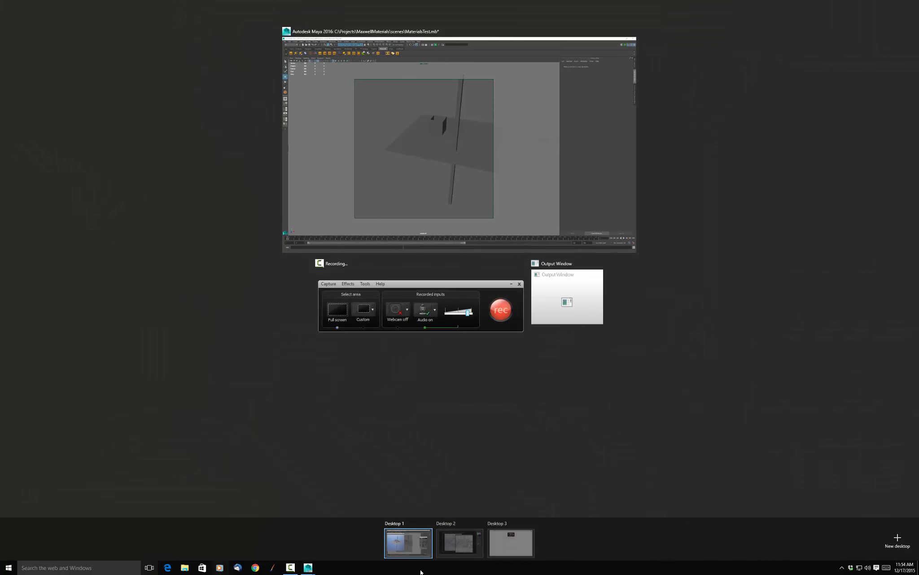
{"action": "left_click", "coordinate": [503, 546]}
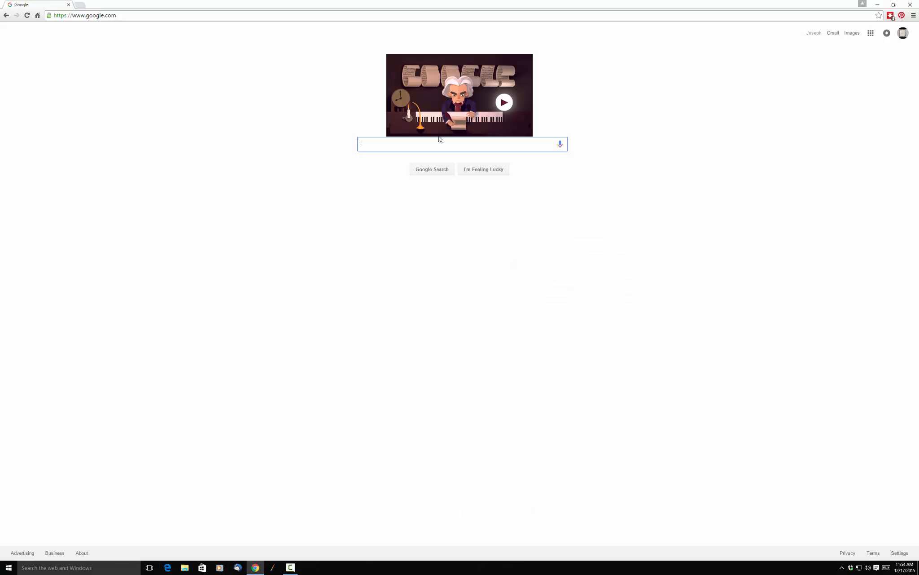
{"action": "type", "text": "los a"}
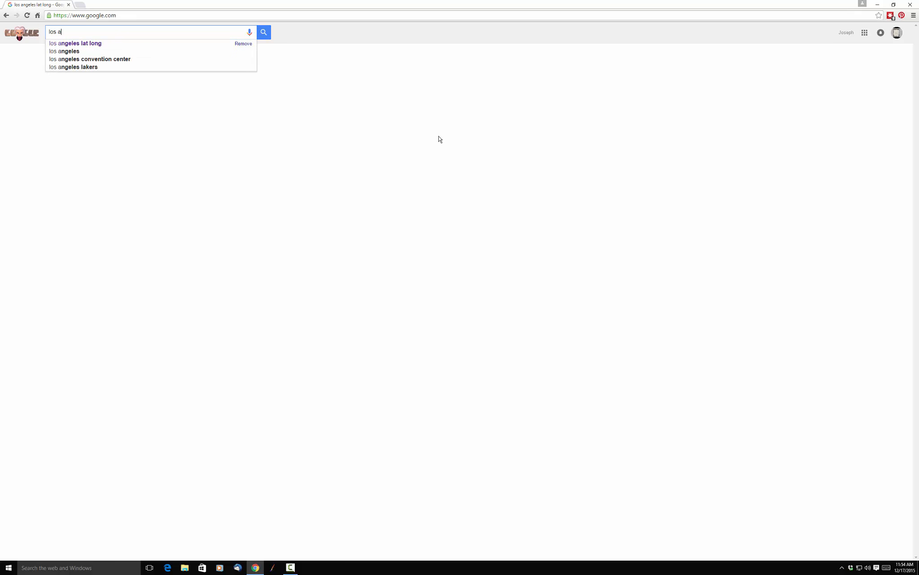
{"action": "type", "text": "ngeles "}
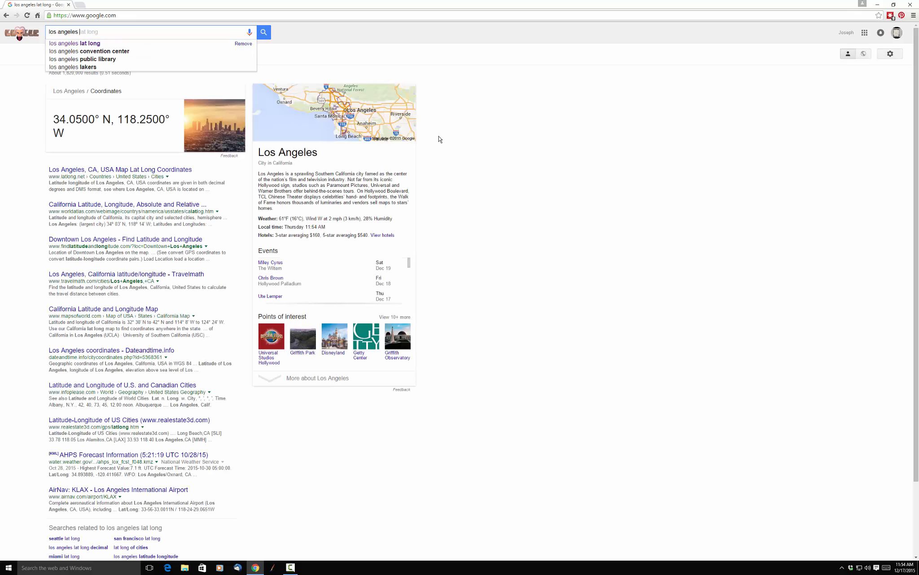
{"action": "type", "text": "lat l"}
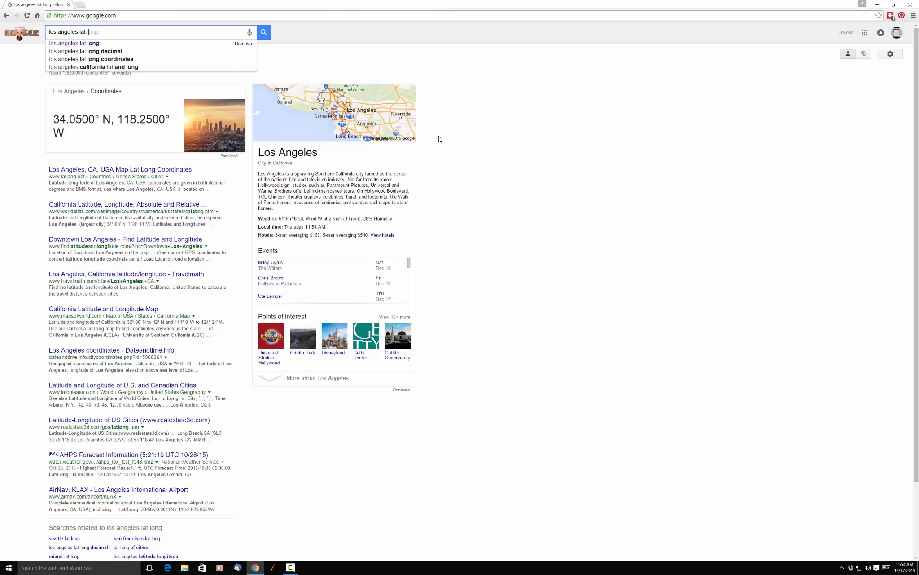
{"action": "type", "text": "on"}
{"action": "key", "text": "Return"}
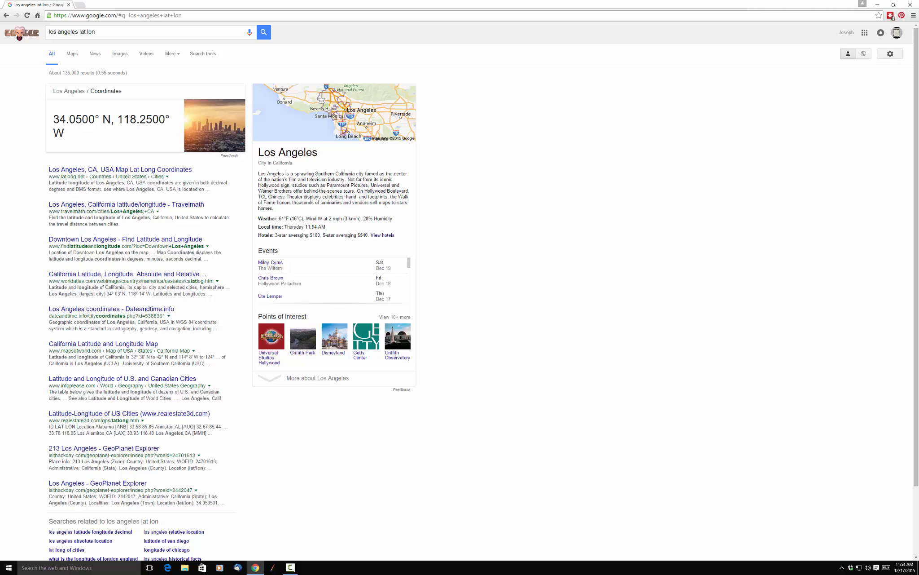
Switch back to Maya and set the sun's geographical location to longitude -118 and latitude 34.
{"action": "left_click", "coordinate": [149, 568]}
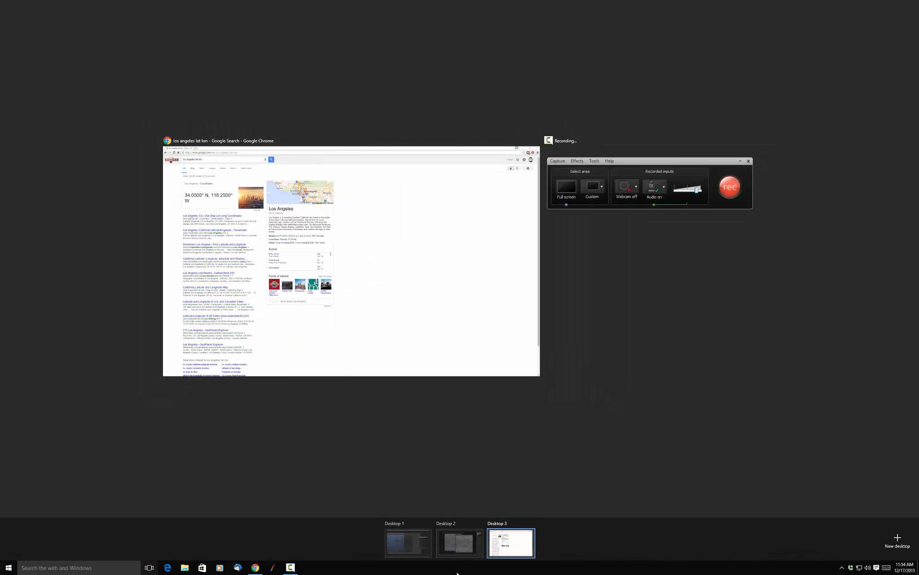
{"action": "left_click", "coordinate": [408, 541]}
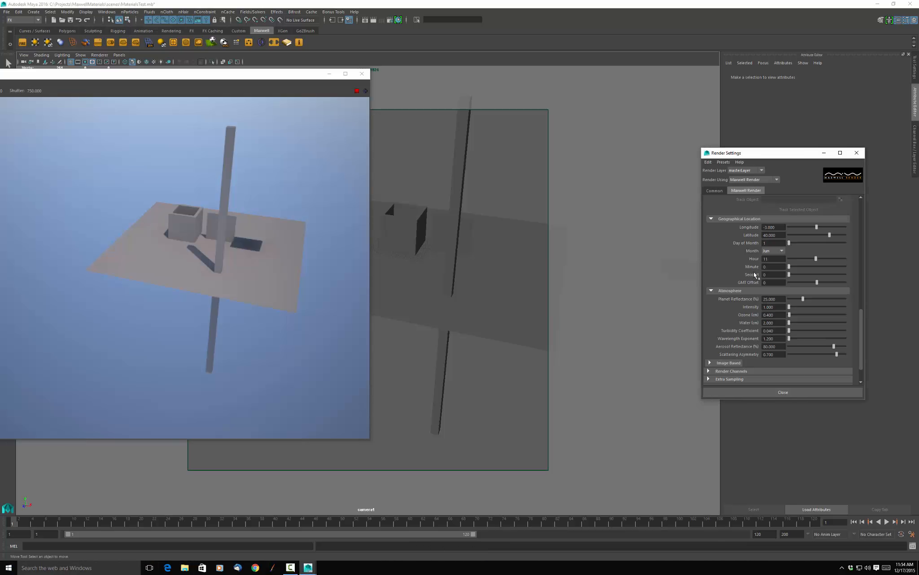
{"action": "left_click_drag", "start_coordinate": [781, 227], "coordinate": [755, 228]}
{"action": "type", "text": "-118"}
{"action": "key", "text": "Return"}
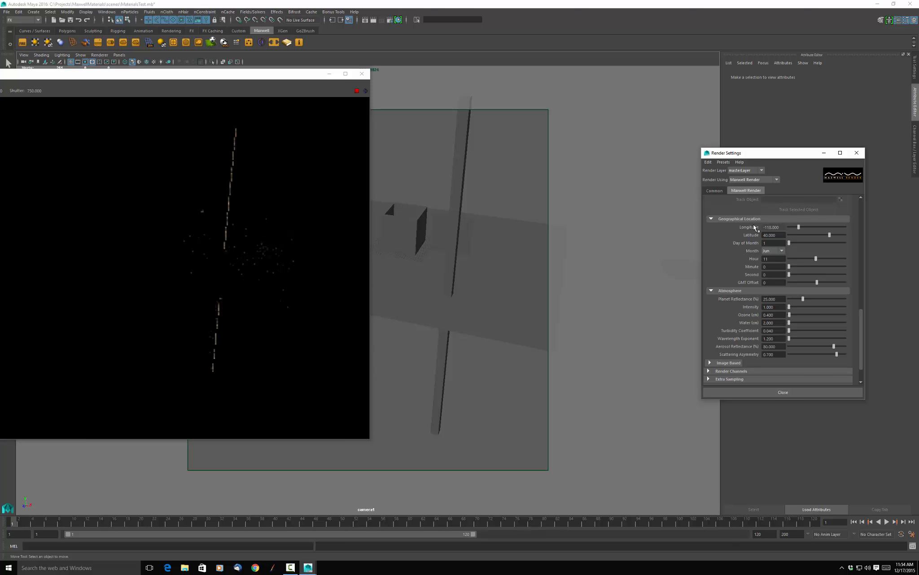
{"action": "left_click_drag", "start_coordinate": [777, 234], "coordinate": [750, 236]}
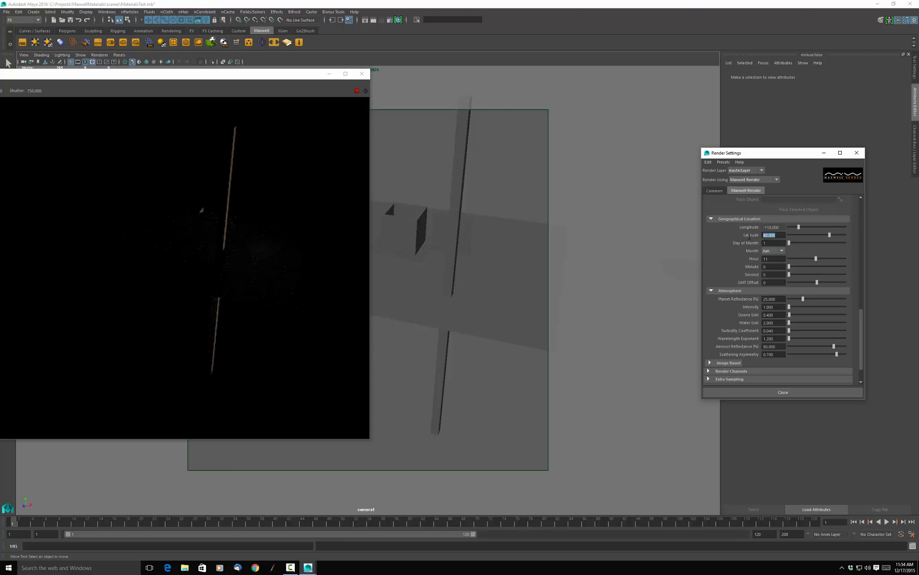
{"action": "type", "text": "34"}
{"action": "key", "text": "Return"}
Set the sun's date to day 17 of December and the hour to 12.
{"action": "left_click", "coordinate": [783, 250]}
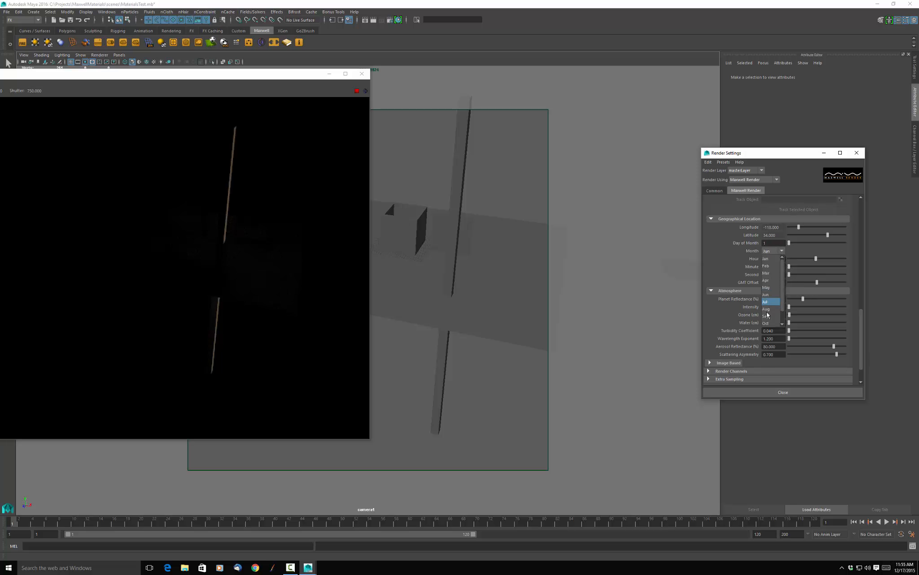
{"action": "scroll", "coordinate": [765, 314], "scroll_direction": "down", "scroll_amount": 1}
{"action": "left_click", "coordinate": [767, 322]}
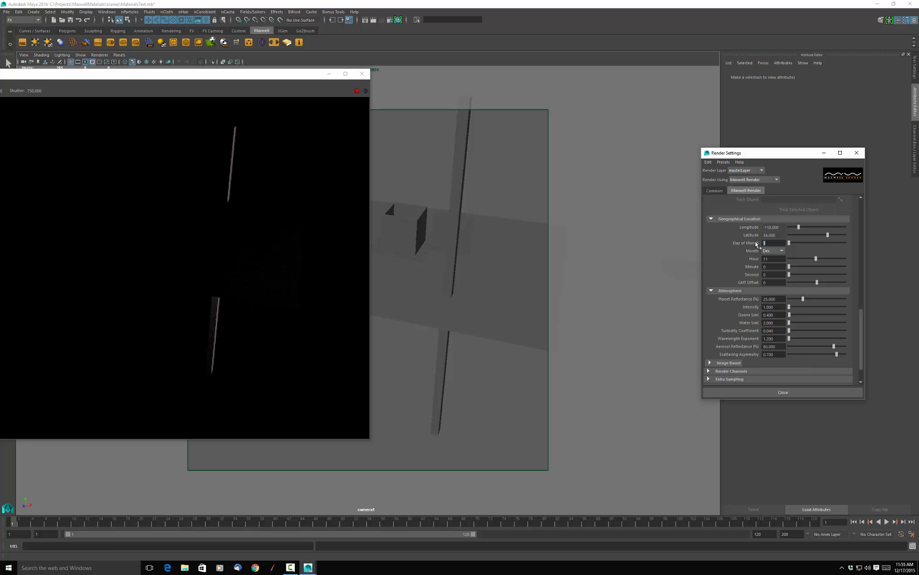
{"action": "type", "text": "1"}
{"action": "key", "text": "Return"}
{"action": "double_click", "coordinate": [765, 260]}
{"action": "type", "text": "12"}
{"action": "key", "text": "Return"}
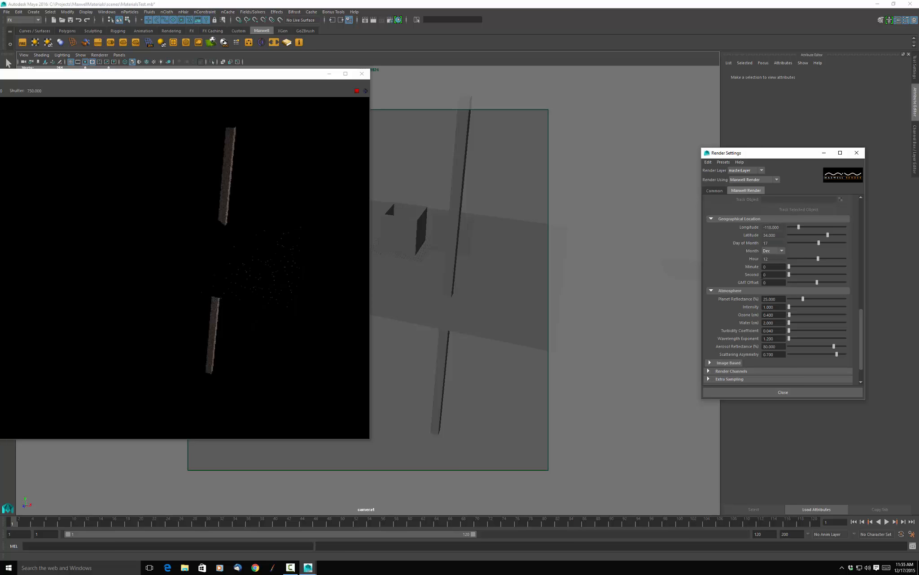
Set the sun's GMT offset to -8 in the Geographical Location settings.
{"action": "scroll", "coordinate": [791, 310], "scroll_direction": "down", "scroll_amount": 1}
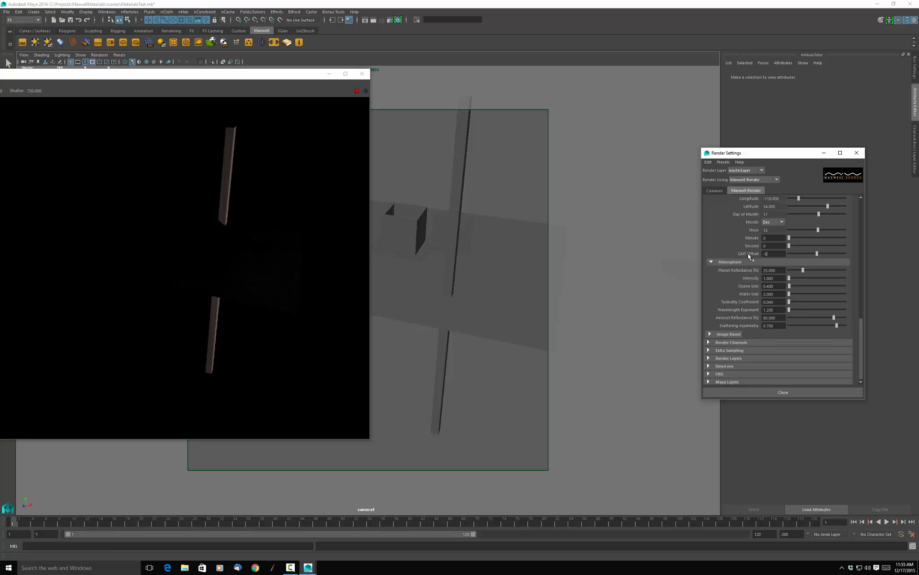
{"action": "type", "text": "-8"}
{"action": "key", "text": "Return"}
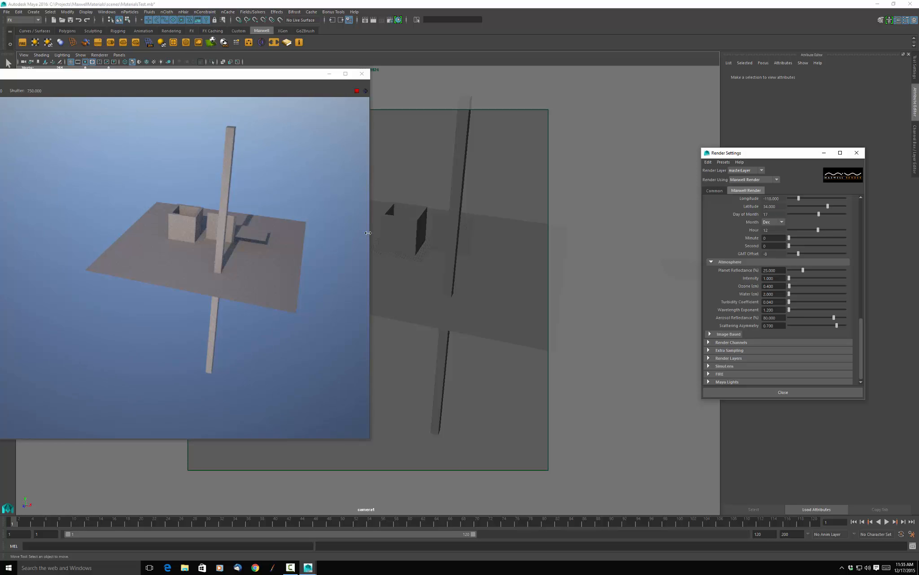
Set the sun's time to hour 7 and minute 49 in the Geographical Location settings.
{"action": "left_click_drag", "start_coordinate": [288, 236], "coordinate": [526, 239], "text": "alt"}
{"action": "left_click_drag", "start_coordinate": [451, 269], "coordinate": [519, 314], "text": "alt"}
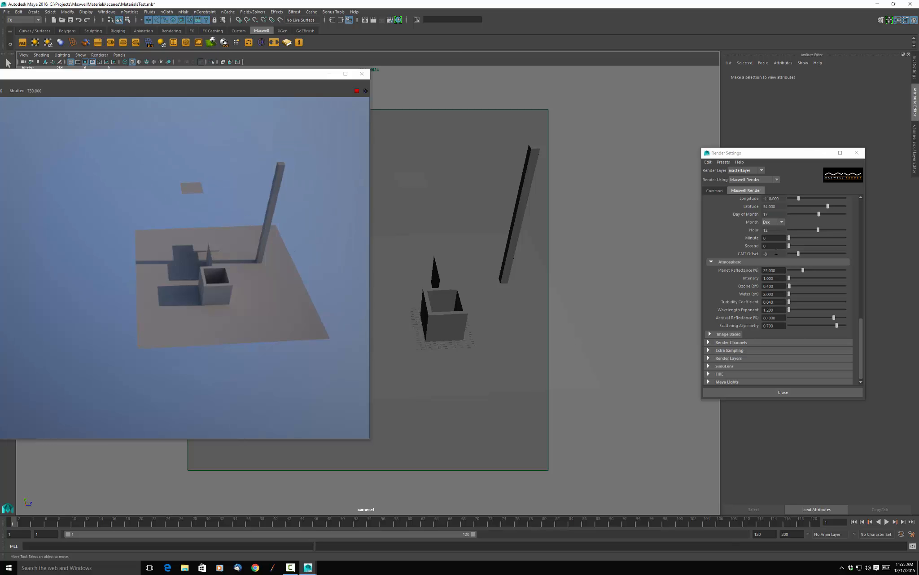
{"action": "scroll", "coordinate": [781, 250], "scroll_direction": "up", "scroll_amount": 1}
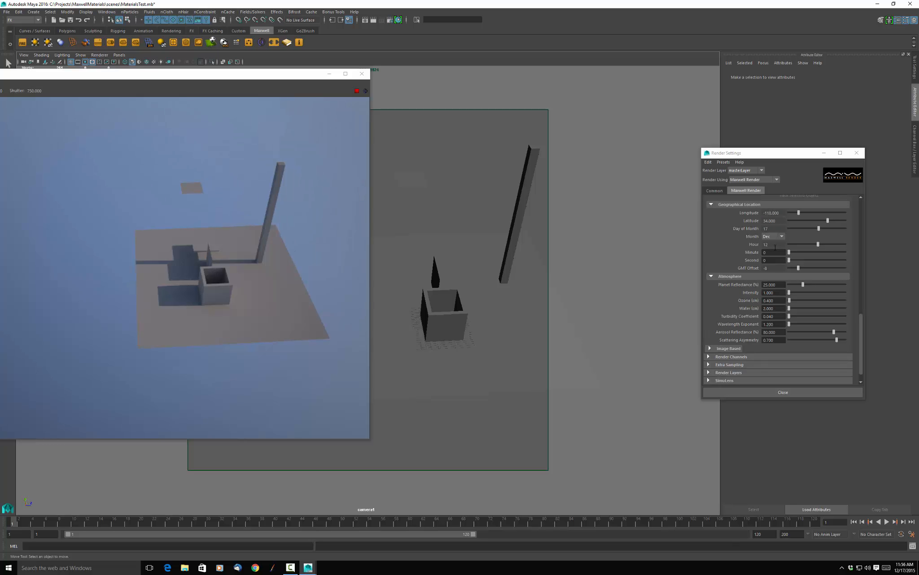
{"action": "left_click", "coordinate": [775, 246]}
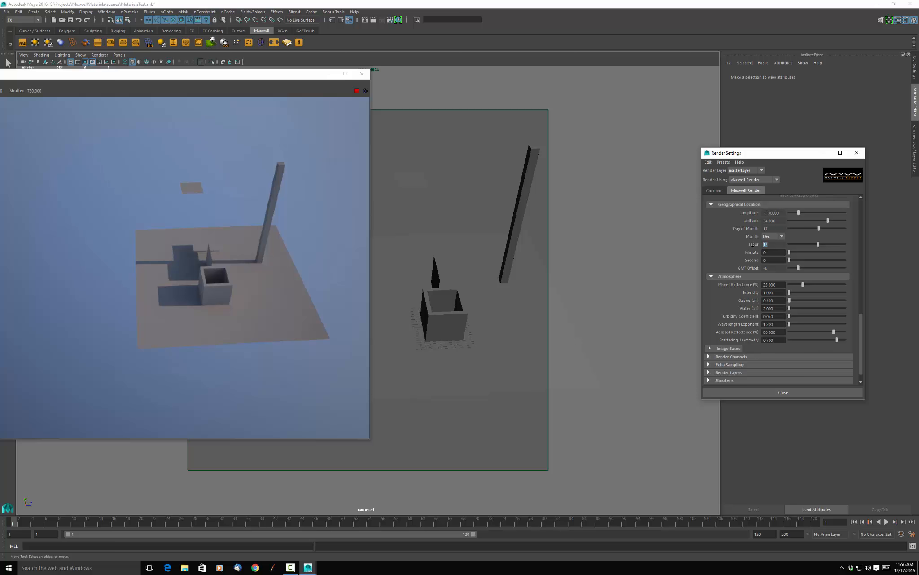
{"action": "key", "text": "Return"}
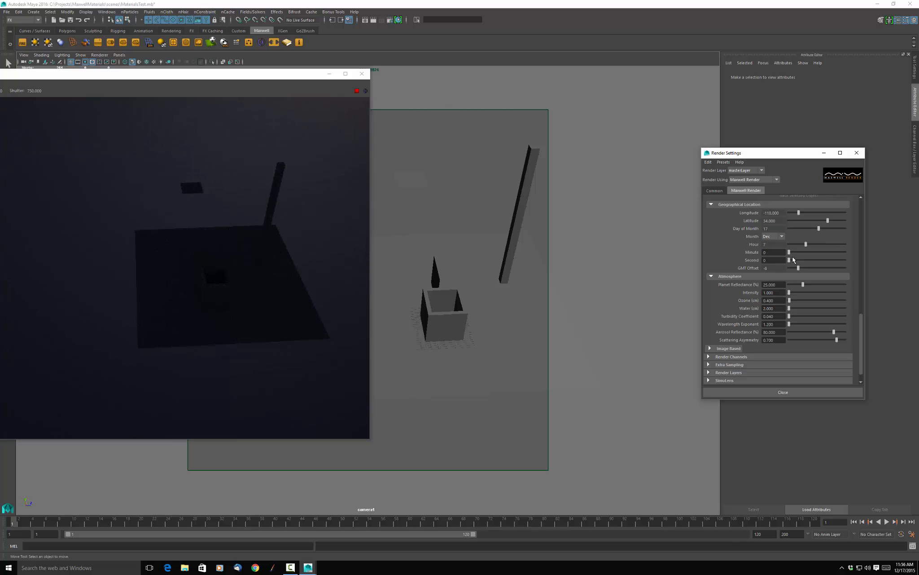
{"action": "left_click_drag", "start_coordinate": [791, 255], "coordinate": [836, 259]}
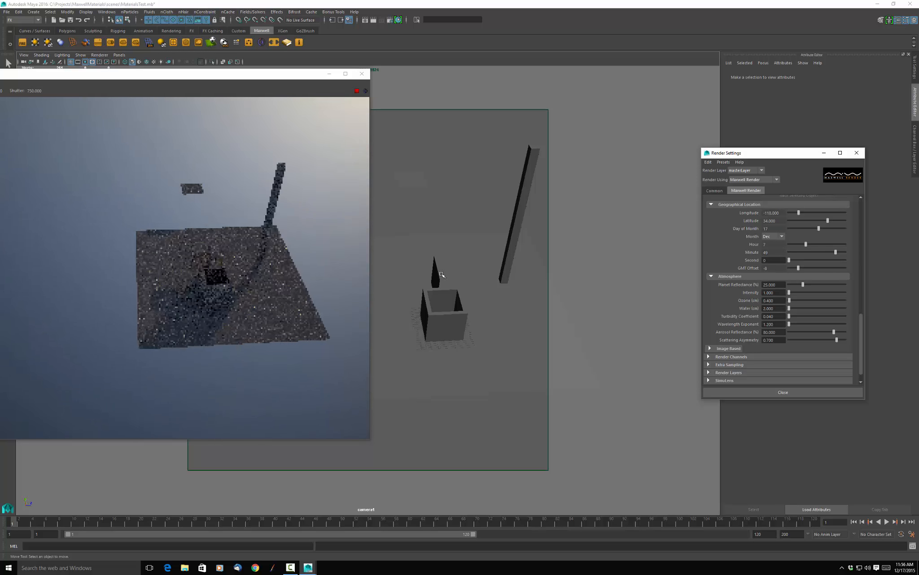
Reframe camera1 to check the low sunlight and shadows from other angles in the FIRE preview, and close the preview.
{"action": "left_click", "coordinate": [336, 243]}
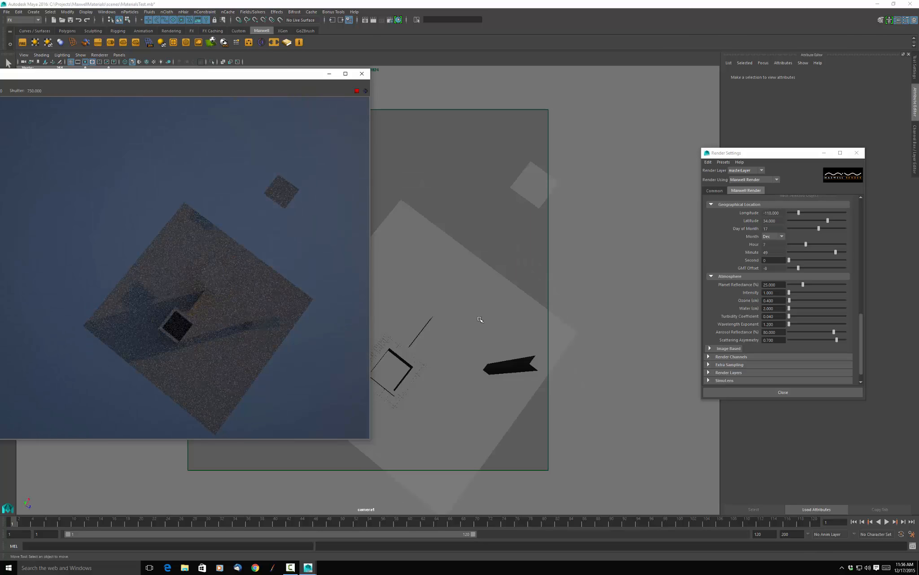
{"action": "left_click_drag", "start_coordinate": [481, 319], "coordinate": [435, 310], "text": "alt"}
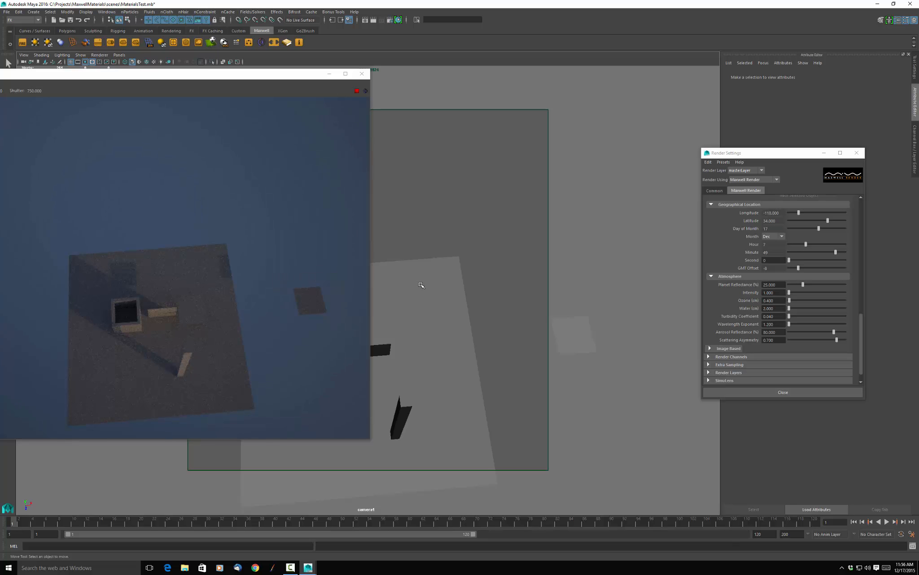
{"action": "left_click_drag", "start_coordinate": [421, 283], "coordinate": [473, 193], "text": "alt"}
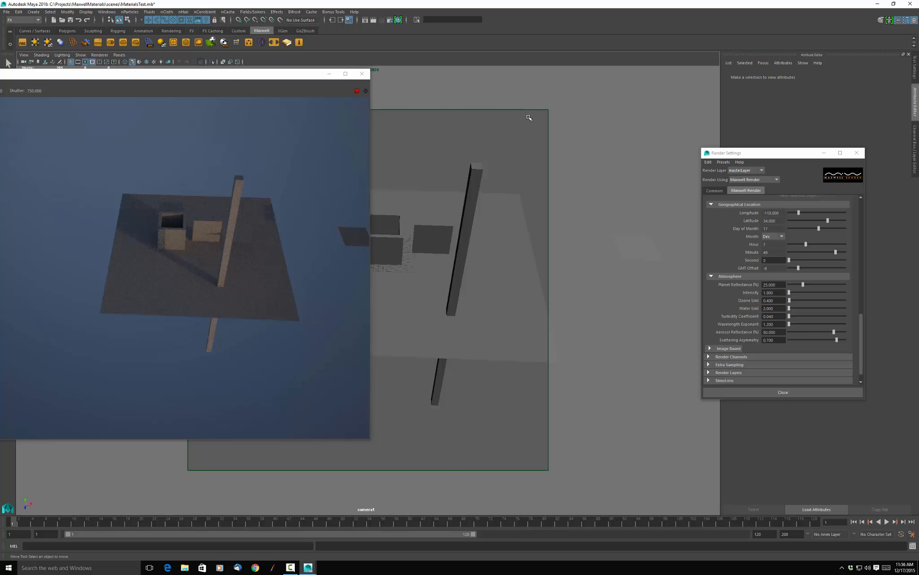
{"action": "scroll", "coordinate": [769, 278], "scroll_direction": "down", "scroll_amount": 2}
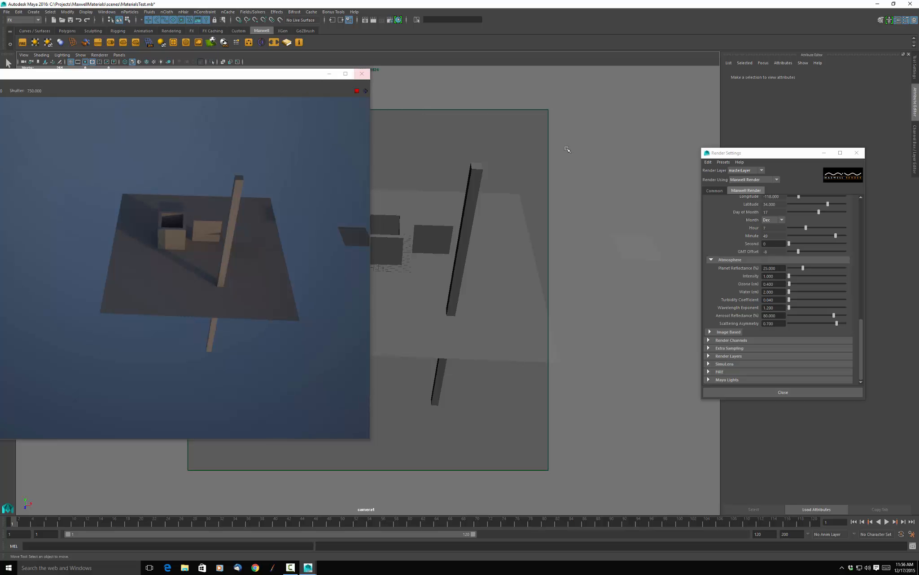
{"action": "left_click", "coordinate": [360, 74]}
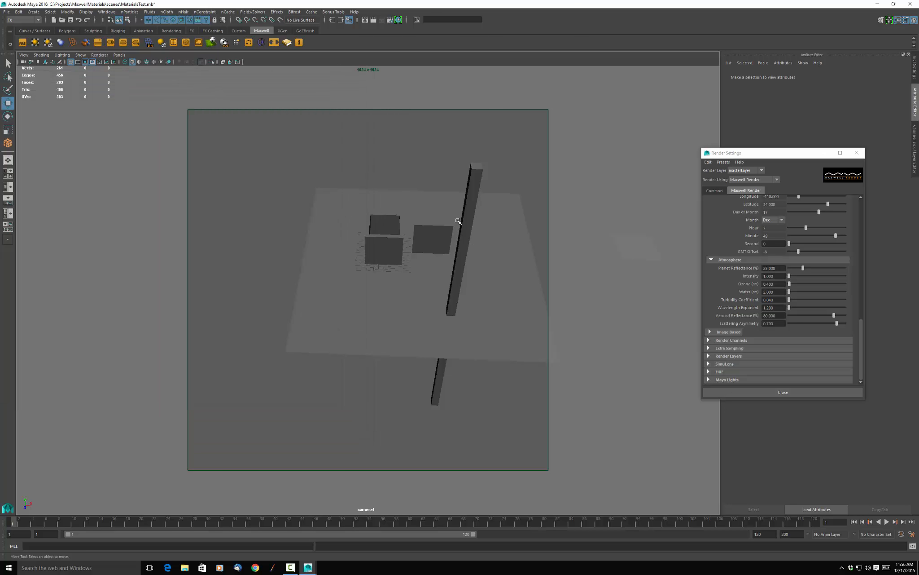
Select the small plane floating beside the ground plane and assign it a new Maxwell Layered Material.
{"action": "left_click_drag", "start_coordinate": [441, 227], "coordinate": [441, 263], "text": "alt"}
{"action": "left_click", "coordinate": [441, 263]}
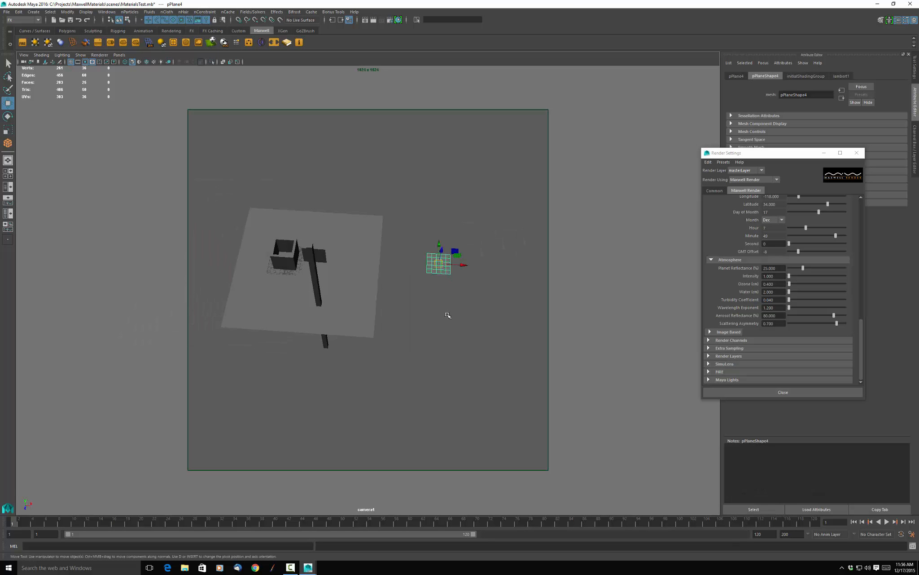
{"action": "scroll", "coordinate": [447, 308], "scroll_direction": "up", "scroll_amount": 3}
{"action": "scroll", "coordinate": [448, 299], "scroll_direction": "up", "scroll_amount": 2}
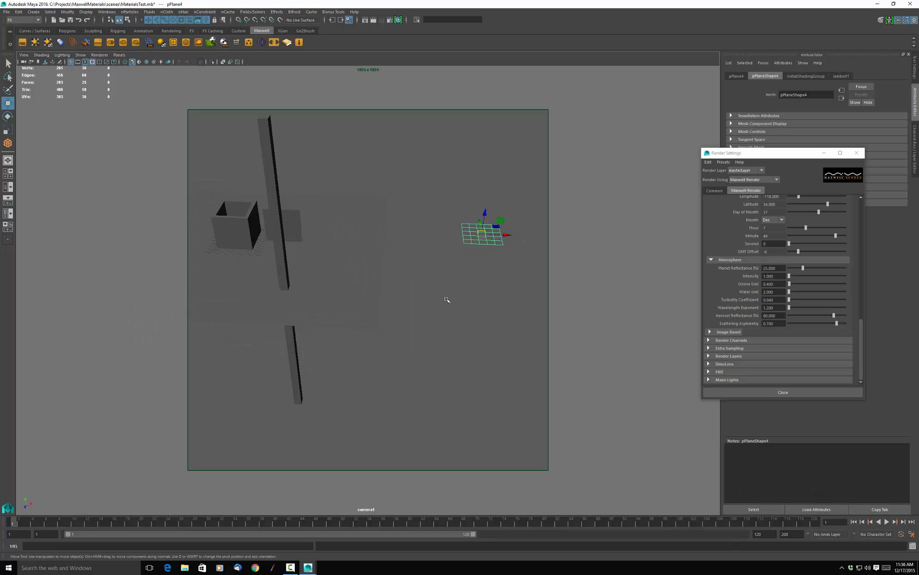
{"action": "right_click", "coordinate": [474, 234]}
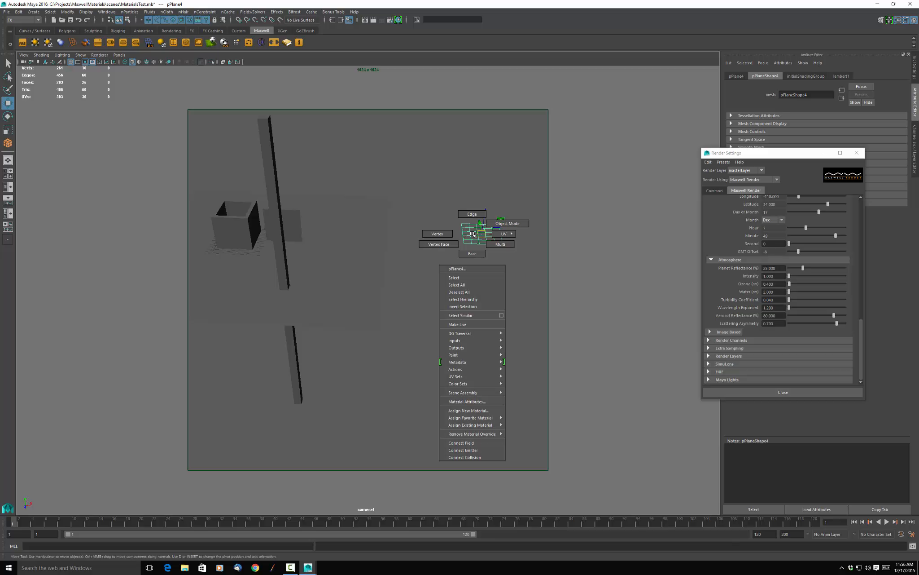
{"action": "left_click", "coordinate": [491, 411]}
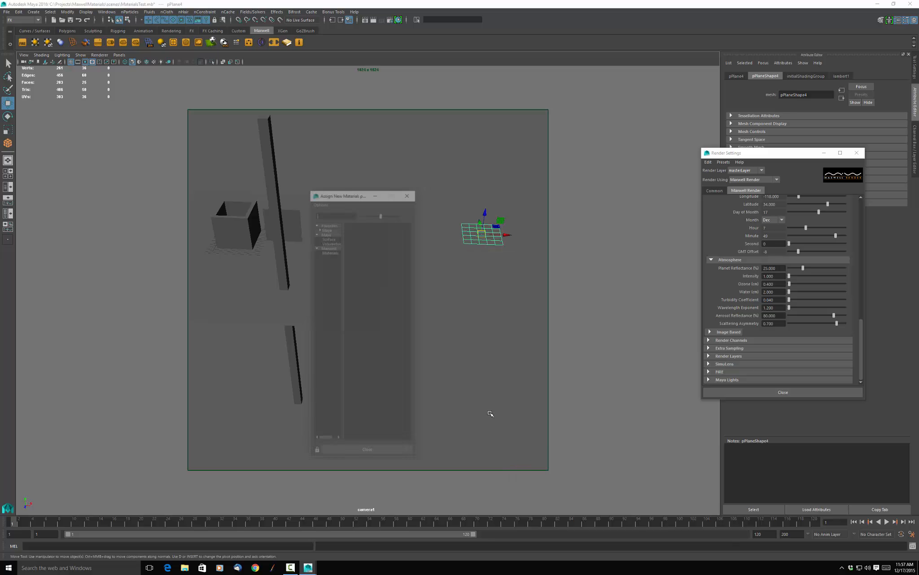
{"action": "left_click", "coordinate": [328, 252]}
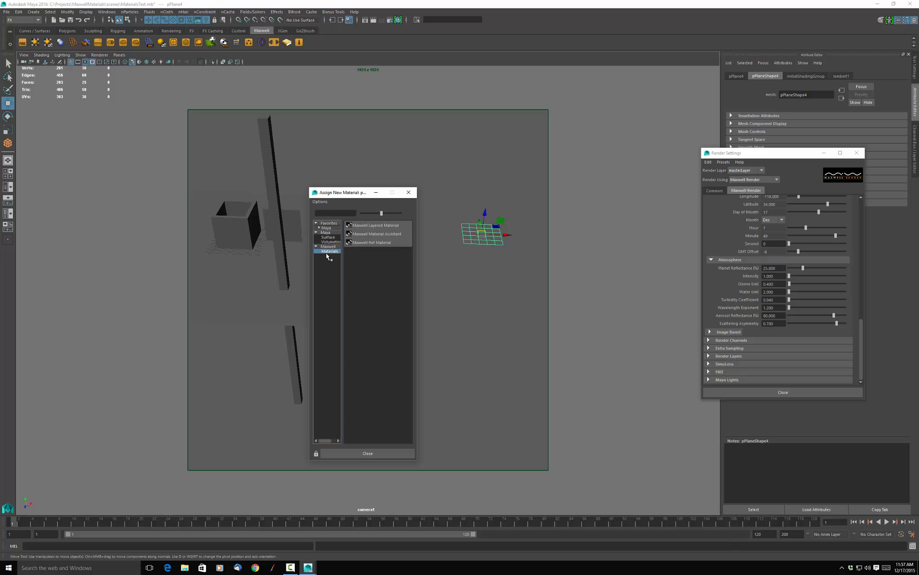
{"action": "left_click", "coordinate": [378, 226]}
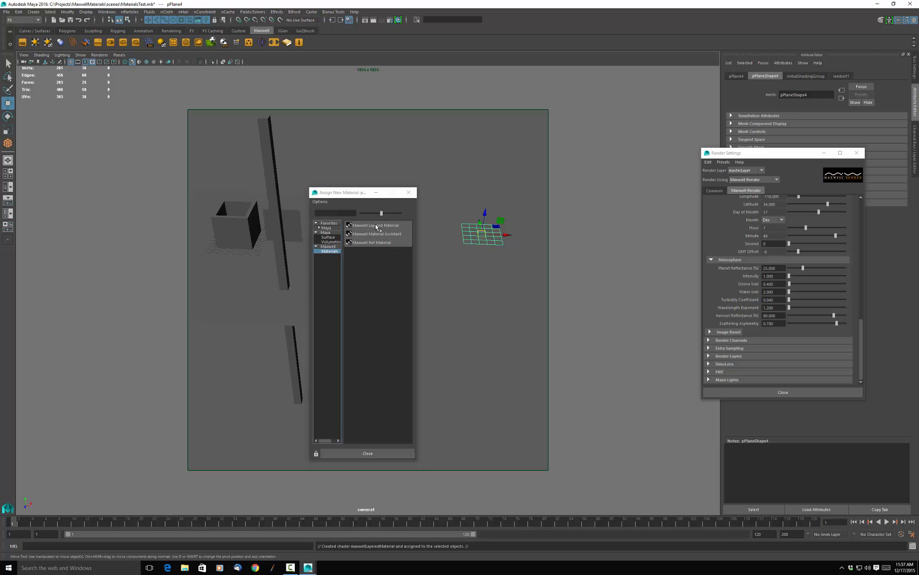
Close the render settings and replace the BSDF in the new layered material's layer with an Emitter component.
{"action": "left_click", "coordinate": [857, 153]}
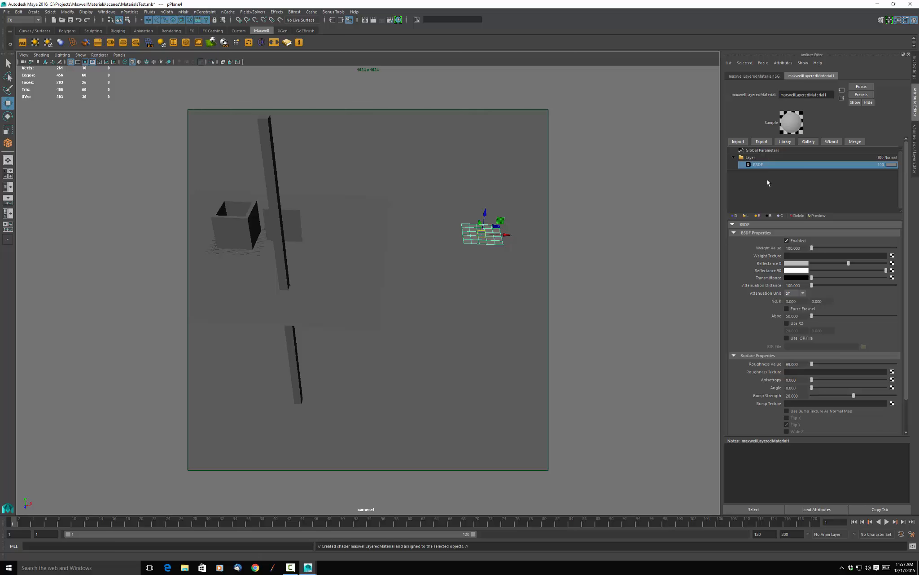
{"action": "left_click", "coordinate": [785, 151]}
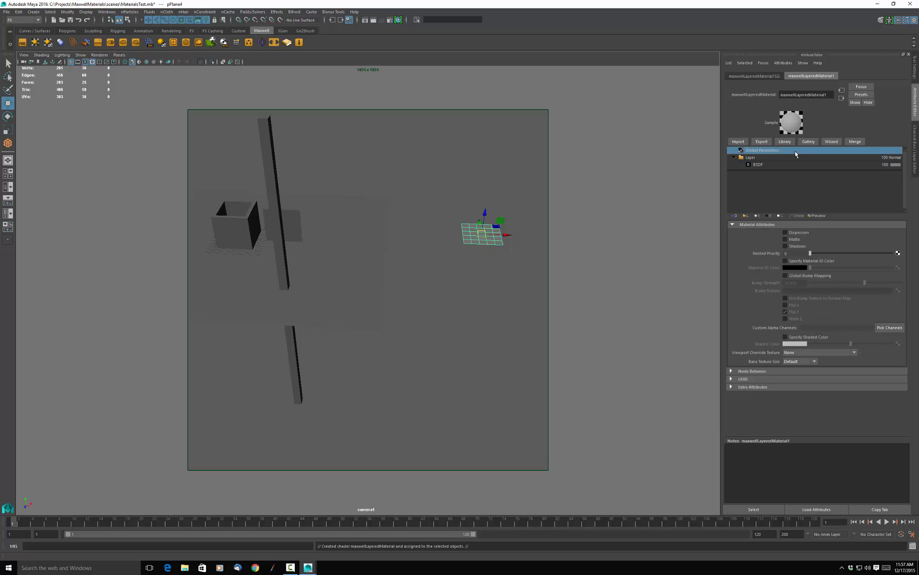
{"action": "left_click", "coordinate": [785, 158]}
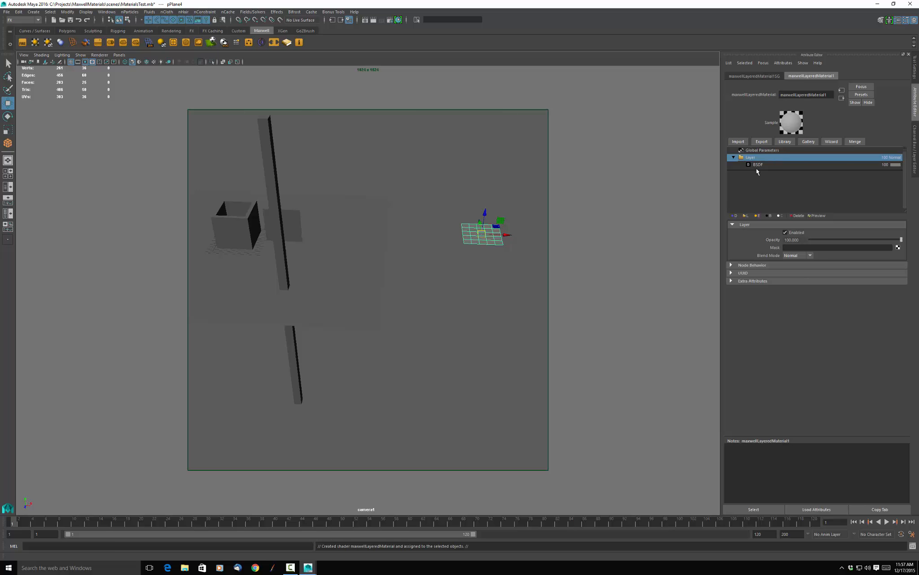
{"action": "left_click", "coordinate": [765, 165]}
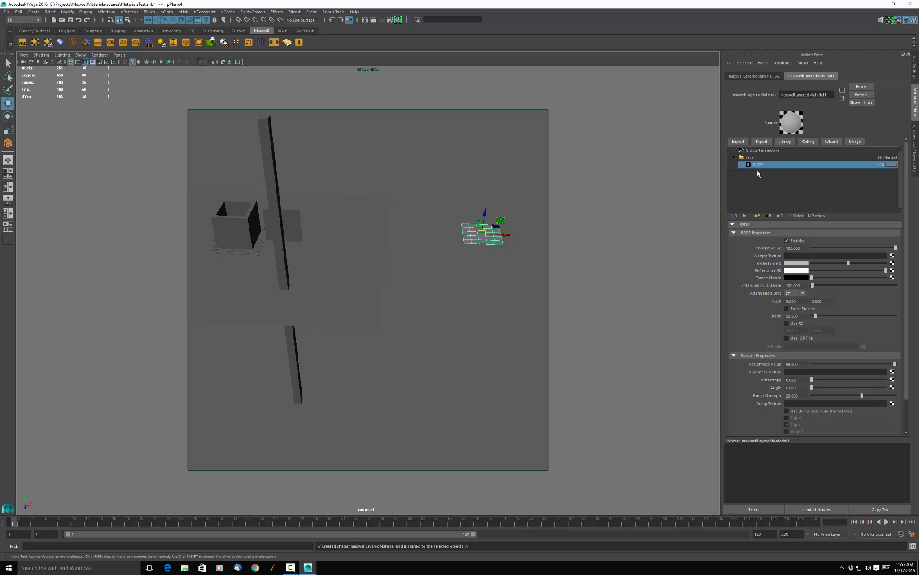
{"action": "left_click", "coordinate": [799, 216]}
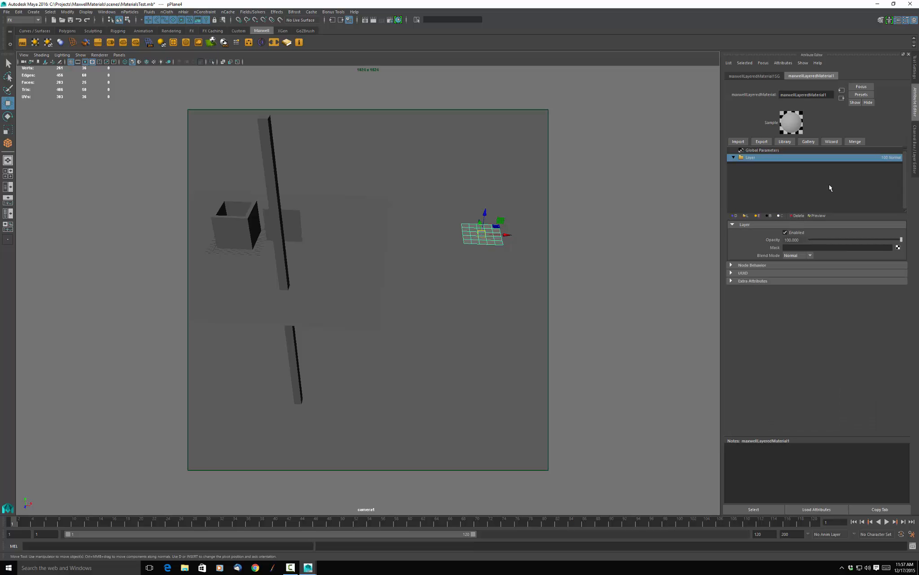
{"action": "left_click", "coordinate": [758, 217]}
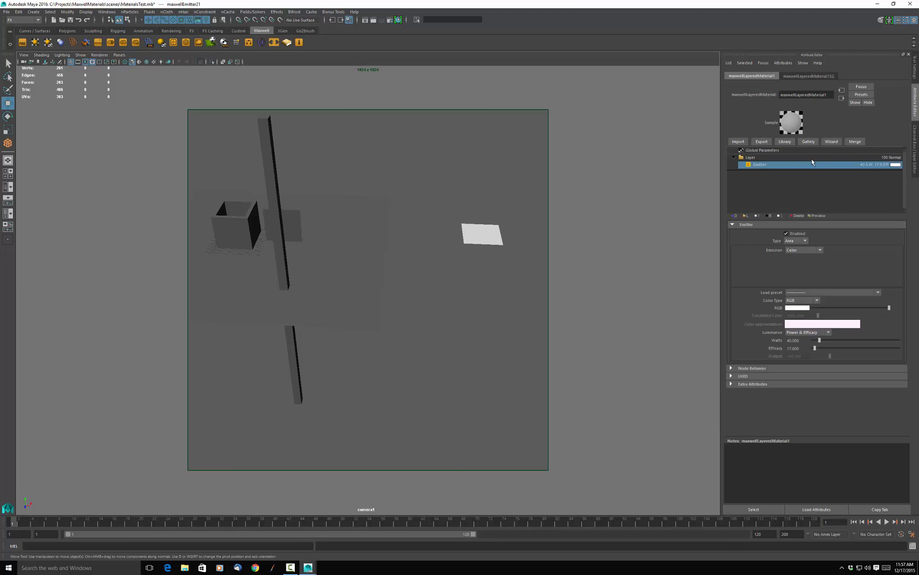
Set the emitter's color type to Correlated.
{"action": "left_click", "coordinate": [817, 301]}
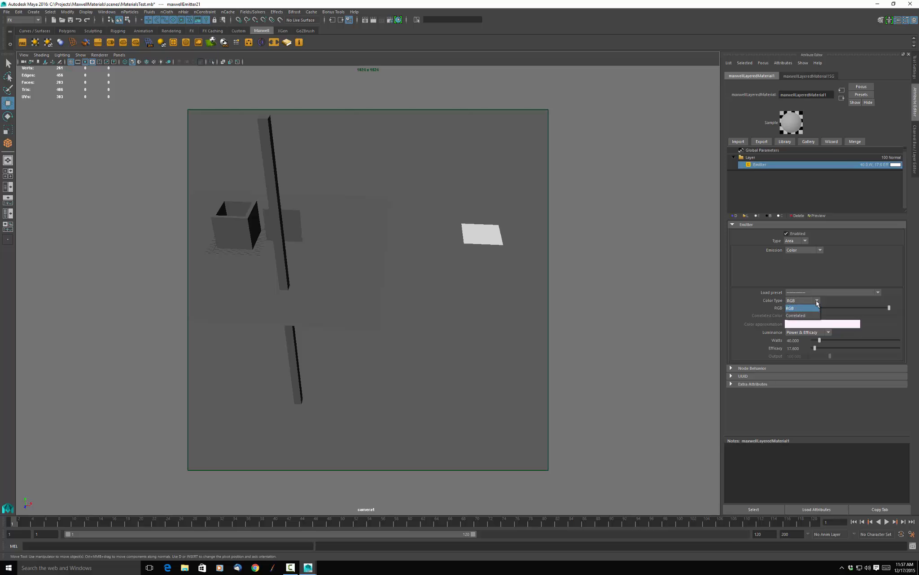
{"action": "left_click", "coordinate": [804, 316]}
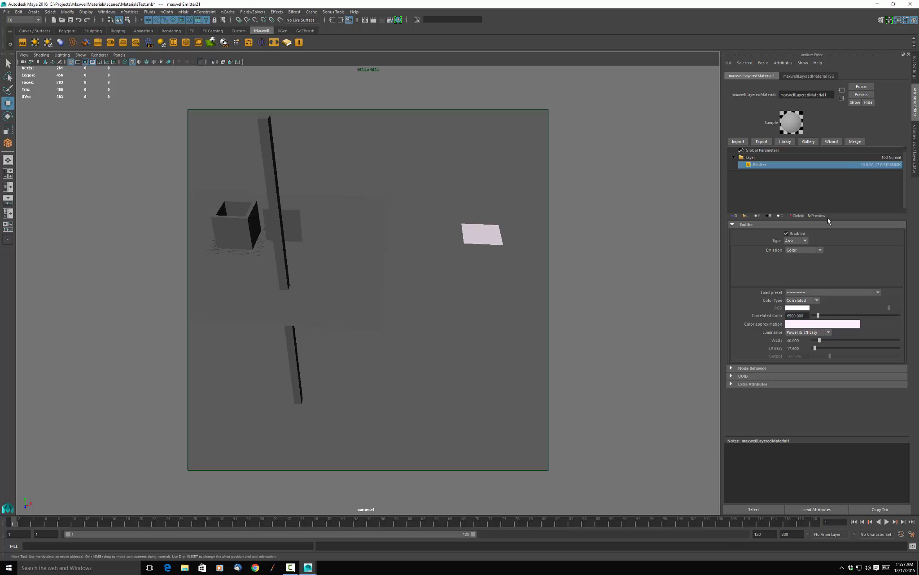
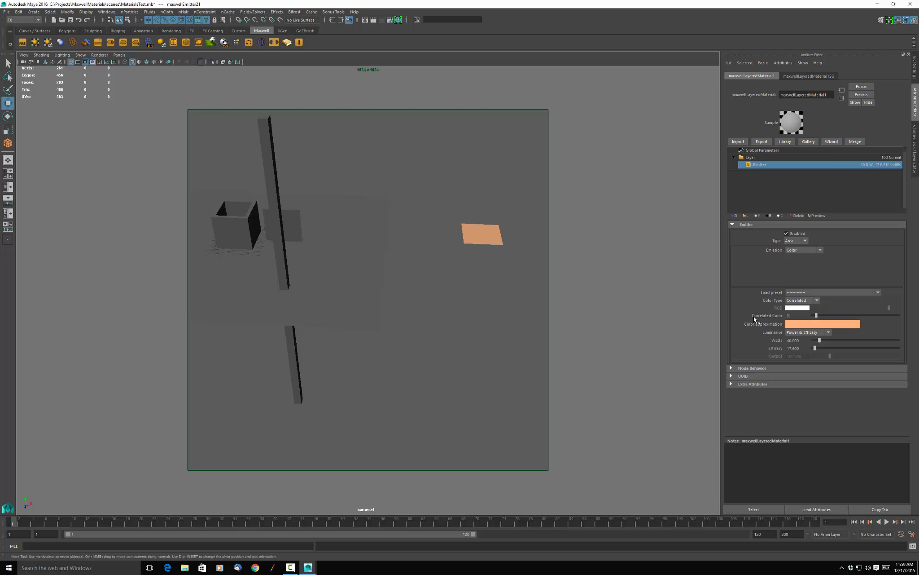
Set the emitter's correlated color to 3500 and adjust its wattage.
{"action": "key", "text": "Return"}
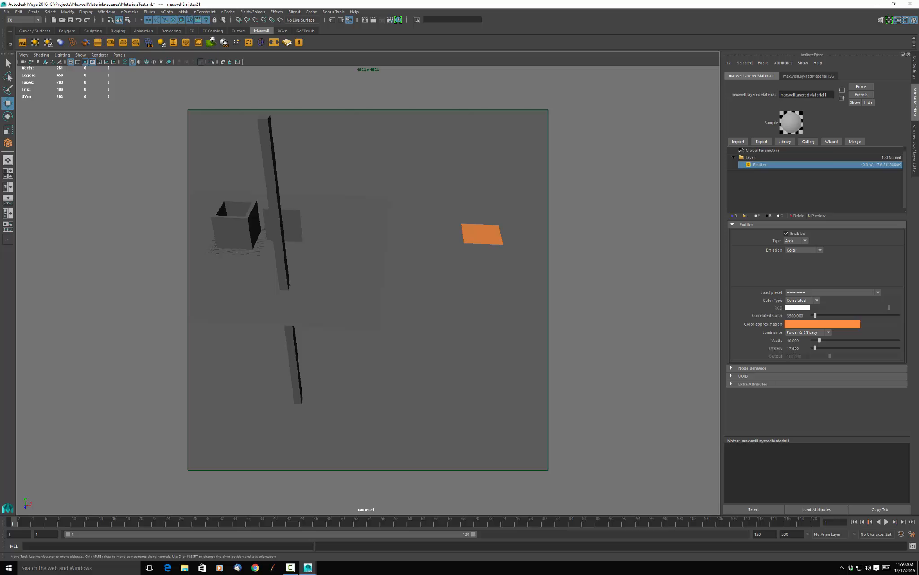
{"action": "left_click", "coordinate": [829, 332]}
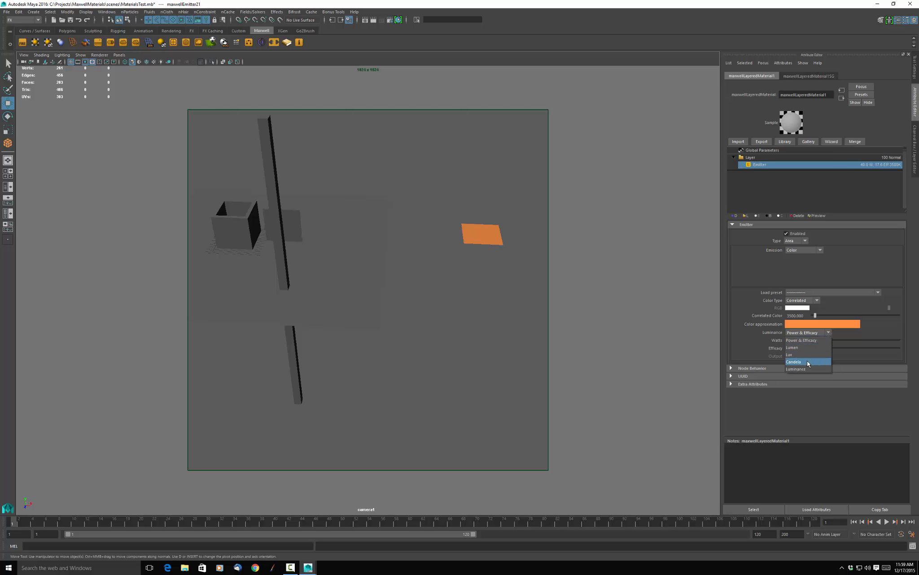
{"action": "left_click", "coordinate": [737, 342]}
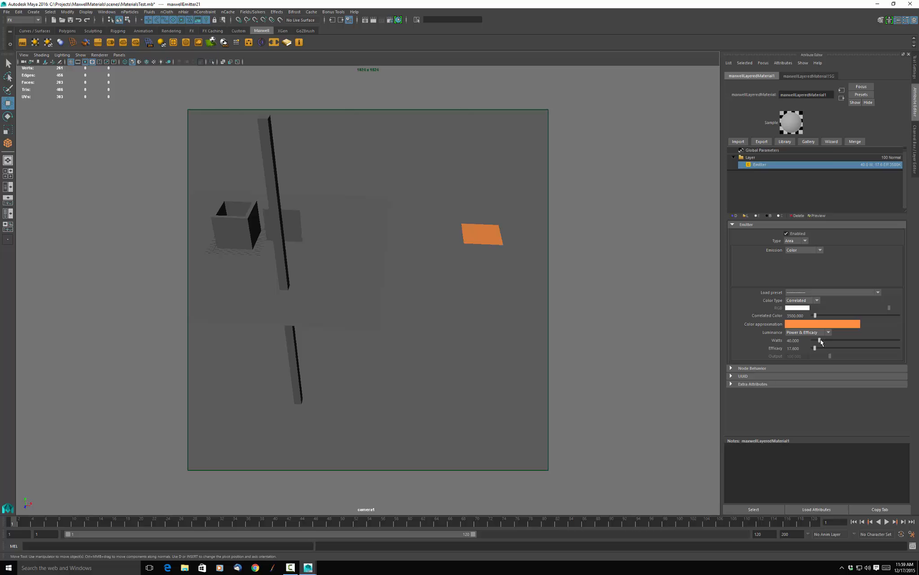
{"action": "left_click_drag", "start_coordinate": [822, 342], "coordinate": [841, 345]}
Move the orange emitter plane sideways so that it floats above the ground plane, closer to the box.
{"action": "mouse_move", "coordinate": [472, 308]}
{"action": "left_mouse_down", "text": "alt"}
{"action": "mouse_move", "coordinate": [467, 245]}
{"action": "mouse_move", "coordinate": [448, 224]}
{"action": "mouse_move", "coordinate": [450, 322]}
{"action": "mouse_move", "coordinate": [437, 265]}
{"action": "mouse_move", "coordinate": [437, 276]}
{"action": "mouse_move", "coordinate": [435, 241]}
{"action": "mouse_move", "coordinate": [456, 313]}
{"action": "mouse_move", "coordinate": [449, 251]}
{"action": "mouse_move", "coordinate": [472, 317]}
{"action": "left_mouse_up", "text": "alt"}
{"action": "left_click", "coordinate": [496, 237]}
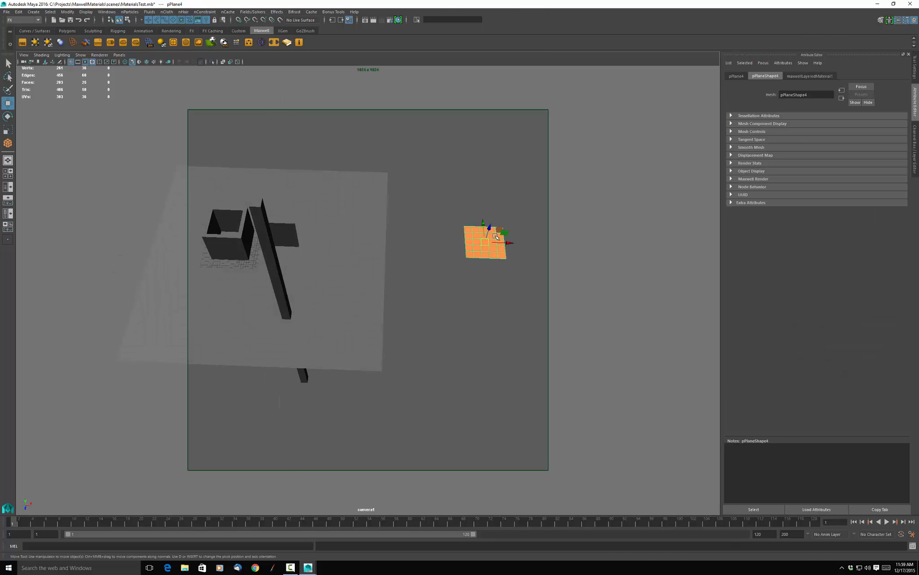
{"action": "left_click_drag", "start_coordinate": [511, 242], "coordinate": [424, 265]}
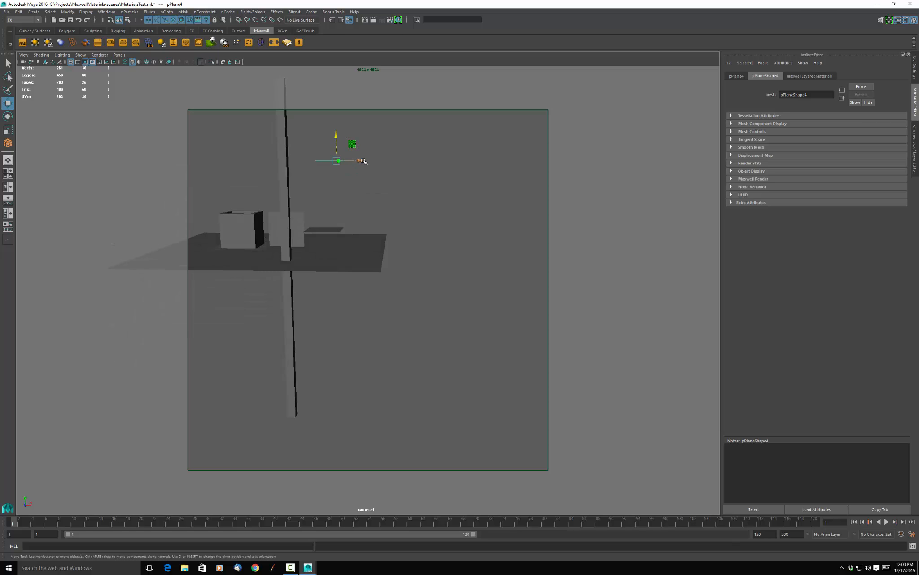
{"action": "left_click_drag", "start_coordinate": [462, 190], "coordinate": [433, 207], "text": "alt"}
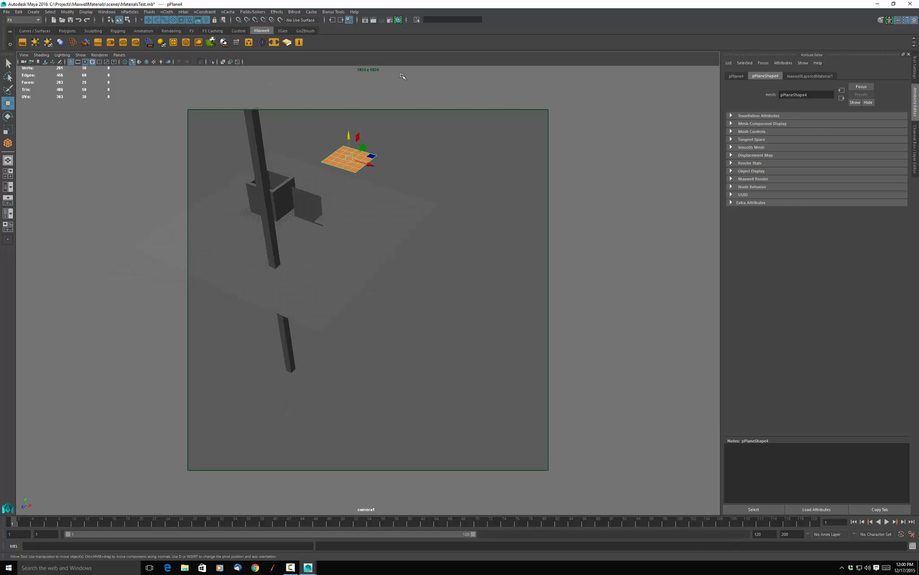
Render camera1 in Maxwell Render to check the emitter under the physical sky, stop the render, and close the render windows.
{"action": "left_click", "coordinate": [372, 22]}
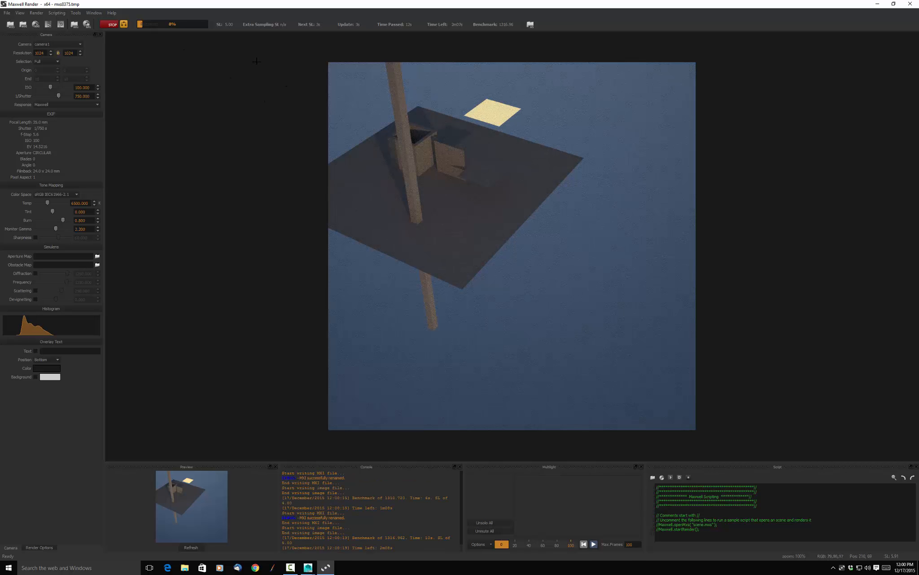
{"action": "left_click", "coordinate": [111, 26]}
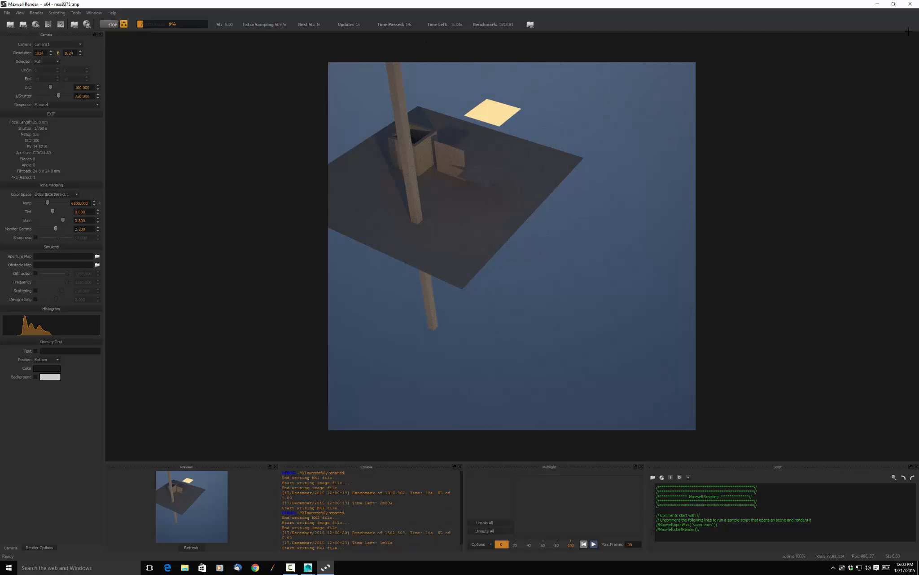
{"action": "left_click", "coordinate": [909, 6]}
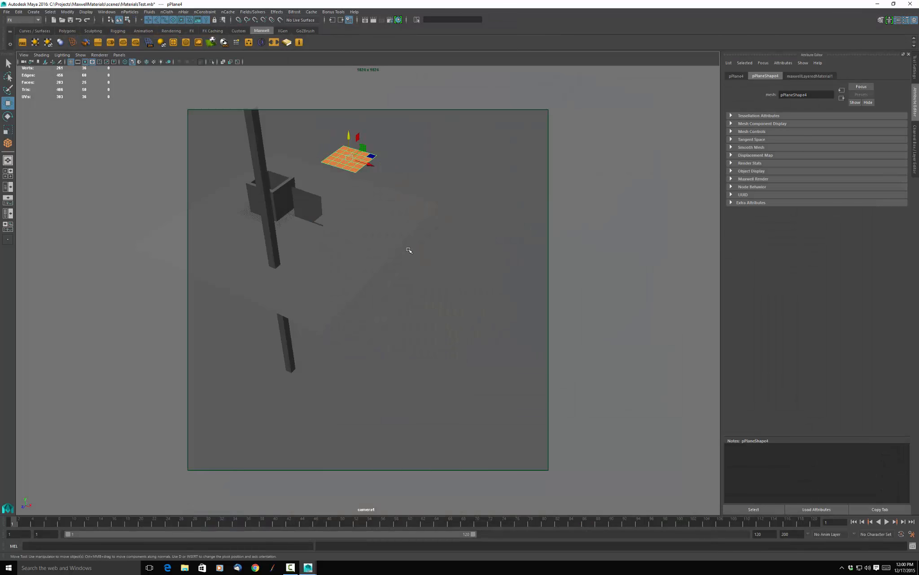
{"action": "left_click", "coordinate": [522, 119]}
Try to switch the sky type to None in the render settings and check the lighting in the FIRE preview.
{"action": "left_click", "coordinate": [389, 21]}
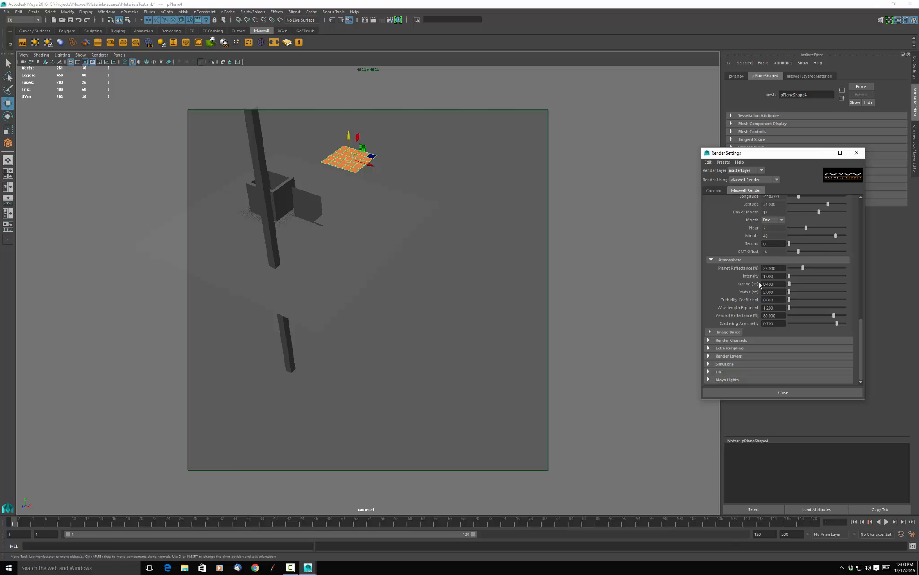
{"action": "left_click_drag", "start_coordinate": [861, 325], "coordinate": [858, 268]}
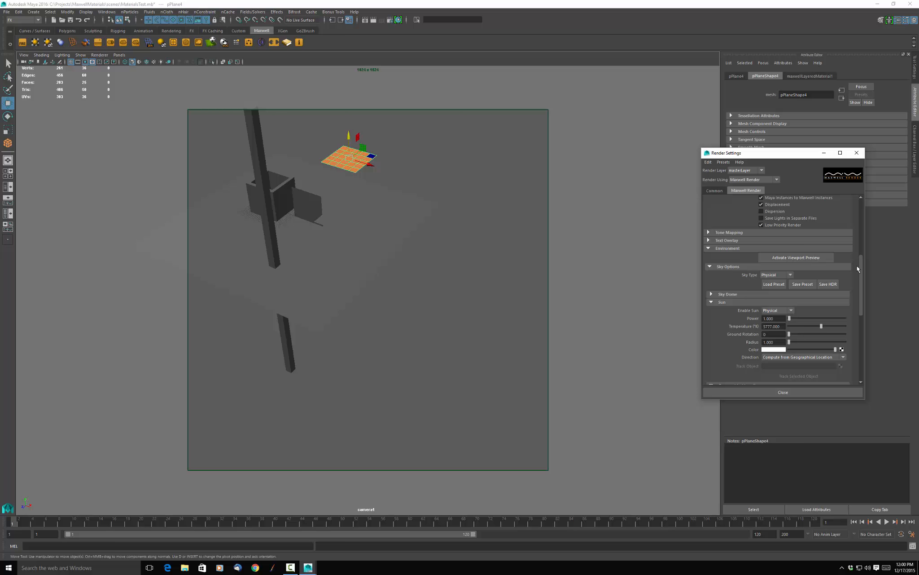
{"action": "left_click", "coordinate": [791, 274]}
{"action": "left_click", "coordinate": [770, 303]}
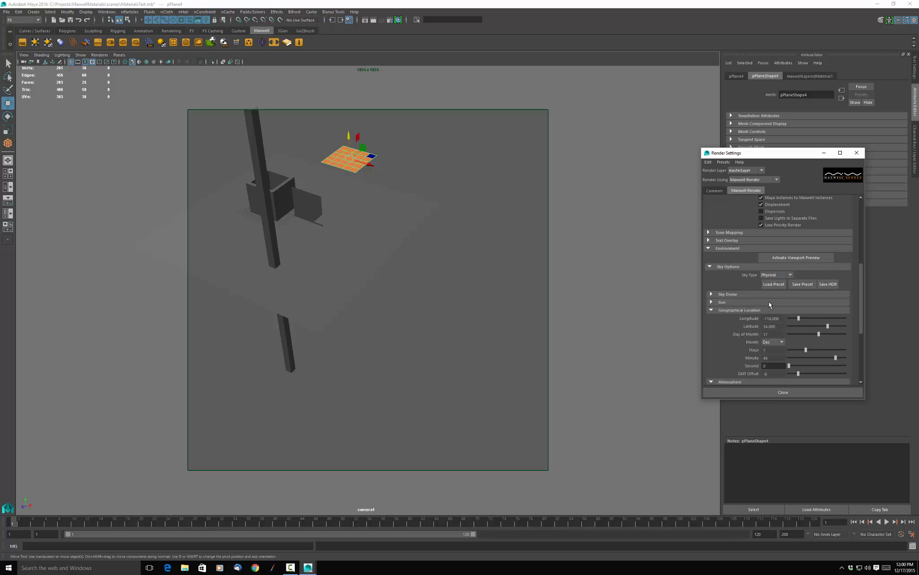
{"action": "left_click", "coordinate": [757, 392]}
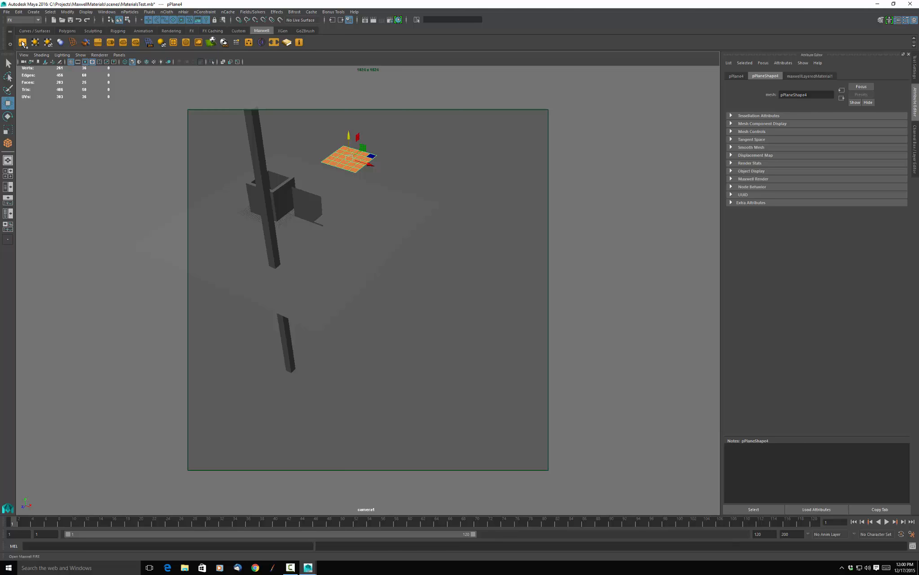
{"action": "left_click", "coordinate": [23, 42]}
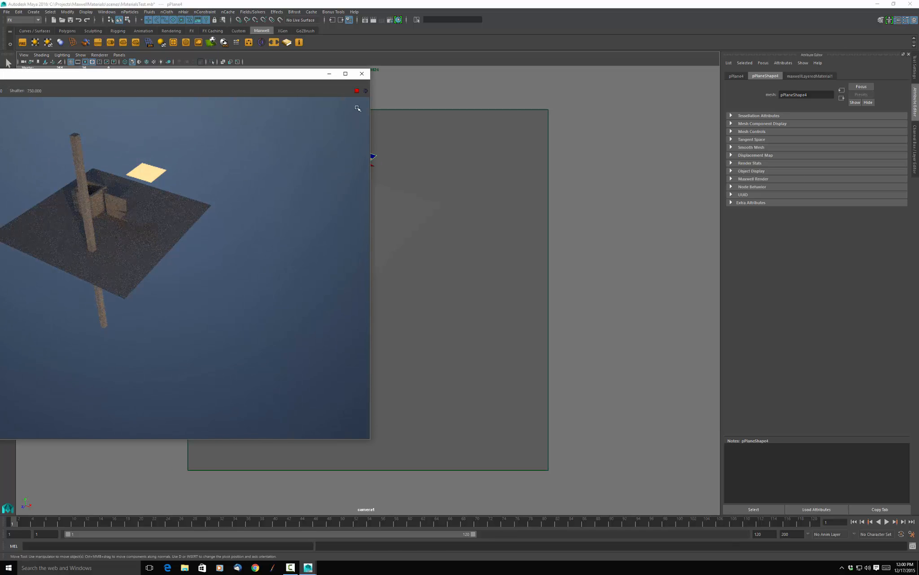
{"action": "left_click", "coordinate": [361, 73]}
{"action": "left_click", "coordinate": [423, 148]}
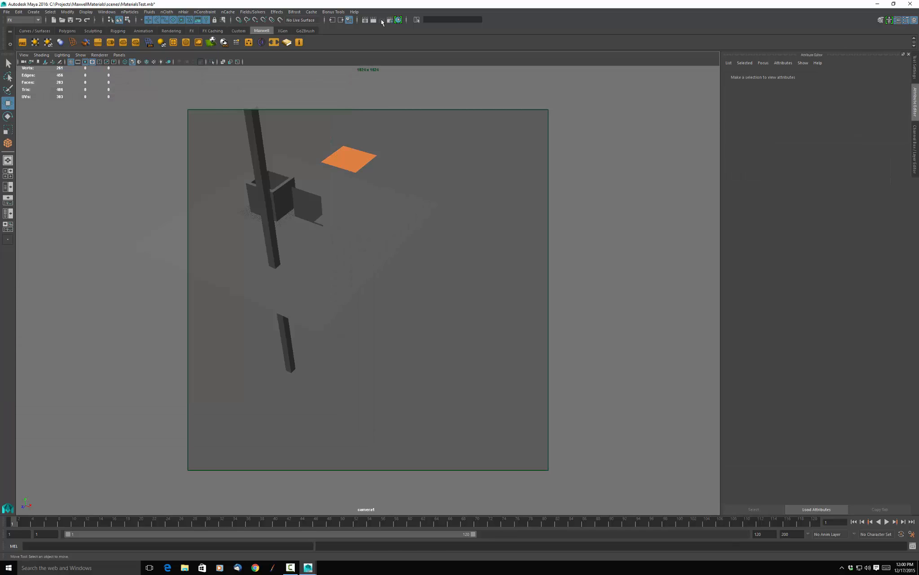
Set the environment's sky type to None in the Maxwell render settings and close them.
{"action": "left_click", "coordinate": [390, 19]}
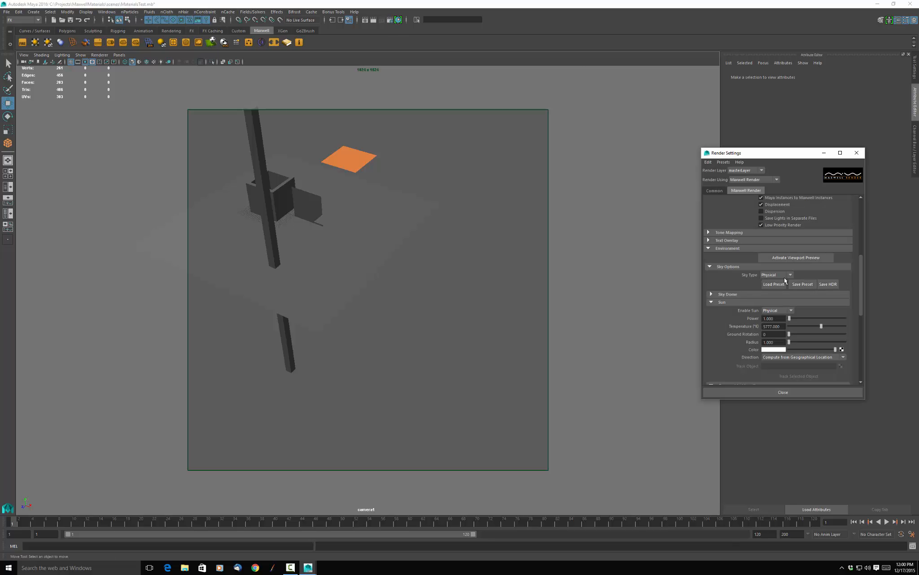
{"action": "left_click", "coordinate": [791, 273]}
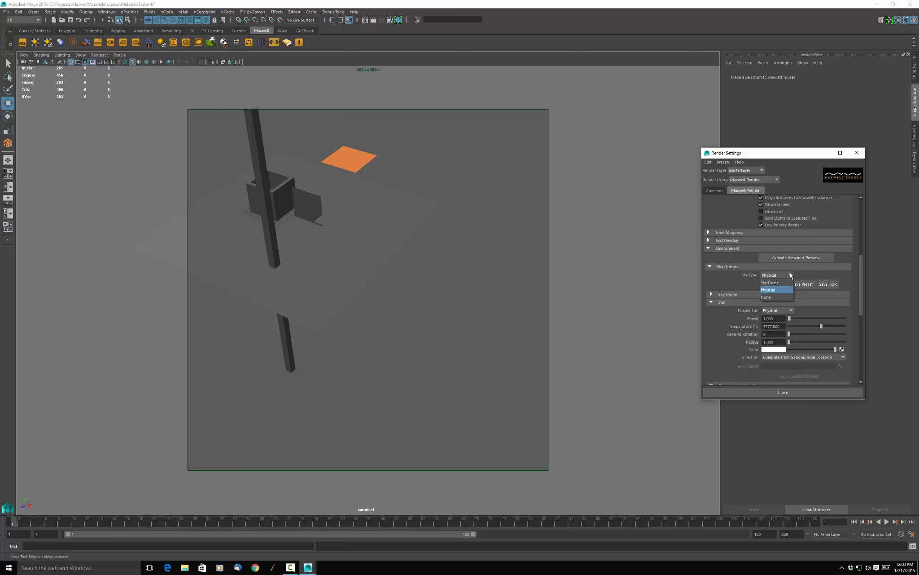
{"action": "left_click", "coordinate": [773, 297]}
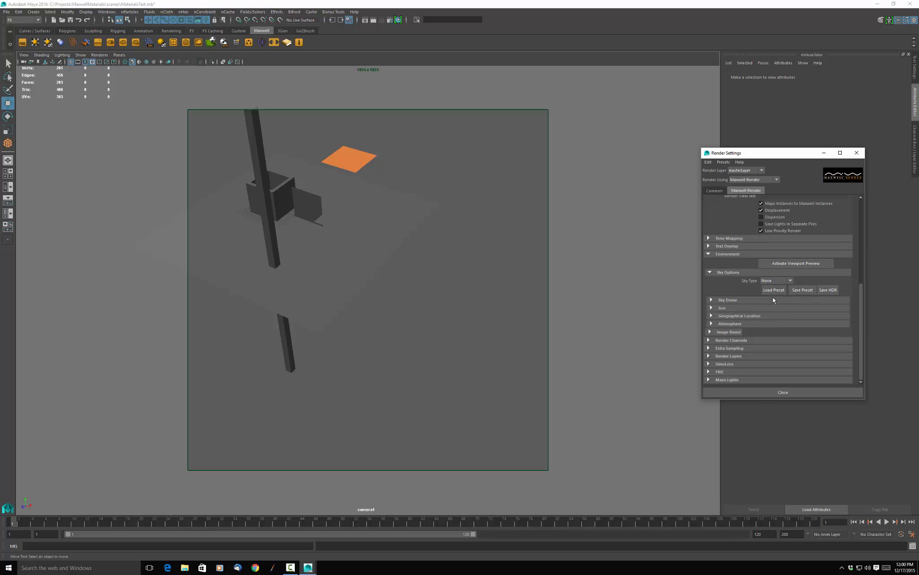
{"action": "left_click", "coordinate": [764, 392]}
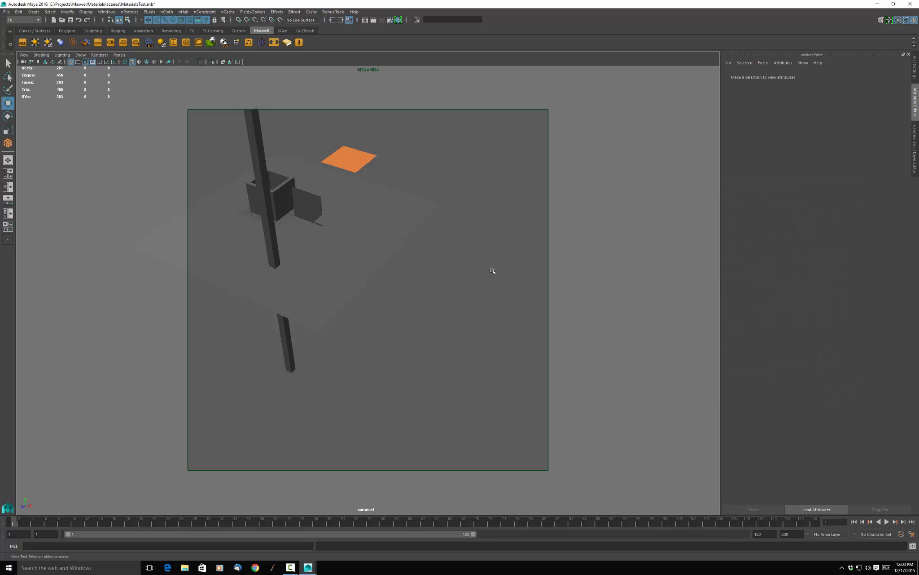
Check the scene lit only by the emitter plane in the Maxwell FIRE preview, and close the preview.
{"action": "left_click", "coordinate": [23, 41]}
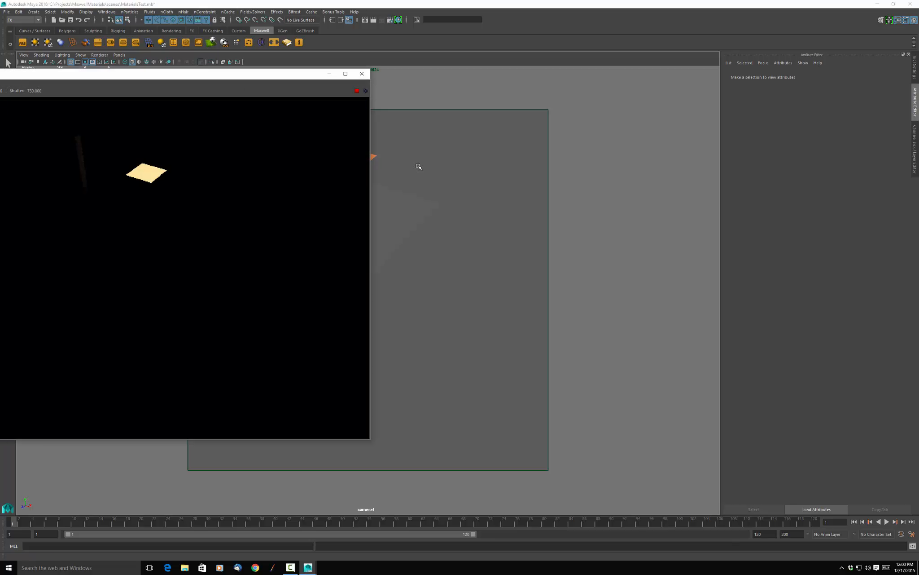
{"action": "left_click_drag", "start_coordinate": [275, 77], "coordinate": [655, 118]}
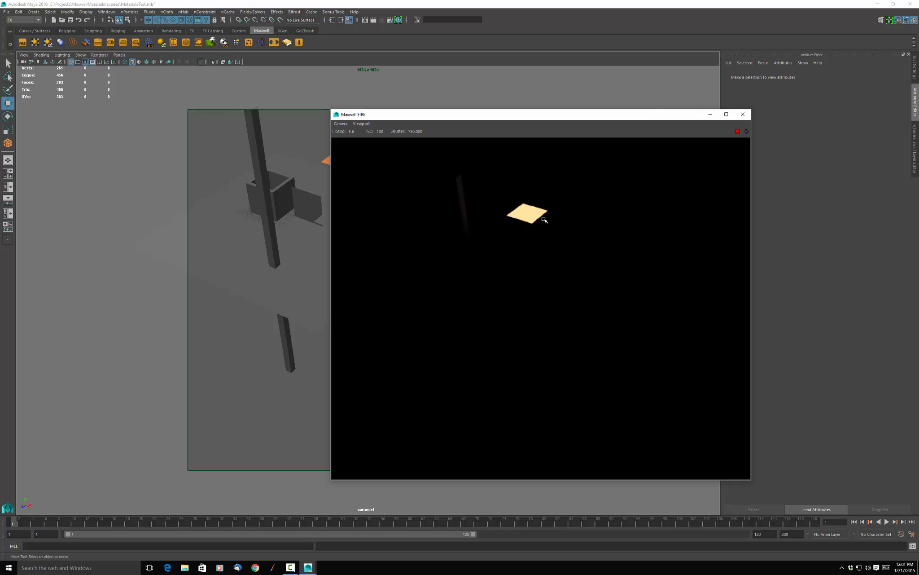
{"action": "left_click", "coordinate": [743, 114]}
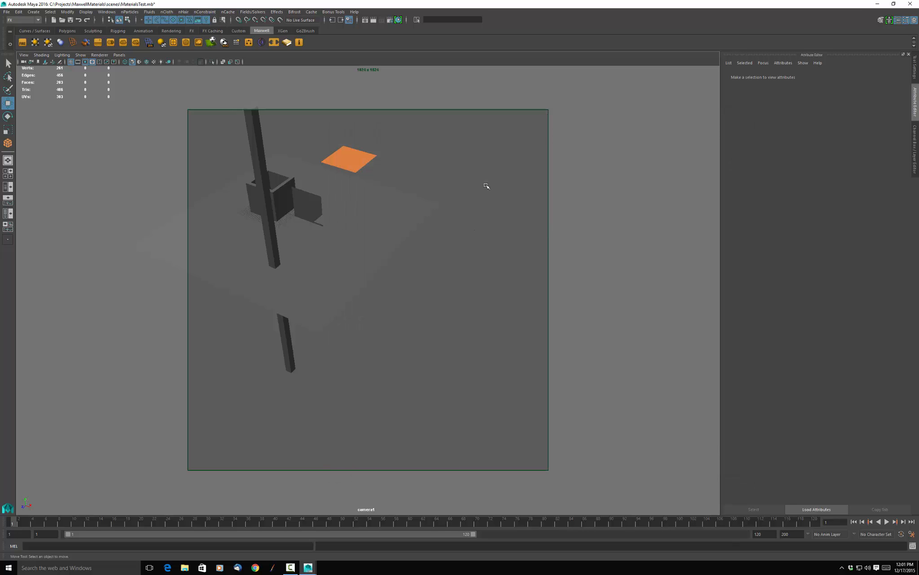
Render the whole ground plane from a higher angle in Maxwell Render, raise the ISO to 10000, stop, and close the render windows.
{"action": "middle_click_drag", "start_coordinate": [429, 240], "coordinate": [503, 295], "text": "alt"}
{"action": "left_click_drag", "start_coordinate": [503, 296], "coordinate": [478, 283], "text": "alt"}
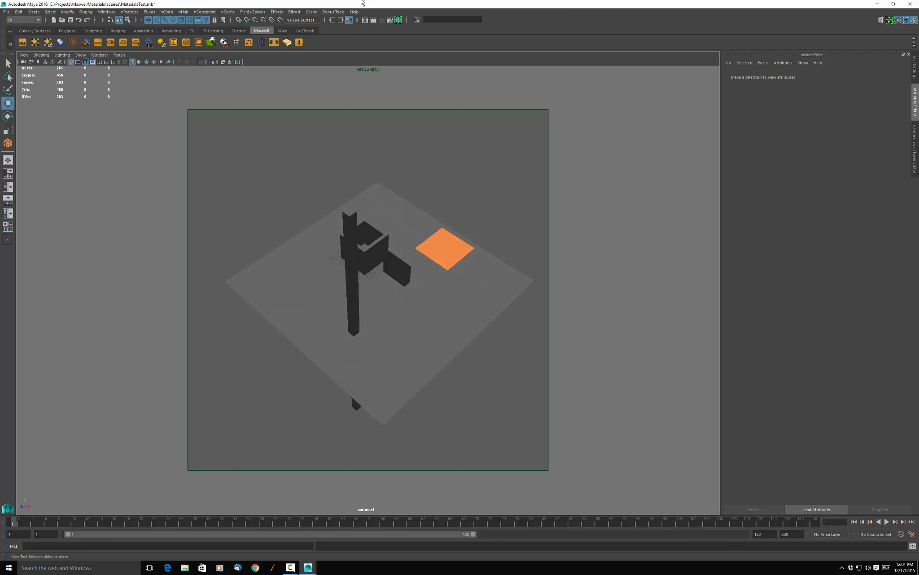
{"action": "left_click", "coordinate": [373, 21]}
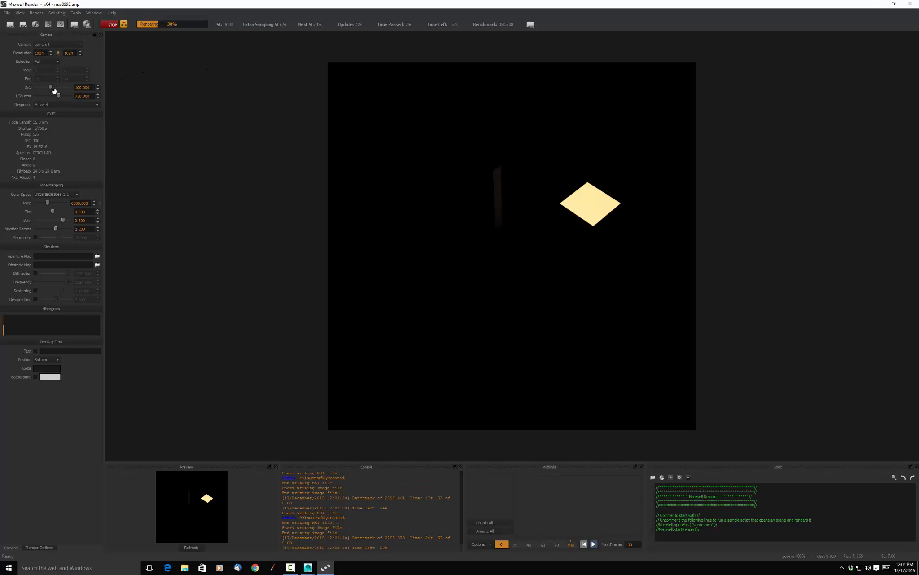
{"action": "left_click_drag", "start_coordinate": [51, 88], "coordinate": [83, 93]}
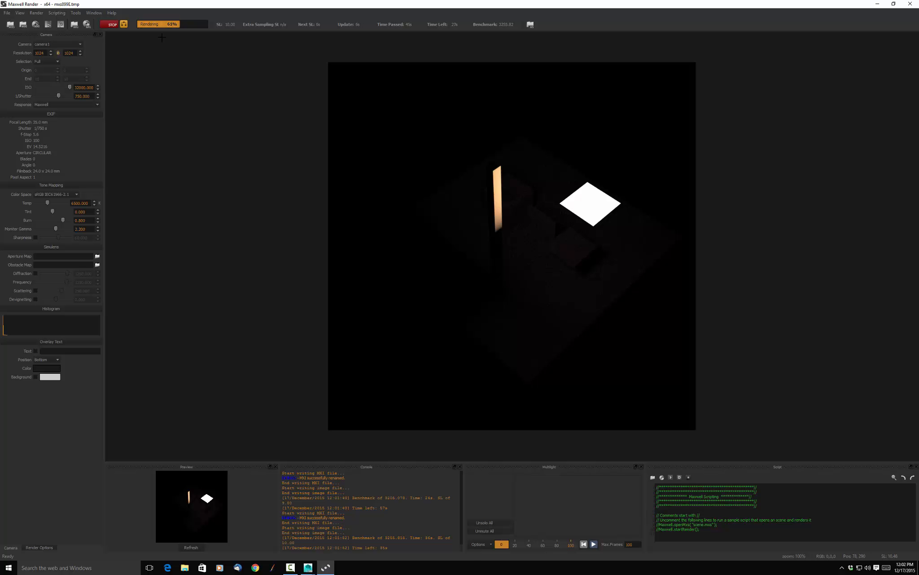
{"action": "left_click", "coordinate": [113, 25]}
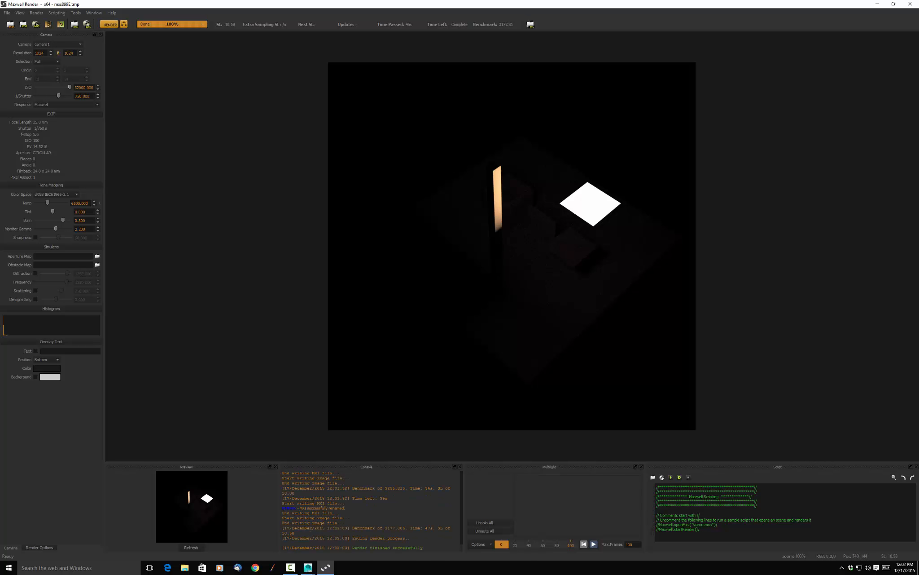
{"action": "left_click", "coordinate": [910, 4]}
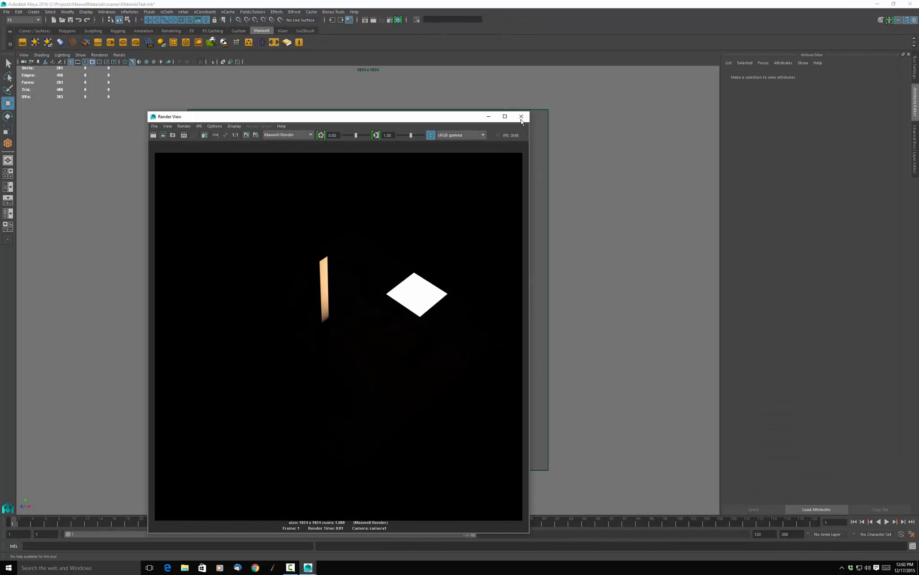
{"action": "left_click", "coordinate": [522, 120]}
Raise the small gray plane beside the box high above the ground plane and flip it over by about 180 degrees.
{"action": "left_click", "coordinate": [428, 317]}
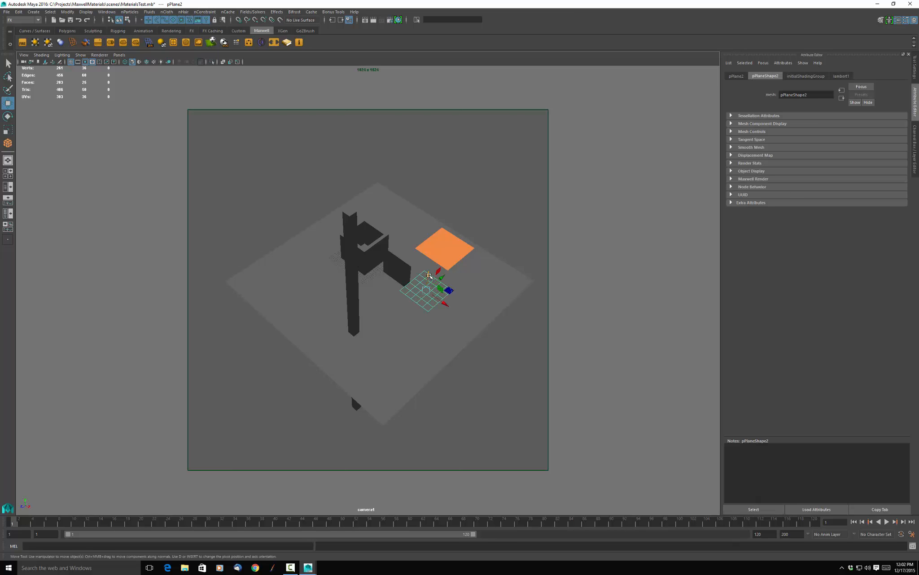
{"action": "left_click_drag", "start_coordinate": [428, 275], "coordinate": [420, 140]}
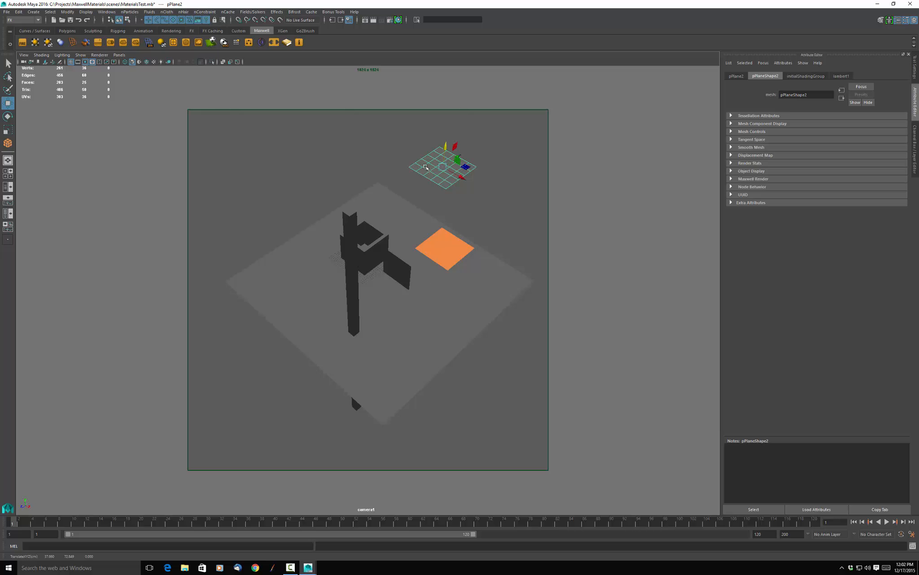
{"action": "key", "text": "e"}
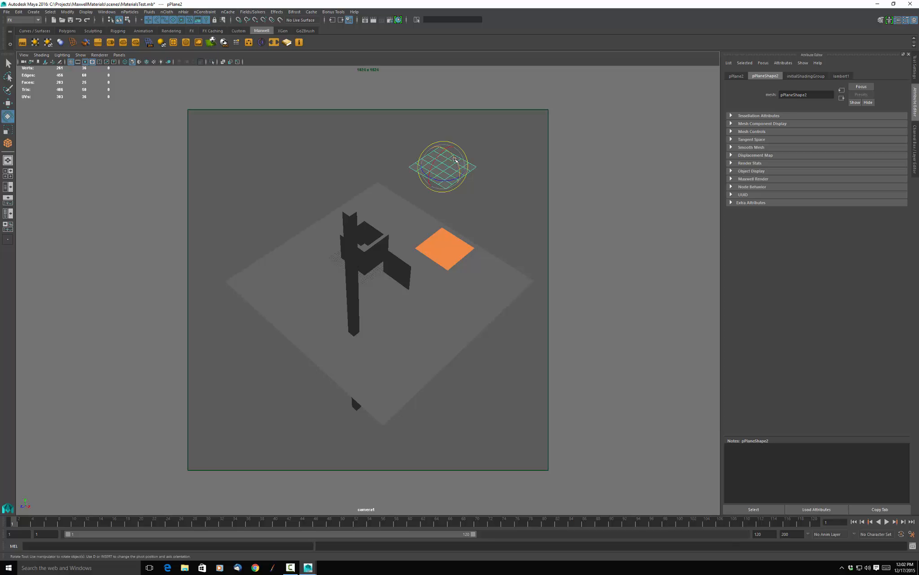
{"action": "left_click_drag", "start_coordinate": [456, 165], "coordinate": [454, 201]}
{"action": "left_click_drag", "start_coordinate": [455, 159], "coordinate": [457, 182]}
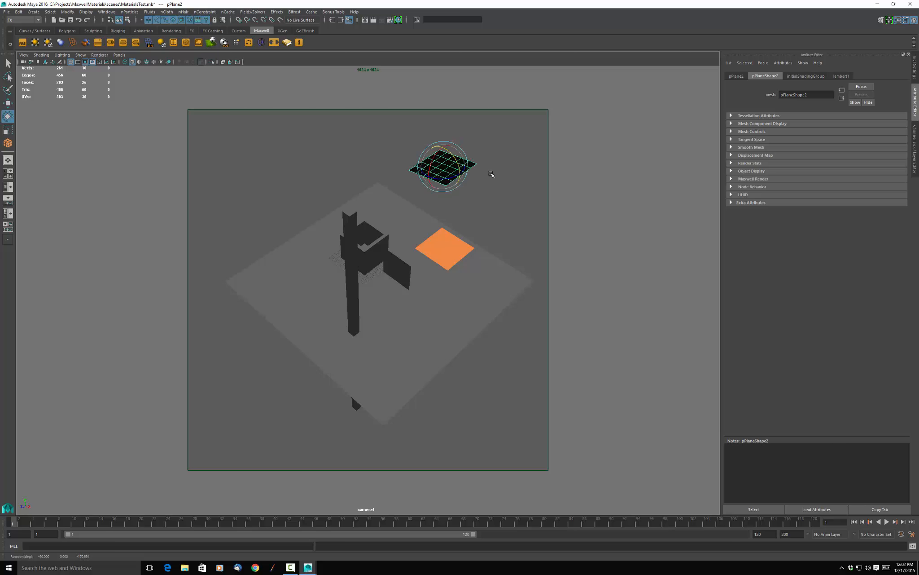
{"action": "left_click", "coordinate": [490, 172]}
Assign a new Maxwell Layered Material to the raised, flipped plane.
{"action": "left_click", "coordinate": [451, 169]}
{"action": "right_click", "coordinate": [452, 169]}
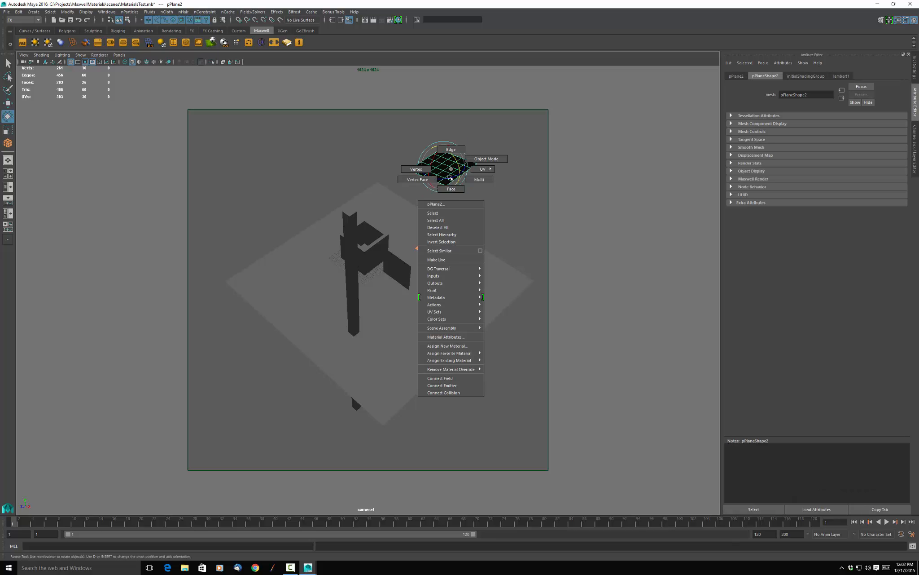
{"action": "left_click", "coordinate": [455, 347]}
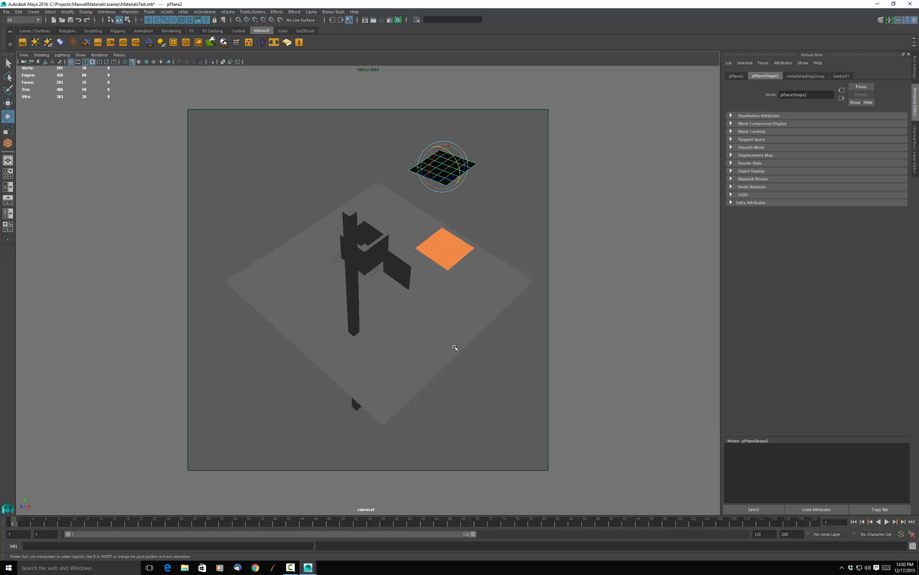
{"action": "left_click", "coordinate": [329, 251]}
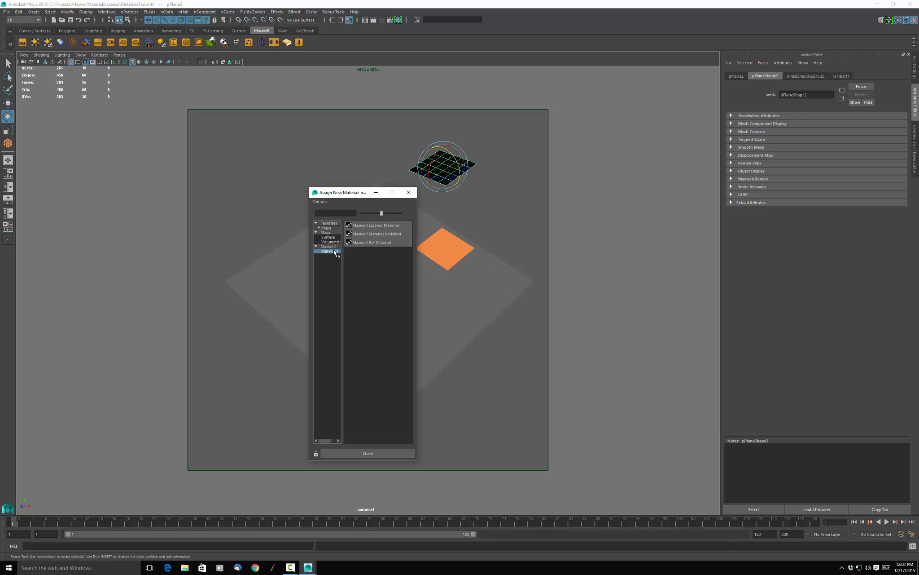
{"action": "left_click", "coordinate": [375, 225]}
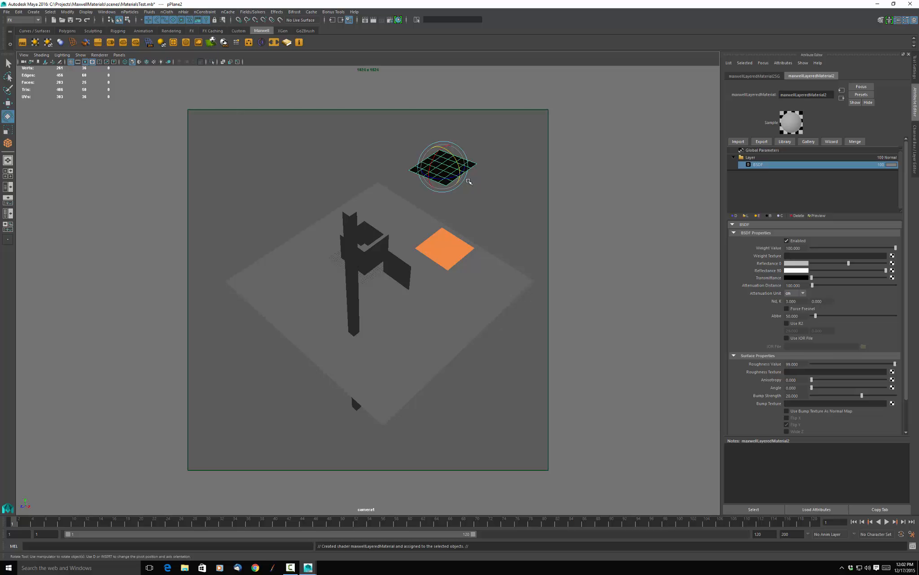
Scale the raised plane up uniformly until it covers a large area above the ground plane.
{"action": "key", "text": "r"}
{"action": "left_click_drag", "start_coordinate": [444, 166], "coordinate": [561, 175]}
{"action": "left_click_drag", "start_coordinate": [525, 311], "coordinate": [509, 301], "text": "alt"}
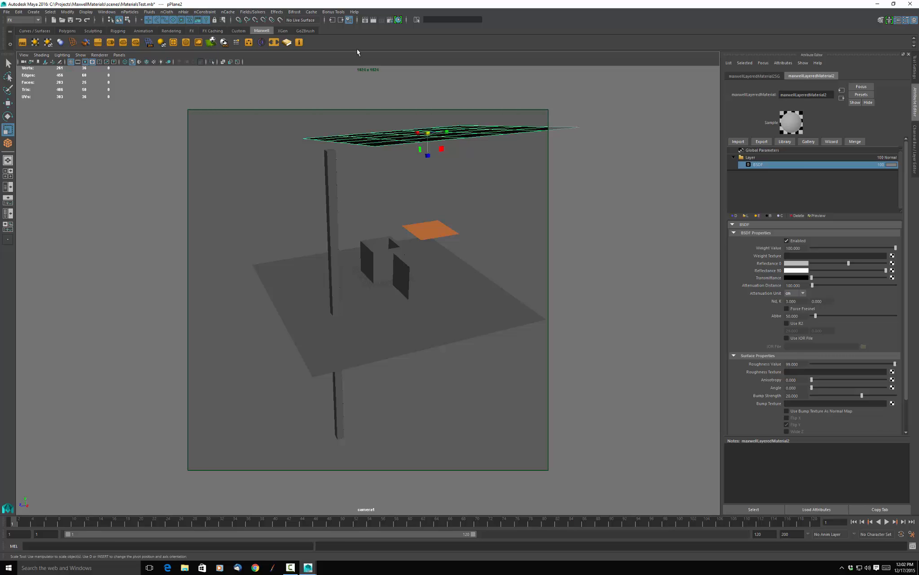
Render the scene with the enlarged overhead plane in Maxwell Render, raise the ISO to 10000, stop, and close the render windows.
{"action": "left_click", "coordinate": [373, 20]}
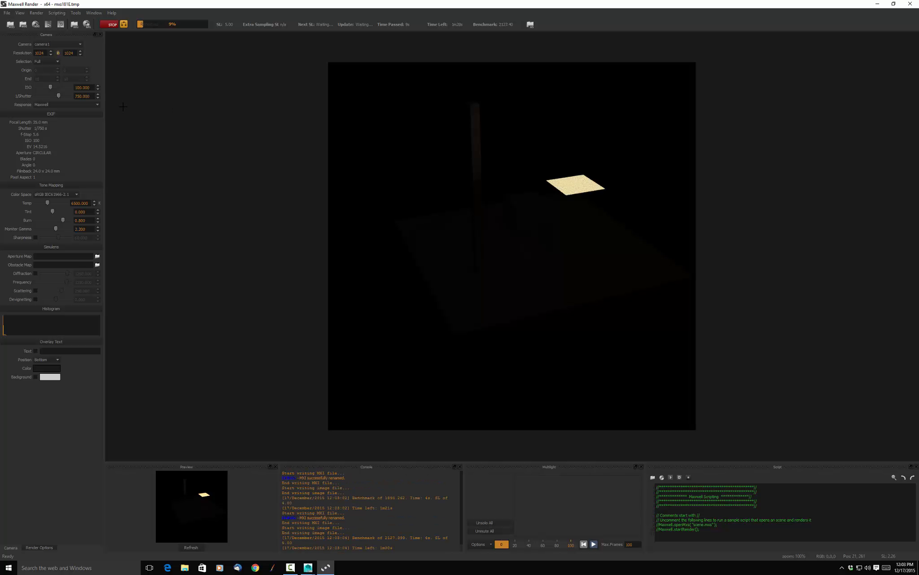
{"action": "left_click_drag", "start_coordinate": [50, 88], "coordinate": [77, 93]}
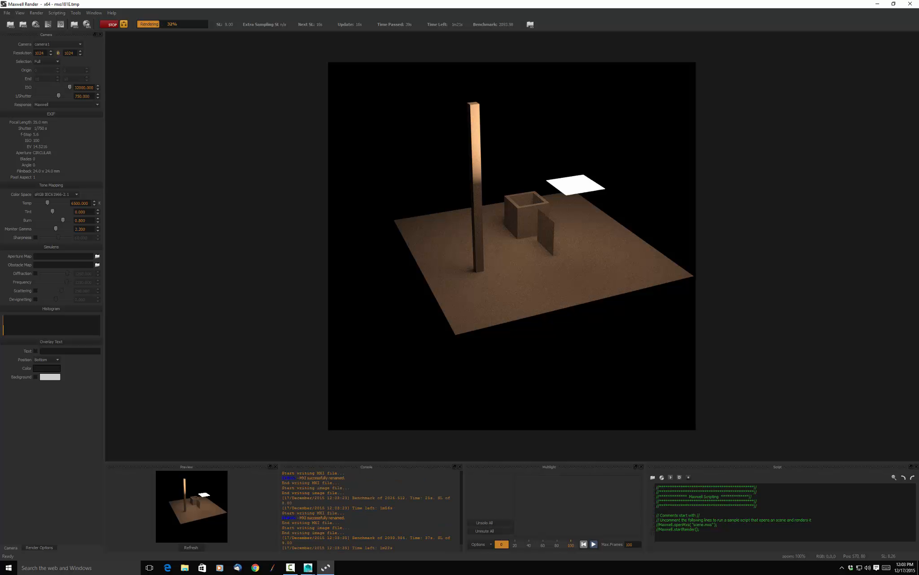
{"action": "left_click", "coordinate": [104, 25]}
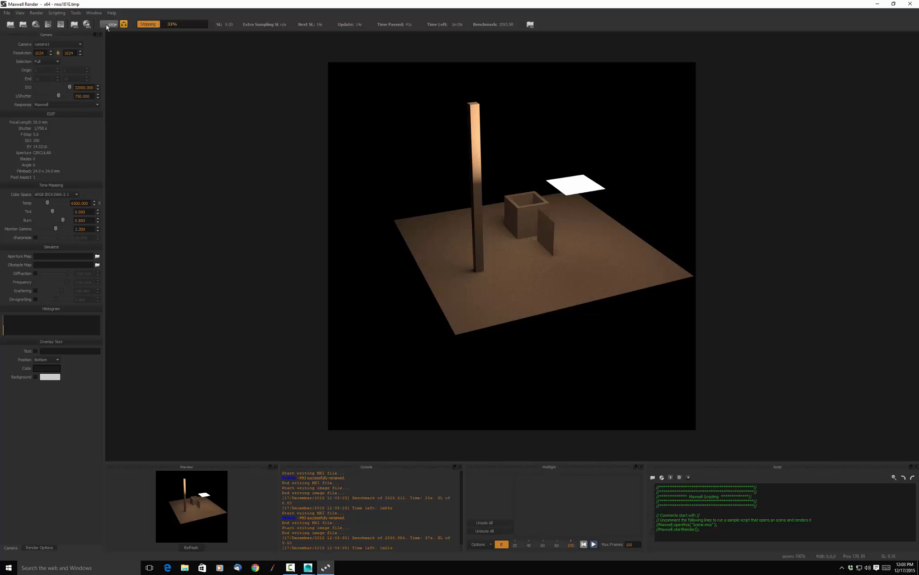
{"action": "left_click", "coordinate": [910, 4]}
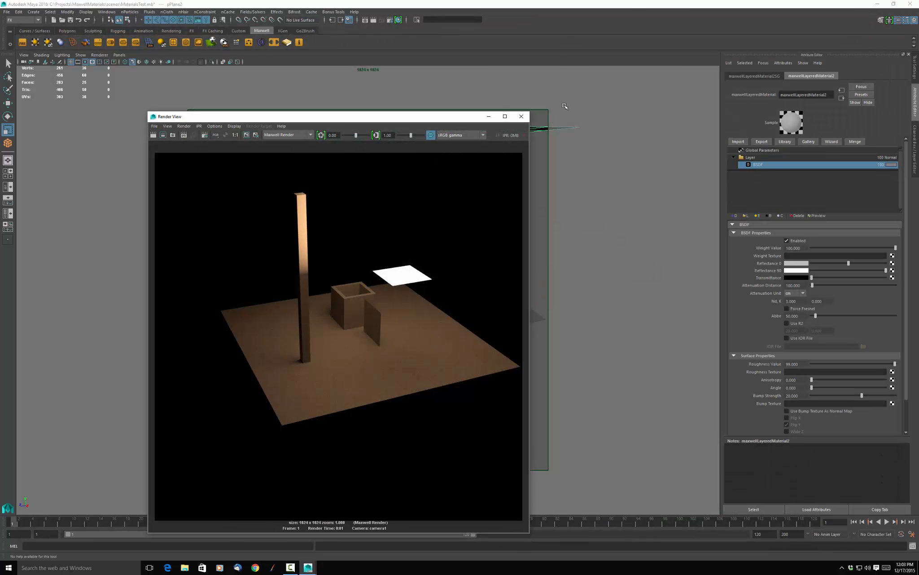
{"action": "left_click", "coordinate": [521, 117]}
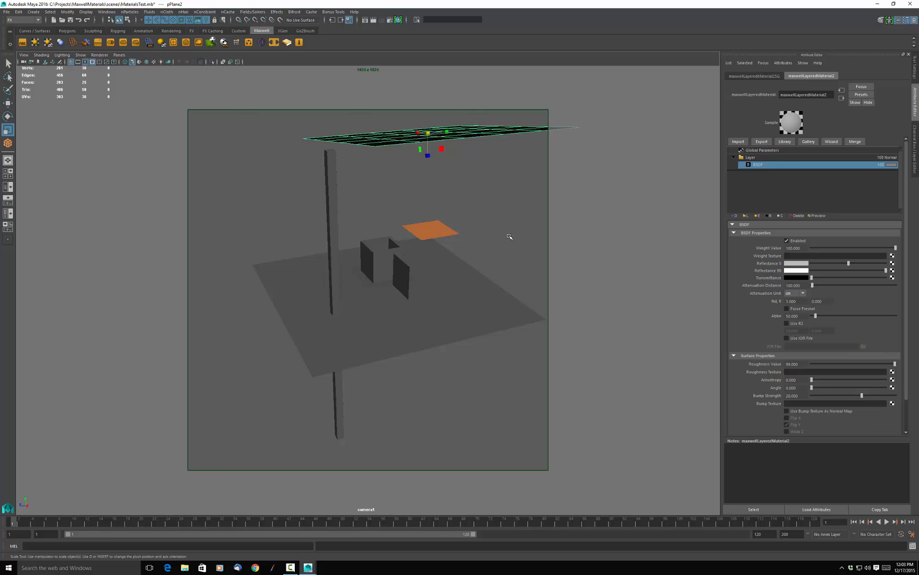
Assign a new Maxwell Layered Material to the hollow box on the ground plane.
{"action": "left_click_drag", "start_coordinate": [509, 236], "coordinate": [560, 229], "text": "alt"}
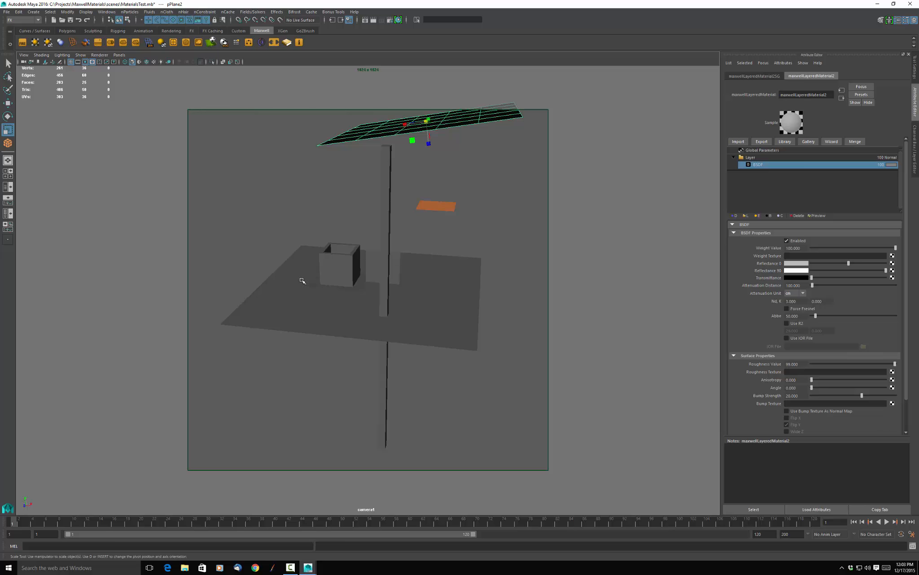
{"action": "left_click", "coordinate": [331, 266]}
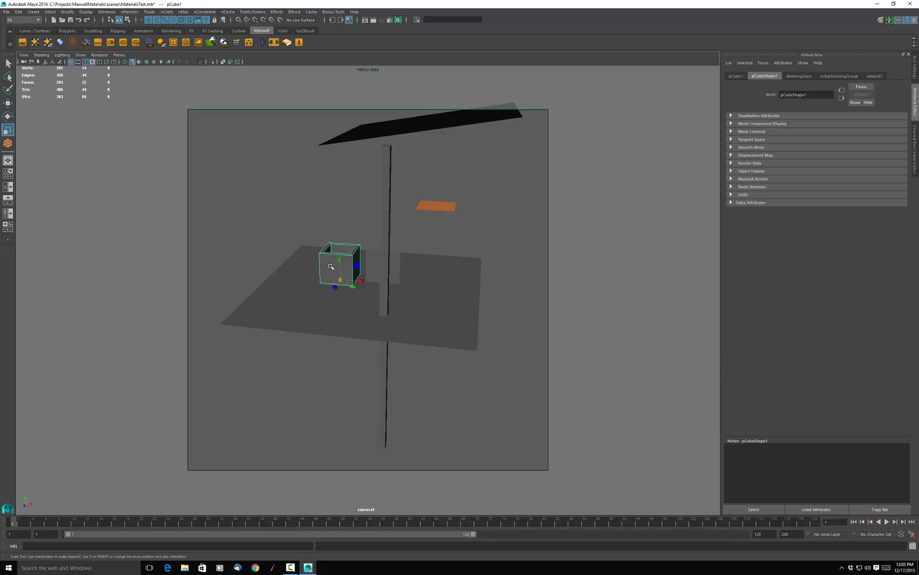
{"action": "right_click", "coordinate": [330, 257]}
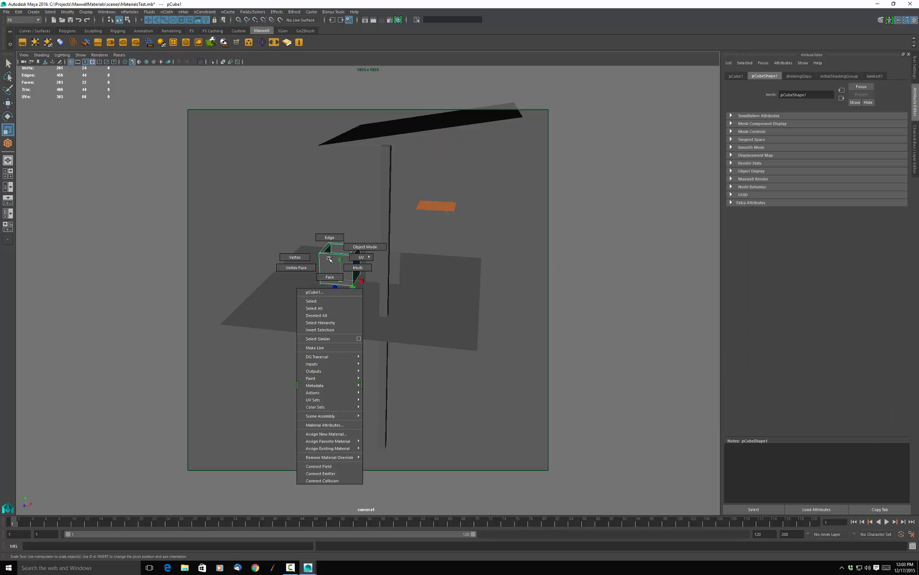
{"action": "left_click", "coordinate": [350, 435]}
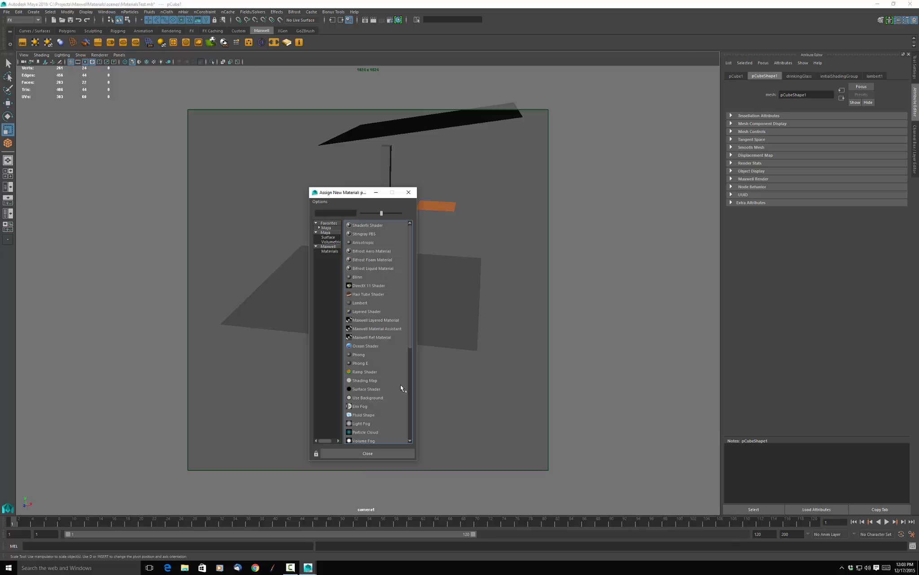
{"action": "left_click", "coordinate": [329, 251]}
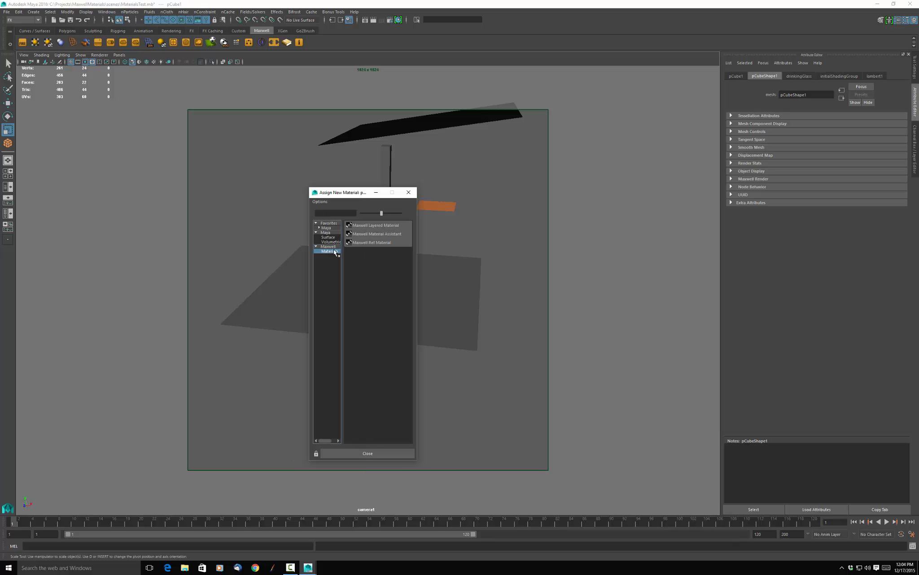
{"action": "left_click", "coordinate": [376, 225]}
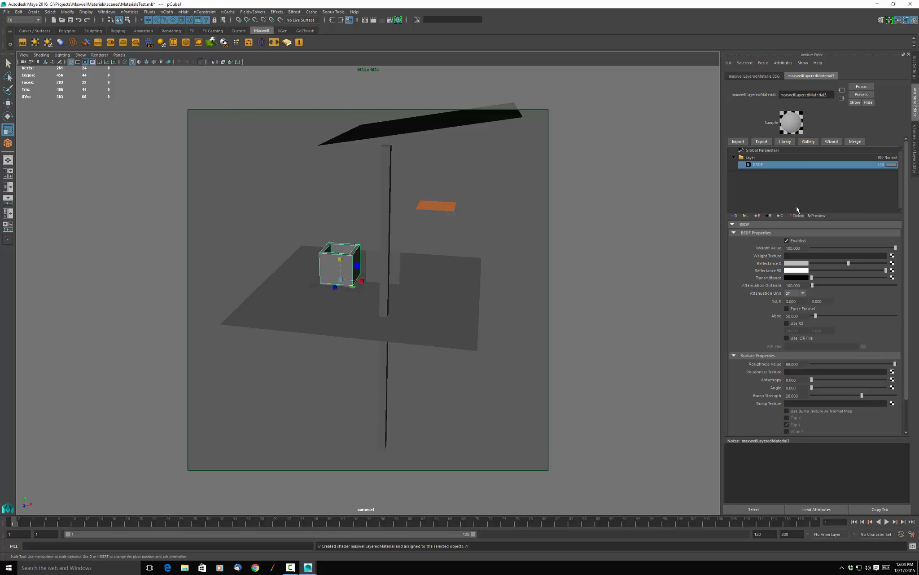
Flip the small orange plane above the ground over, leave it slightly tilted, and scale it up uniformly to more than twice its size.
{"action": "left_click_drag", "start_coordinate": [456, 256], "coordinate": [499, 261], "text": "alt"}
{"action": "scroll", "coordinate": [484, 241], "scroll_direction": "up", "scroll_amount": 3}
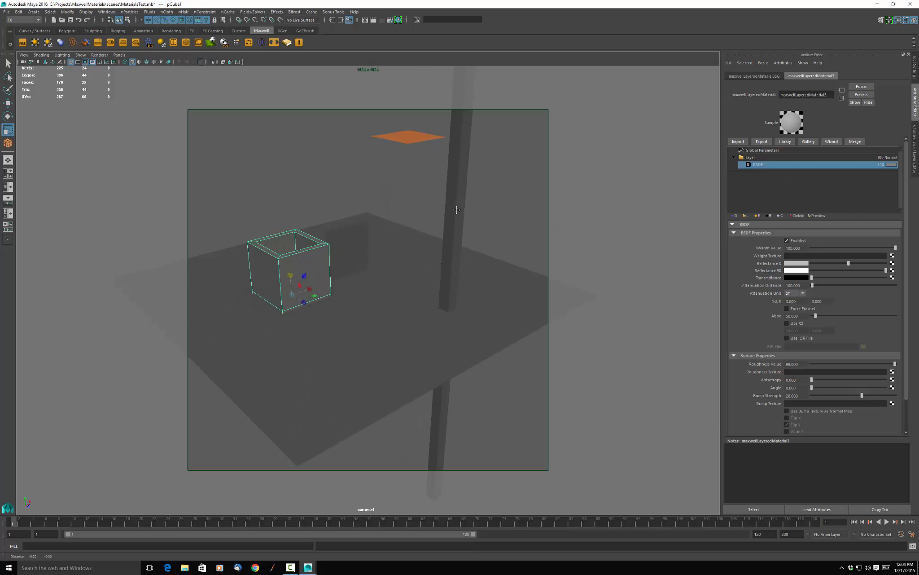
{"action": "middle_click_drag", "start_coordinate": [456, 208], "coordinate": [485, 199], "text": "alt"}
{"action": "scroll", "coordinate": [449, 195], "scroll_direction": "up", "scroll_amount": 1}
{"action": "scroll", "coordinate": [449, 195], "scroll_direction": "down", "scroll_amount": 3}
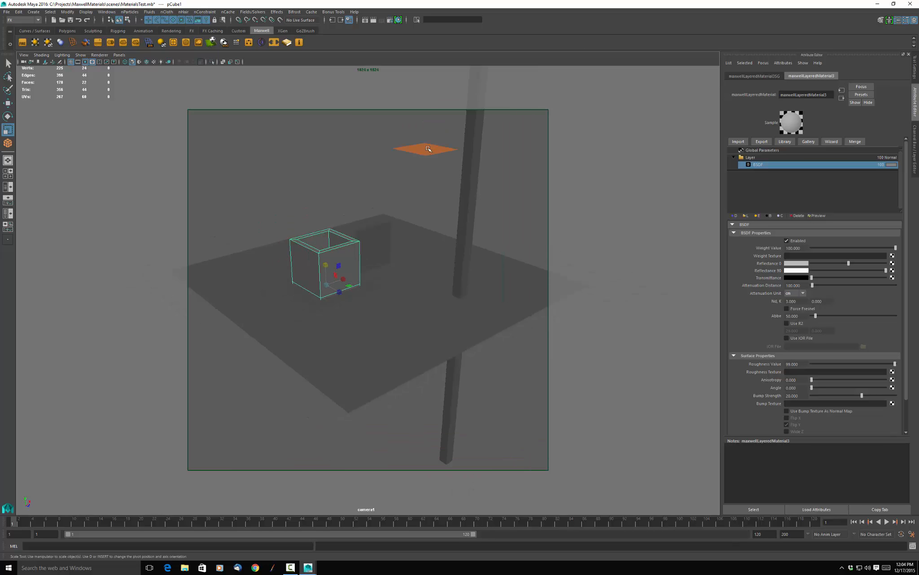
{"action": "left_click", "coordinate": [425, 148]}
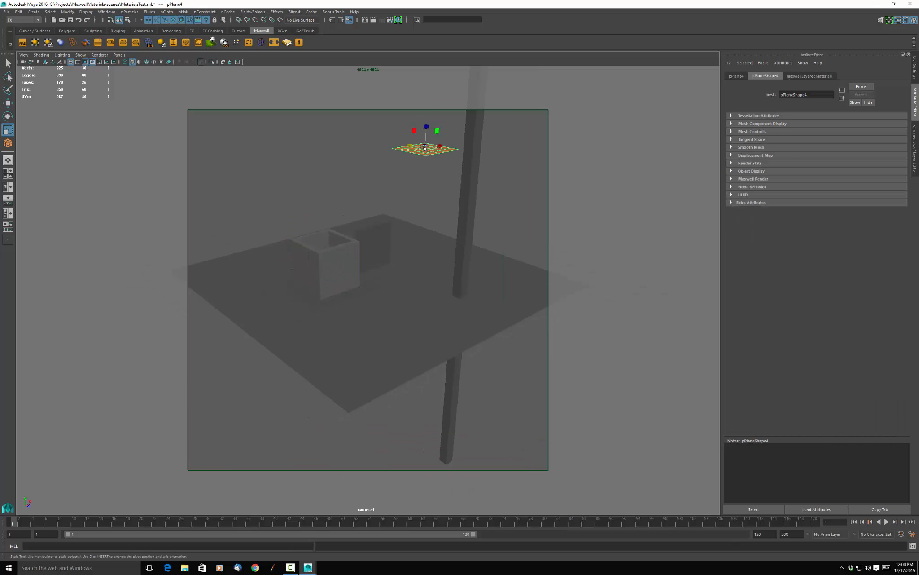
{"action": "key", "text": "t"}
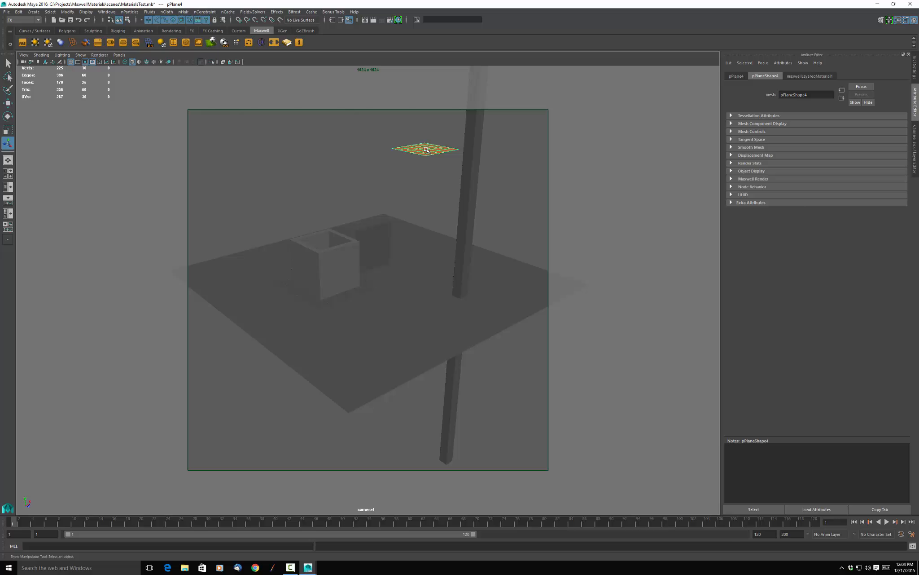
{"action": "key", "text": "e"}
{"action": "left_click_drag", "start_coordinate": [416, 133], "coordinate": [471, 151]}
{"action": "key", "text": "r"}
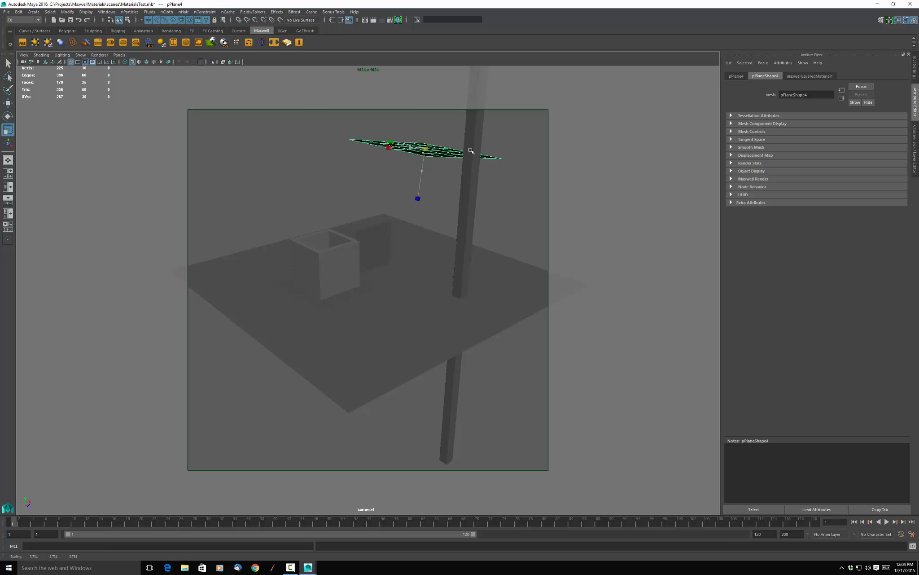
Enable Global Bump Mapping in the global parameters of the hollow box's Maxwell Layered Material.
{"action": "left_click", "coordinate": [342, 260]}
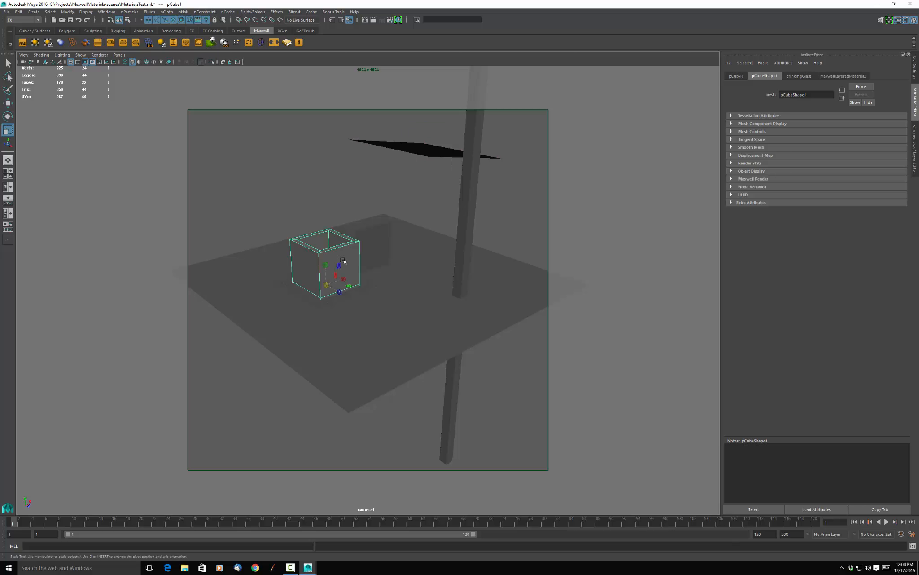
{"action": "left_click", "coordinate": [848, 76]}
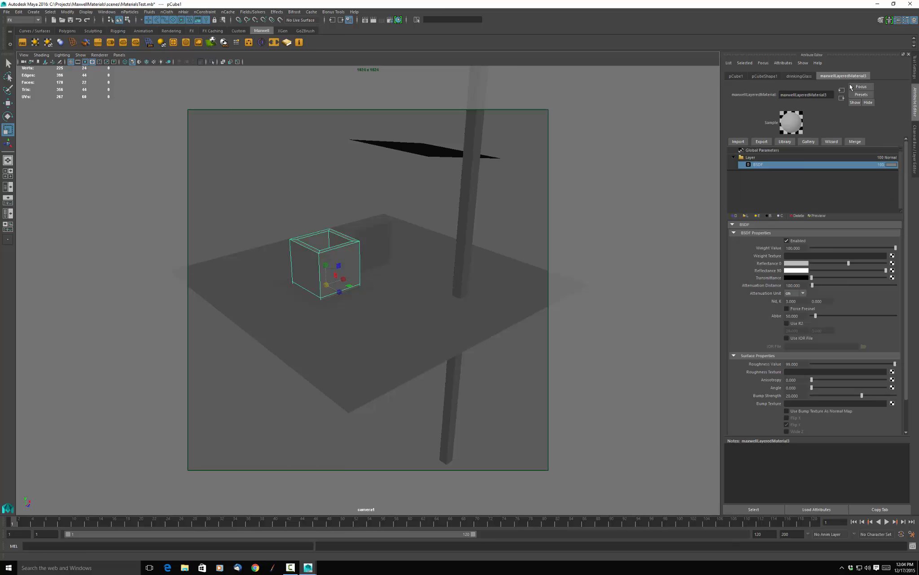
{"action": "left_click", "coordinate": [801, 151]}
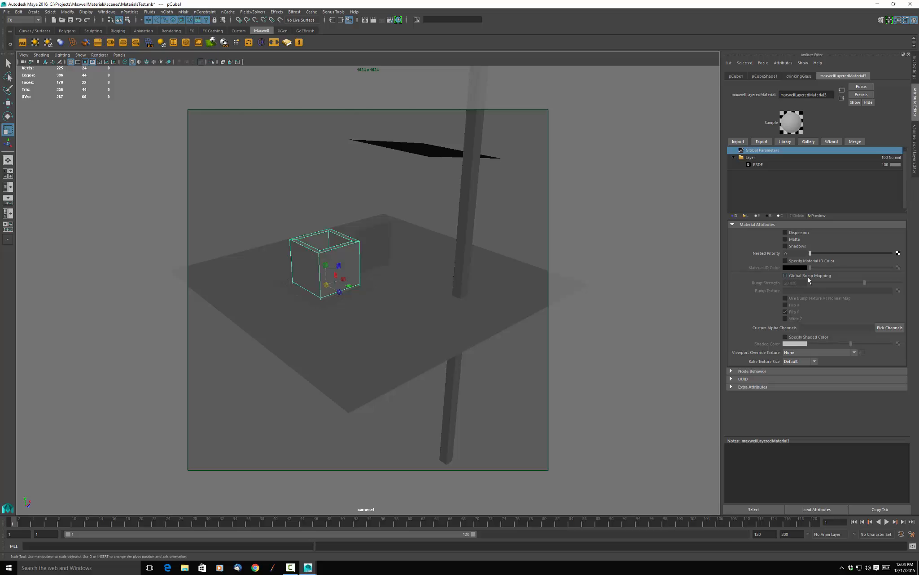
{"action": "left_click", "coordinate": [790, 277]}
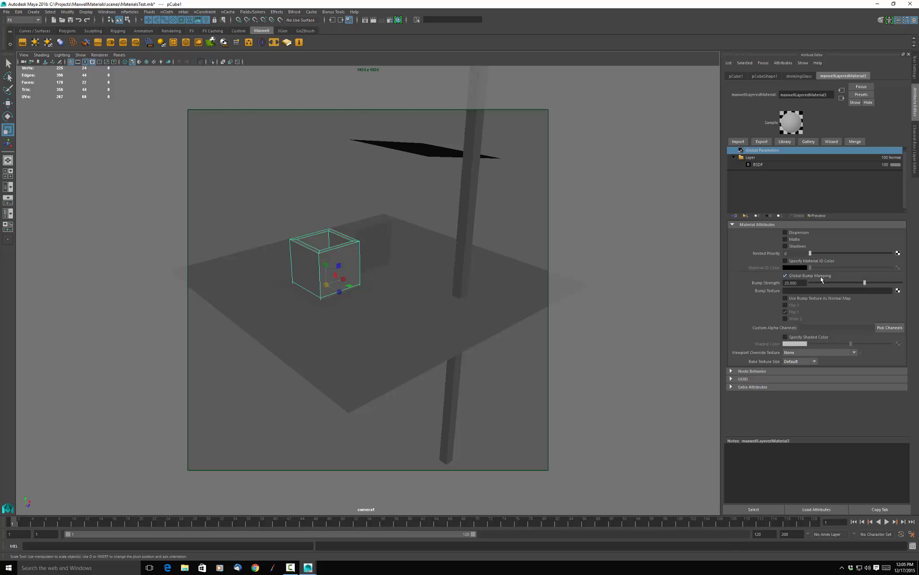
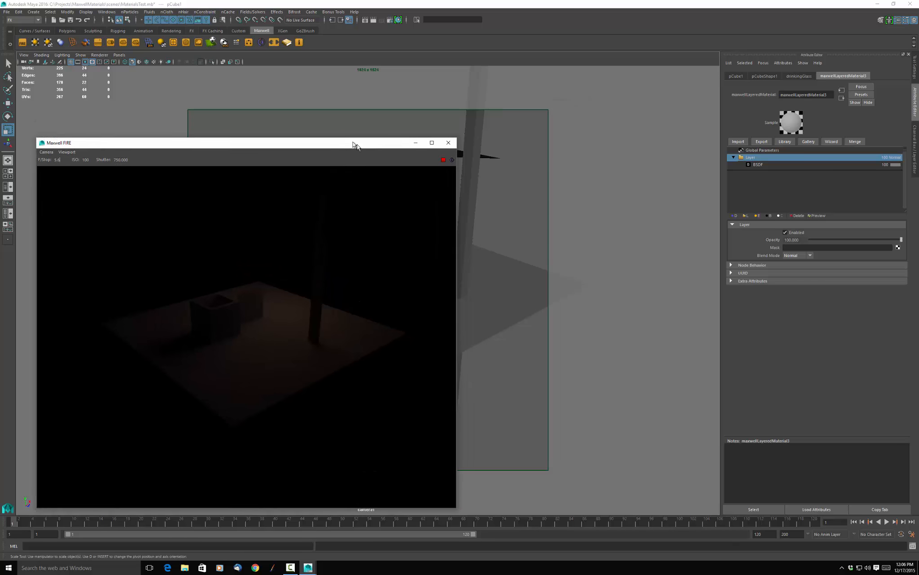
Select the view's camera and set its Maxwell Render shutter speed to 100.
{"action": "left_click", "coordinate": [22, 56]}
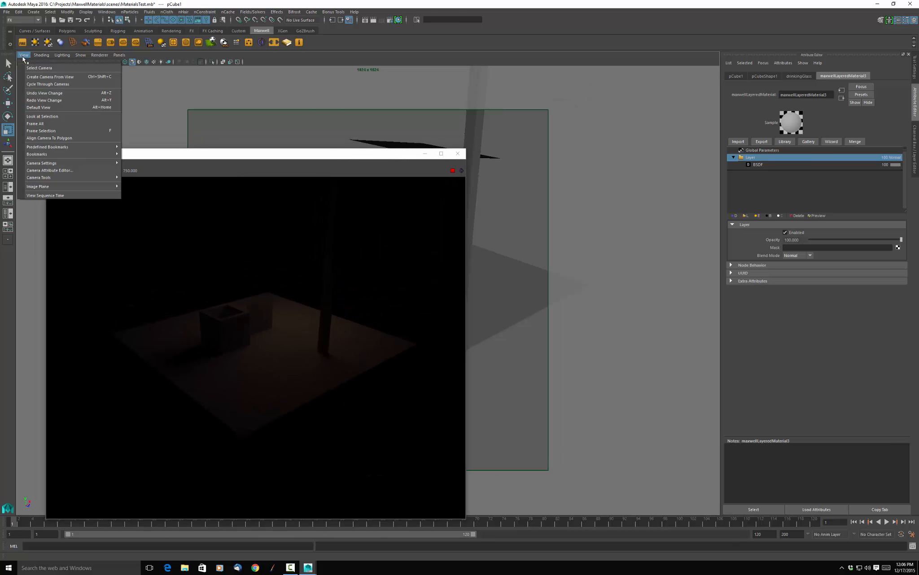
{"action": "left_click", "coordinate": [28, 77]}
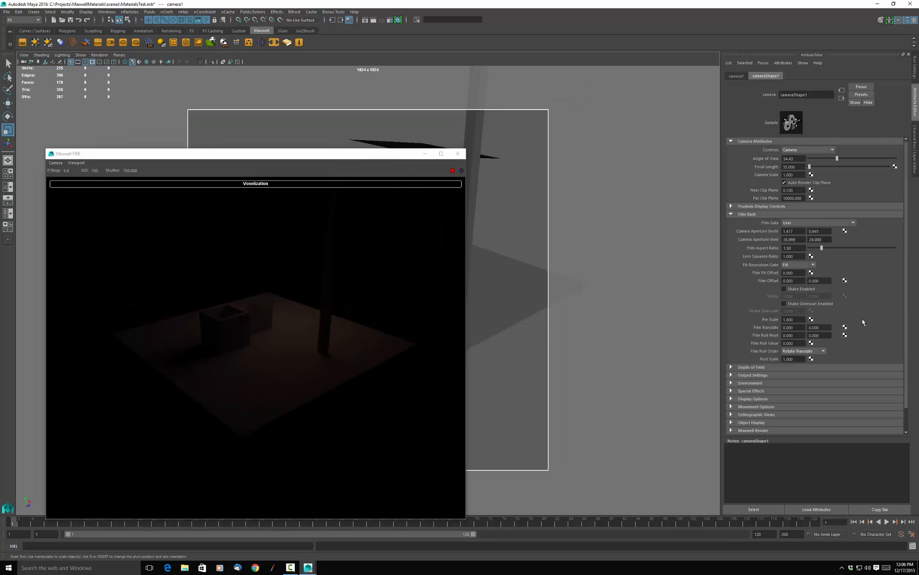
{"action": "scroll", "coordinate": [851, 317], "scroll_direction": "down", "scroll_amount": 1}
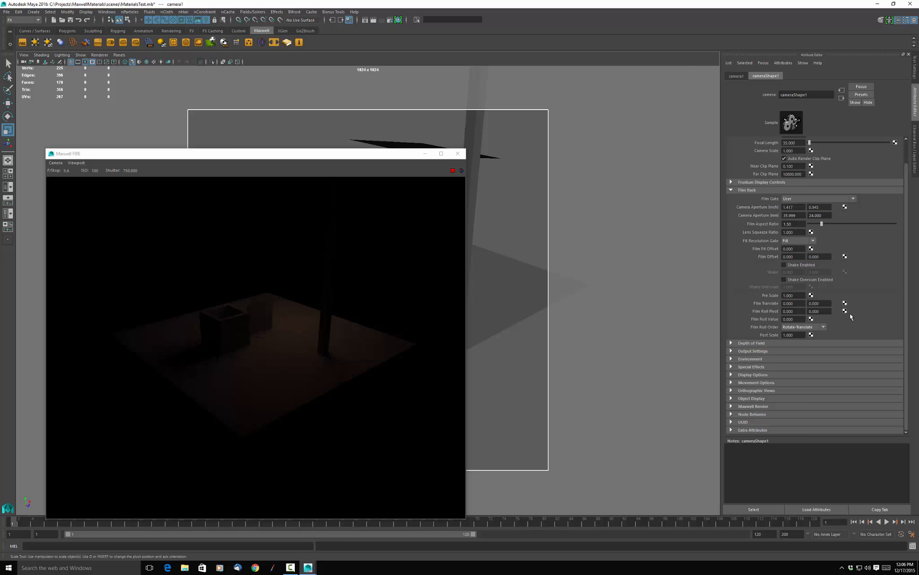
{"action": "left_click", "coordinate": [730, 406]}
{"action": "scroll", "coordinate": [757, 366], "scroll_direction": "down", "scroll_amount": 7}
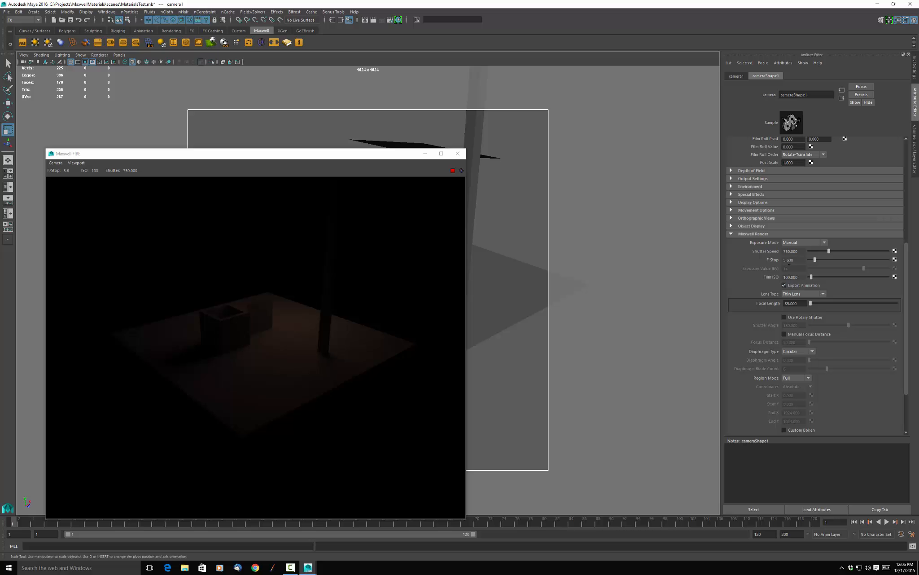
{"action": "left_click_drag", "start_coordinate": [800, 252], "coordinate": [762, 251]}
{"action": "type", "text": "100"}
{"action": "key", "text": "Return"}
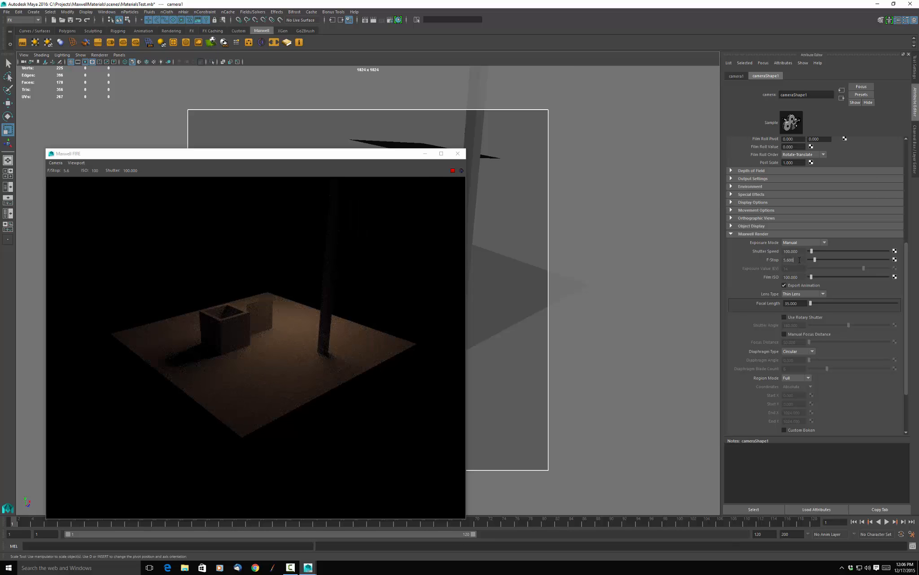
Set the camera's F-Stop to 1.4, enable Manual Focus Distance, and close the Maxwell FIRE preview.
{"action": "left_click_drag", "start_coordinate": [800, 260], "coordinate": [754, 262]}
{"action": "type", "text": "1.4"}
{"action": "key", "text": "Return"}
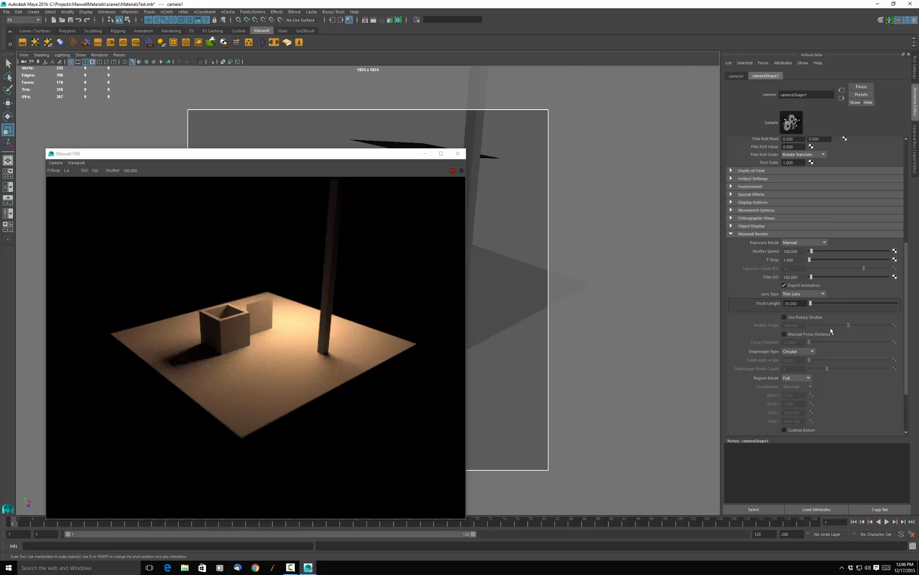
{"action": "left_click", "coordinate": [784, 334]}
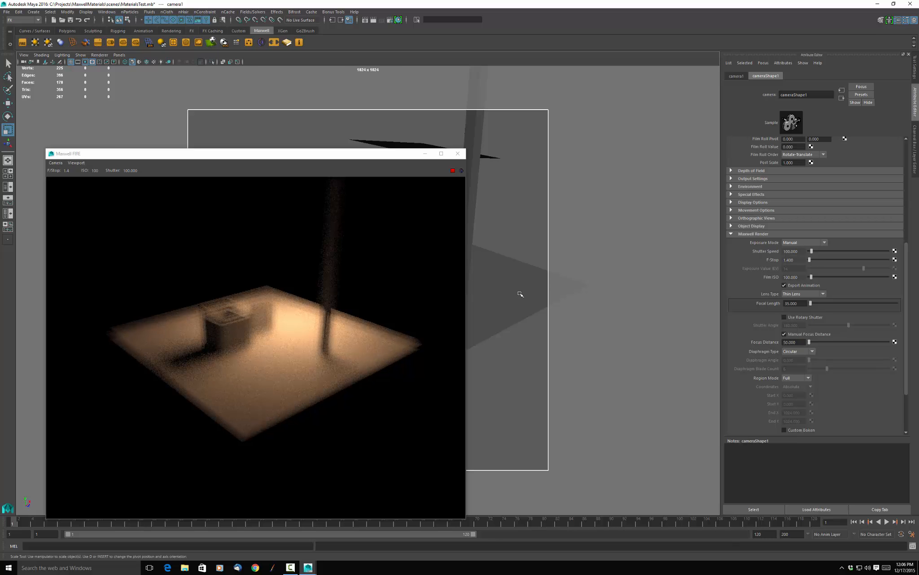
{"action": "left_click", "coordinate": [457, 154]}
Render the scene in Maxwell Render with the manual focus distance of 50, stop it, and close the render windows.
{"action": "left_click", "coordinate": [367, 318]}
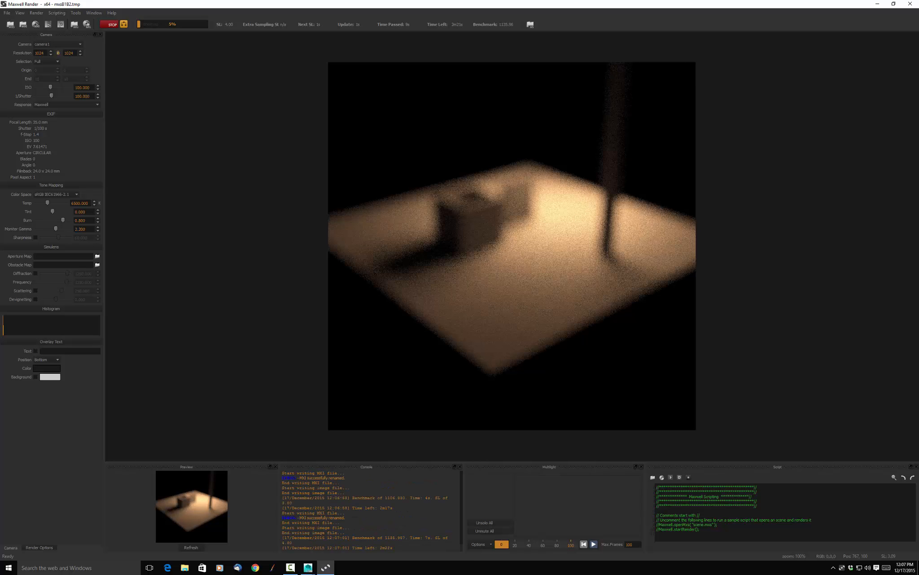
{"action": "left_click", "coordinate": [108, 25]}
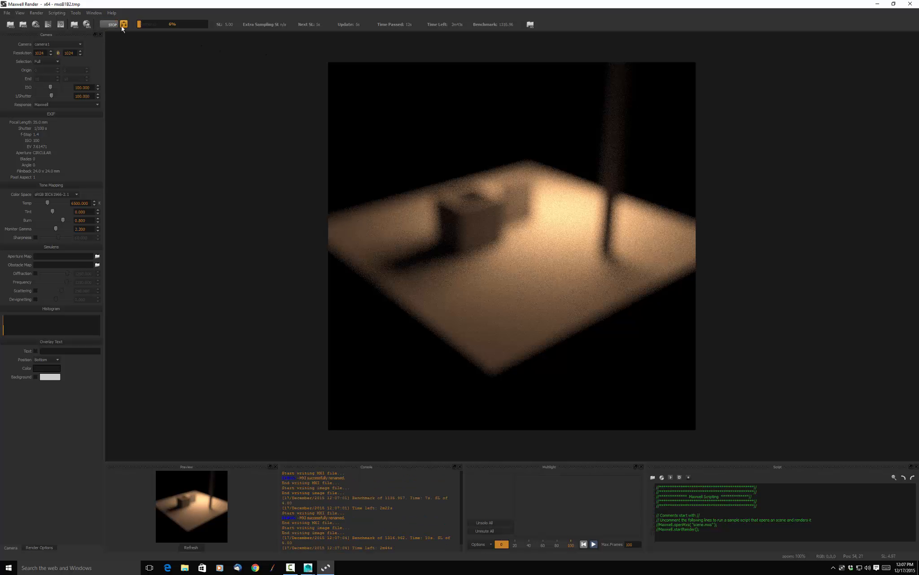
{"action": "left_click", "coordinate": [911, 5]}
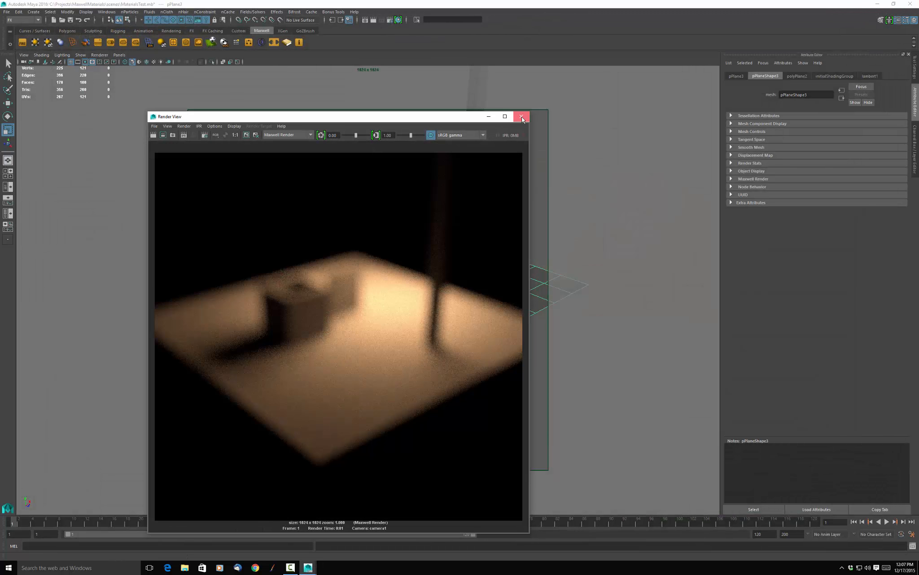
{"action": "left_click", "coordinate": [522, 116]}
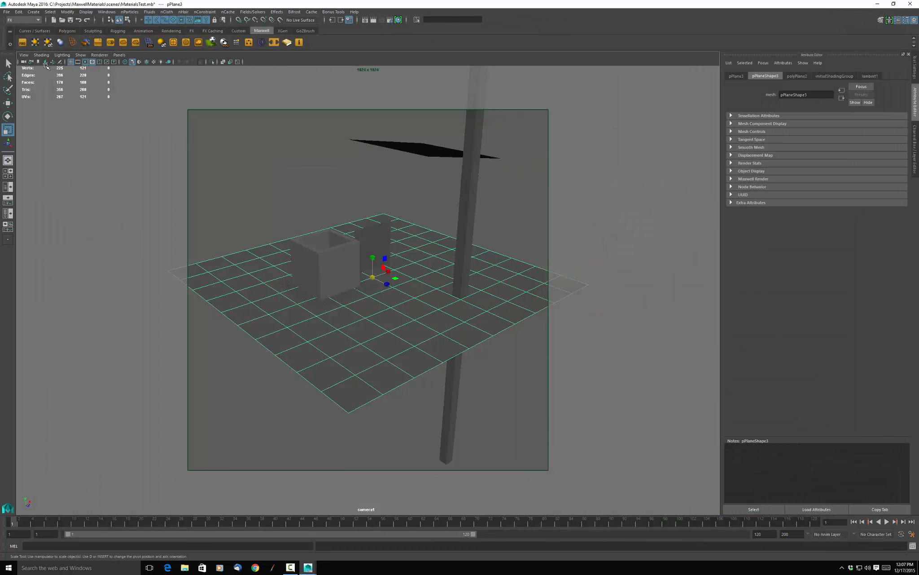
Select the view's camera and set its manual focus distance to 10.
{"action": "left_click", "coordinate": [24, 55]}
{"action": "left_click", "coordinate": [39, 68]}
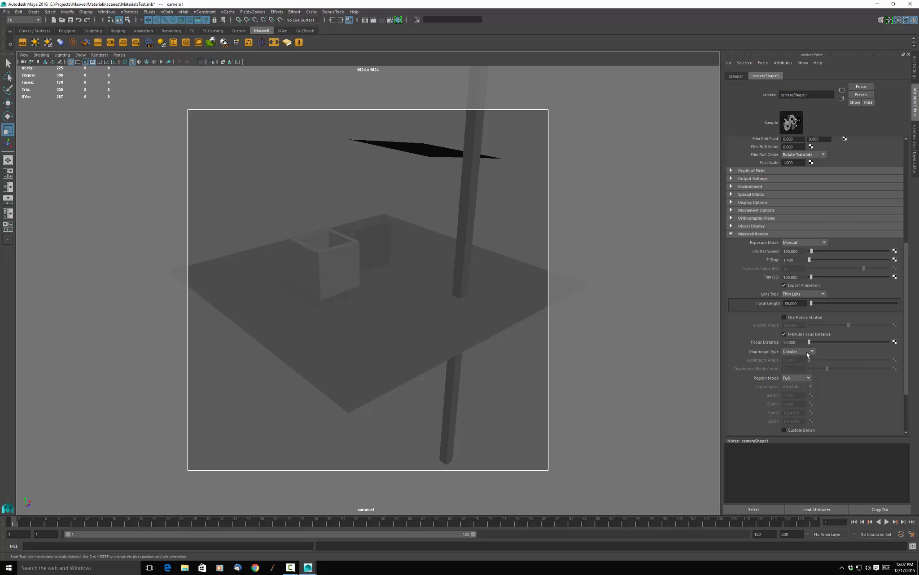
{"action": "left_click_drag", "start_coordinate": [798, 342], "coordinate": [760, 344]}
{"action": "type", "text": "10"}
{"action": "key", "text": "Return"}
Render the scene in Maxwell Render with the focus distance of 10, stop it, and close the render windows.
{"action": "left_click", "coordinate": [406, 288]}
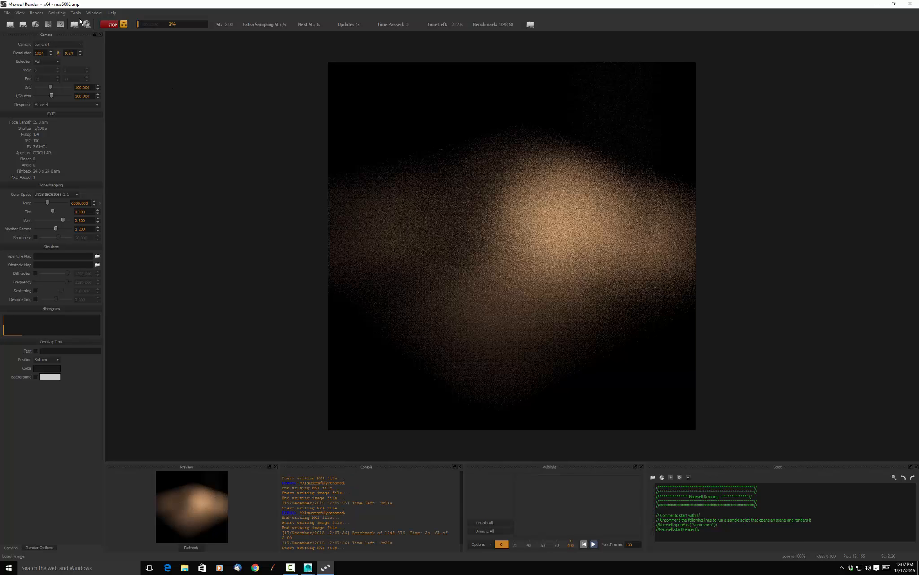
{"action": "left_click", "coordinate": [108, 27]}
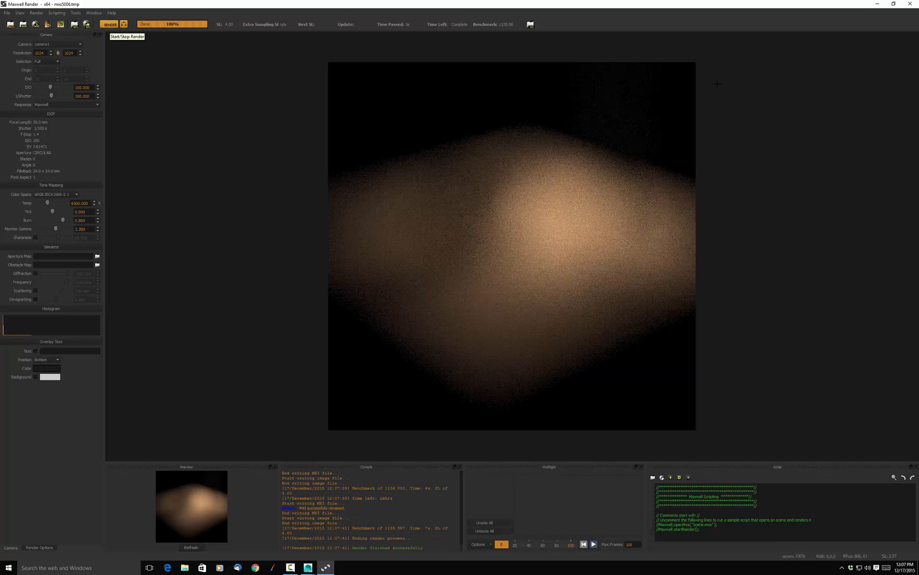
{"action": "left_click", "coordinate": [911, 5]}
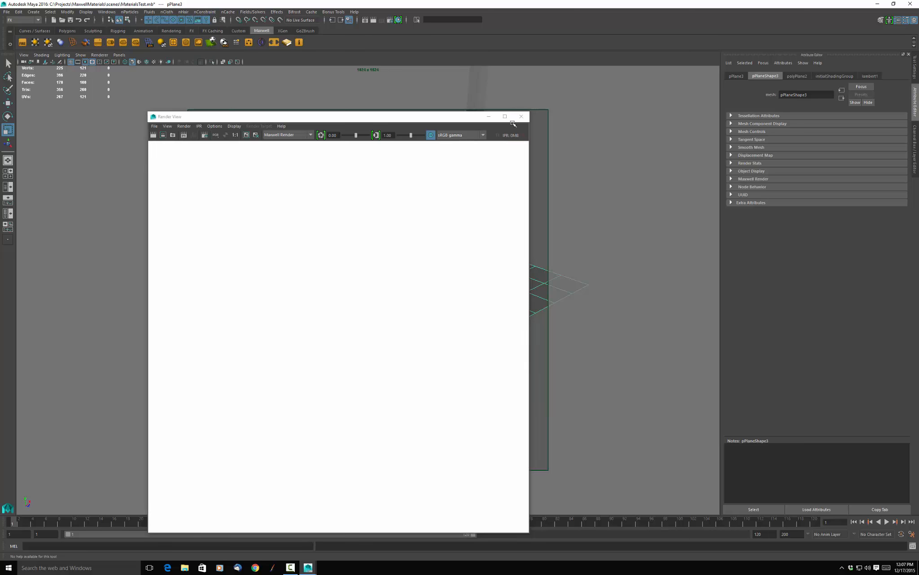
{"action": "left_click", "coordinate": [521, 117]}
{"action": "key", "text": "space"}
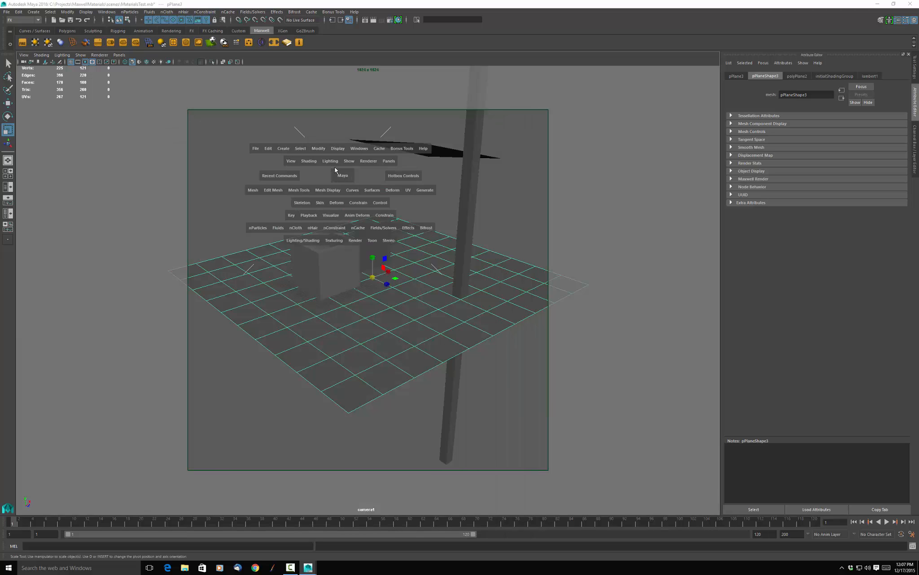
{"action": "left_click", "coordinate": [283, 149]}
{"action": "mouse_move", "coordinate": [302, 198]}
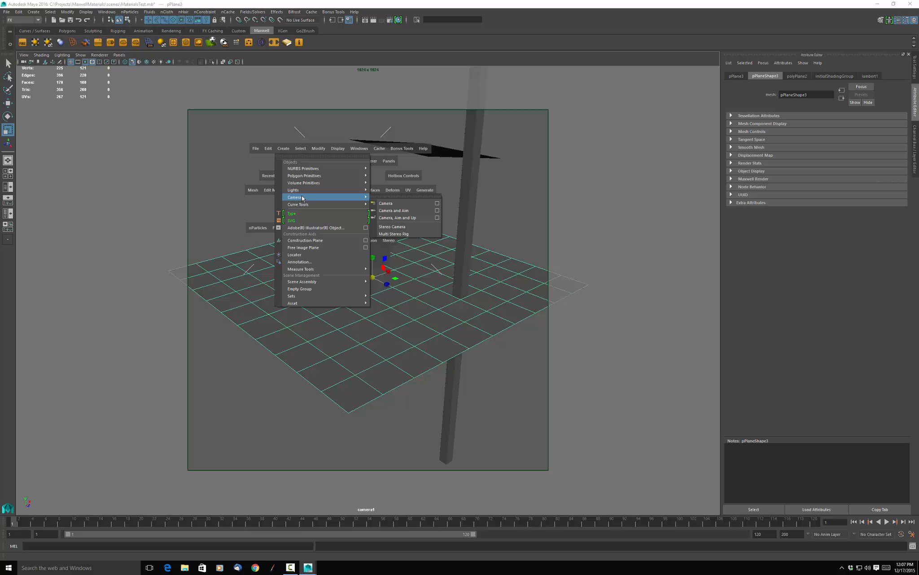
{"action": "mouse_move", "coordinate": [310, 269]}
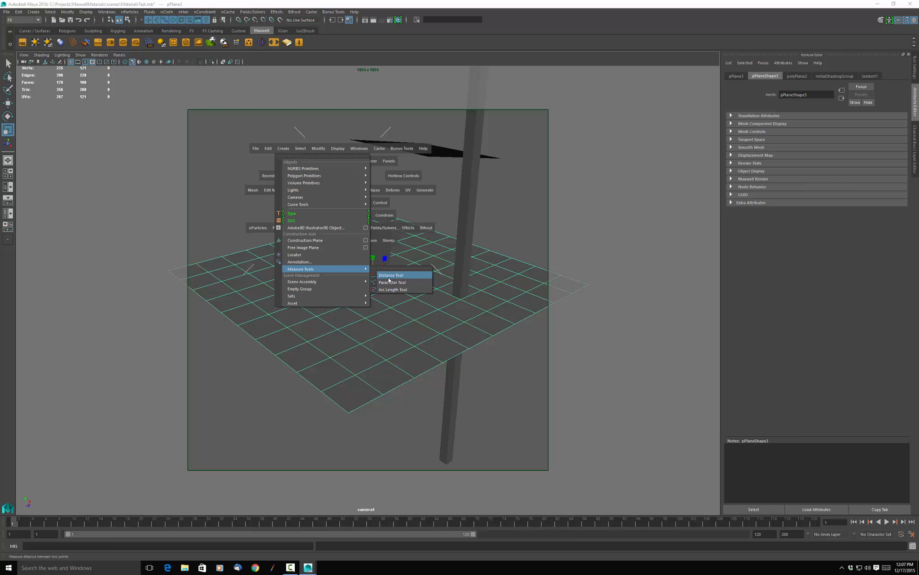
{"action": "left_click", "coordinate": [212, 165]}
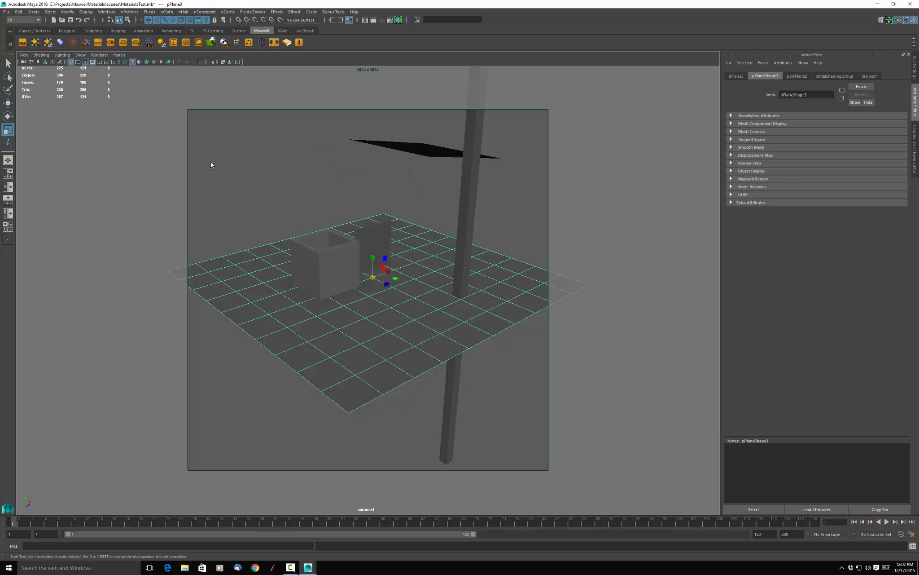
Add a Maxwell subdivision modifier to the hollow box and undo it.
{"action": "left_click", "coordinate": [339, 266]}
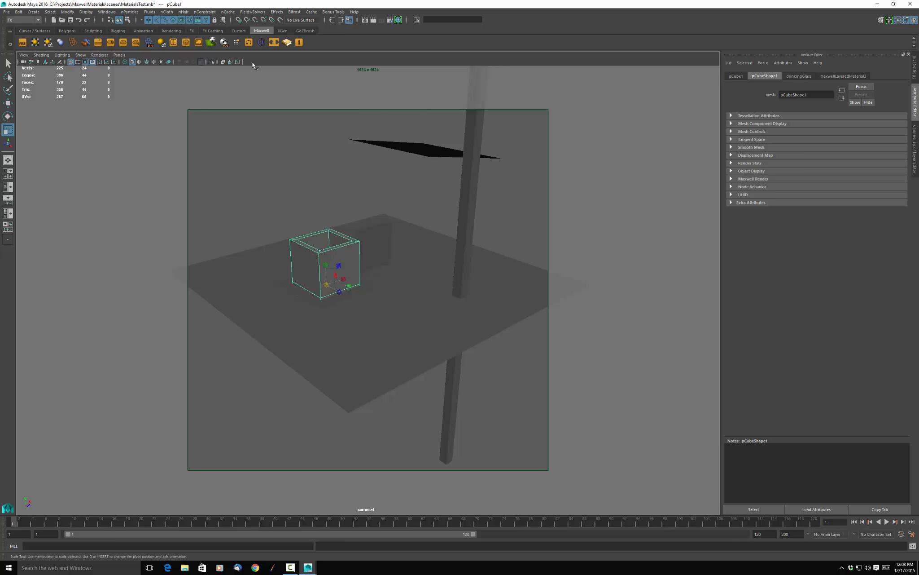
{"action": "left_click", "coordinate": [23, 55]}
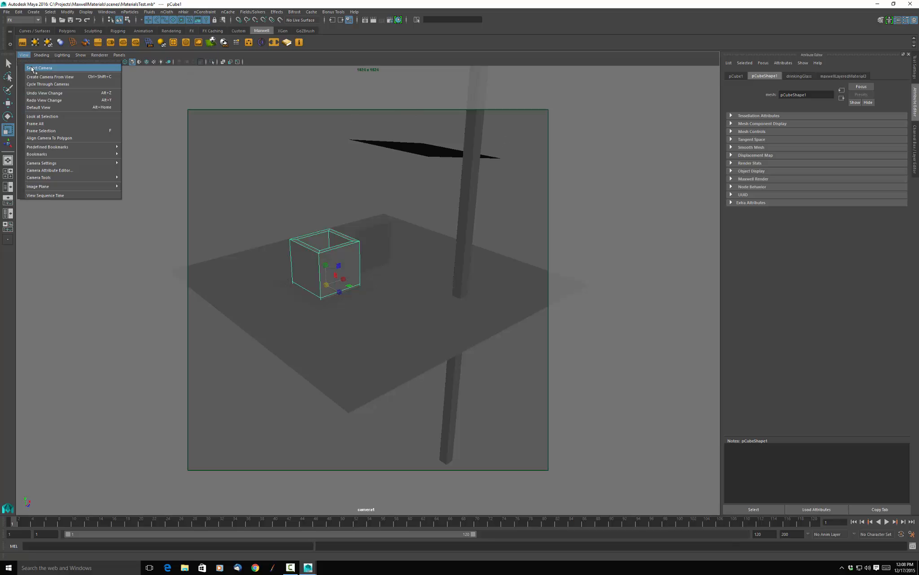
{"action": "left_click", "coordinate": [35, 67]}
{"action": "left_click", "coordinate": [325, 261]}
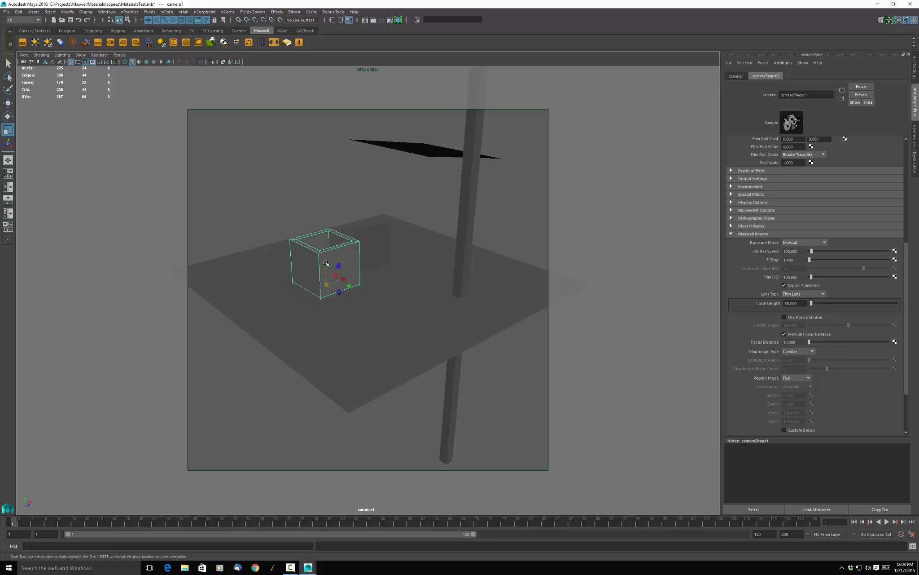
{"action": "left_click", "coordinate": [173, 42]}
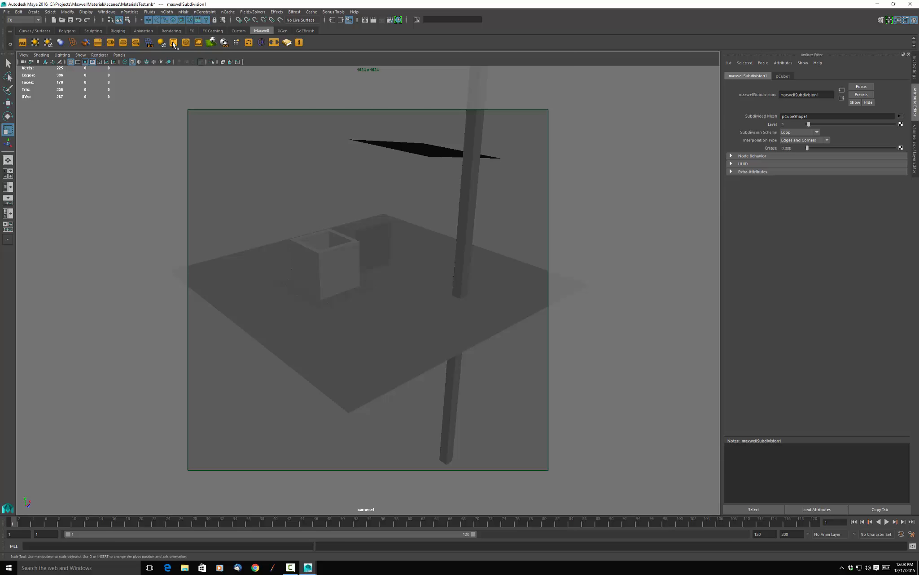
{"action": "key", "text": "ctrl+z"}
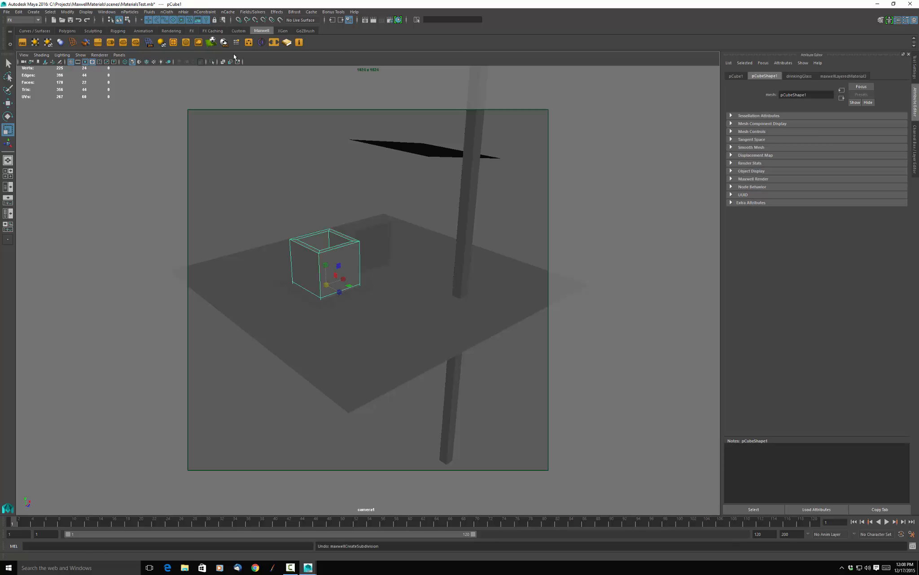
Focus the camera on the hollow box with Maxwell's focus tool, using the camera and box selected together, and clear the selection.
{"action": "left_click", "coordinate": [262, 43]}
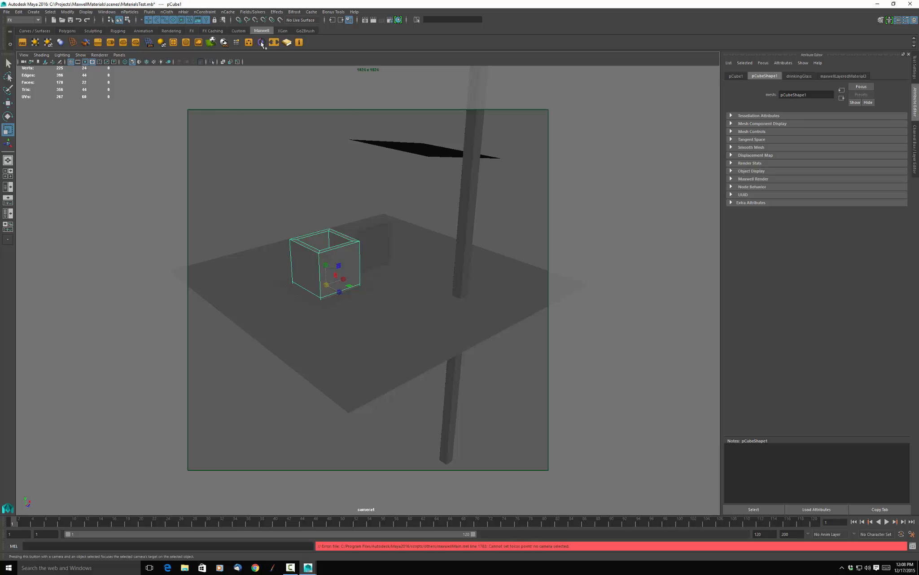
{"action": "left_click", "coordinate": [23, 55]}
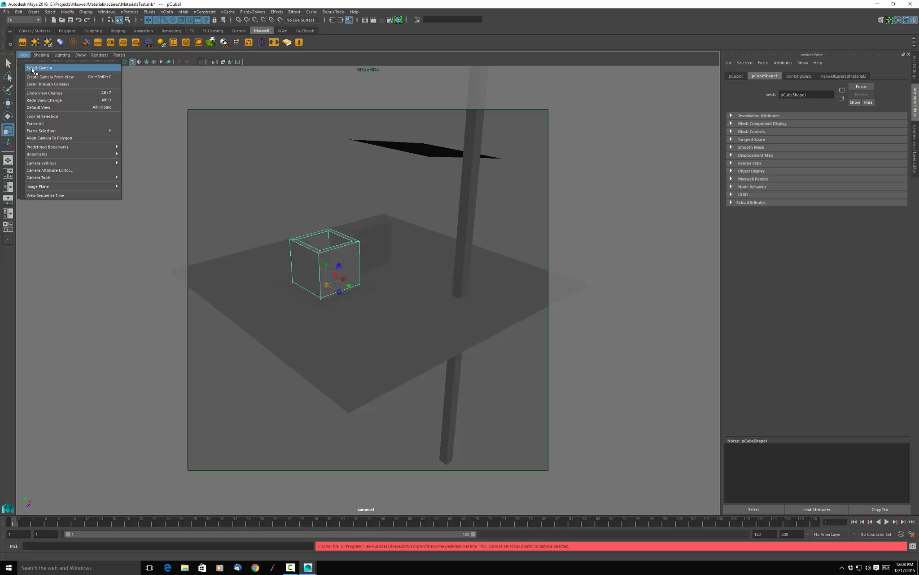
{"action": "left_click", "coordinate": [33, 69]}
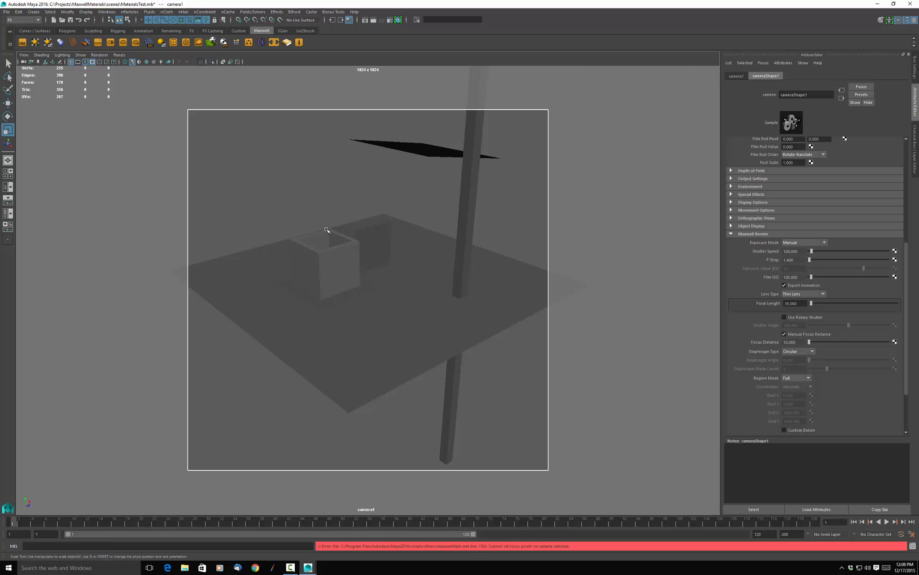
{"action": "left_click", "coordinate": [333, 260]}
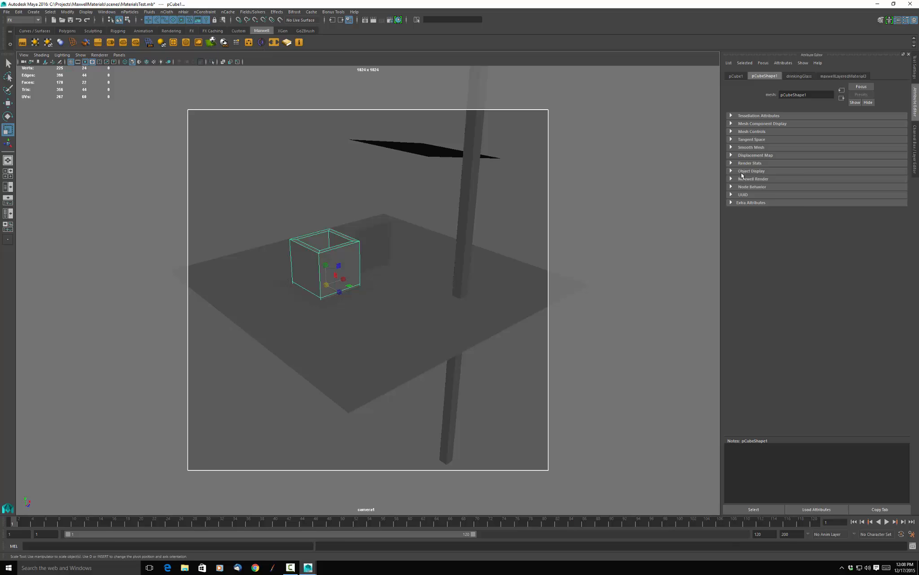
{"action": "left_click", "coordinate": [293, 183]}
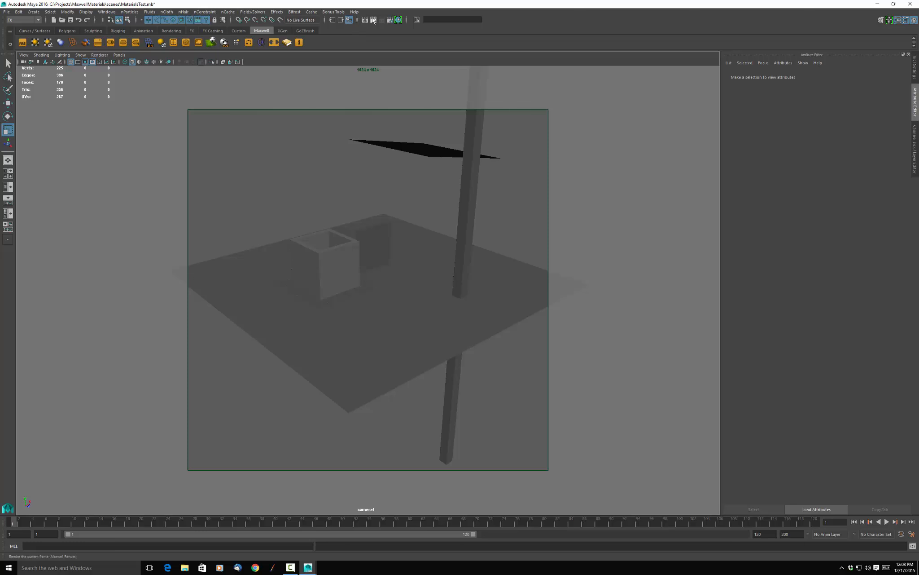
Render the scene with the camera focused on the hollow box in Maxwell Render, stop it, and close the render windows.
{"action": "left_click", "coordinate": [373, 20]}
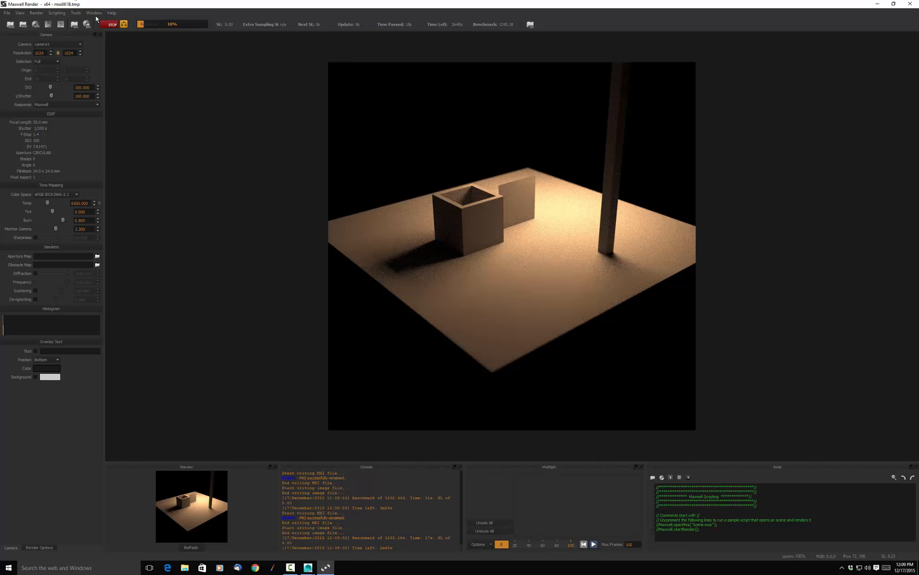
{"action": "left_click", "coordinate": [106, 26]}
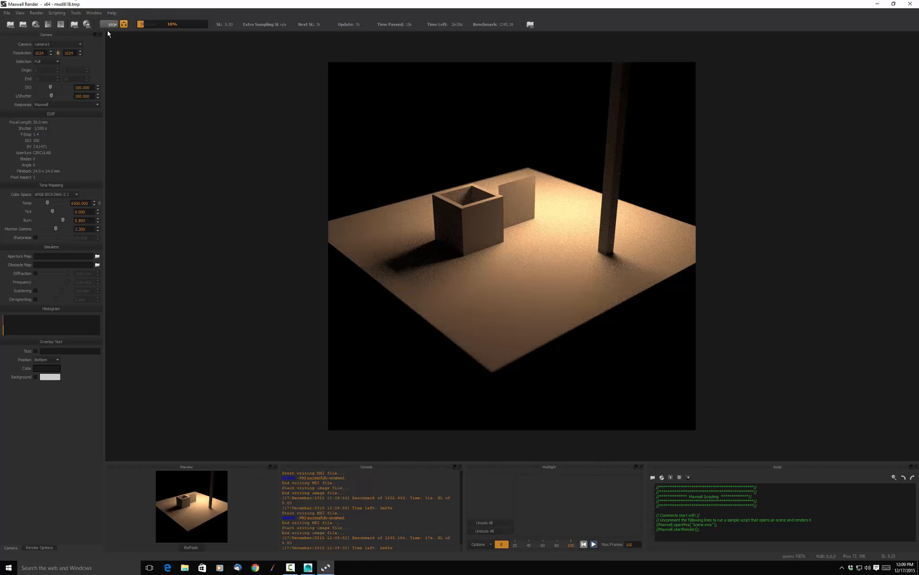
{"action": "left_click", "coordinate": [911, 6]}
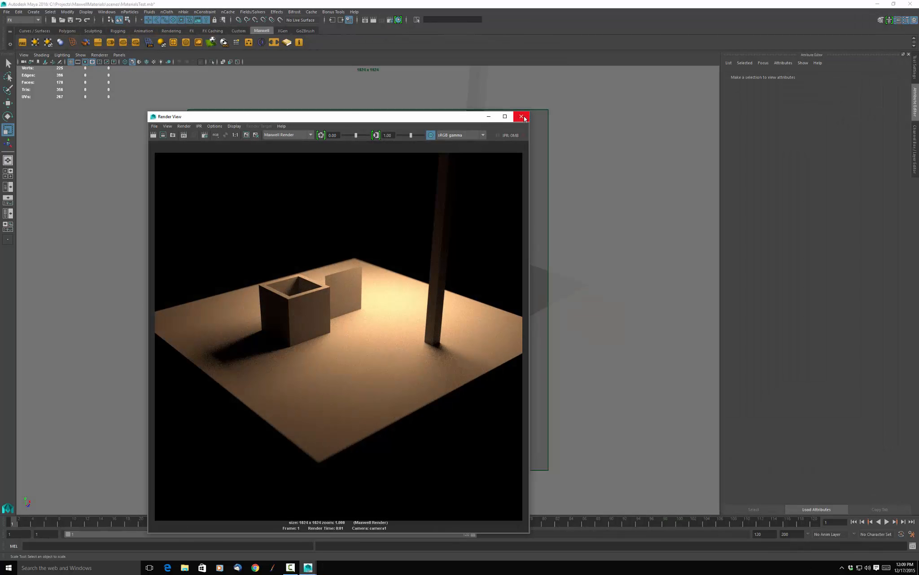
{"action": "left_click", "coordinate": [519, 118]}
Select the view's camera and set its Maxwell lens type to Pin Hole.
{"action": "left_click_drag", "start_coordinate": [431, 176], "coordinate": [469, 200]}
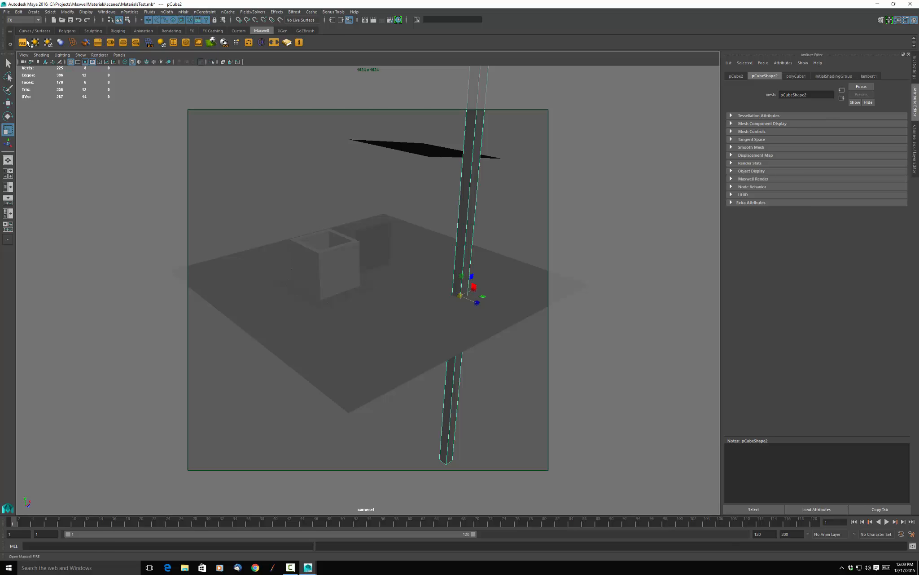
{"action": "left_click", "coordinate": [22, 55]}
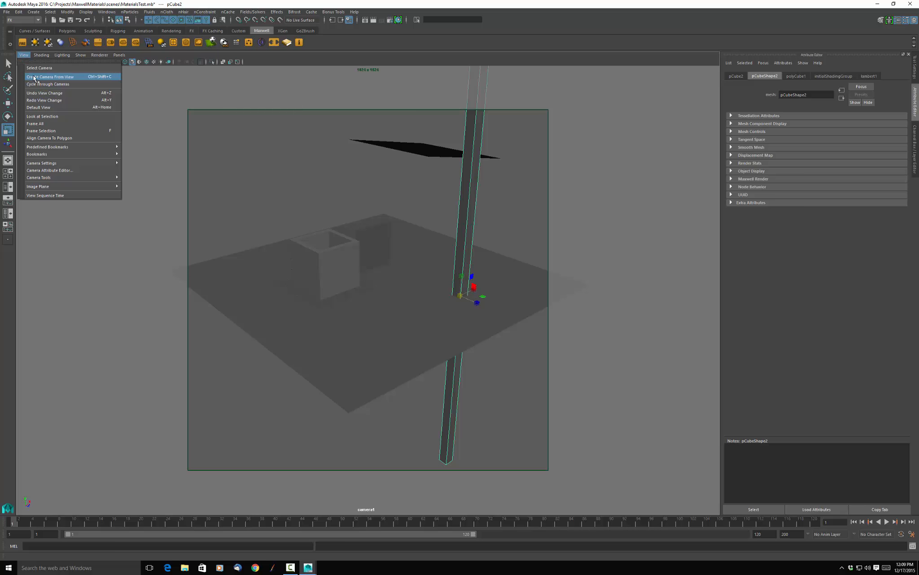
{"action": "left_click", "coordinate": [60, 68]}
{"action": "scroll", "coordinate": [831, 292], "scroll_direction": "down", "scroll_amount": 3}
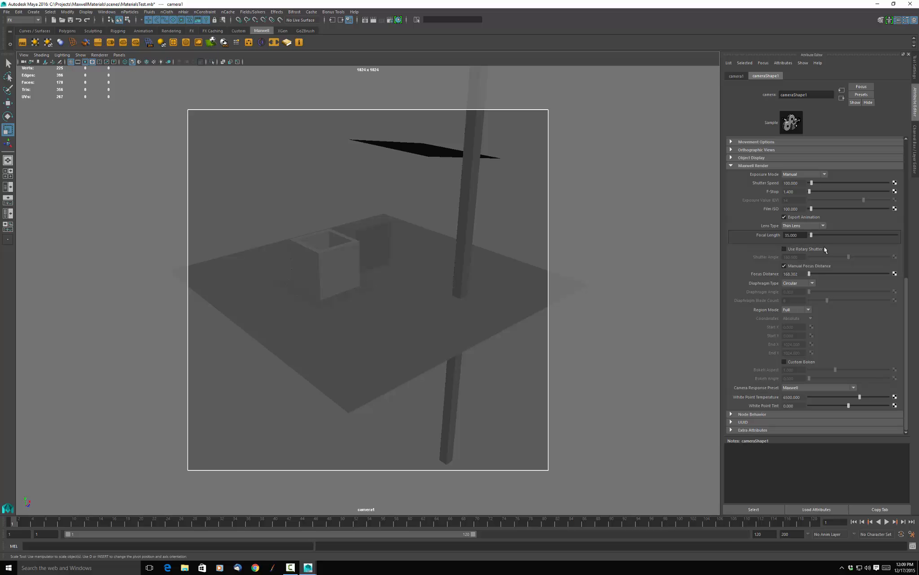
{"action": "left_click", "coordinate": [818, 225]}
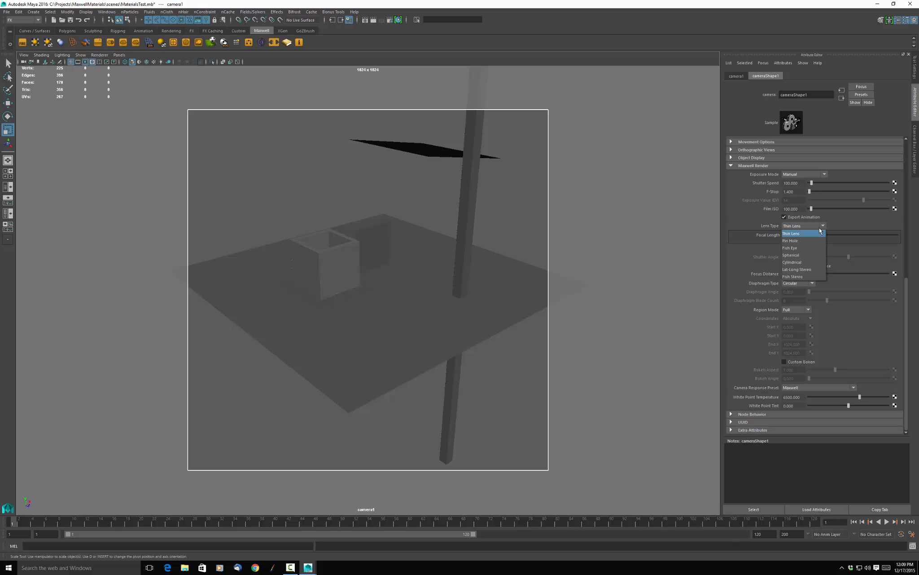
{"action": "left_click", "coordinate": [800, 243]}
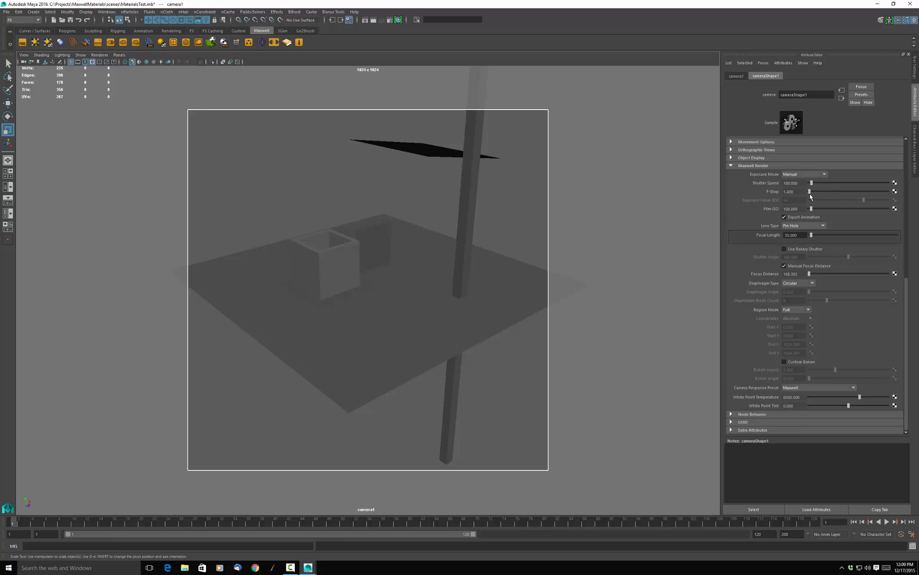
Render the scene with the Pin Hole lens in Maxwell Render, stop it, and close the render window.
{"action": "left_click", "coordinate": [407, 268]}
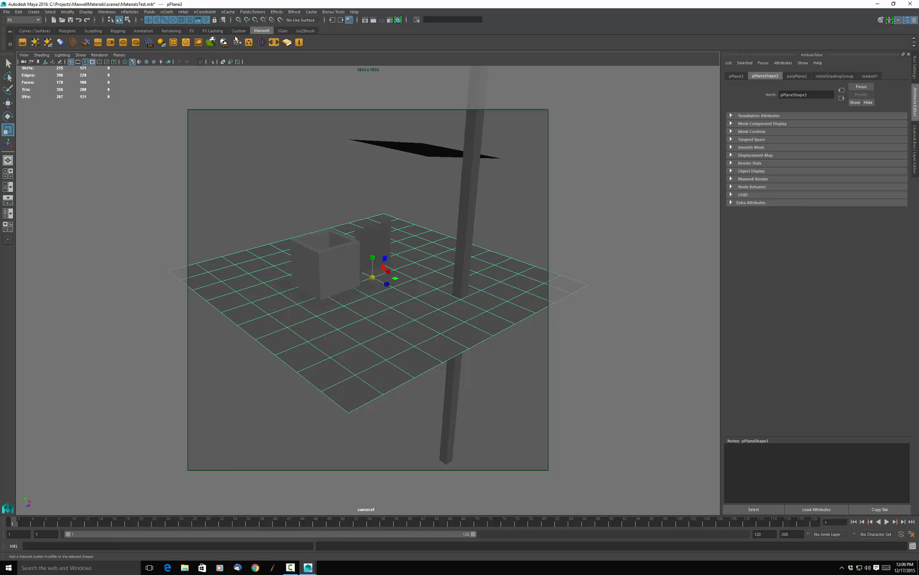
{"action": "left_click", "coordinate": [373, 20]}
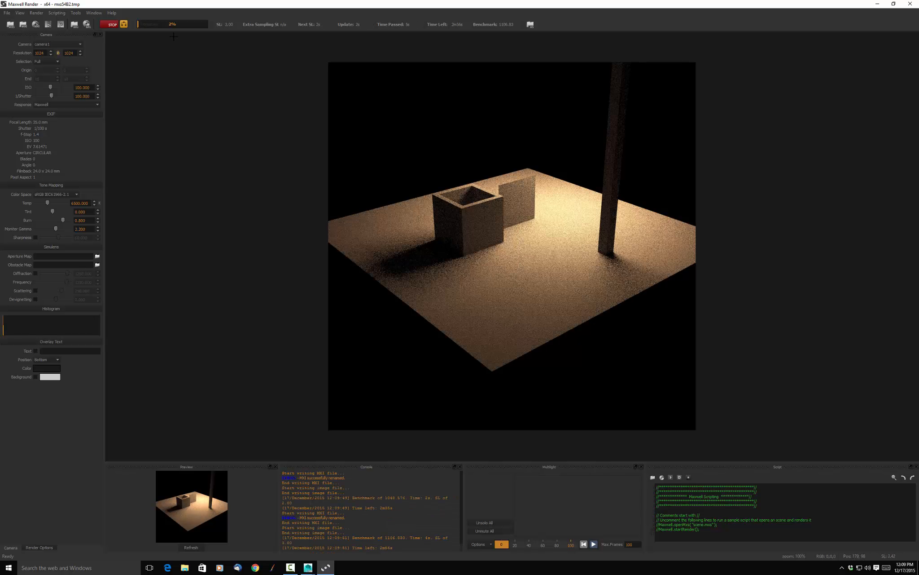
{"action": "left_click", "coordinate": [113, 26]}
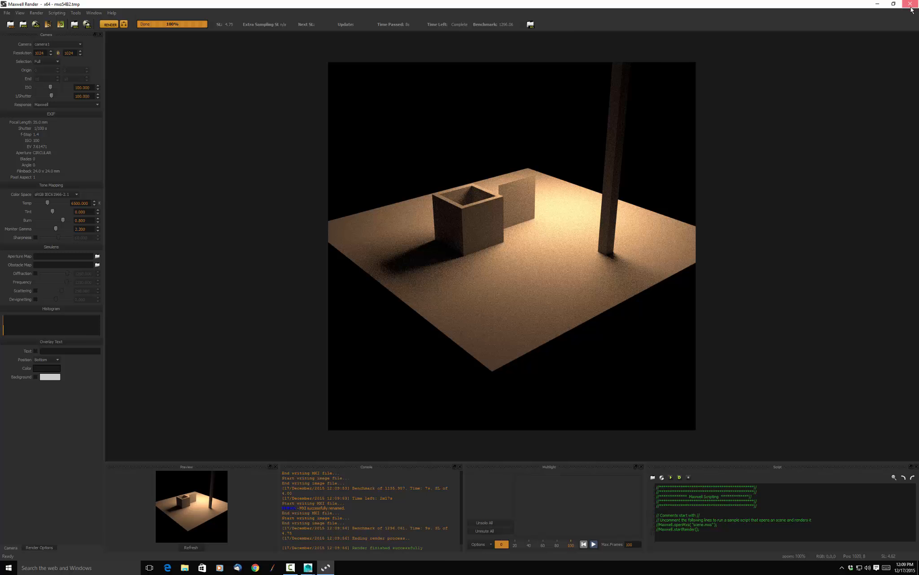
{"action": "left_click", "coordinate": [912, 5]}
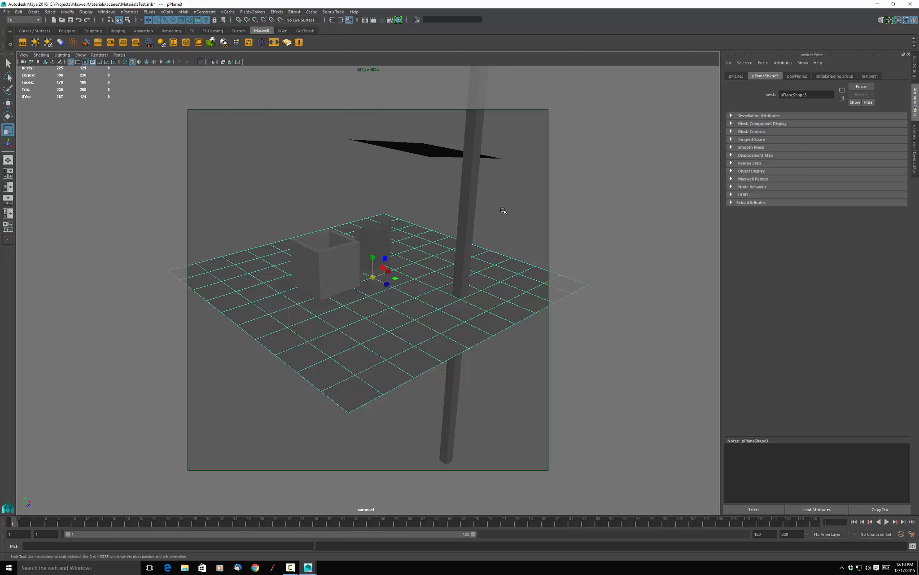
Open the hollow box's Maxwell layered material and select its Layer entry.
{"action": "left_click", "coordinate": [326, 277]}
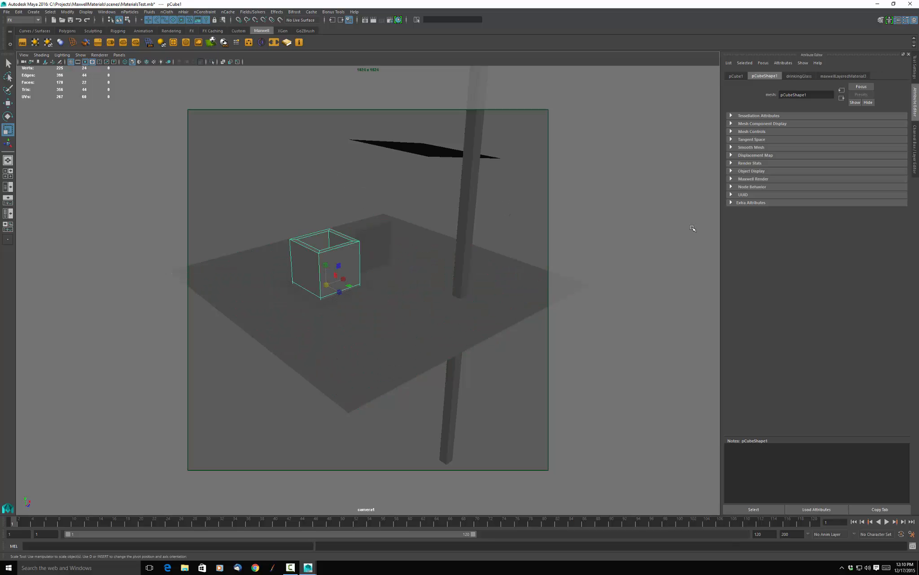
{"action": "key", "text": "ctrl+a"}
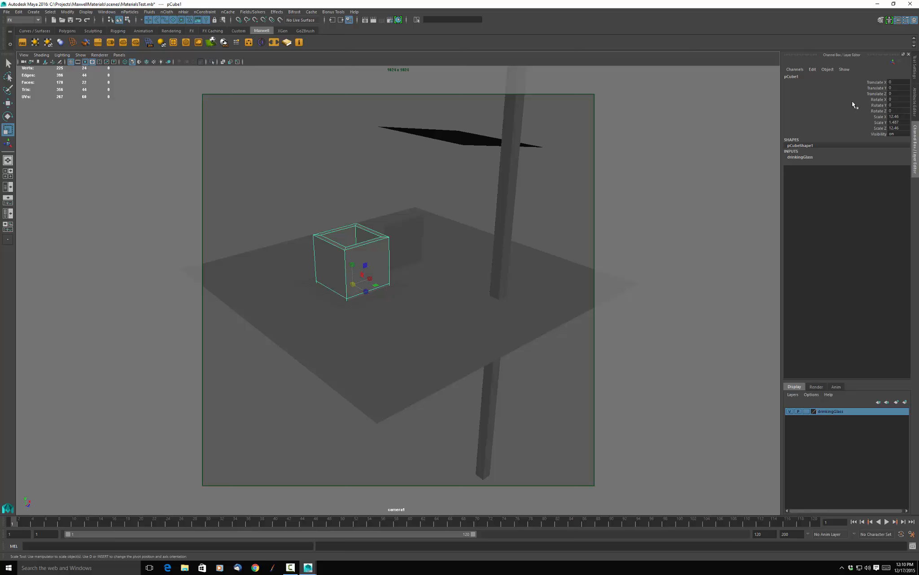
{"action": "key", "text": "ctrl+a"}
{"action": "left_click", "coordinate": [841, 77]}
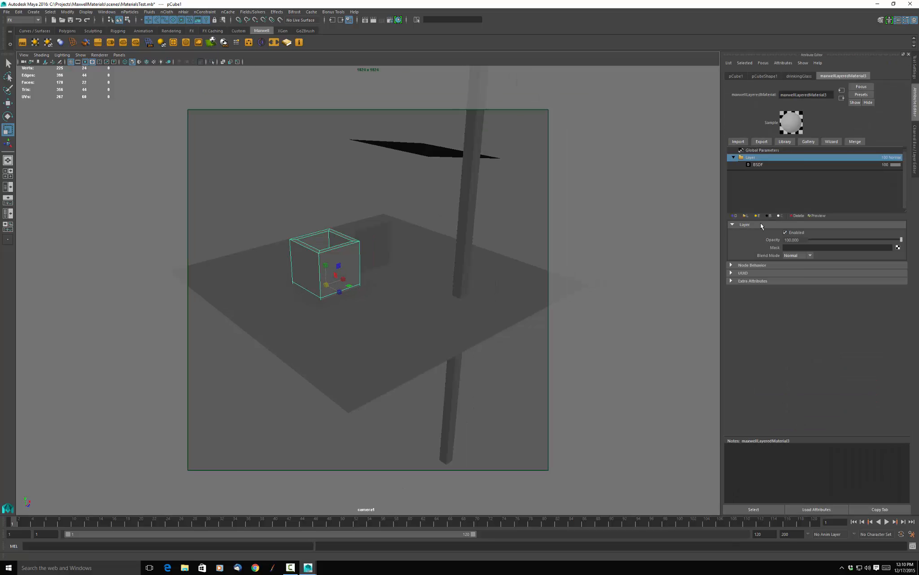
{"action": "left_click", "coordinate": [765, 151]}
{"action": "left_click", "coordinate": [768, 157]}
Preview the hollow box's layer opacity at about 35 and 0 in Maxwell FIRE, restore it to 100, and close the preview.
{"action": "left_click", "coordinate": [22, 42]}
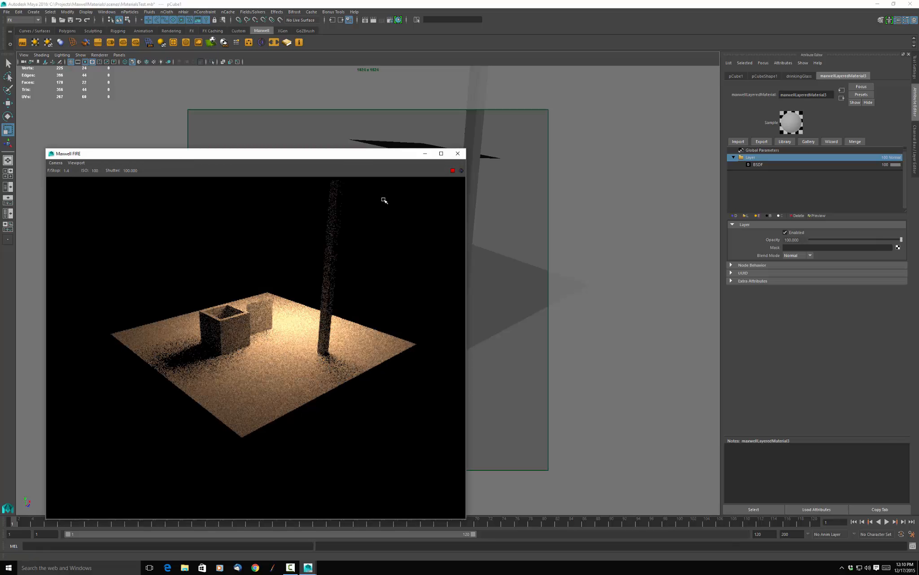
{"action": "left_click_drag", "start_coordinate": [367, 155], "coordinate": [348, 88]}
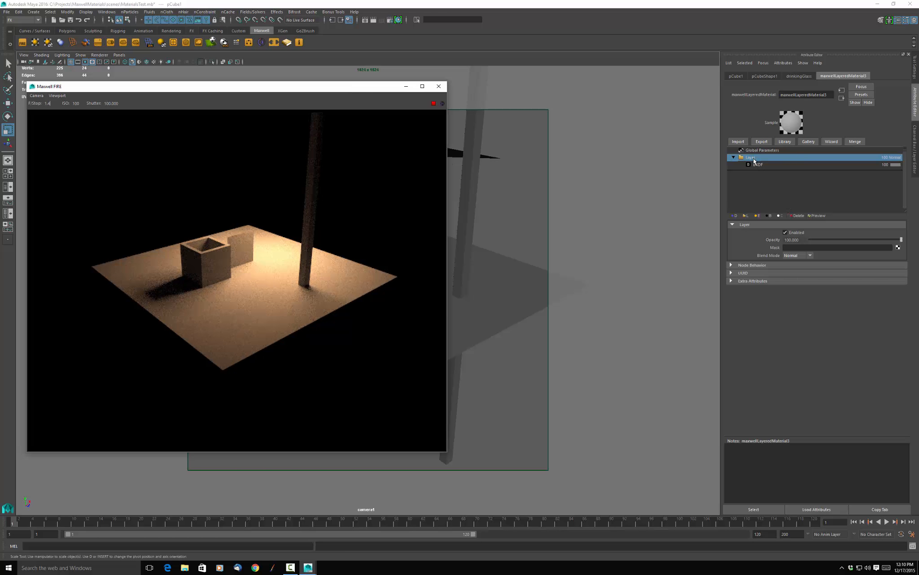
{"action": "left_click_drag", "start_coordinate": [901, 243], "coordinate": [843, 244]}
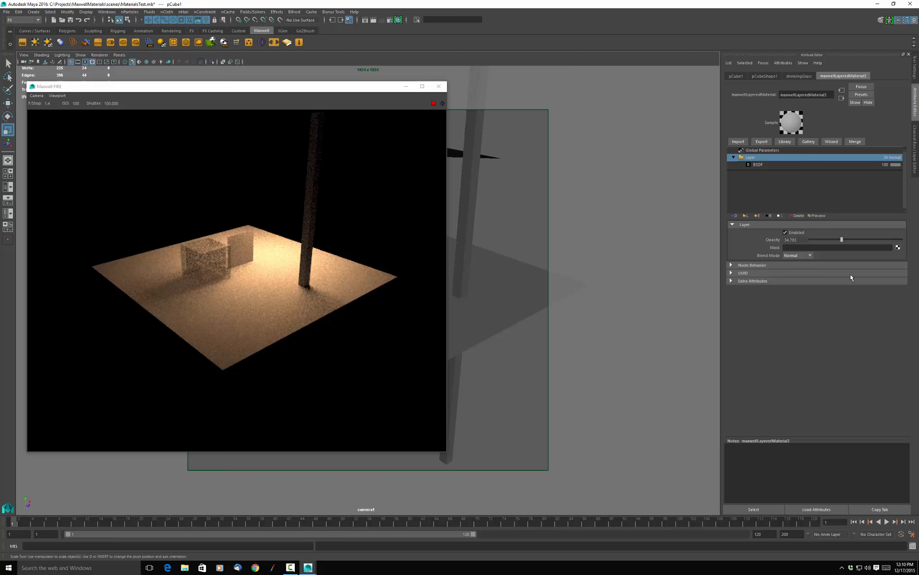
{"action": "left_click_drag", "start_coordinate": [842, 241], "coordinate": [810, 240]}
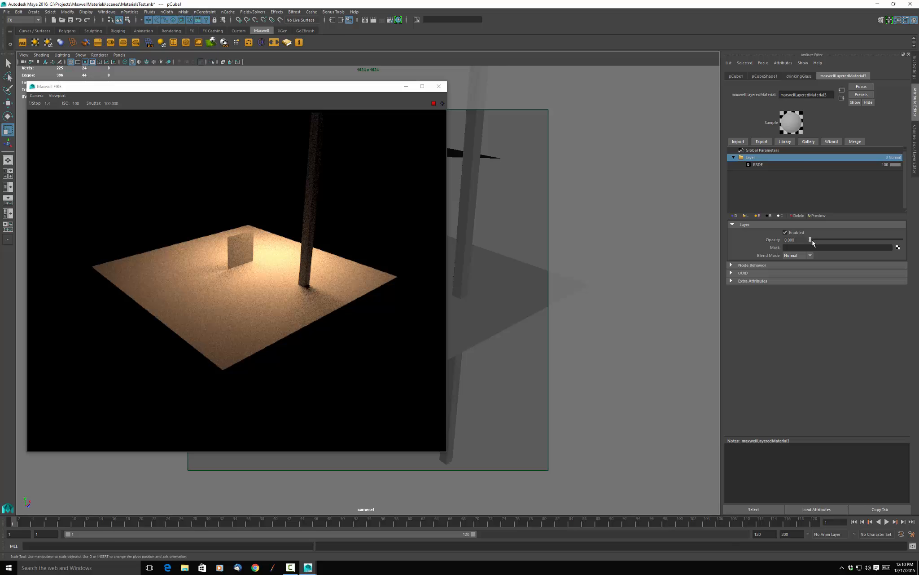
{"action": "left_click_drag", "start_coordinate": [848, 240], "coordinate": [903, 240]}
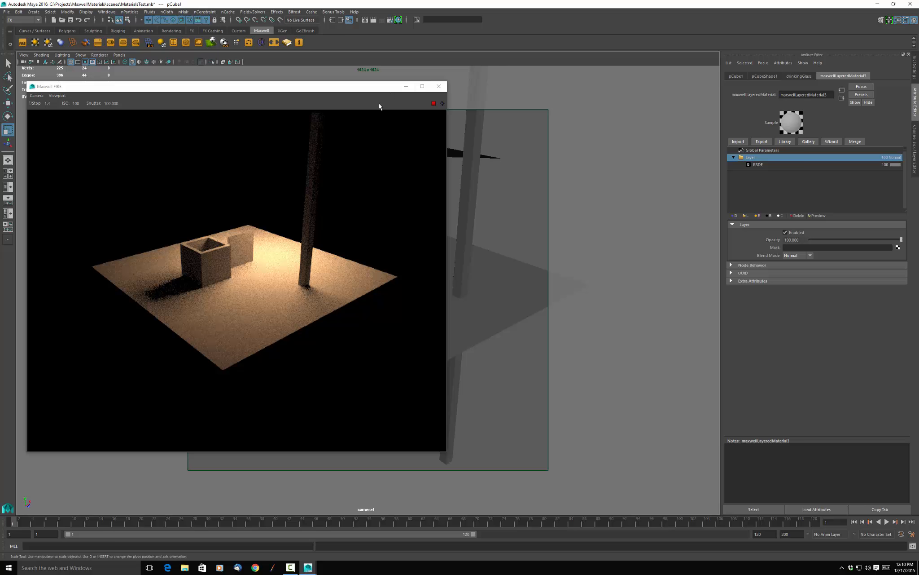
{"action": "left_click", "coordinate": [440, 88]}
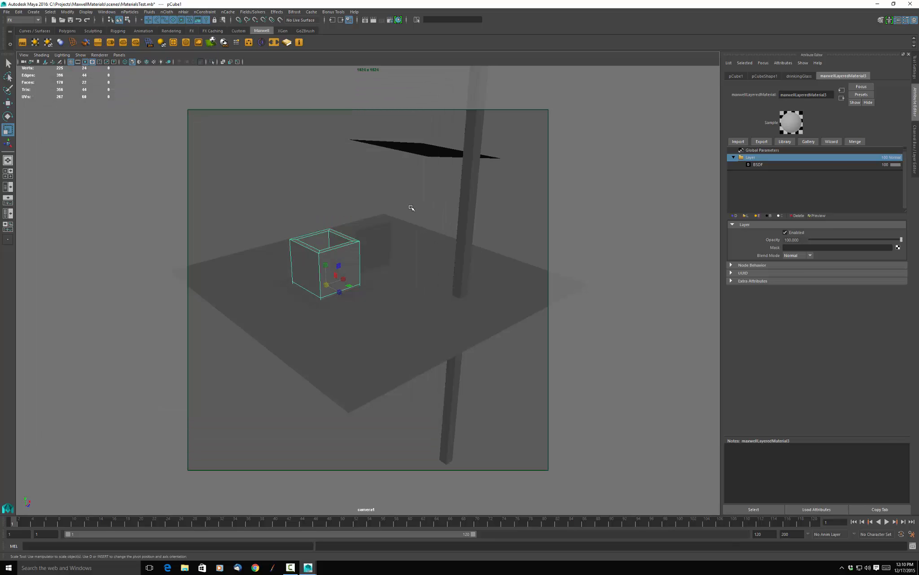
Delete the tall pole standing beside the small upright plane.
{"action": "scroll", "coordinate": [408, 191], "scroll_direction": "down", "scroll_amount": 5}
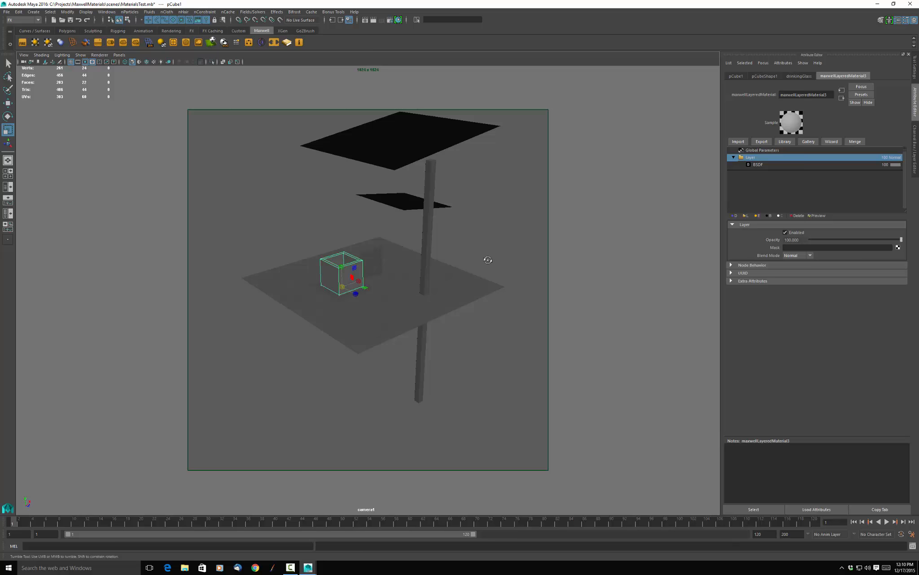
{"action": "left_click_drag", "start_coordinate": [488, 258], "coordinate": [409, 262], "text": "alt"}
{"action": "left_click", "coordinate": [387, 267]}
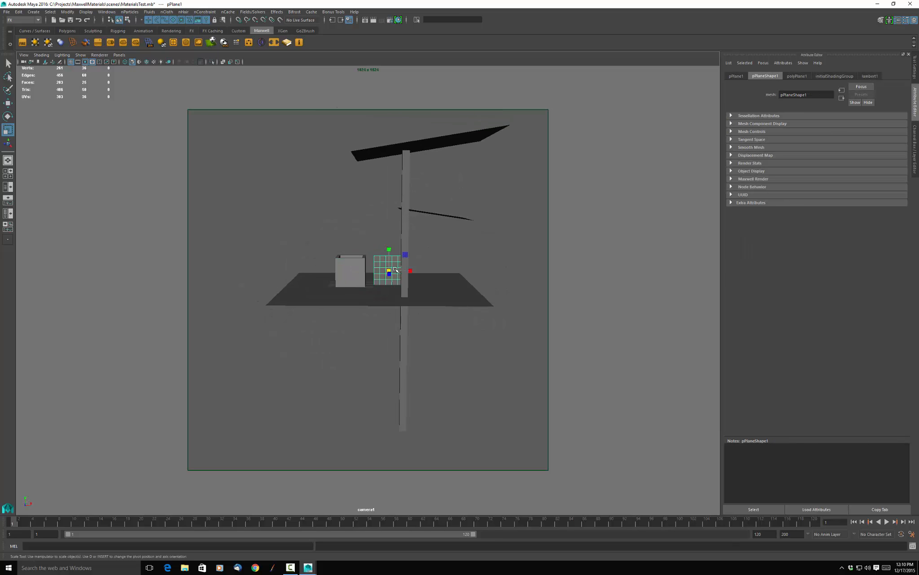
{"action": "left_click", "coordinate": [410, 225]}
{"action": "key", "text": "Delete"}
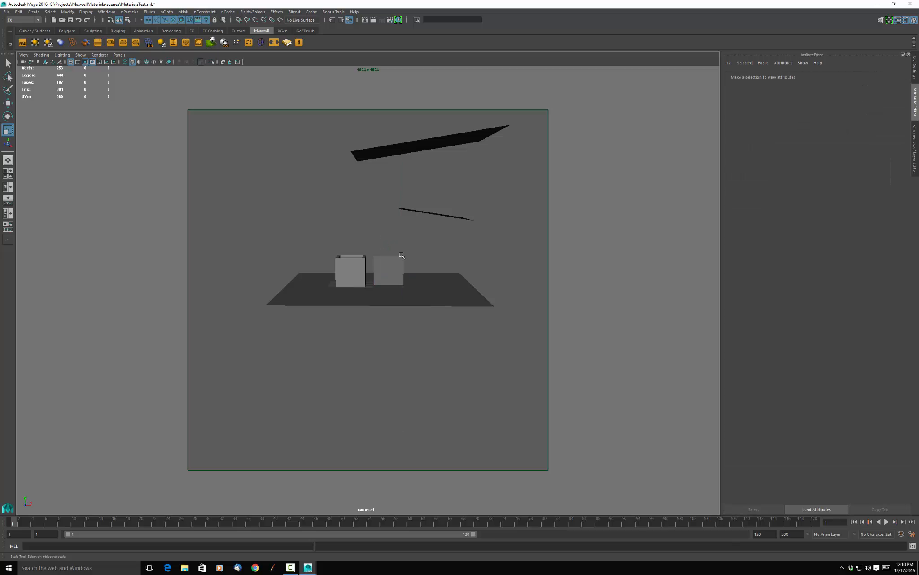
Frame the small upright plane and assign a new Maxwell Layered Material to it.
{"action": "left_click", "coordinate": [395, 267]}
{"action": "key", "text": "f"}
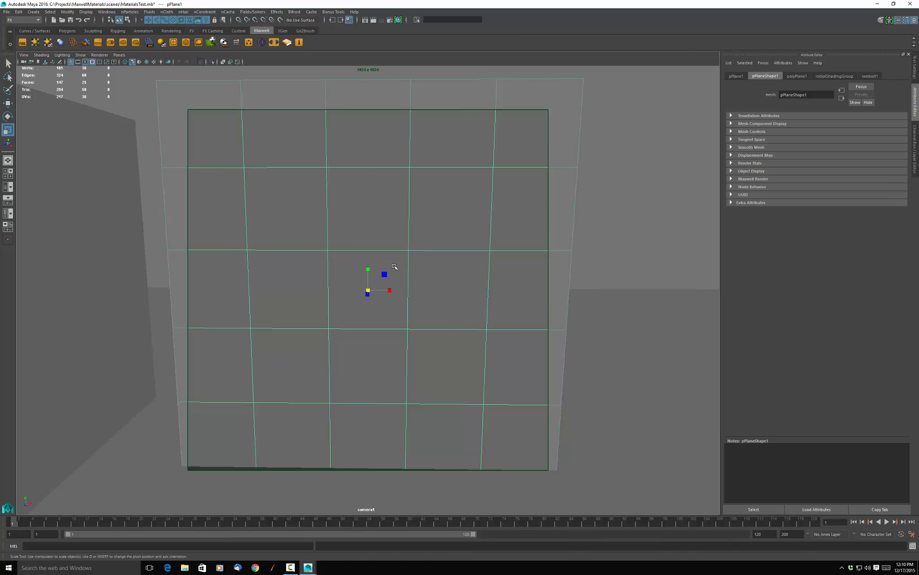
{"action": "scroll", "coordinate": [394, 266], "scroll_direction": "down", "scroll_amount": 5}
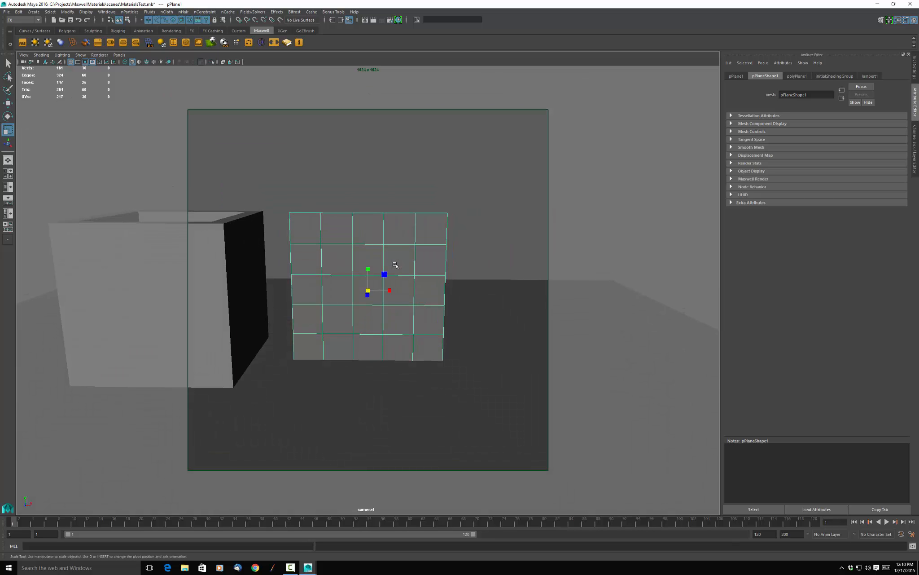
{"action": "right_click", "coordinate": [400, 238]}
{"action": "mouse_move", "coordinate": [405, 378]}
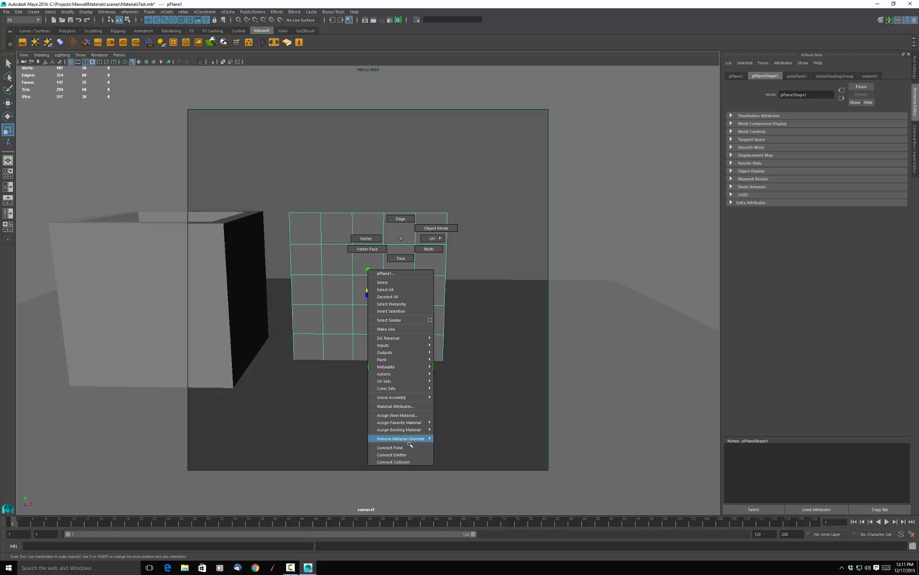
{"action": "left_click", "coordinate": [408, 415]}
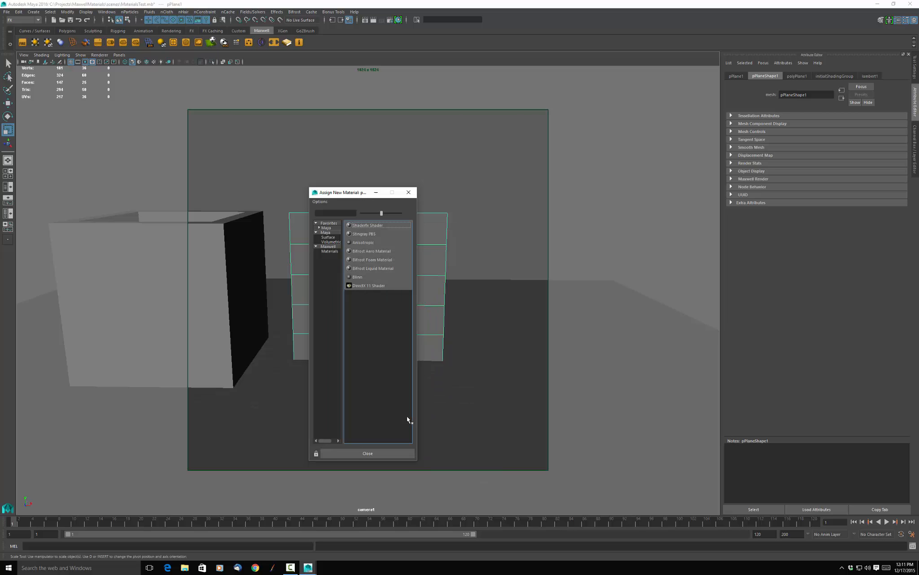
{"action": "left_click", "coordinate": [331, 250]}
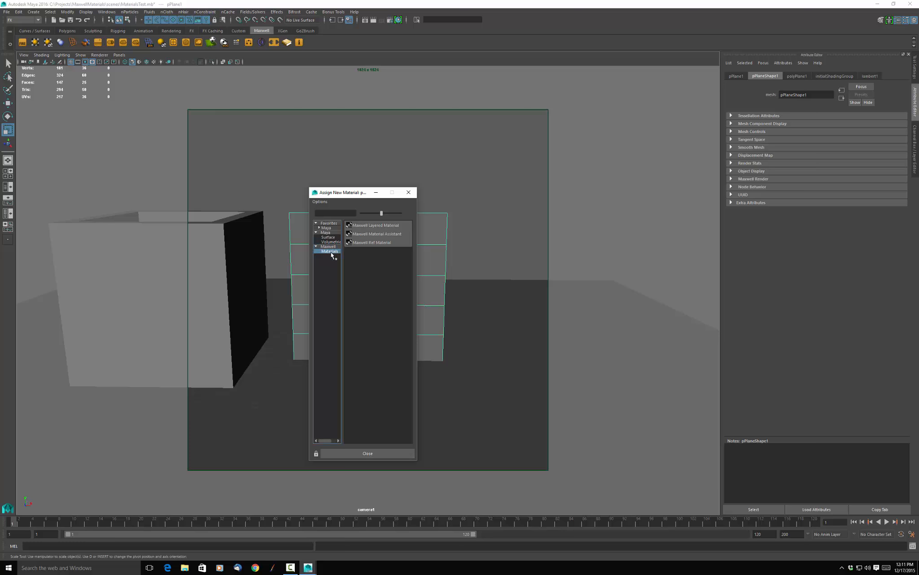
{"action": "left_click", "coordinate": [380, 225]}
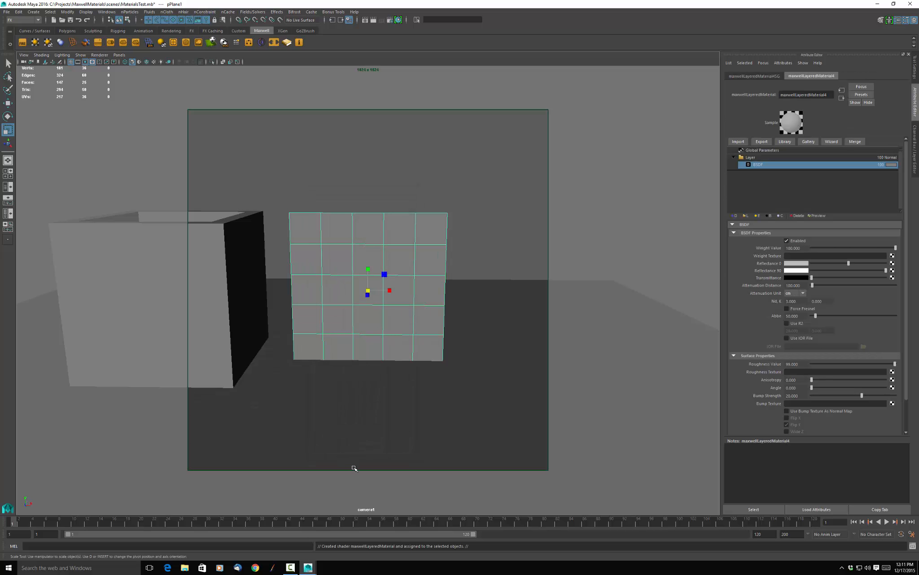
Switch to Photoshop on Desktop 2 and compare the concrete mask image with and without its Black & White adjustment.
{"action": "left_click", "coordinate": [149, 567]}
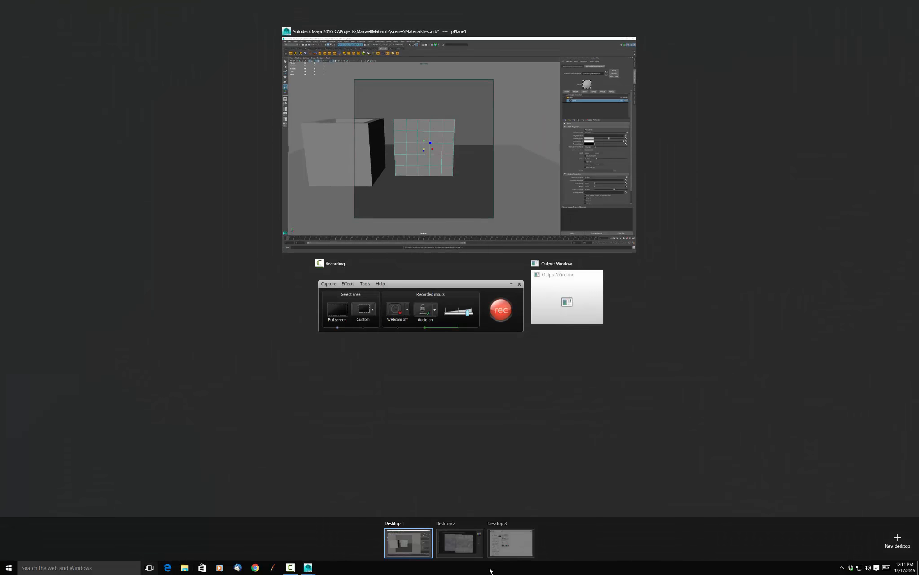
{"action": "left_click", "coordinate": [475, 544]}
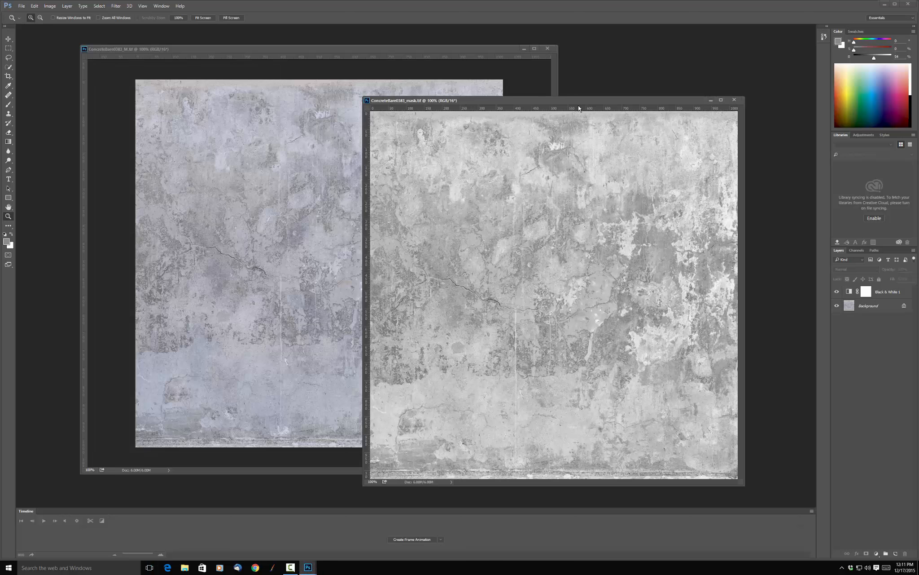
{"action": "left_click_drag", "start_coordinate": [526, 101], "coordinate": [531, 98]}
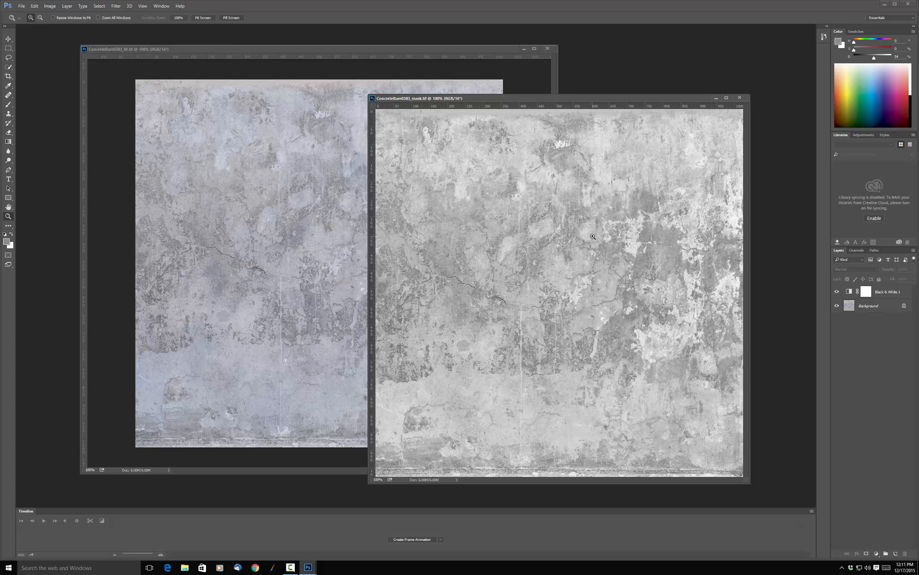
{"action": "left_click", "coordinate": [836, 292]}
{"action": "left_click", "coordinate": [835, 291]}
Add a Gradient Map adjustment above the Black & White layer and set its dark colour stop to black (000000).
{"action": "left_click", "coordinate": [878, 554]}
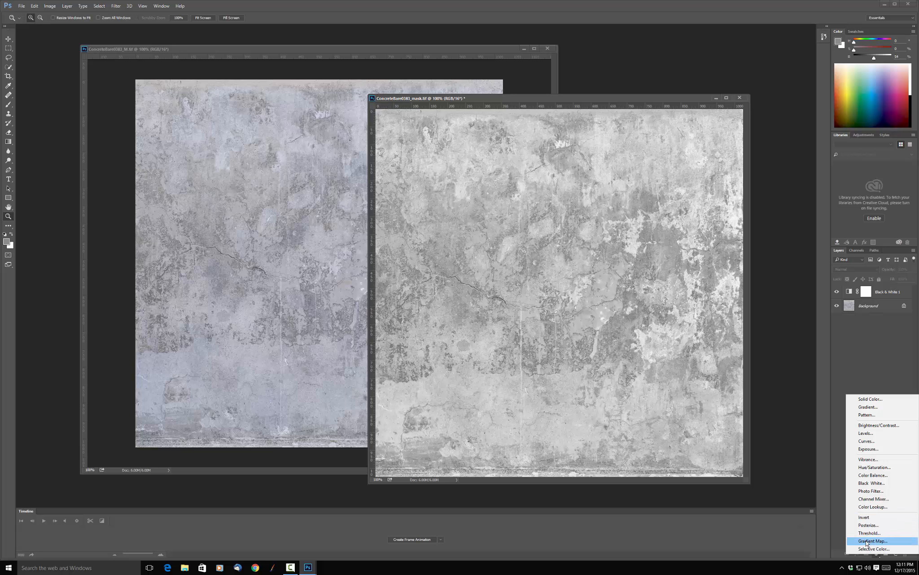
{"action": "left_click", "coordinate": [867, 542]}
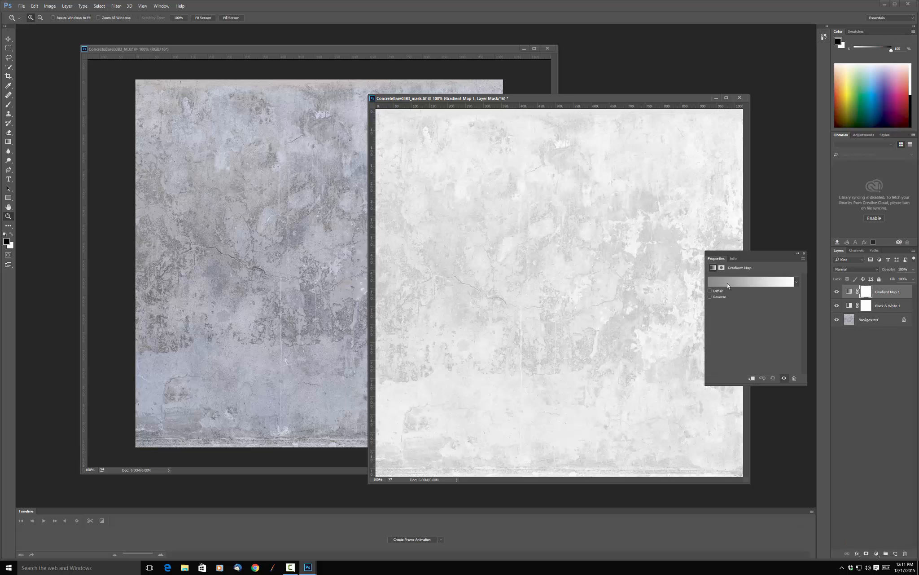
{"action": "left_click", "coordinate": [754, 285]}
{"action": "left_click", "coordinate": [707, 285]}
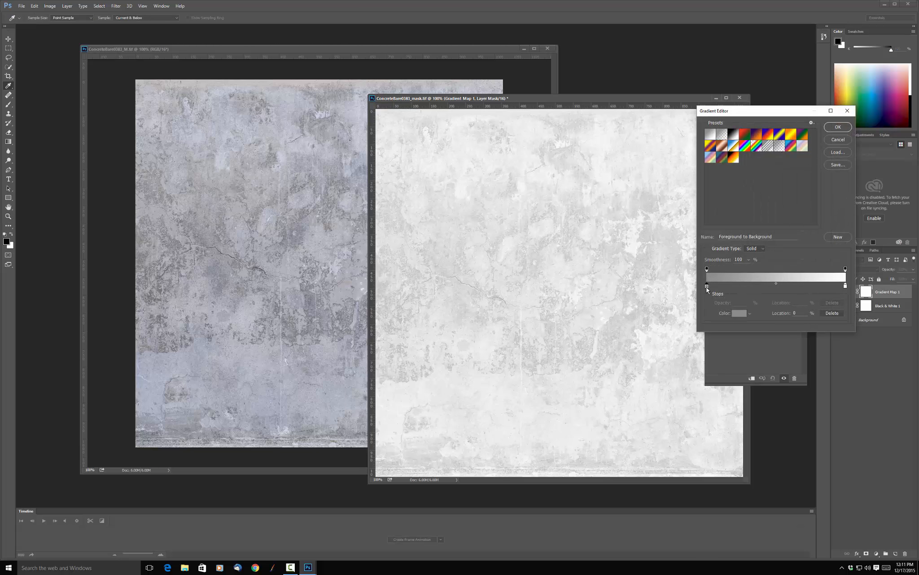
{"action": "left_click", "coordinate": [739, 313]}
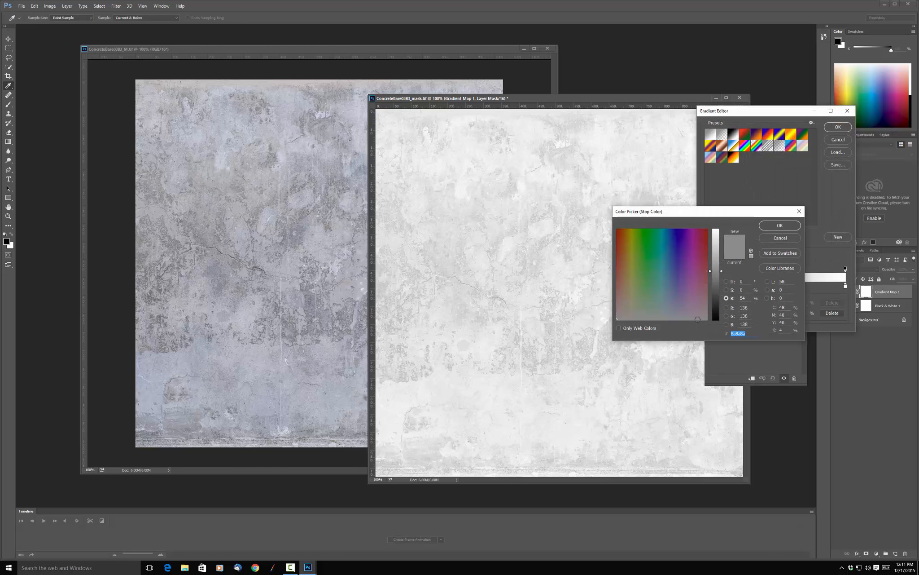
{"action": "left_click_drag", "start_coordinate": [715, 311], "coordinate": [721, 336]}
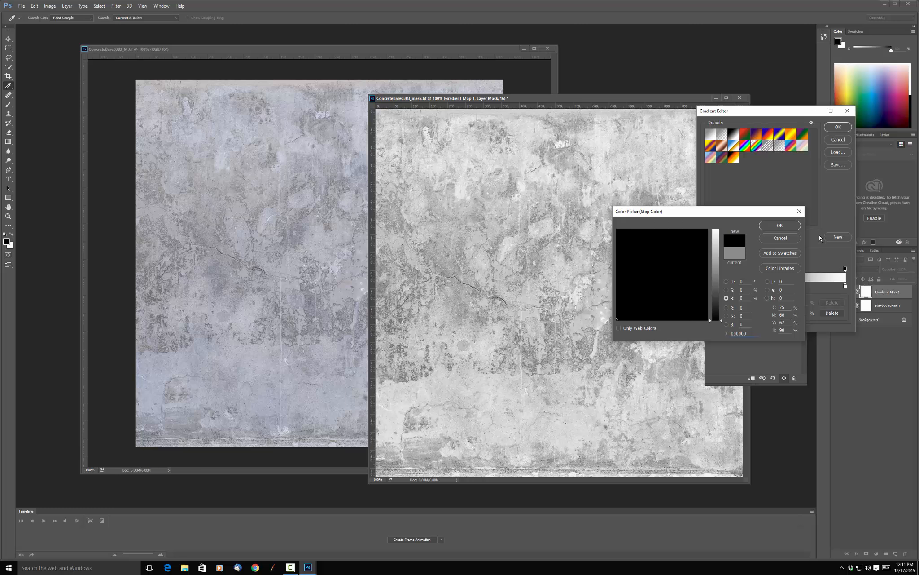
{"action": "left_click", "coordinate": [780, 225]}
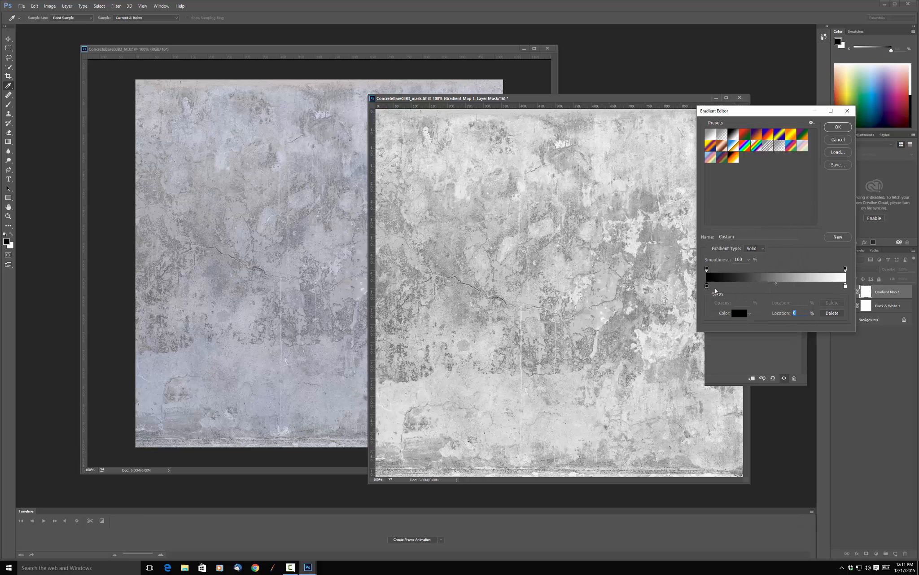
Move the gradient's black stop to about 71% to darken the mask, and accept the Gradient Map settings.
{"action": "left_click_drag", "start_coordinate": [706, 289], "coordinate": [778, 289]}
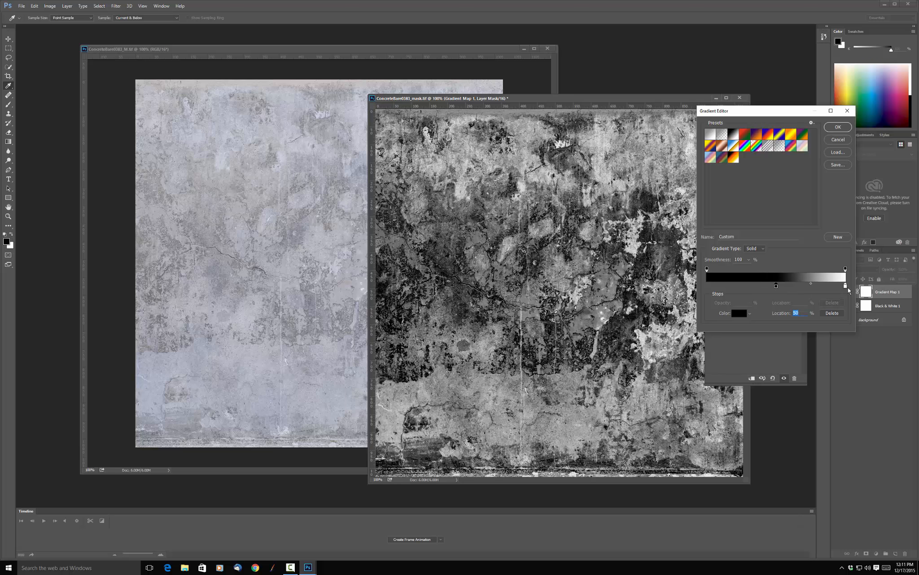
{"action": "mouse_move", "coordinate": [846, 287]}
{"action": "left_mouse_down"}
{"action": "mouse_move", "coordinate": [782, 285]}
{"action": "mouse_move", "coordinate": [876, 294]}
{"action": "mouse_move", "coordinate": [848, 286]}
{"action": "left_mouse_up"}
{"action": "left_click_drag", "start_coordinate": [777, 288], "coordinate": [805, 289]}
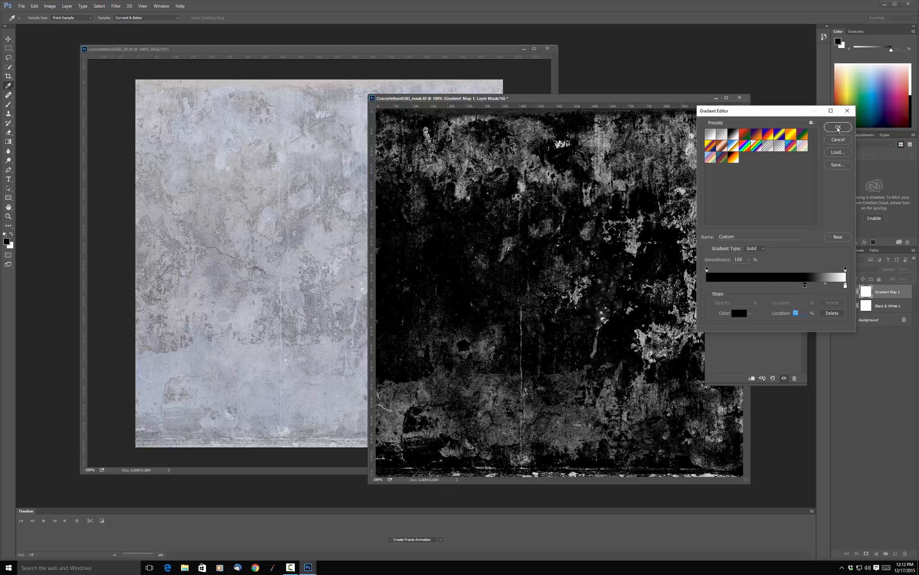
{"action": "left_click", "coordinate": [838, 128]}
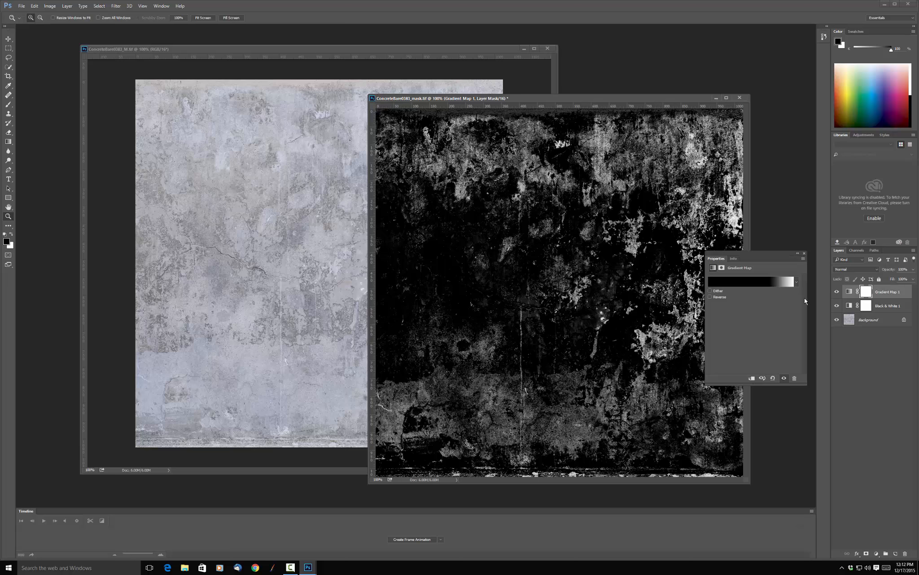
{"action": "left_click", "coordinate": [803, 254]}
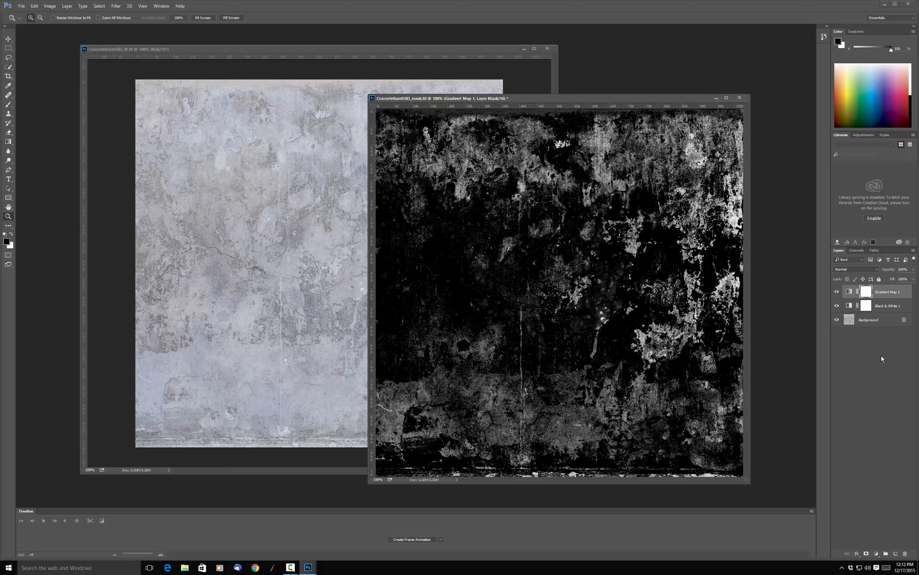
Save the mask image as a new layered TIFF named ConcreteBare0383_mask2 in sourceimages, with no image compression.
{"action": "left_click", "coordinate": [20, 7]}
{"action": "left_click", "coordinate": [50, 85]}
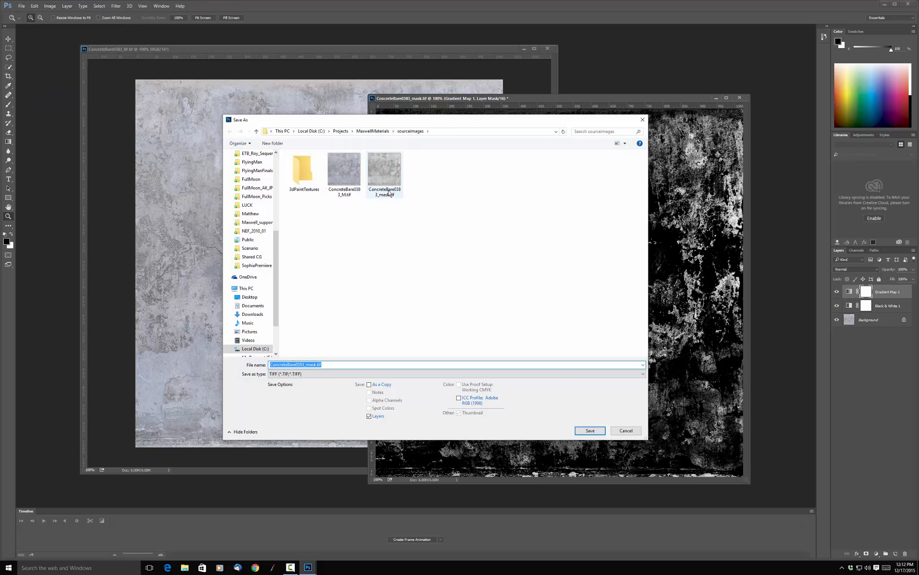
{"action": "left_click", "coordinate": [382, 173]}
{"action": "left_click", "coordinate": [321, 367]}
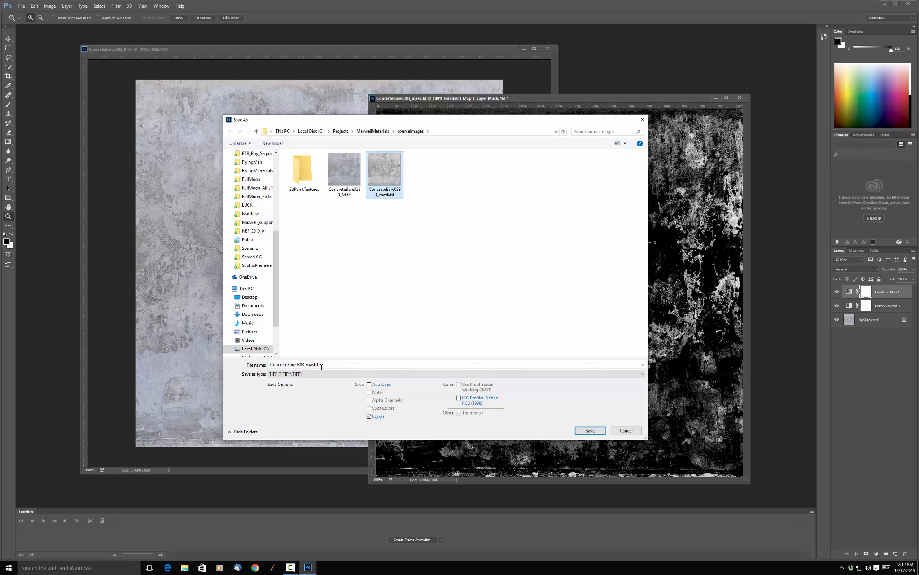
{"action": "double_click", "coordinate": [321, 366]}
{"action": "left_click_drag", "start_coordinate": [314, 364], "coordinate": [324, 364]}
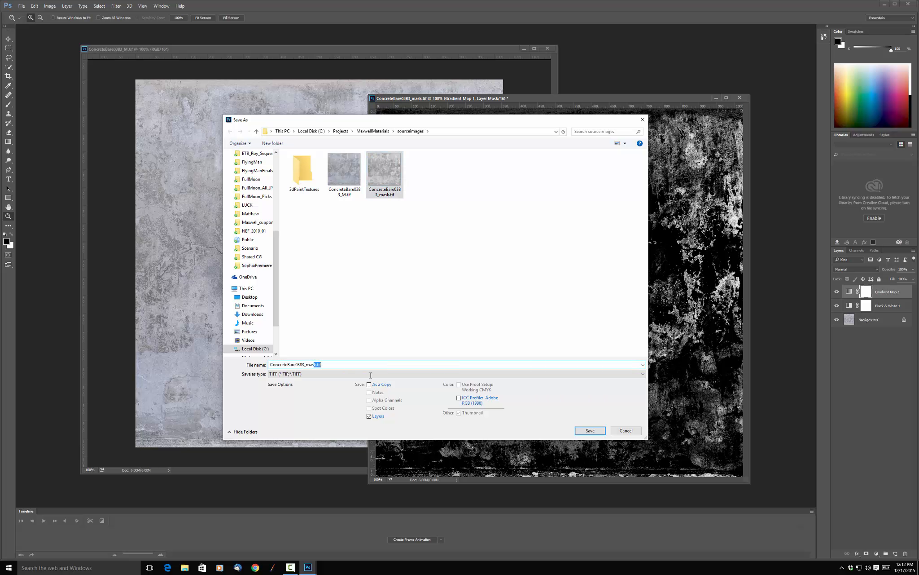
{"action": "type", "text": "k"}
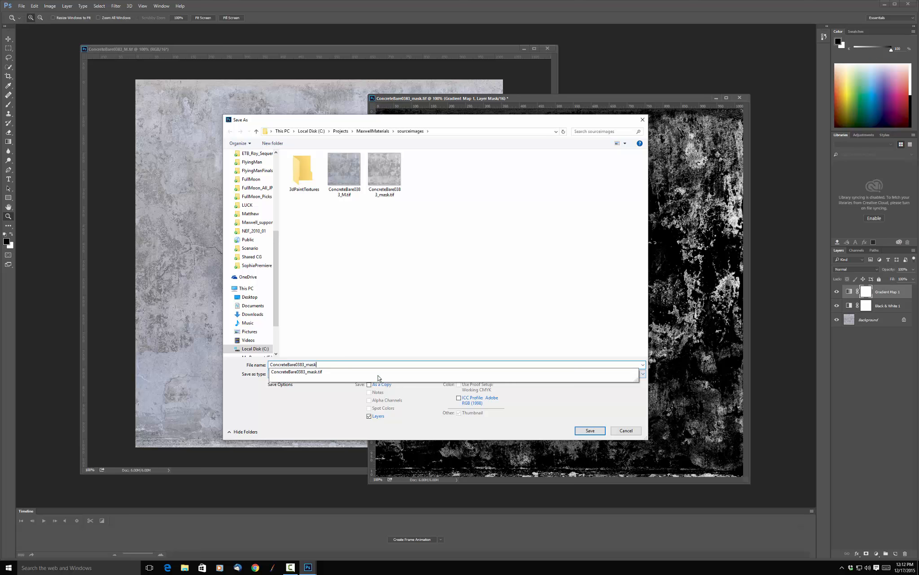
{"action": "type", "text": "2"}
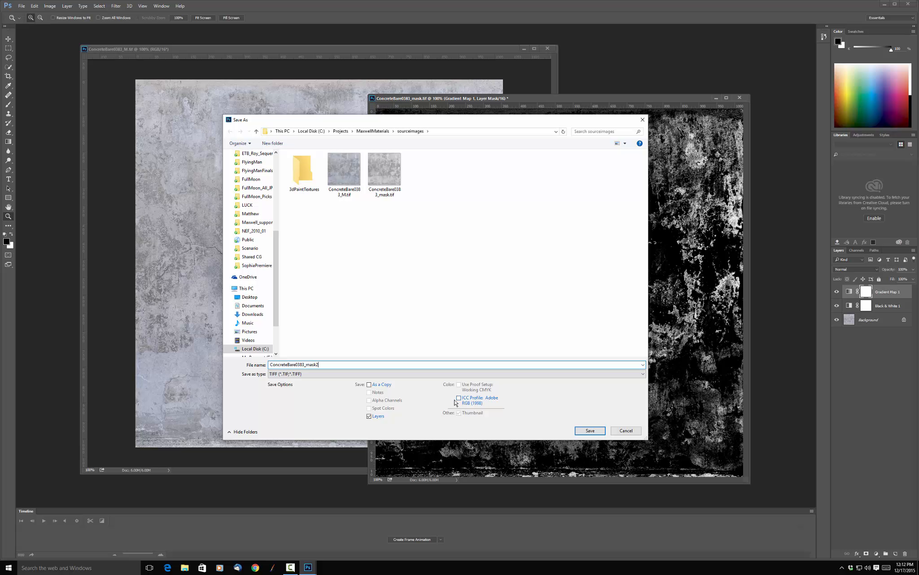
{"action": "left_click", "coordinate": [593, 432]}
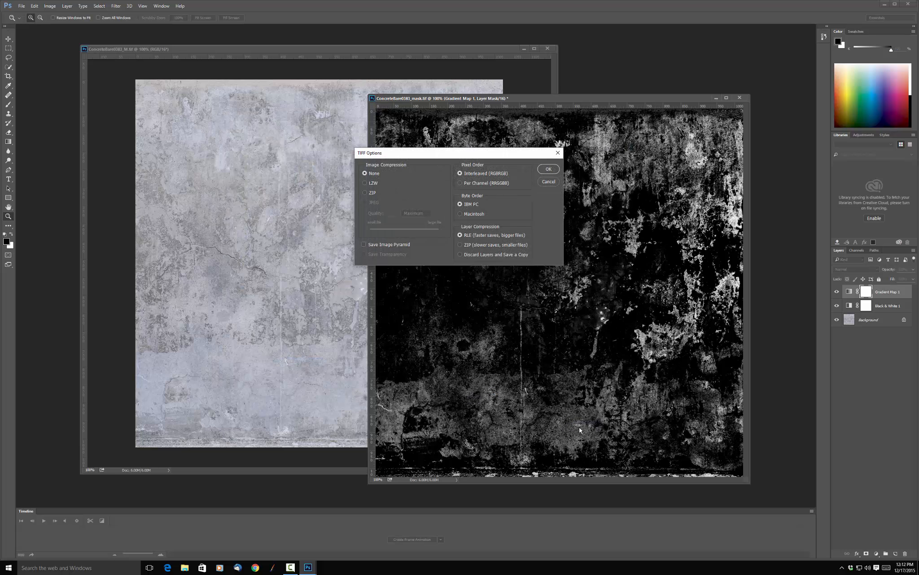
{"action": "left_click", "coordinate": [545, 169]}
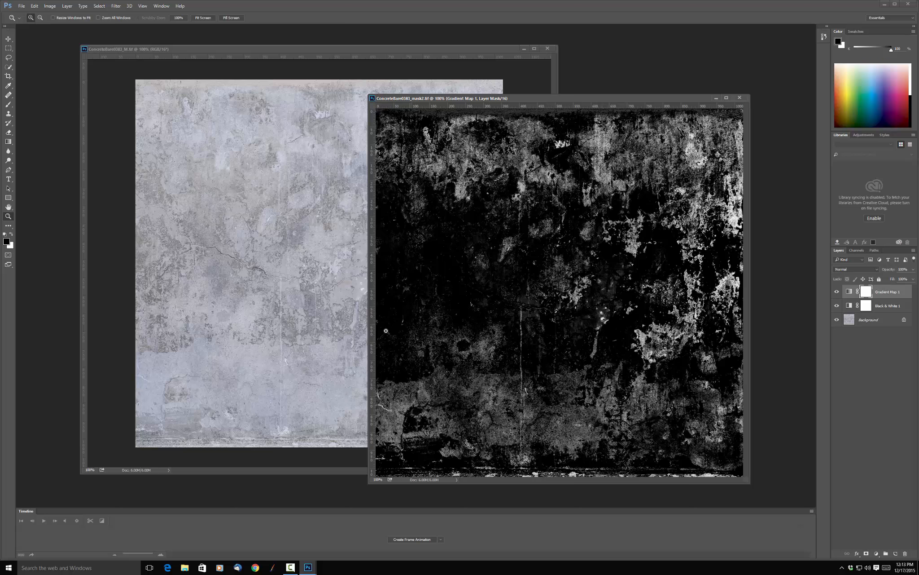
Switch to Maya on Desktop 1 and load ConcreteBare0383_mask2.tif as a File texture in the plane material's Layer mask.
{"action": "left_click", "coordinate": [149, 566]}
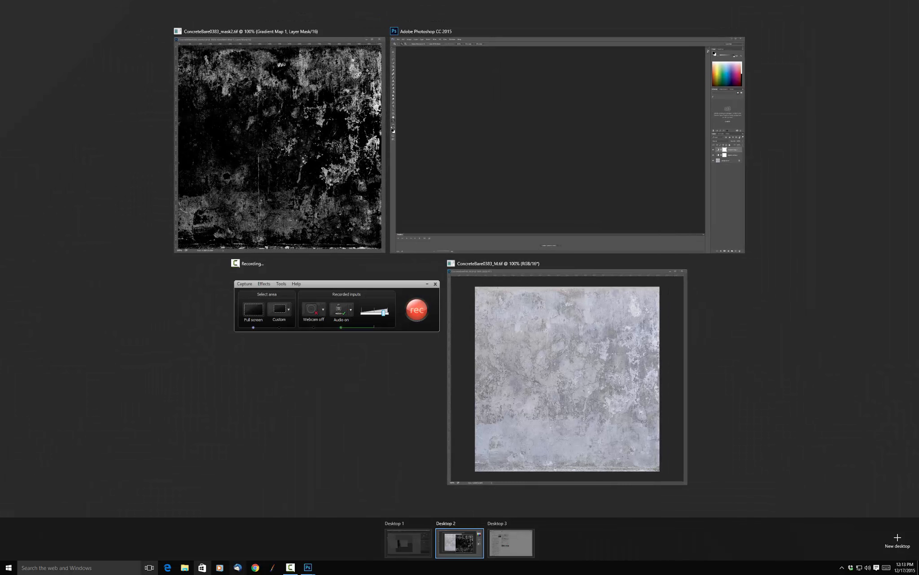
{"action": "left_click", "coordinate": [410, 544]}
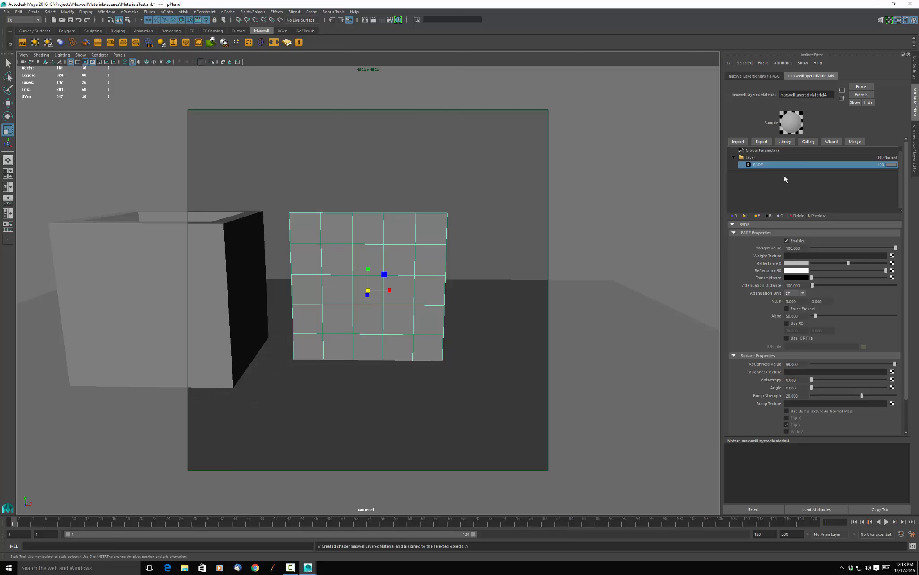
{"action": "left_click", "coordinate": [783, 158]}
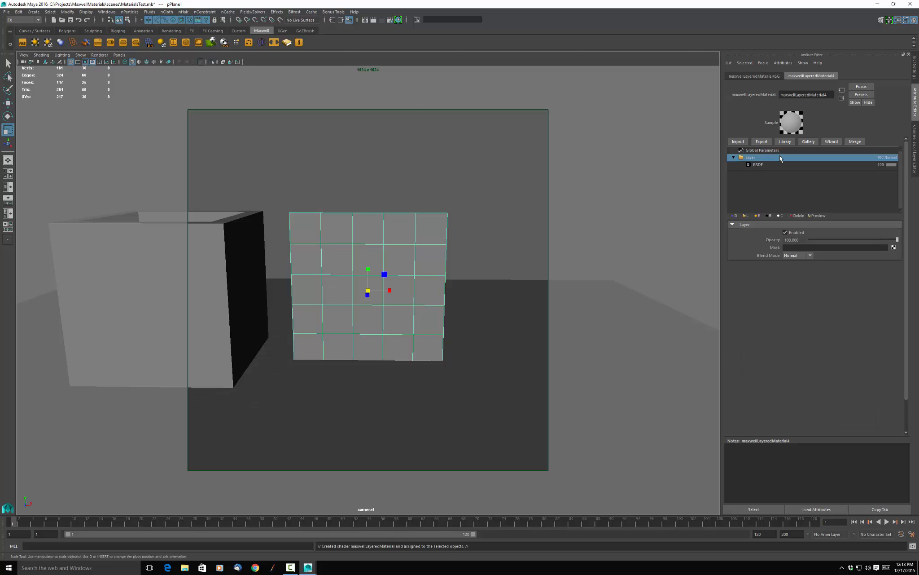
{"action": "left_click", "coordinate": [898, 247]}
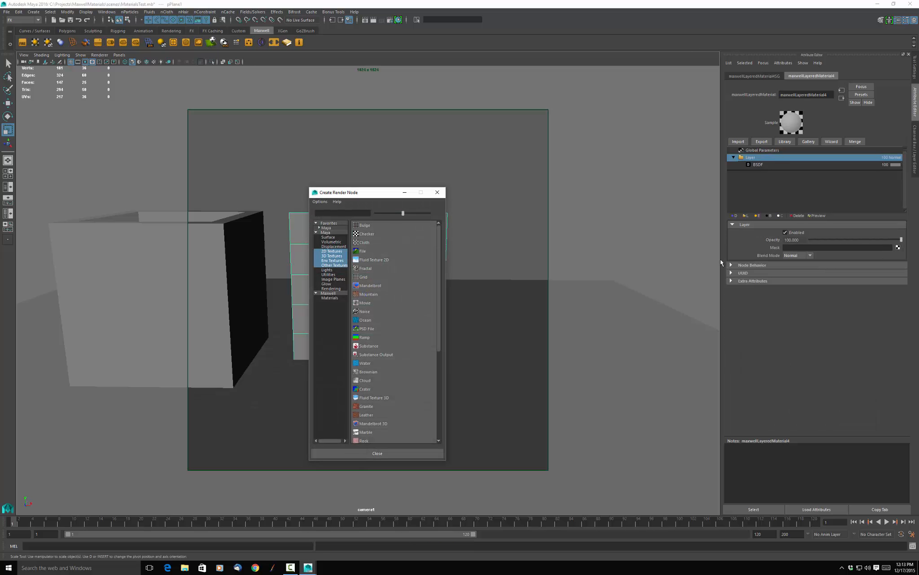
{"action": "left_click", "coordinate": [382, 249]}
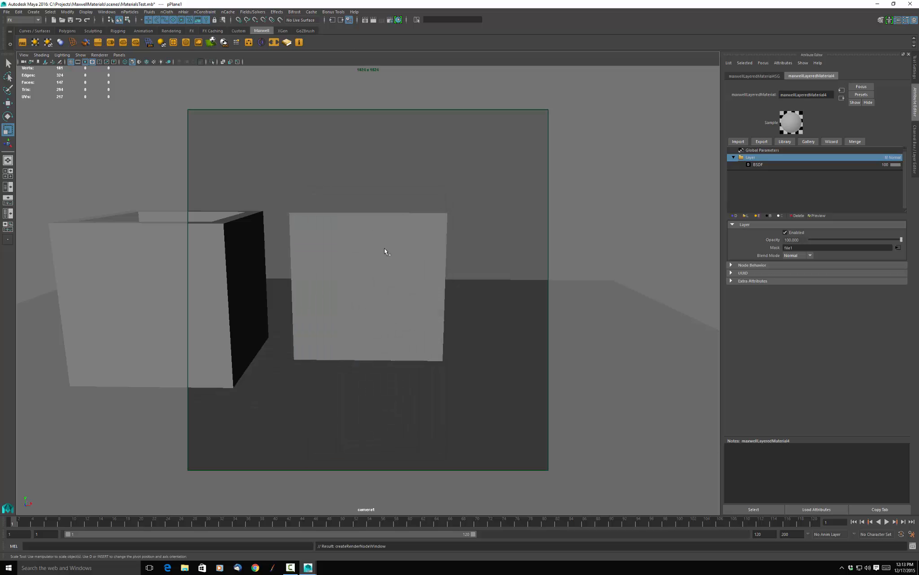
{"action": "left_click", "coordinate": [901, 175]}
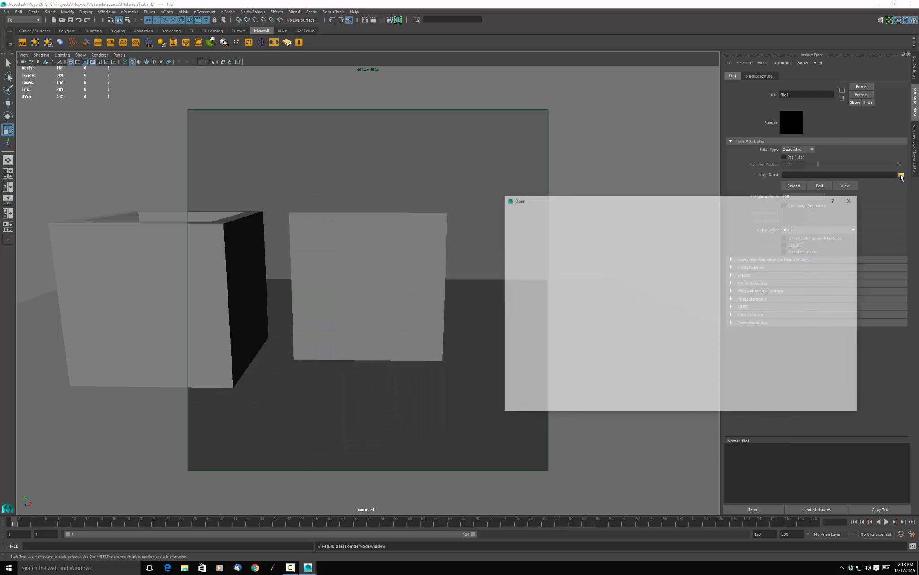
{"action": "left_click", "coordinate": [579, 239]}
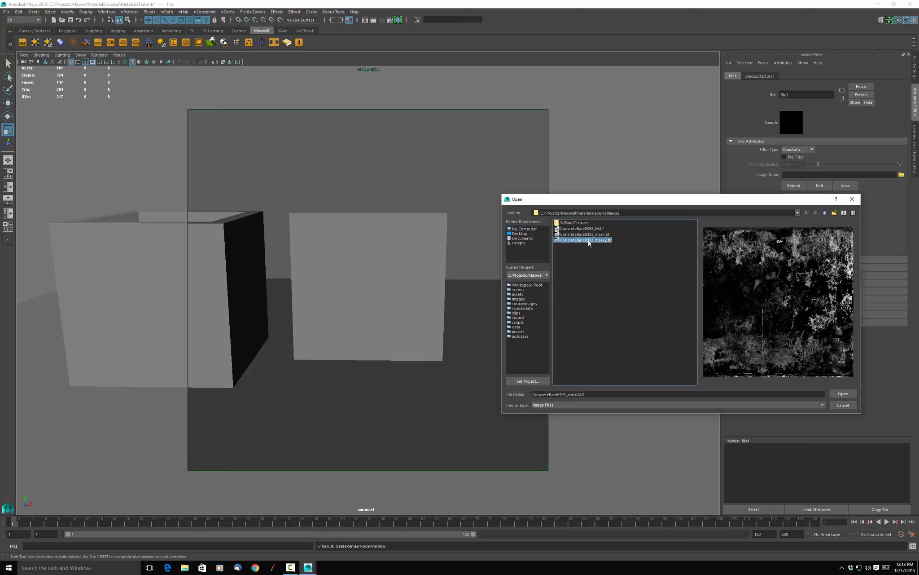
{"action": "left_click", "coordinate": [843, 393]}
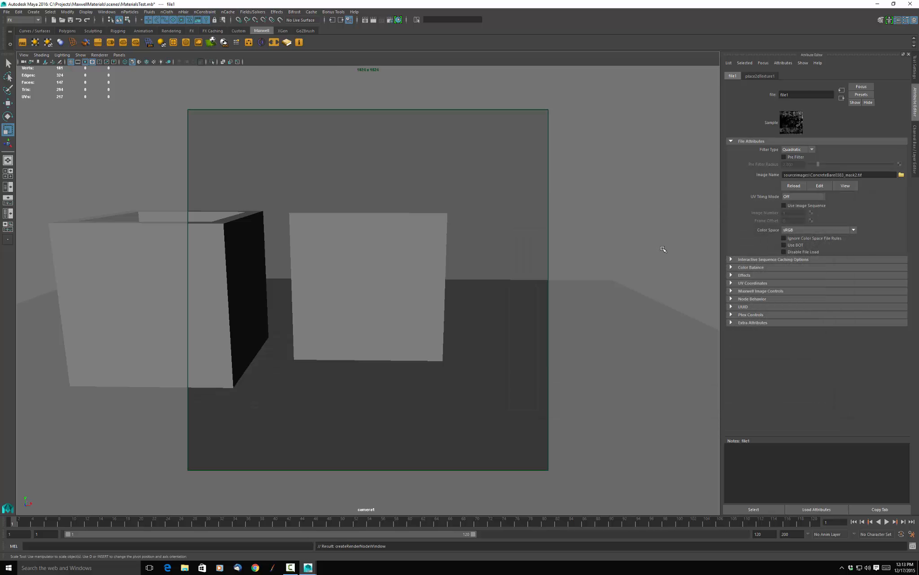
Render the scene in Maxwell to check the masked plane, then stop the render and close the render windows.
{"action": "left_click", "coordinate": [362, 242]}
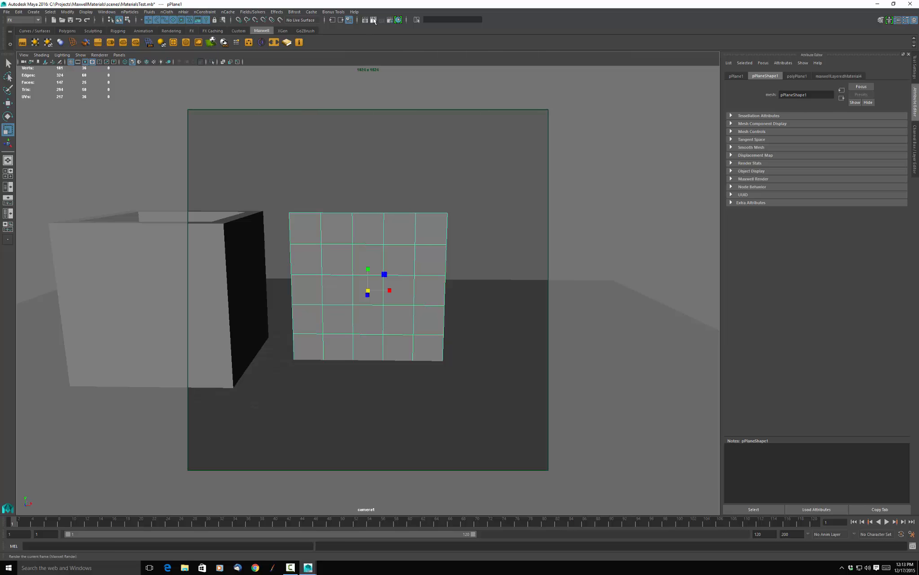
{"action": "left_click", "coordinate": [373, 20]}
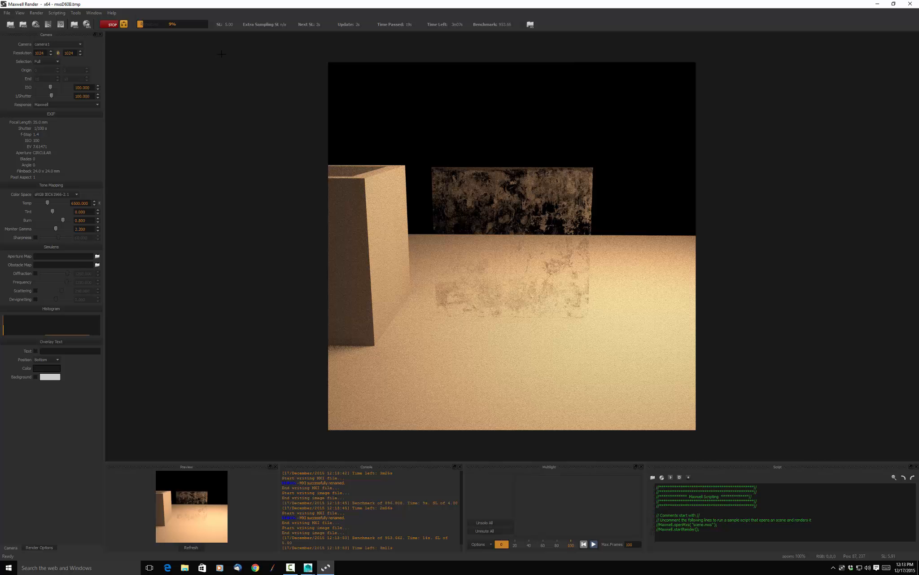
{"action": "left_click", "coordinate": [112, 25]}
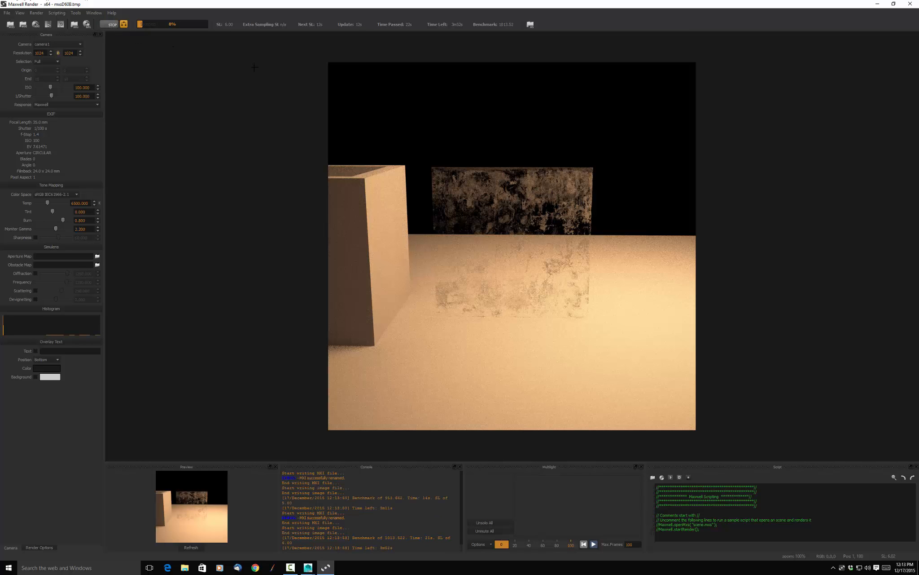
{"action": "left_click", "coordinate": [912, 5]}
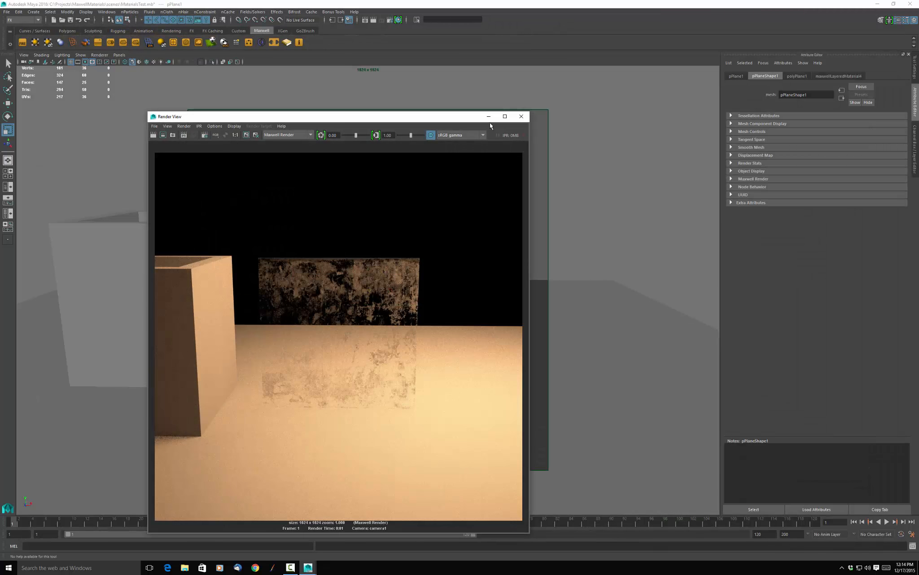
{"action": "left_click", "coordinate": [521, 117]}
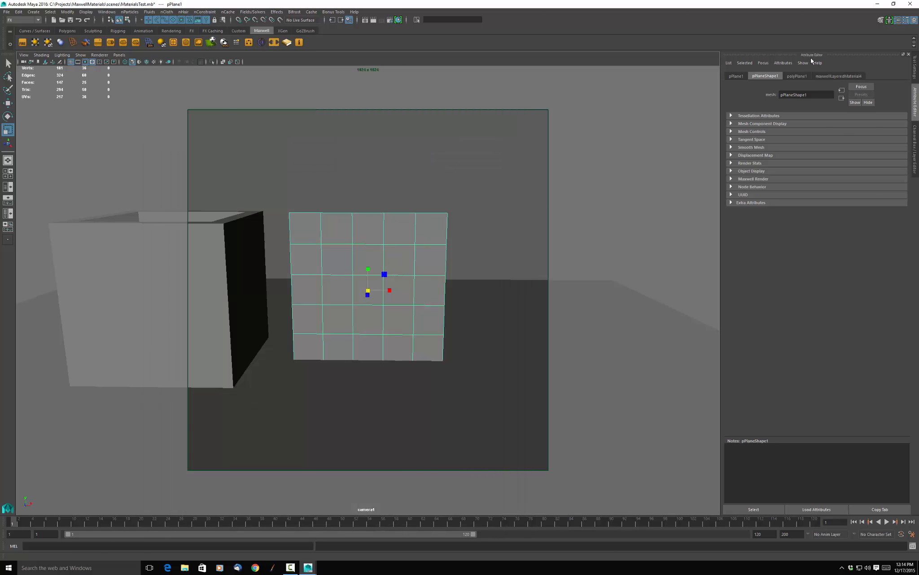
Set the plane's mask texture to brightness 100 and contrast 62 in its Maxwell image preview, and close the preview and render windows.
{"action": "left_click", "coordinate": [842, 77]}
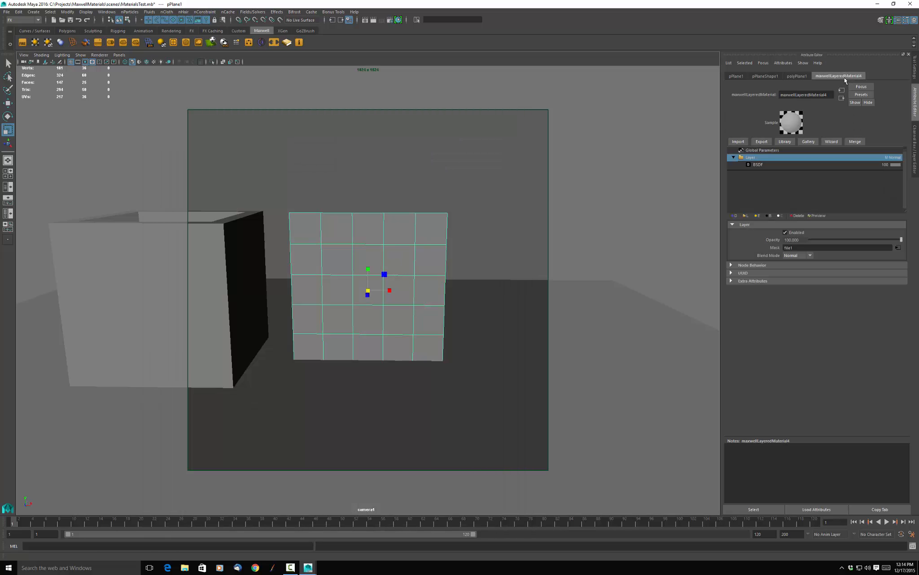
{"action": "left_click", "coordinate": [897, 248]}
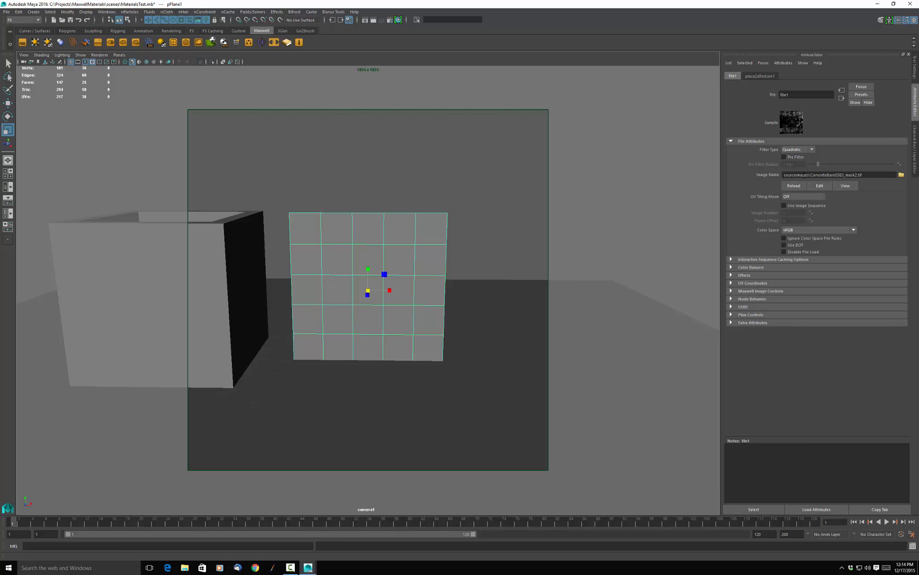
{"action": "left_click", "coordinate": [736, 291]}
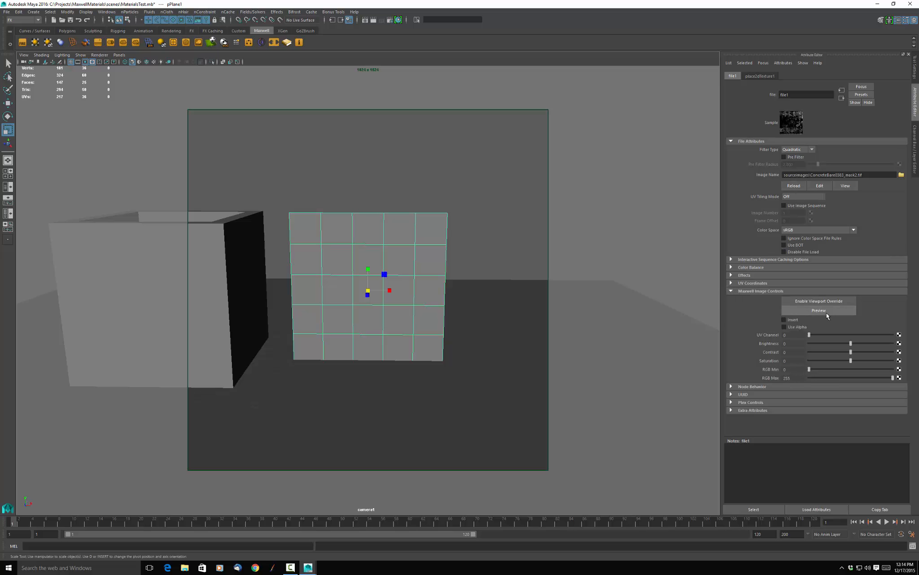
{"action": "left_click", "coordinate": [833, 312]}
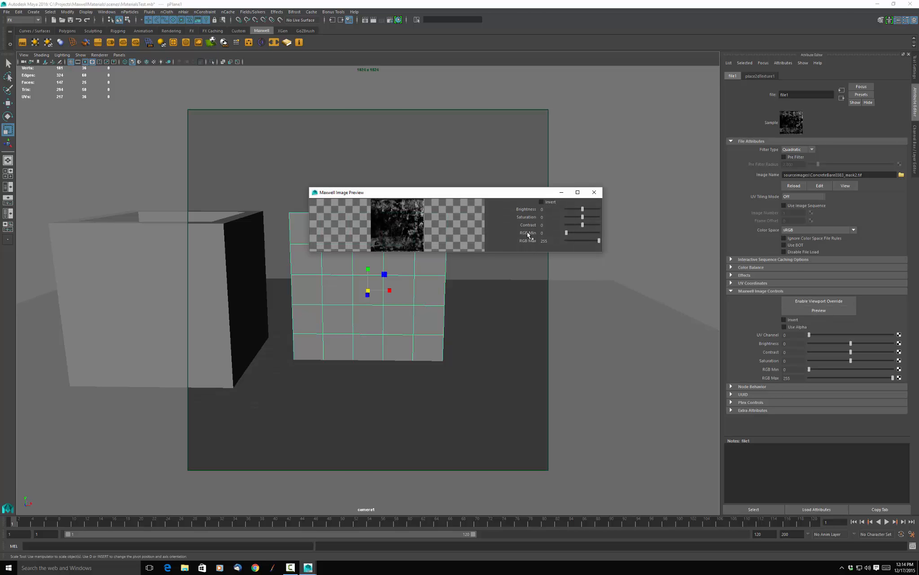
{"action": "left_click_drag", "start_coordinate": [583, 209], "coordinate": [606, 210]}
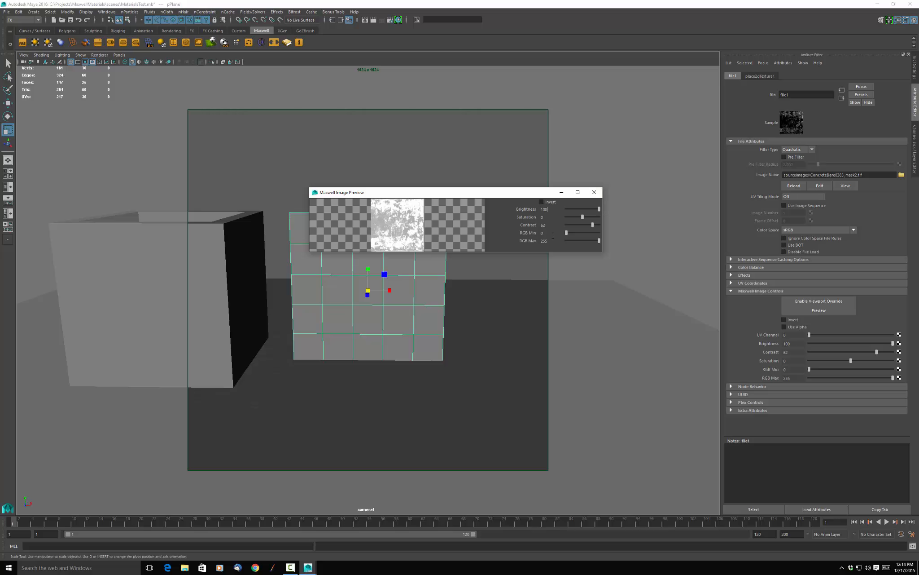
{"action": "left_click", "coordinate": [542, 202]}
{"action": "left_click", "coordinate": [542, 203]}
{"action": "left_click", "coordinate": [594, 192]}
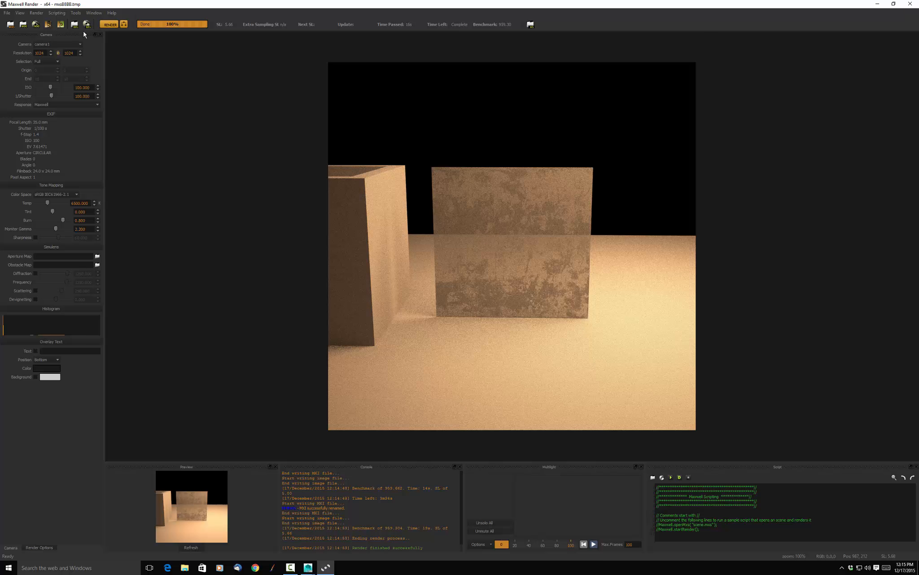
{"action": "left_click", "coordinate": [911, 3]}
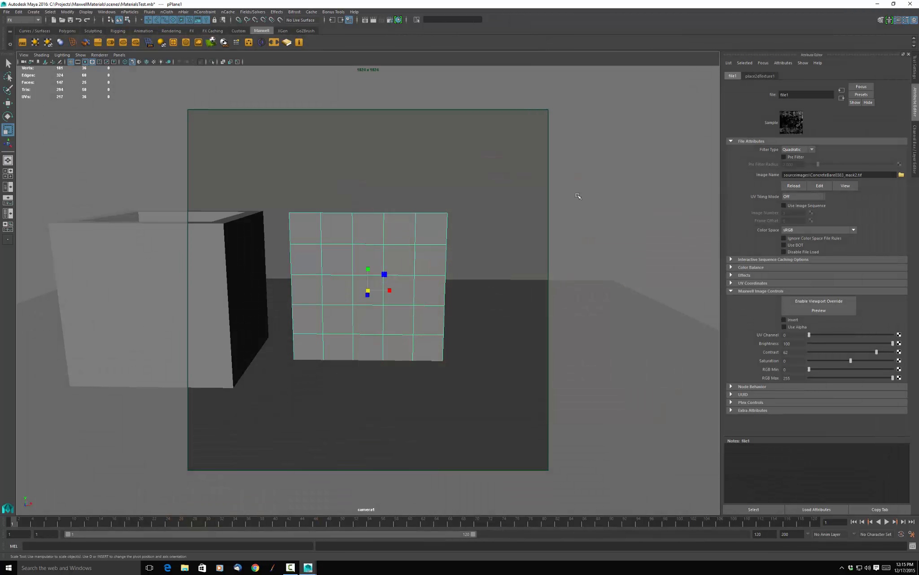
Set the blend mode of the open box's material layer to Additive and show the layer's BSDF properties.
{"action": "left_click", "coordinate": [521, 116]}
{"action": "scroll", "coordinate": [492, 266], "scroll_direction": "down", "scroll_amount": 3}
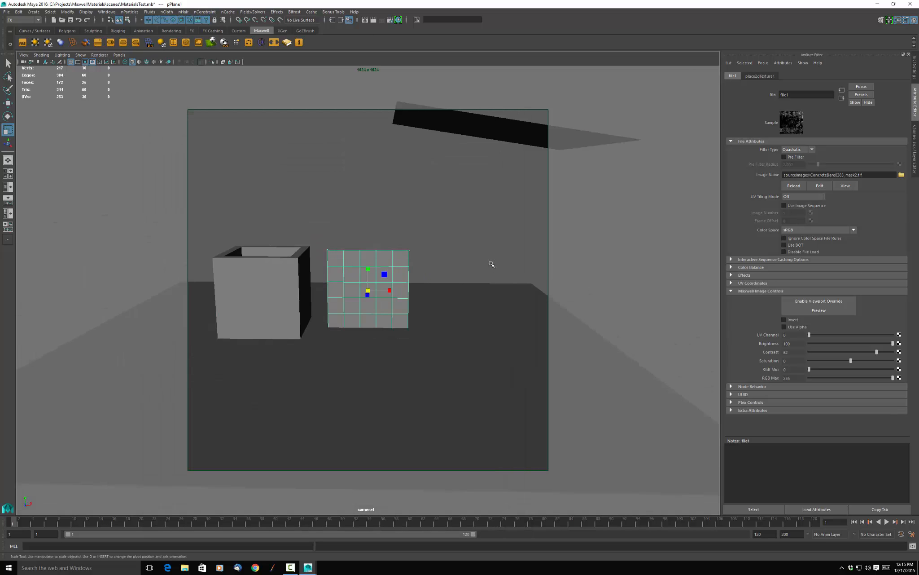
{"action": "left_click", "coordinate": [254, 280]}
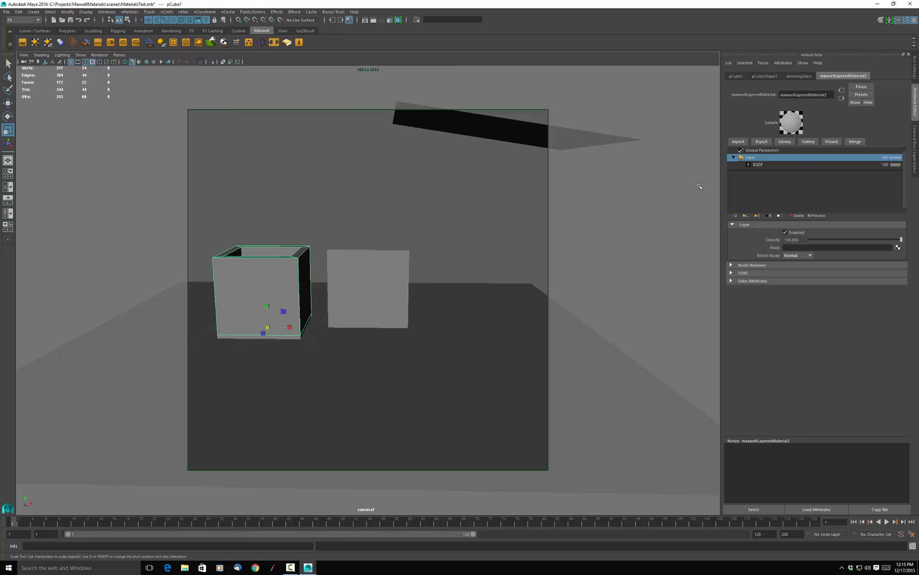
{"action": "key", "text": "ctrl+a"}
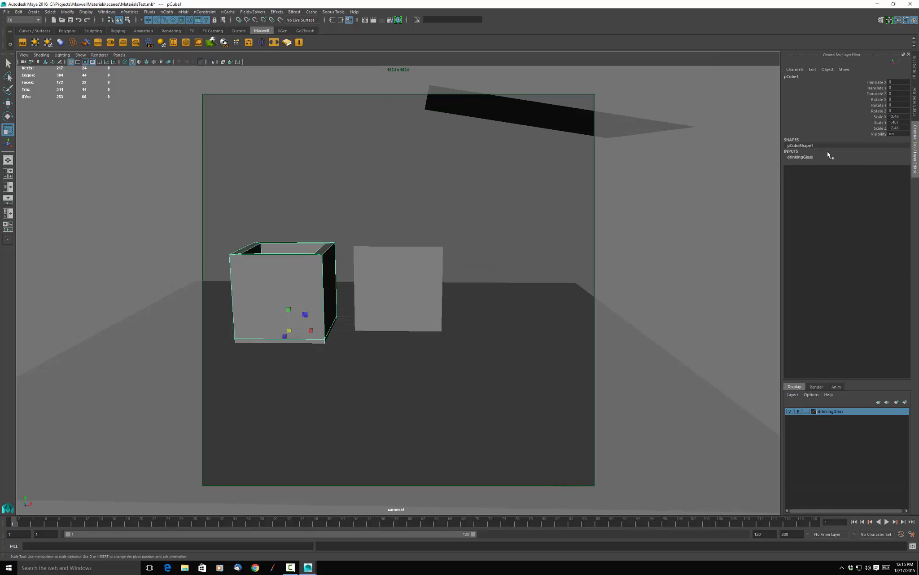
{"action": "key", "text": "ctrl+a"}
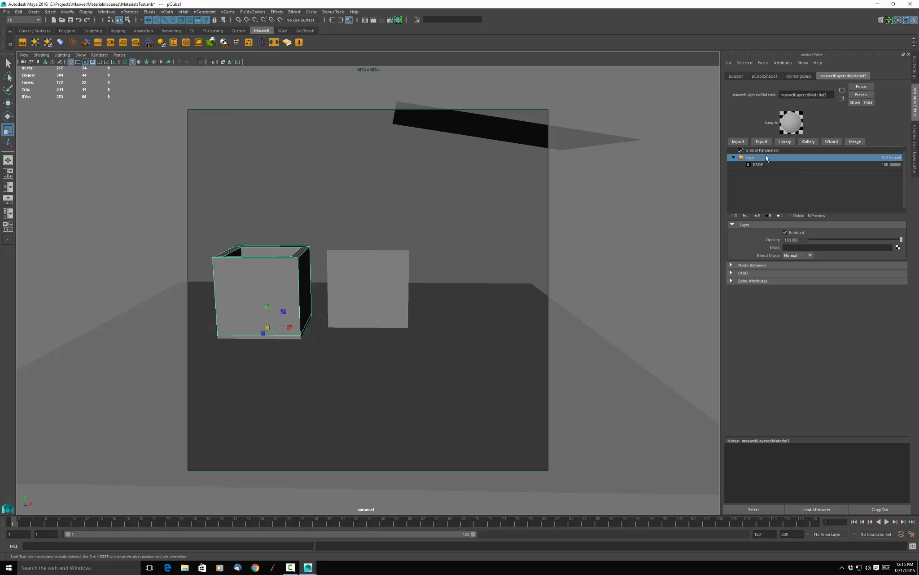
{"action": "left_click", "coordinate": [807, 256]}
{"action": "left_click", "coordinate": [801, 272]}
{"action": "left_click", "coordinate": [811, 256]}
{"action": "left_click", "coordinate": [799, 270]}
{"action": "left_click", "coordinate": [787, 167]}
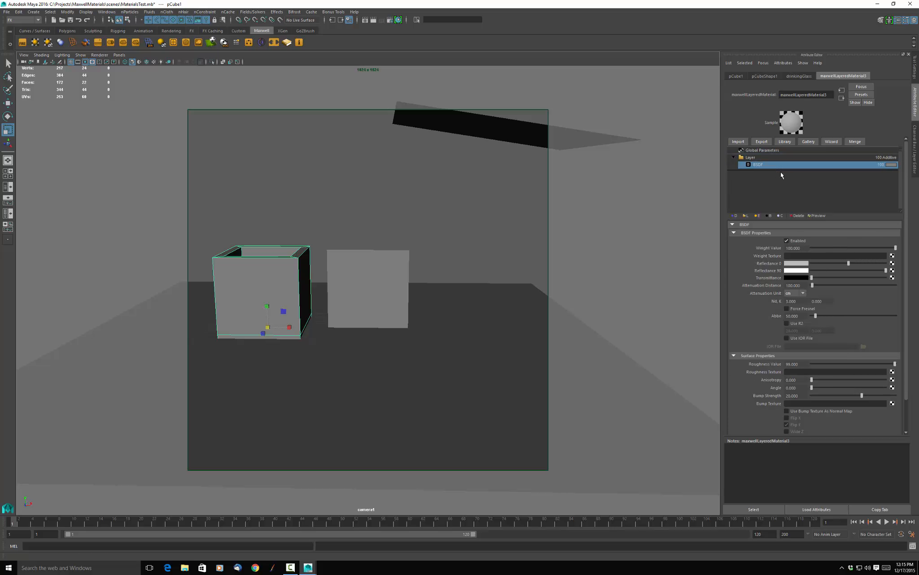
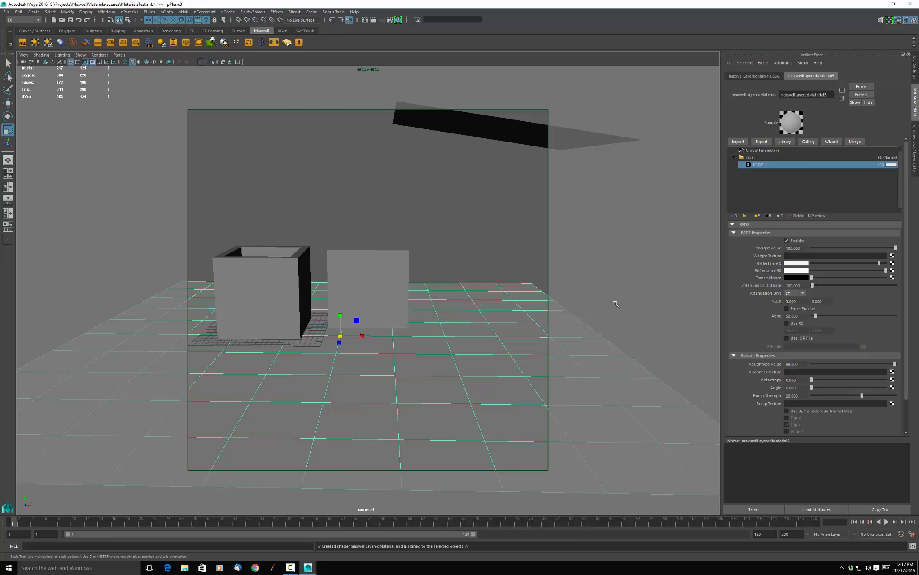
Start the Maxwell FIRE interactive preview, shift its window aside, and show the floor plane's layered material.
{"action": "left_click", "coordinate": [398, 197]}
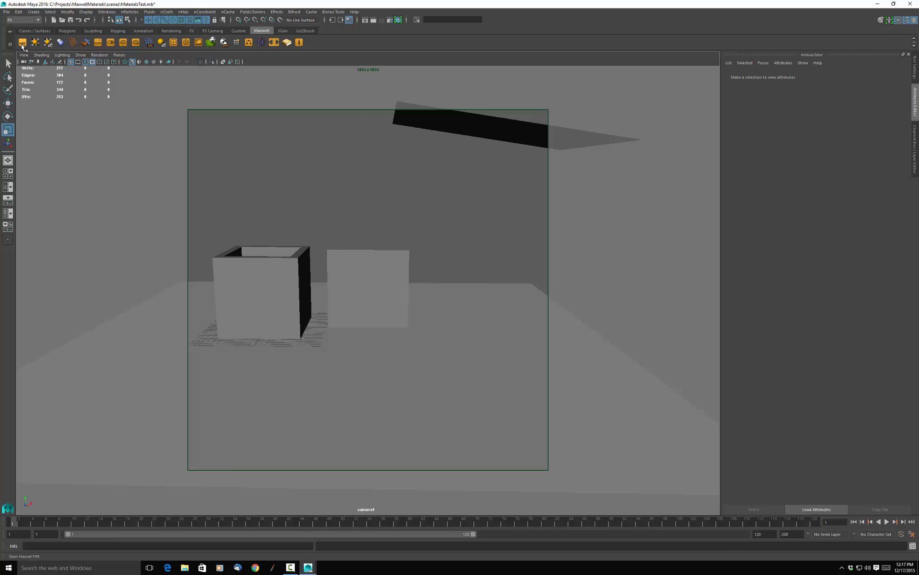
{"action": "left_click", "coordinate": [22, 43]}
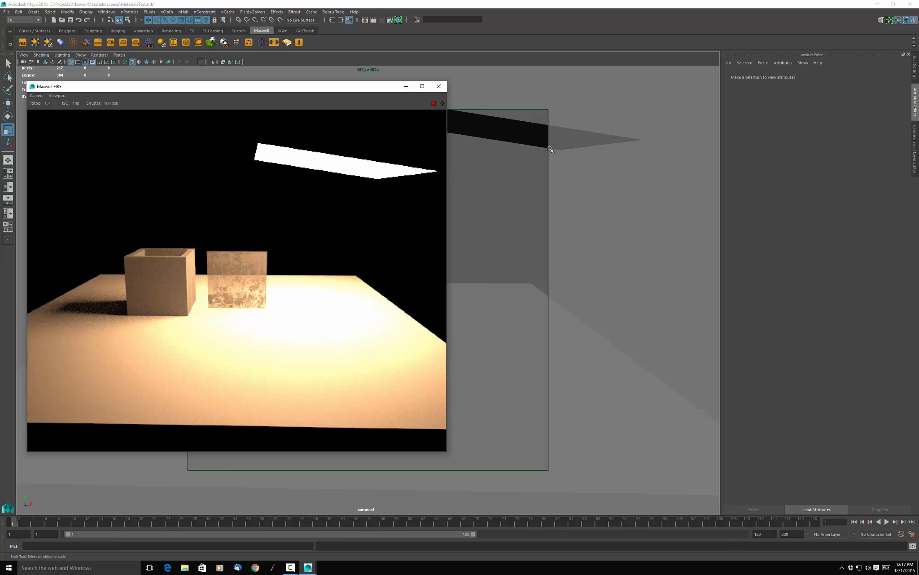
{"action": "left_click_drag", "start_coordinate": [329, 93], "coordinate": [270, 19]}
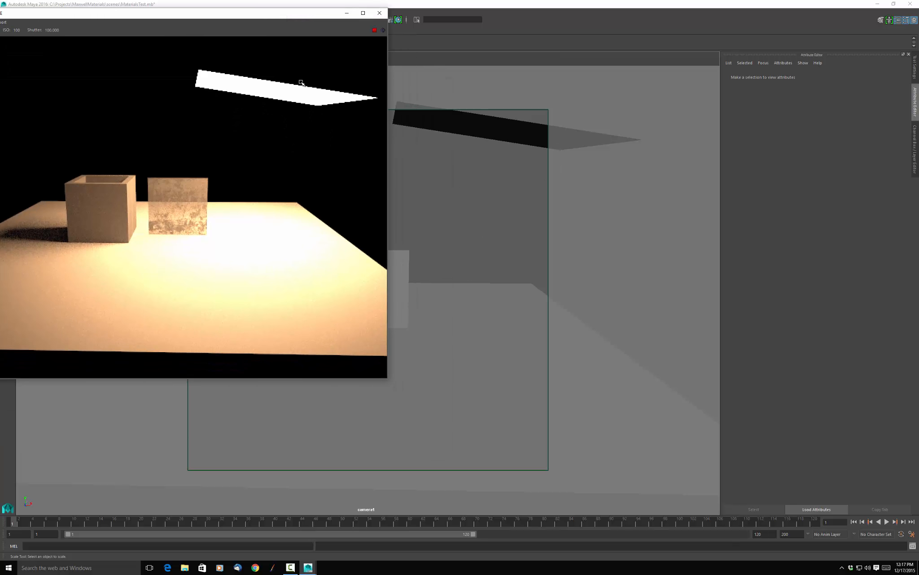
{"action": "left_click", "coordinate": [464, 374]}
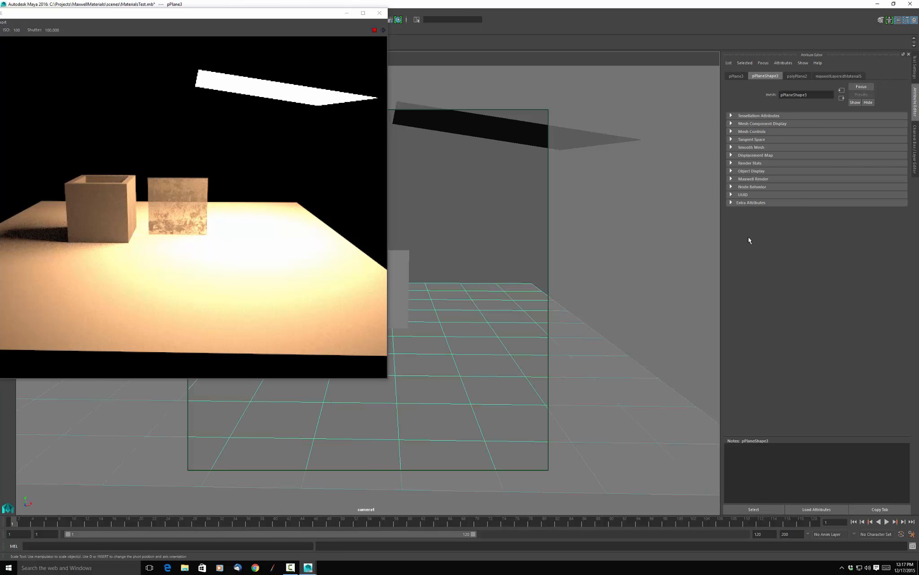
{"action": "left_click", "coordinate": [838, 76]}
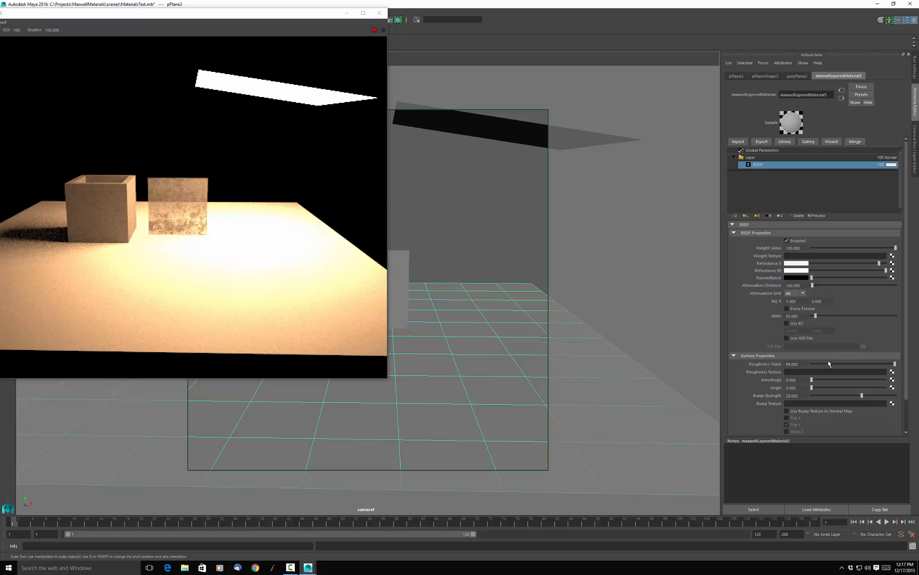
Try the floor material's BSDF roughness at 0, then at about 4.7, 21 and 73.
{"action": "left_click", "coordinate": [802, 366]}
{"action": "type", "text": "0"}
{"action": "key", "text": "Return"}
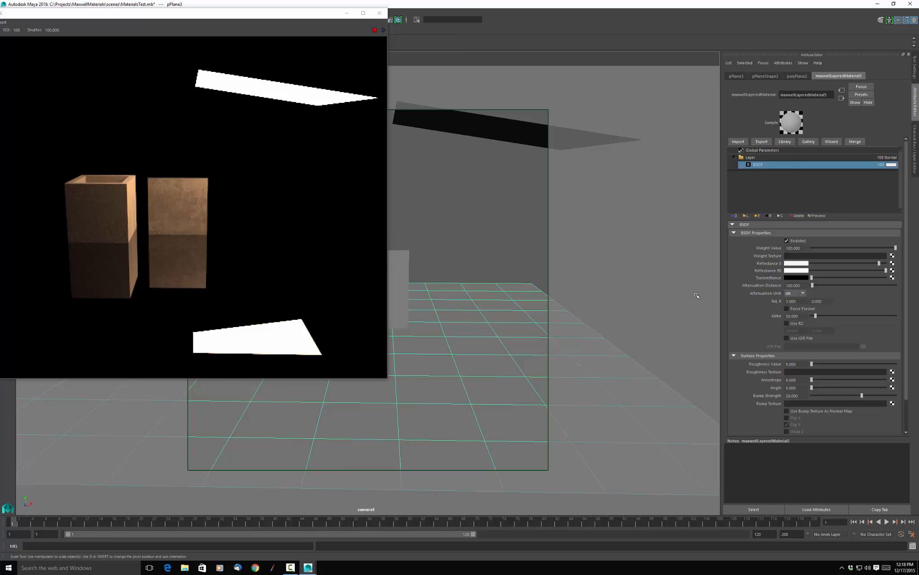
{"action": "left_click_drag", "start_coordinate": [812, 364], "coordinate": [816, 363]}
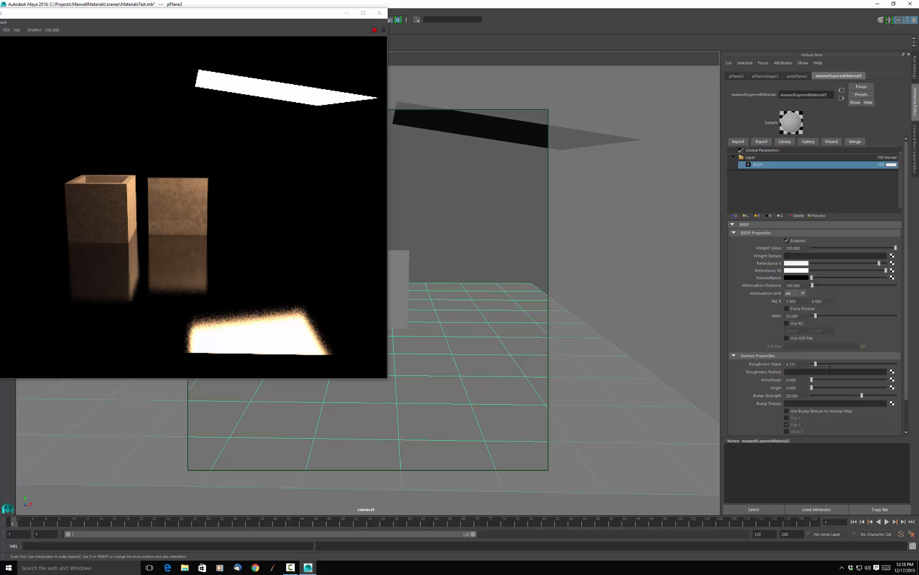
{"action": "left_click_drag", "start_coordinate": [816, 365], "coordinate": [829, 365]}
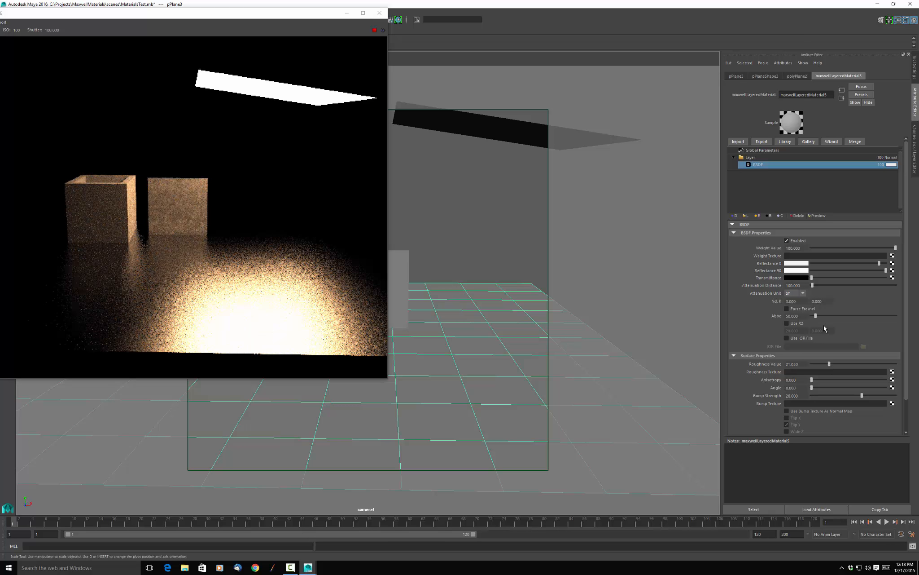
{"action": "left_click_drag", "start_coordinate": [831, 367], "coordinate": [873, 370]}
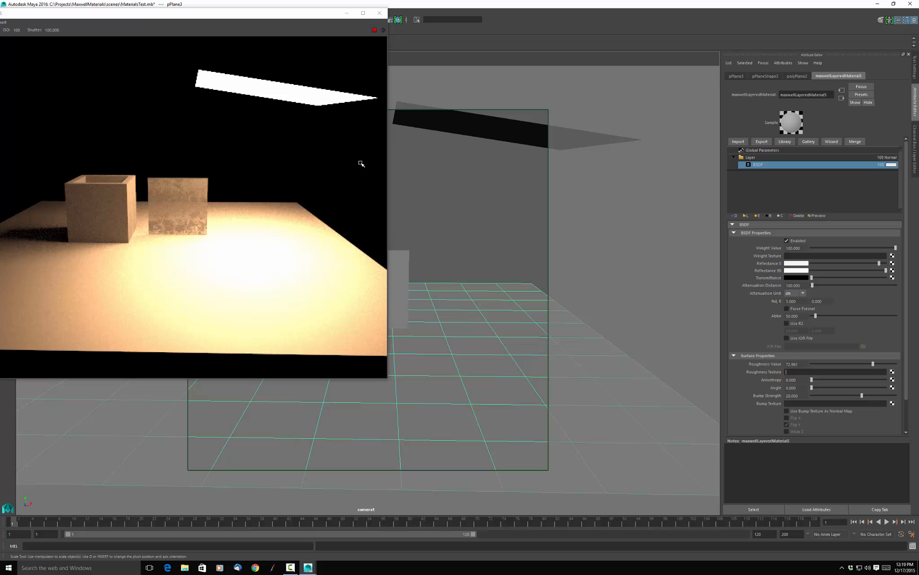
Set the floor material's Reflectance 0 color to red with saturation 1.000 and lower its roughness to 0.
{"action": "left_click", "coordinate": [796, 263]}
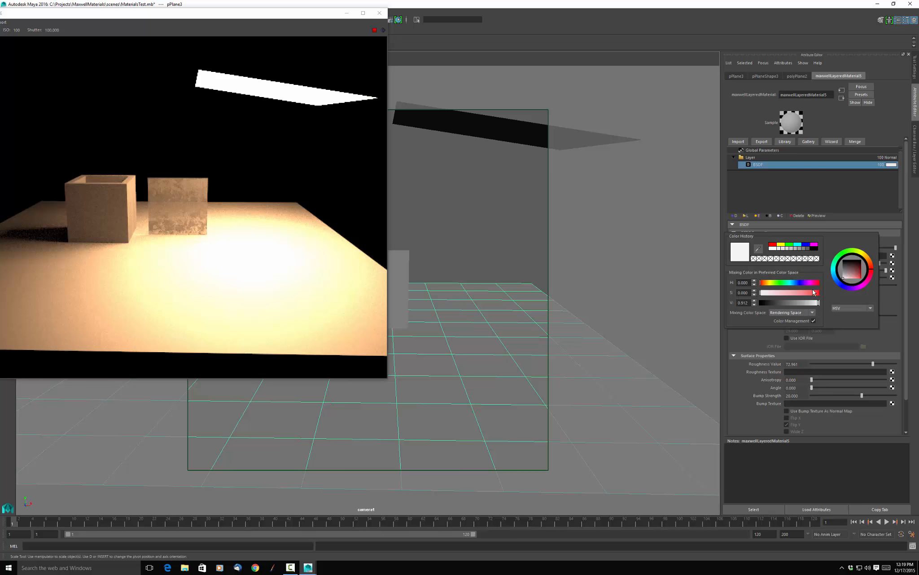
{"action": "left_click", "coordinate": [802, 296]}
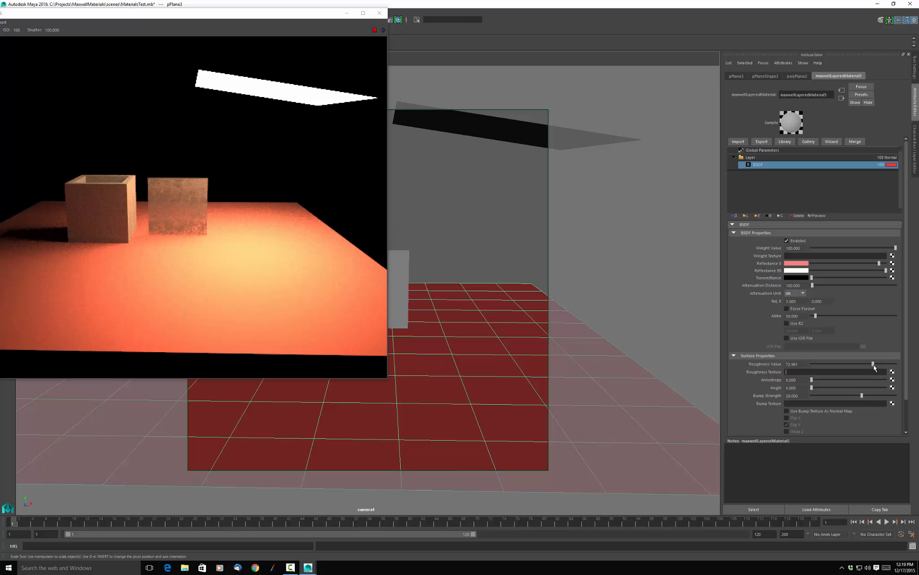
{"action": "left_click_drag", "start_coordinate": [874, 364], "coordinate": [799, 364]}
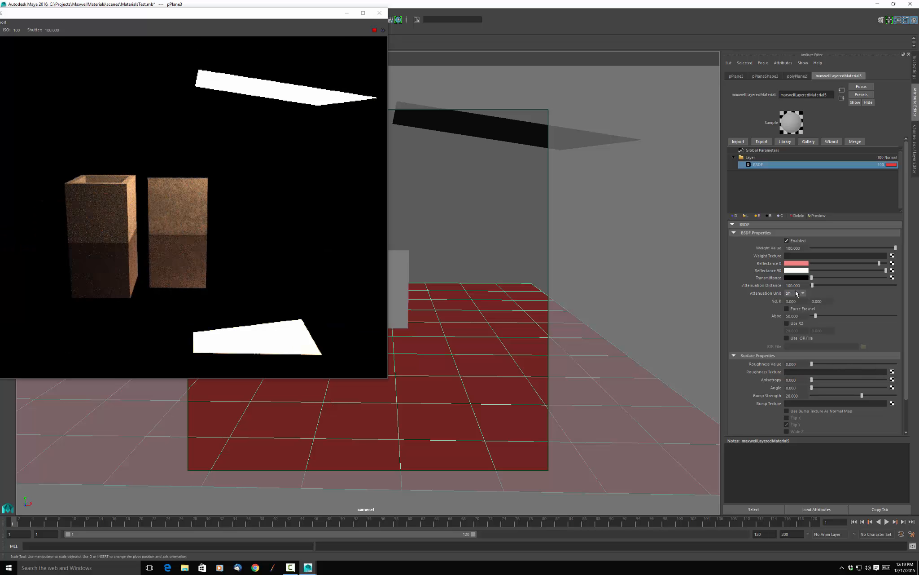
{"action": "left_click", "coordinate": [795, 265]}
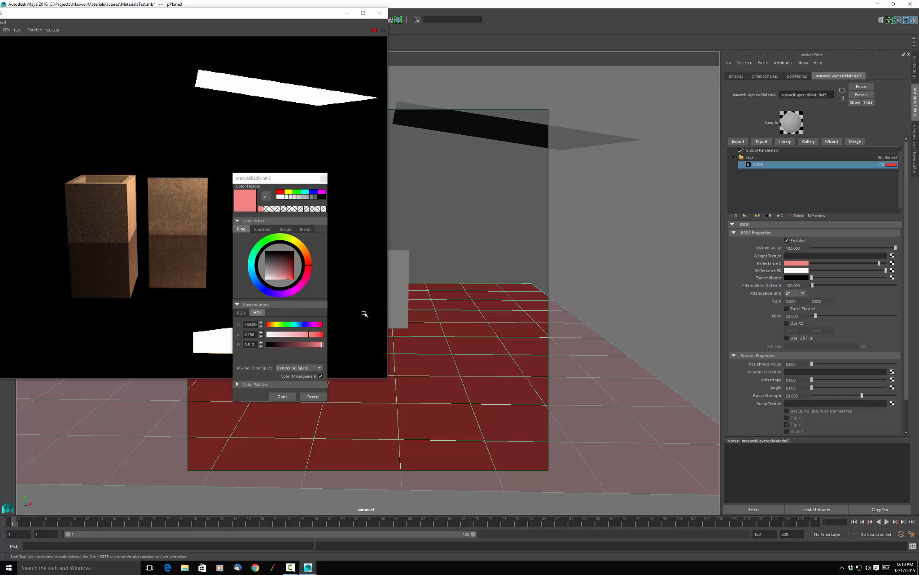
{"action": "left_click_drag", "start_coordinate": [290, 332], "coordinate": [332, 334]}
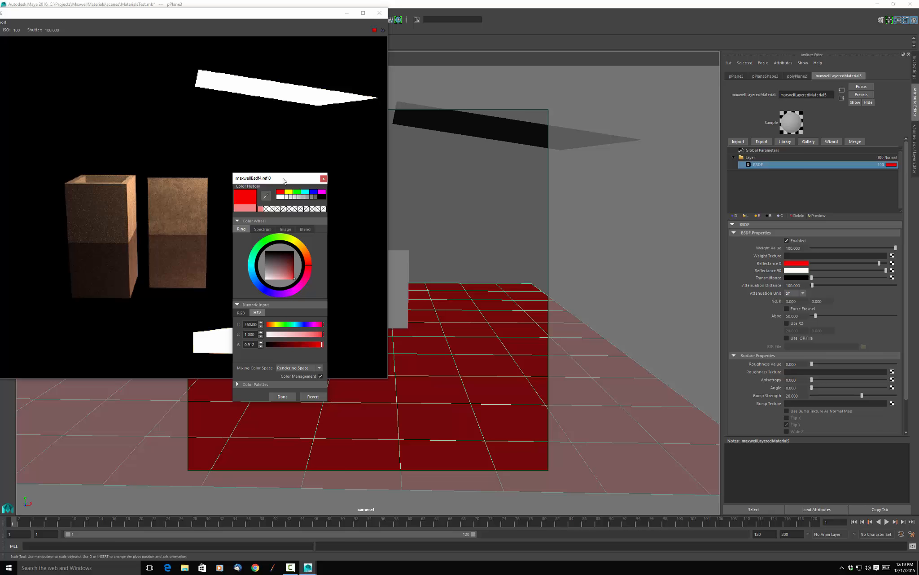
{"action": "left_click_drag", "start_coordinate": [290, 178], "coordinate": [529, 129]}
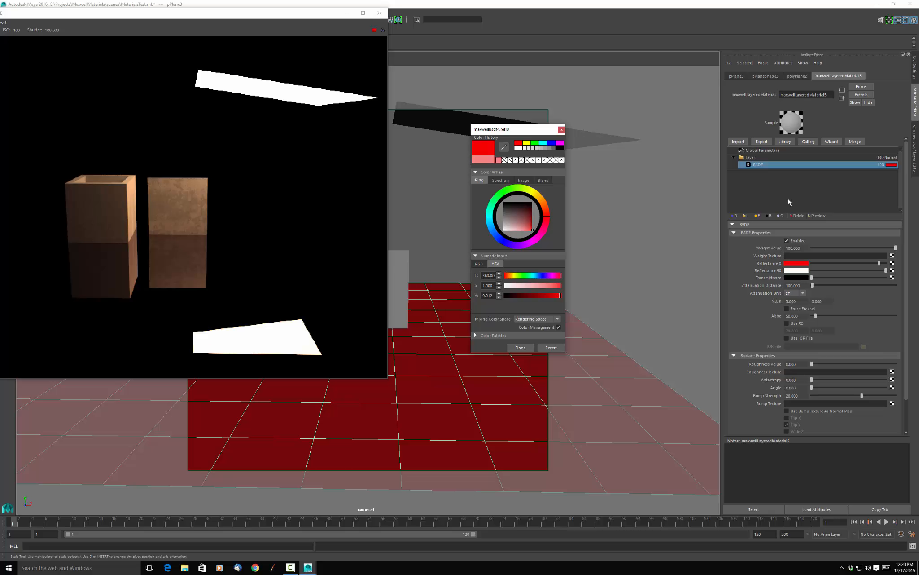
Try a light red Reflectance 90 color on the floor material, then return its saturation to 0 and close the color editor.
{"action": "left_click", "coordinate": [796, 271]}
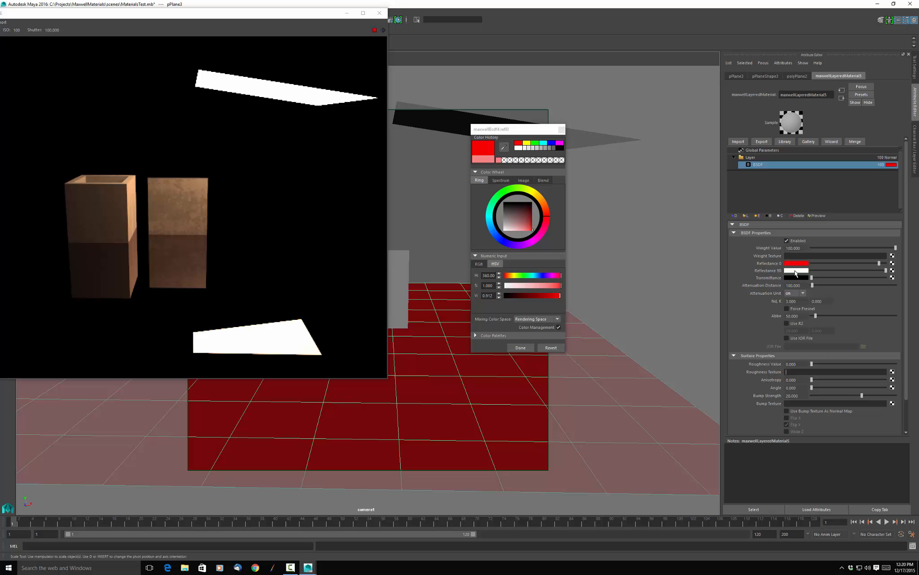
{"action": "left_click", "coordinate": [552, 285]}
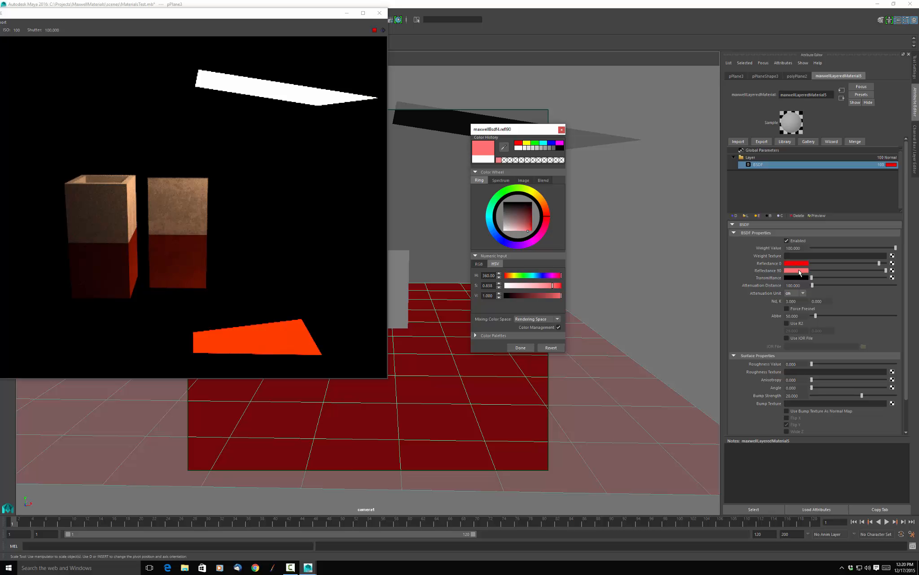
{"action": "left_click", "coordinate": [800, 271]}
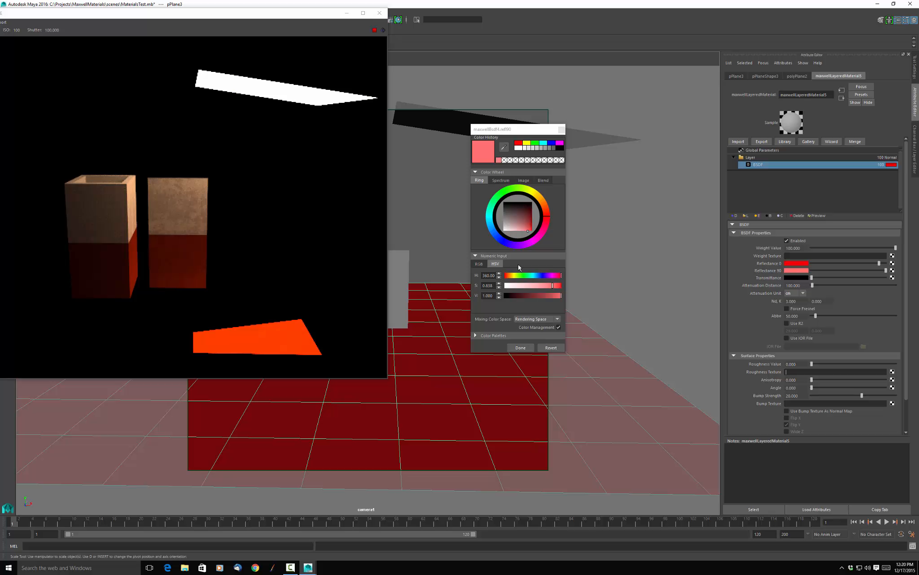
{"action": "left_click_drag", "start_coordinate": [516, 286], "coordinate": [503, 286]}
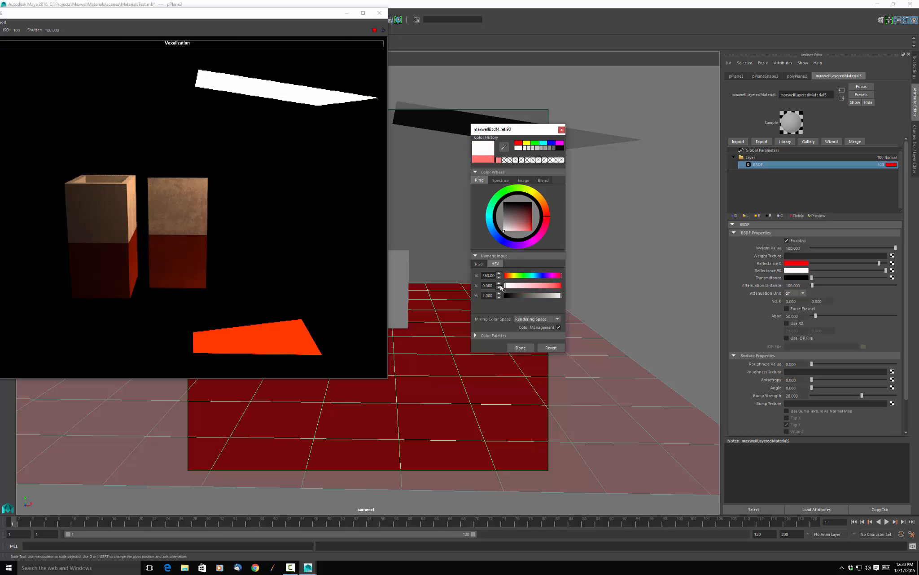
{"action": "left_click", "coordinate": [521, 347]}
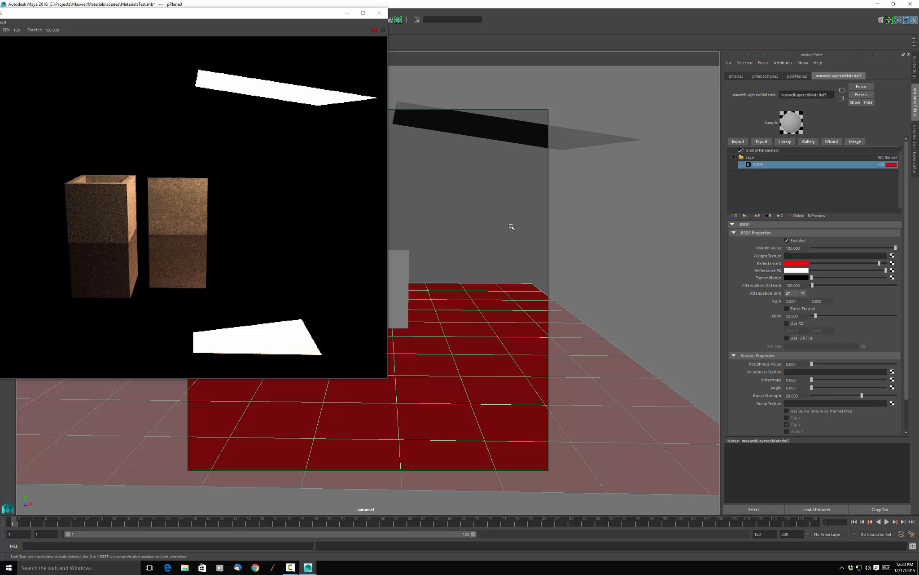
Set the floor material's roughness to about 50.2 and close the Maxwell FIRE preview.
{"action": "left_click", "coordinate": [250, 276]}
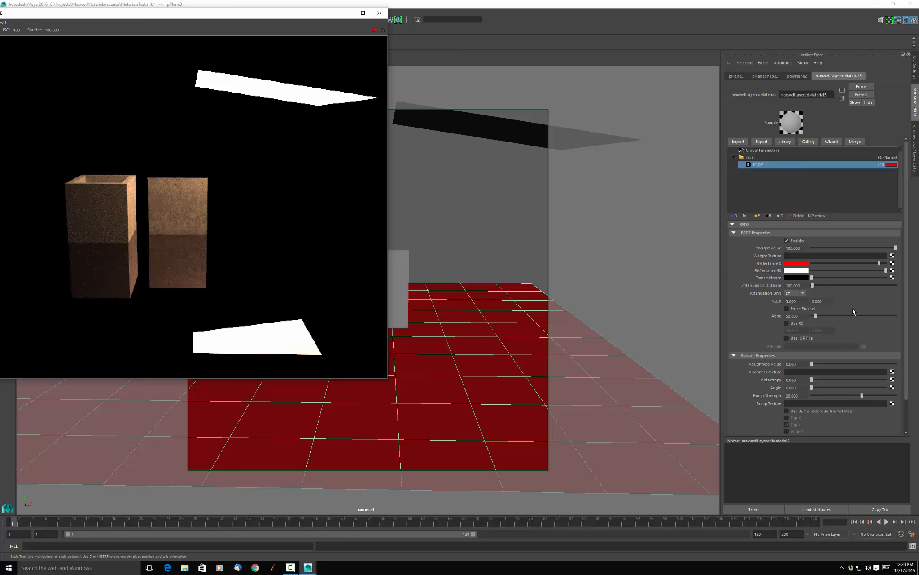
{"action": "left_click_drag", "start_coordinate": [812, 364], "coordinate": [858, 366]}
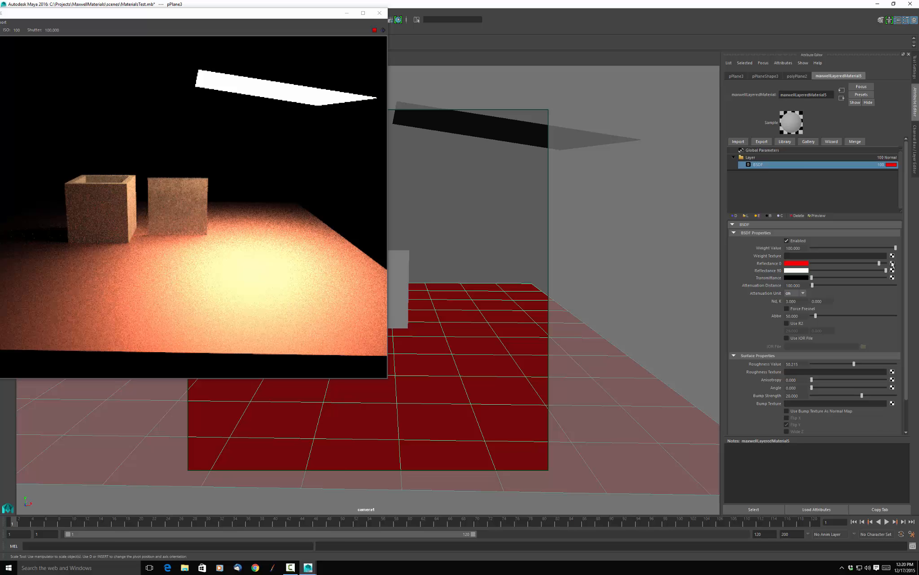
{"action": "left_click", "coordinate": [102, 200]}
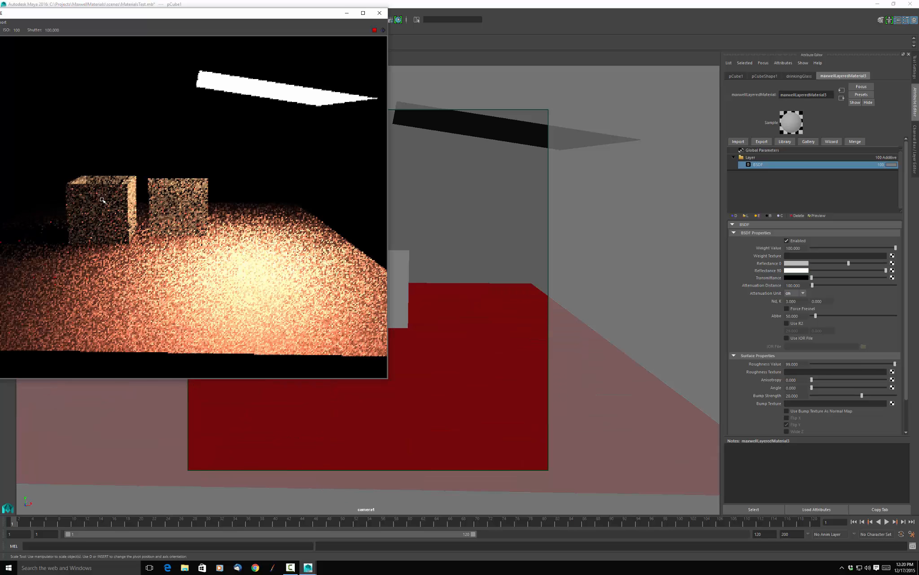
{"action": "left_click", "coordinate": [381, 13]}
{"action": "left_click", "coordinate": [456, 225]}
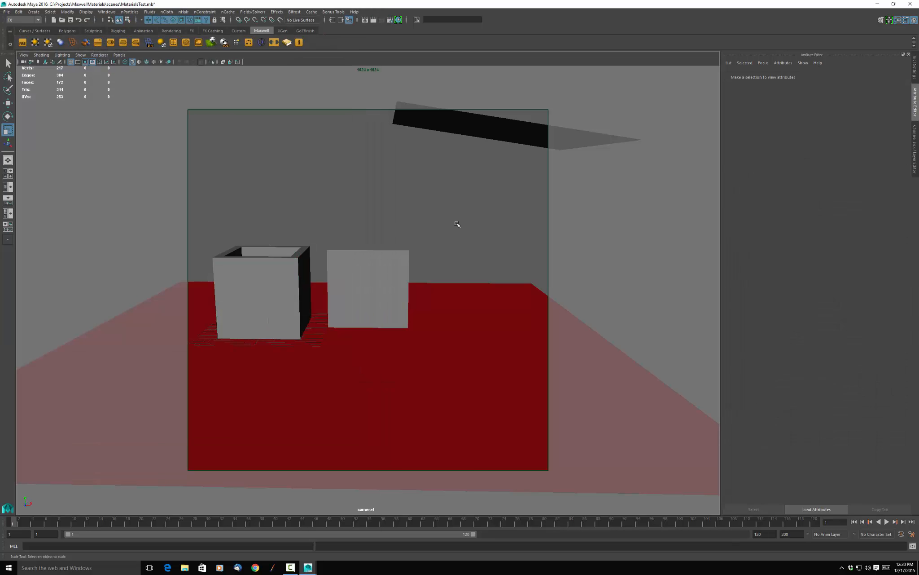
Load ConcreteBare0383_M.tif as a File texture in the Reflectance 0 of the open box's material.
{"action": "left_click", "coordinate": [266, 275]}
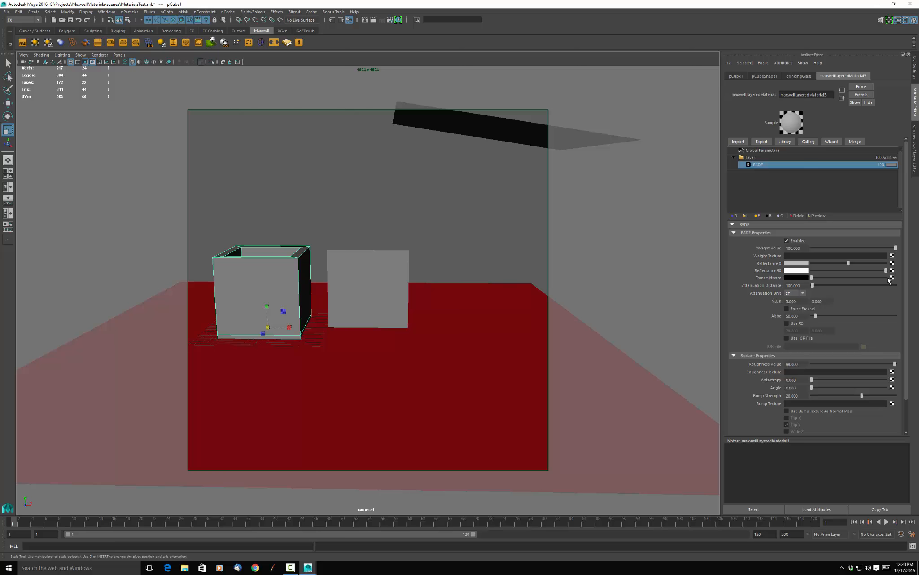
{"action": "left_click", "coordinate": [892, 264]}
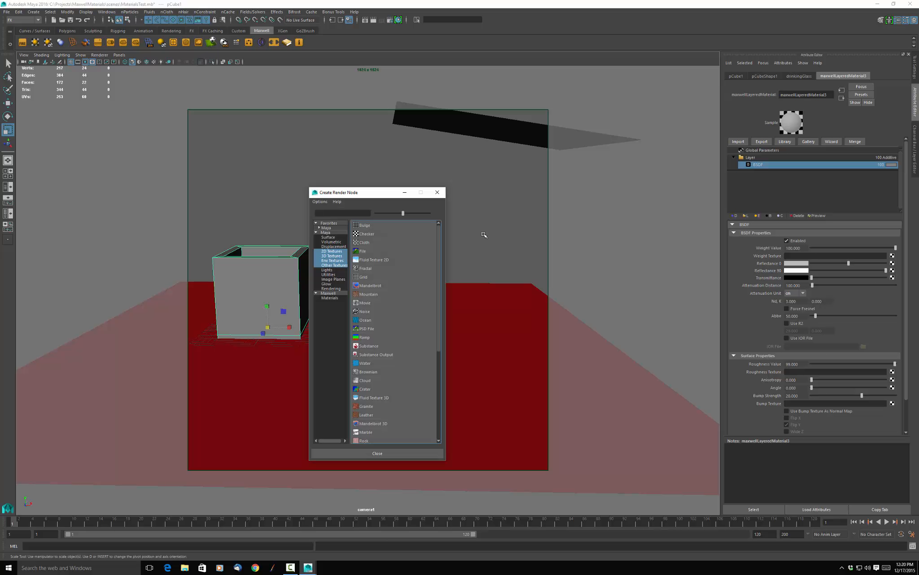
{"action": "left_click", "coordinate": [382, 252]}
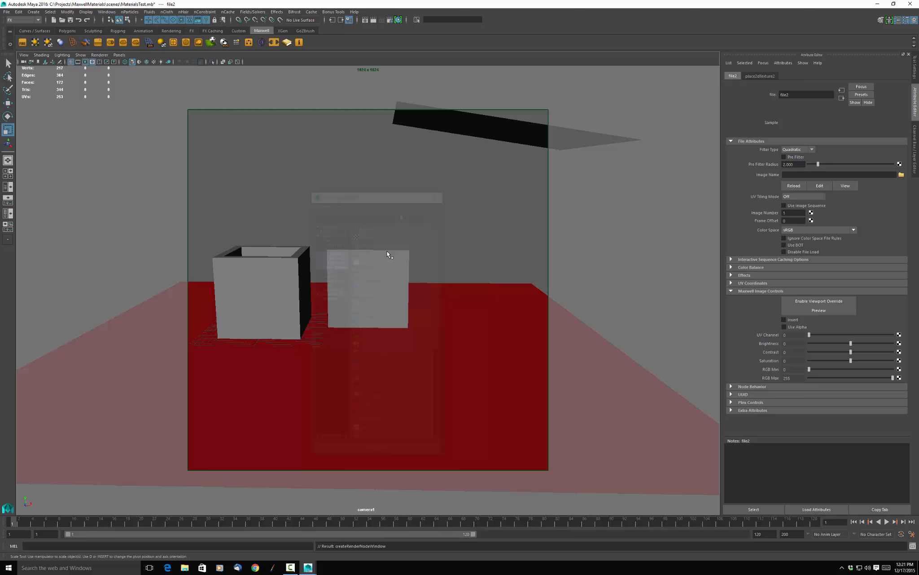
{"action": "left_click", "coordinate": [902, 175]}
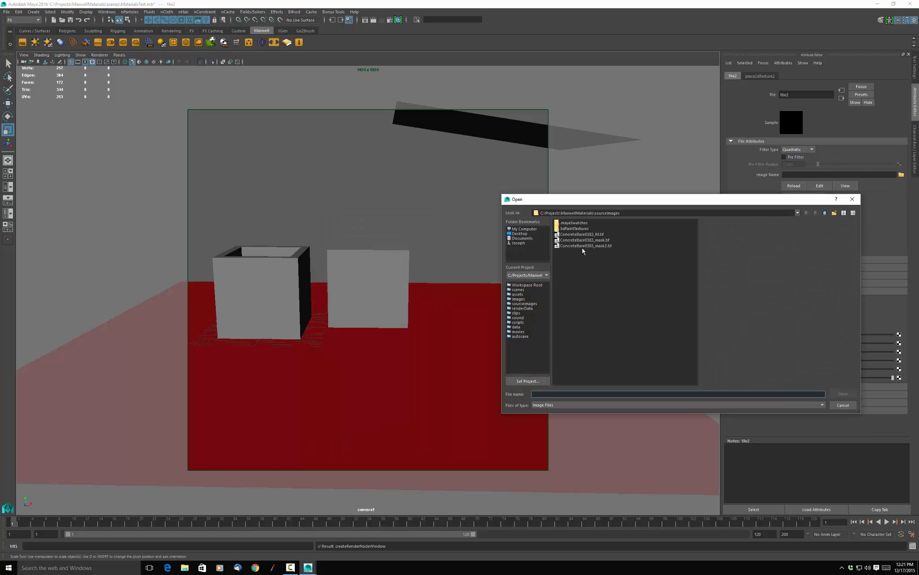
{"action": "left_click", "coordinate": [581, 234]}
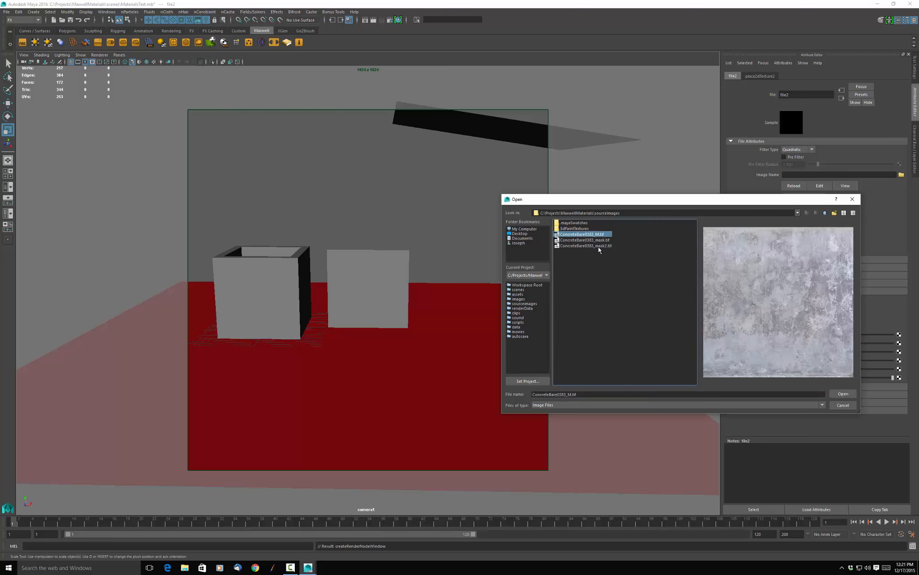
{"action": "left_click", "coordinate": [842, 394]}
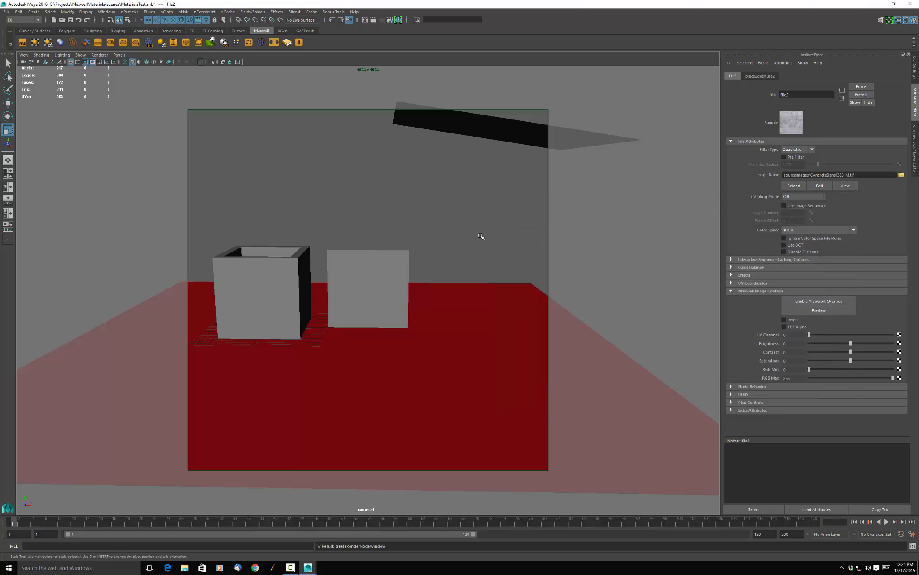
Render the scene in Maxwell to check the concrete texture on the box, then stop the render and close the render windows.
{"action": "left_click", "coordinate": [389, 206]}
{"action": "left_click", "coordinate": [374, 20]}
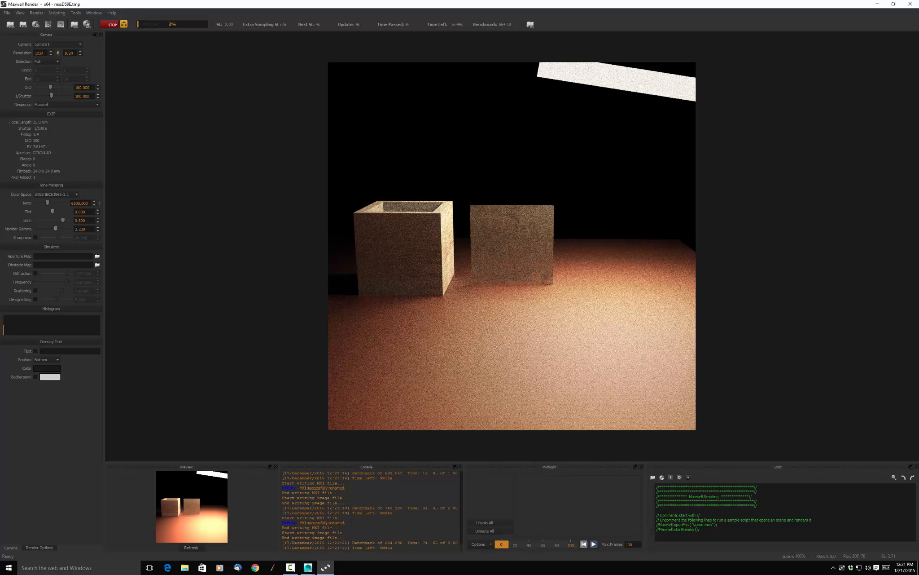
{"action": "left_click", "coordinate": [111, 26]}
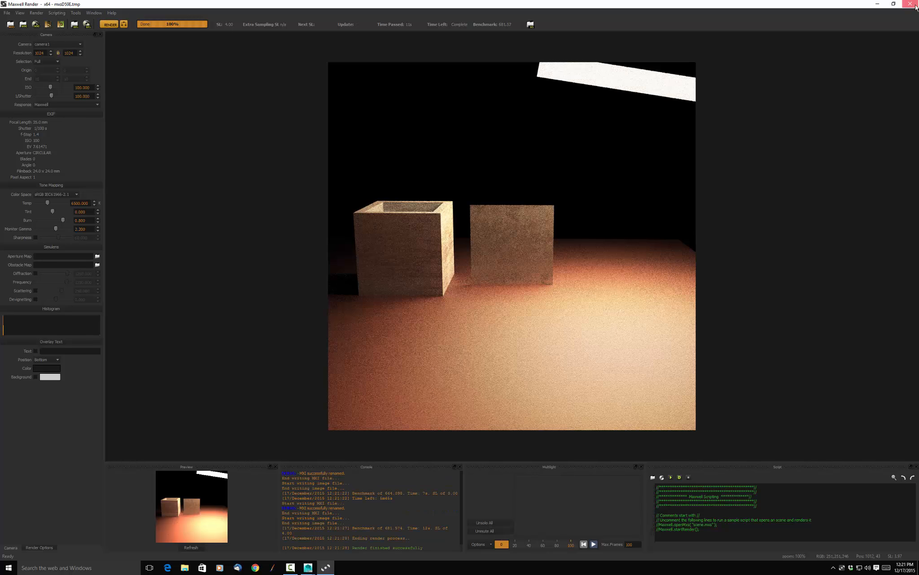
{"action": "left_click", "coordinate": [916, 7]}
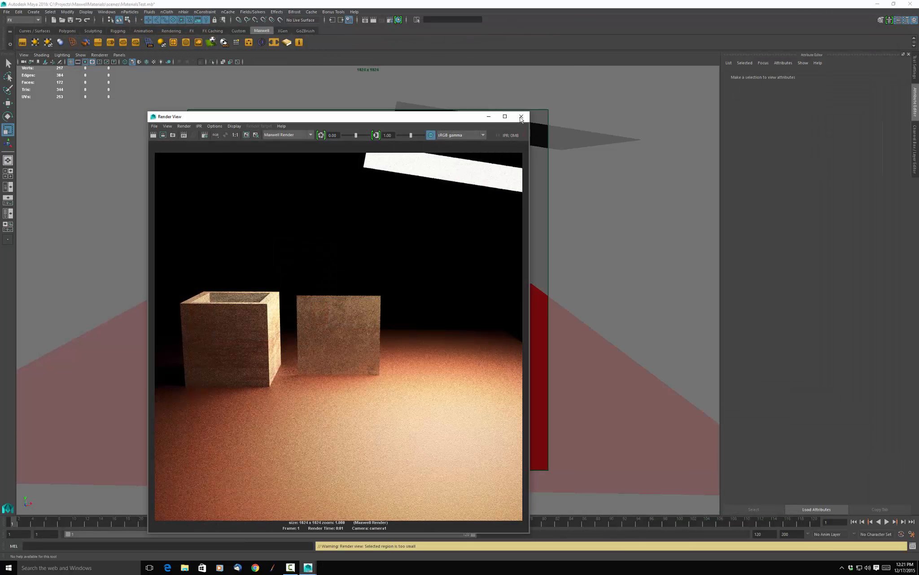
{"action": "left_click", "coordinate": [521, 118]}
Move the red floor plane straight down, well below the two boxes, and clear the selection.
{"action": "left_click", "coordinate": [435, 374]}
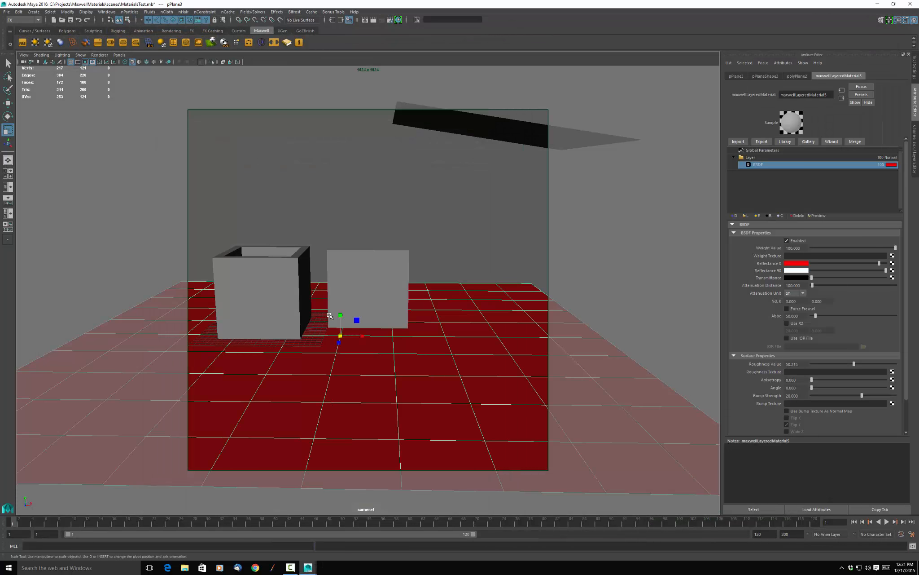
{"action": "key", "text": "w"}
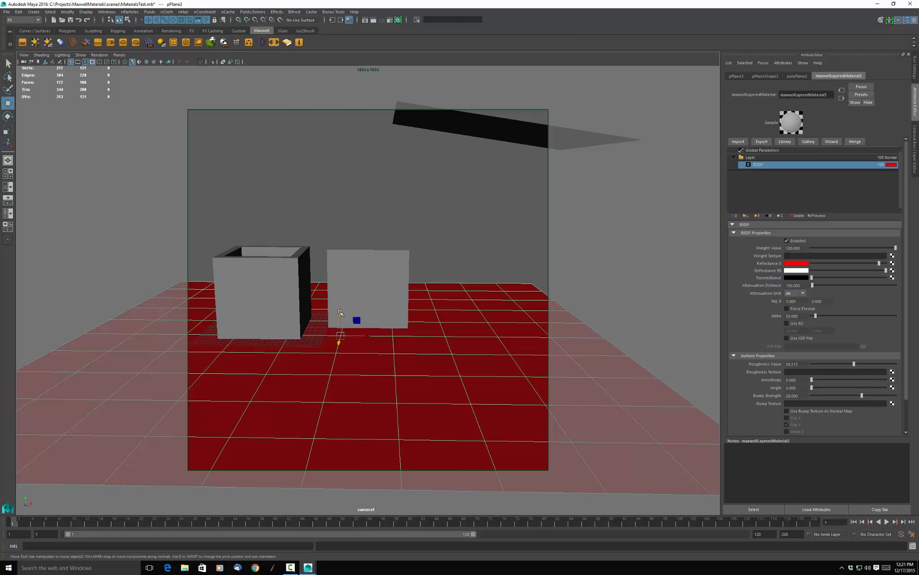
{"action": "left_click_drag", "start_coordinate": [340, 312], "coordinate": [355, 471]}
{"action": "left_click", "coordinate": [454, 159]}
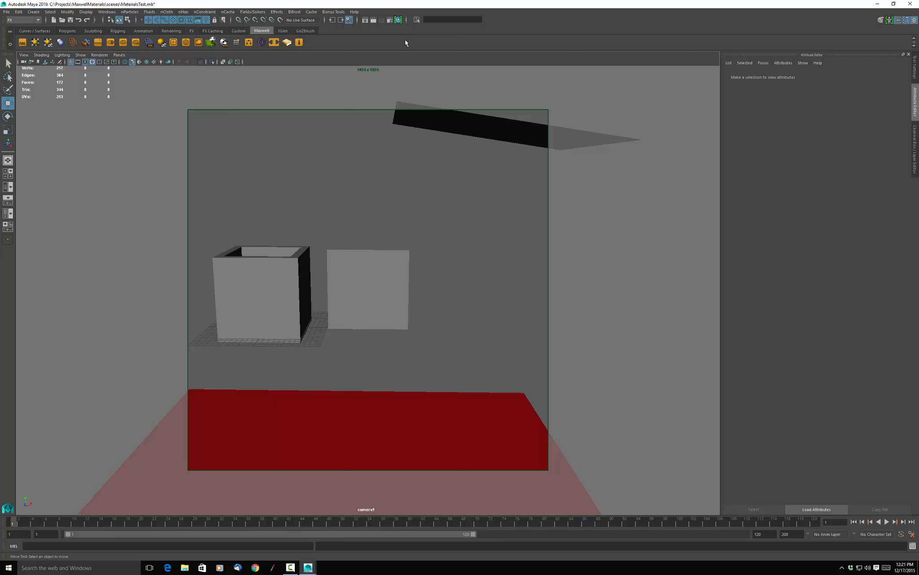
Set the Maxwell environment's Sky Type to Physical in the render settings and close them.
{"action": "left_click", "coordinate": [390, 20]}
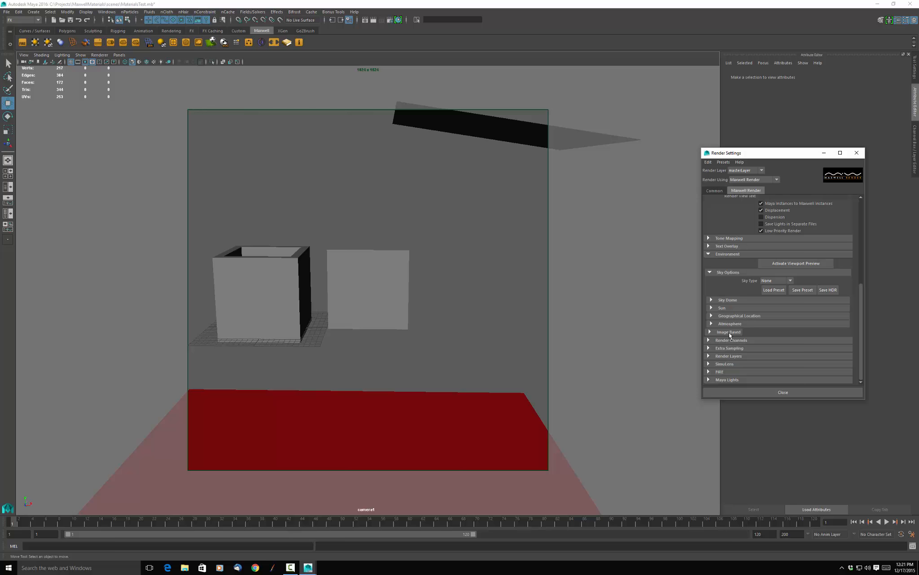
{"action": "left_click", "coordinate": [768, 282]}
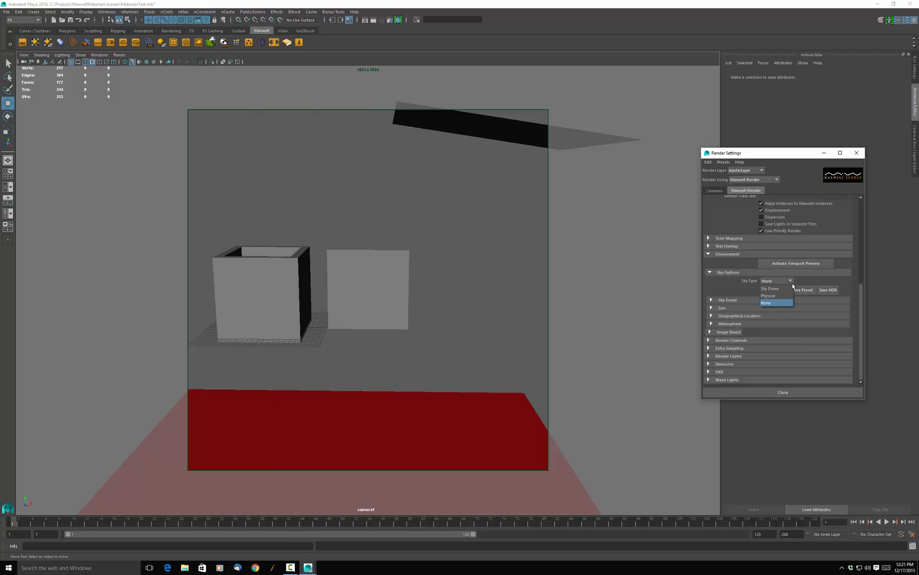
{"action": "left_click", "coordinate": [769, 291]}
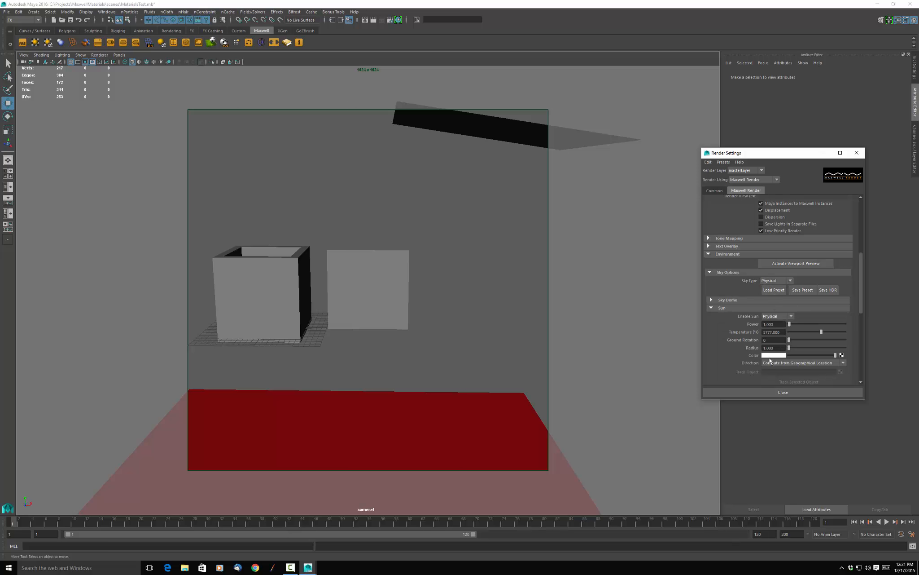
{"action": "left_click", "coordinate": [753, 393]}
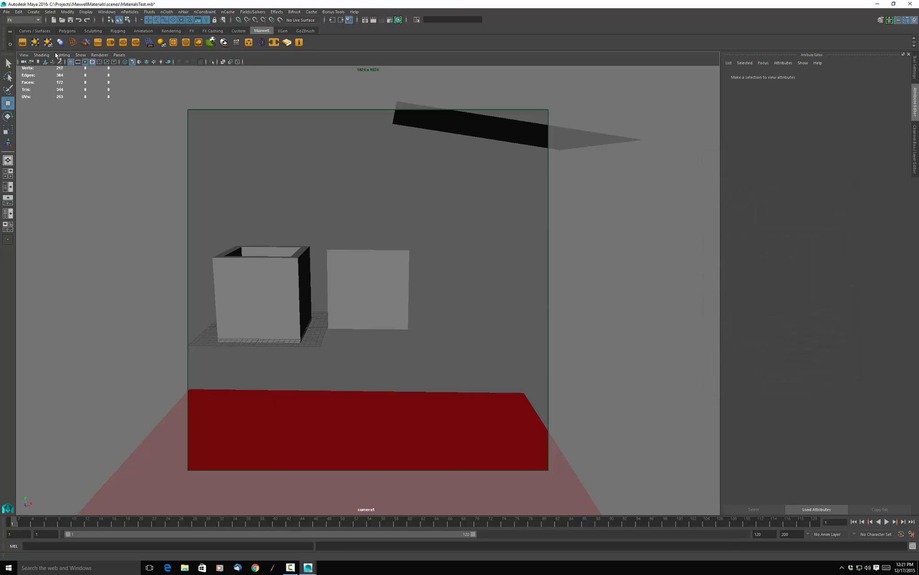
Start the Maxwell FIRE preview, select the viewport's camera and expand its Maxwell Render attributes.
{"action": "left_click", "coordinate": [22, 42]}
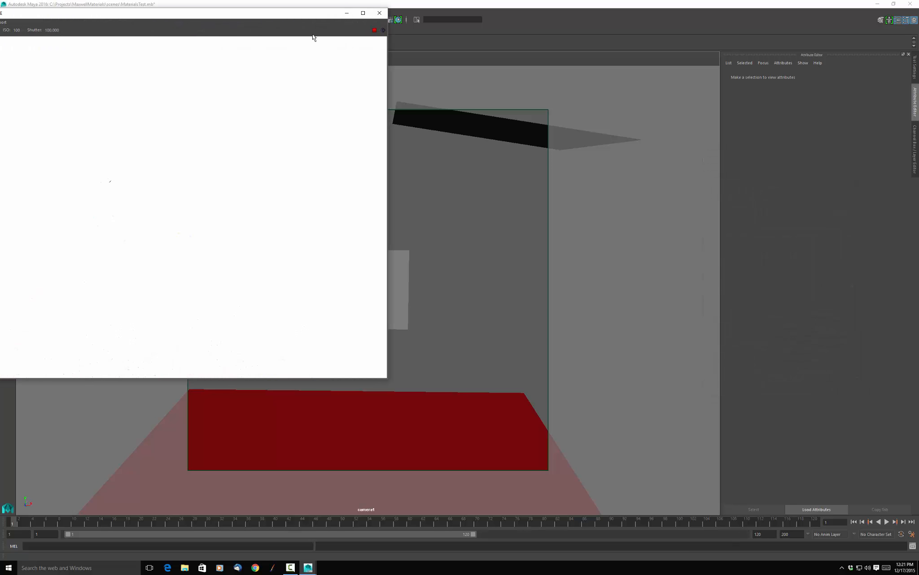
{"action": "left_click_drag", "start_coordinate": [308, 8], "coordinate": [356, 200]}
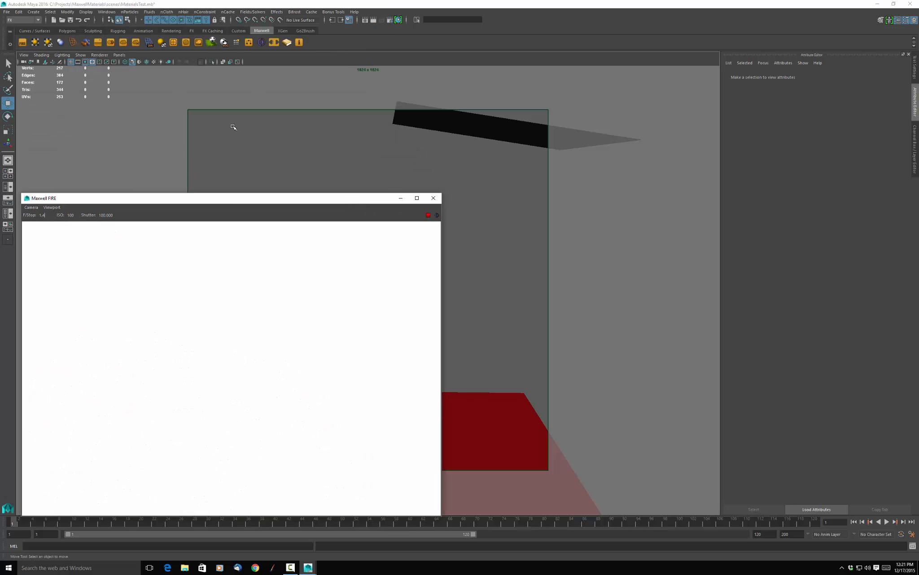
{"action": "left_click", "coordinate": [24, 55]}
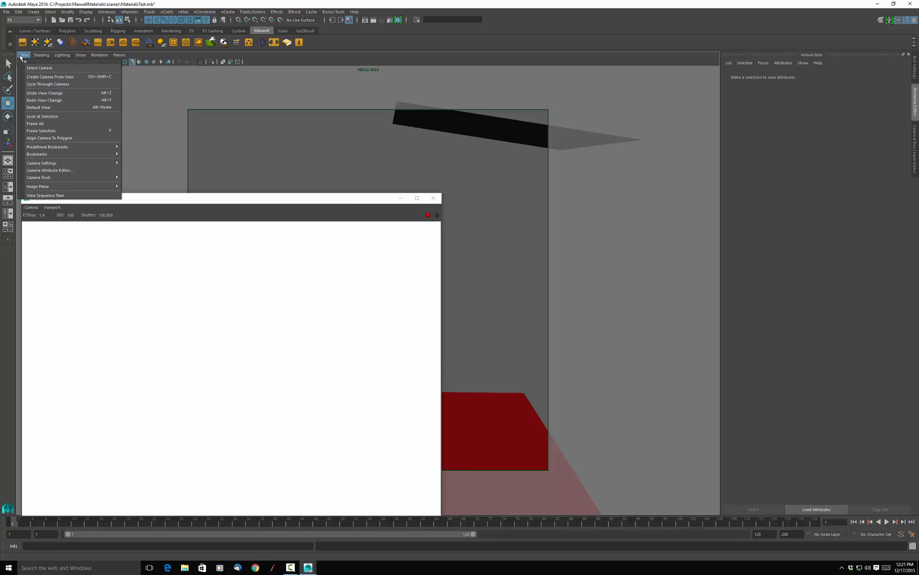
{"action": "left_click", "coordinate": [38, 68]}
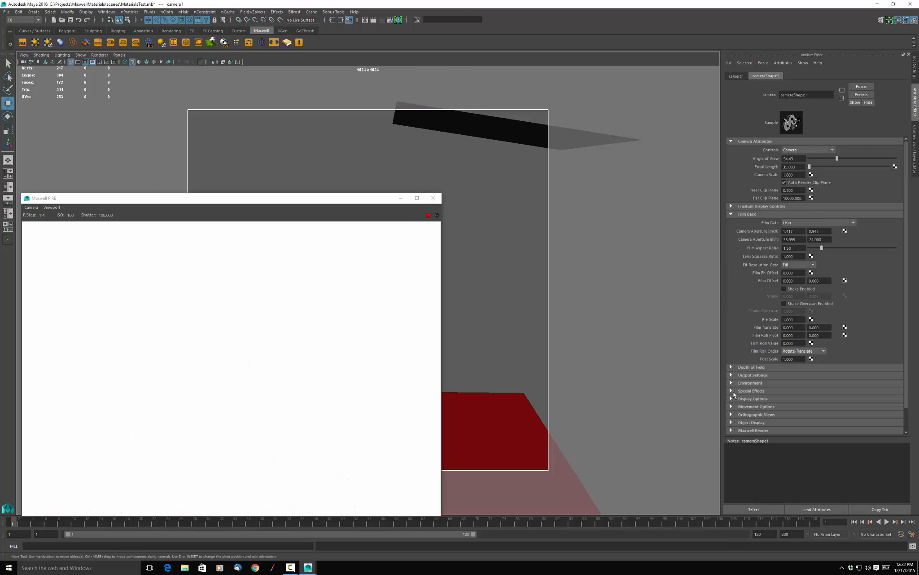
{"action": "scroll", "coordinate": [735, 398], "scroll_direction": "down", "scroll_amount": 2}
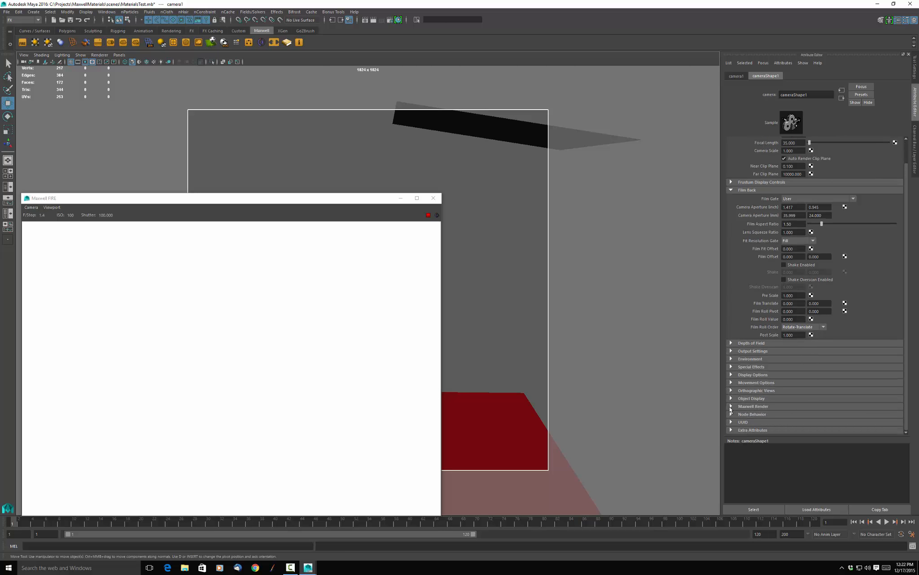
{"action": "left_click", "coordinate": [732, 406]}
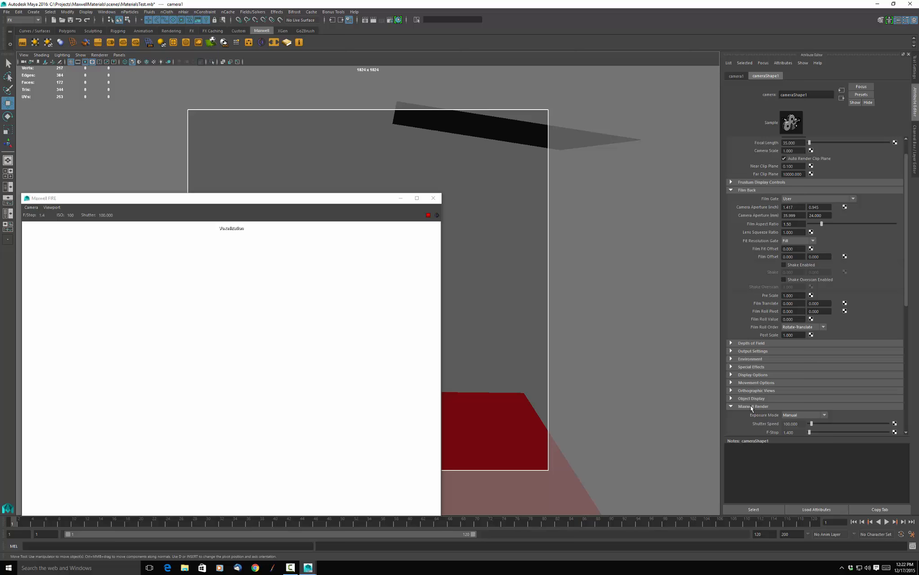
Raise the camera's Maxwell shutter speed, trying 1000 and about 2726 before setting it to 5000.
{"action": "left_click", "coordinate": [803, 424]}
{"action": "type", "text": "1"}
{"action": "key", "text": "Return"}
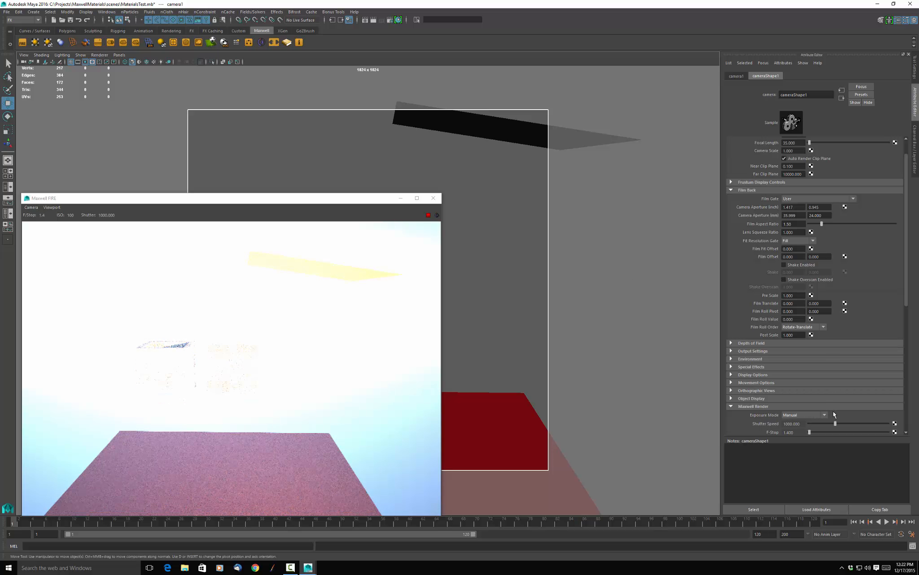
{"action": "left_click_drag", "start_coordinate": [839, 426], "coordinate": [856, 428]}
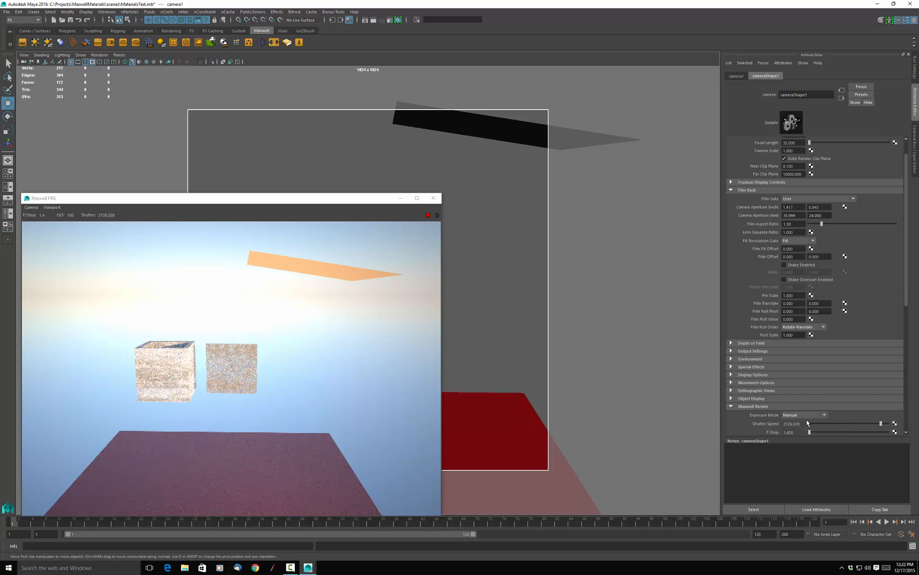
{"action": "double_click", "coordinate": [793, 424]}
{"action": "type", "text": "5000"}
{"action": "key", "text": "Return"}
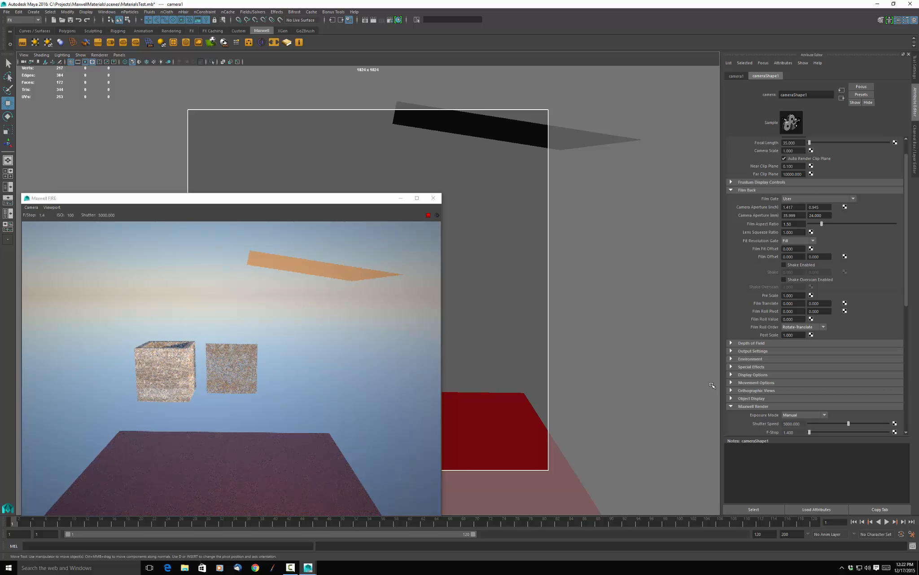
Reposition the FIRE preview window, move the camera closer and orbit it to face a corner of the open box.
{"action": "left_click_drag", "start_coordinate": [372, 200], "coordinate": [420, 239]}
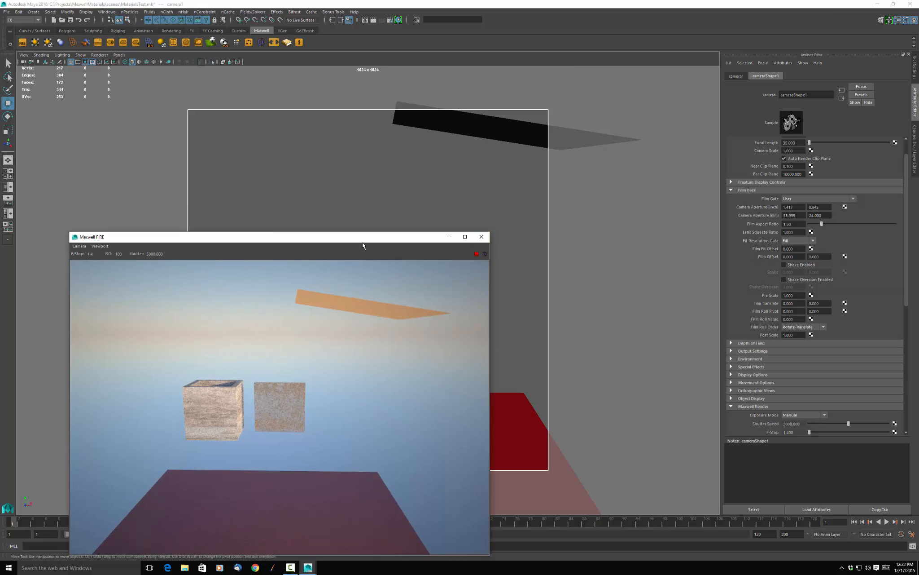
{"action": "left_click_drag", "start_coordinate": [334, 234], "coordinate": [332, 105]}
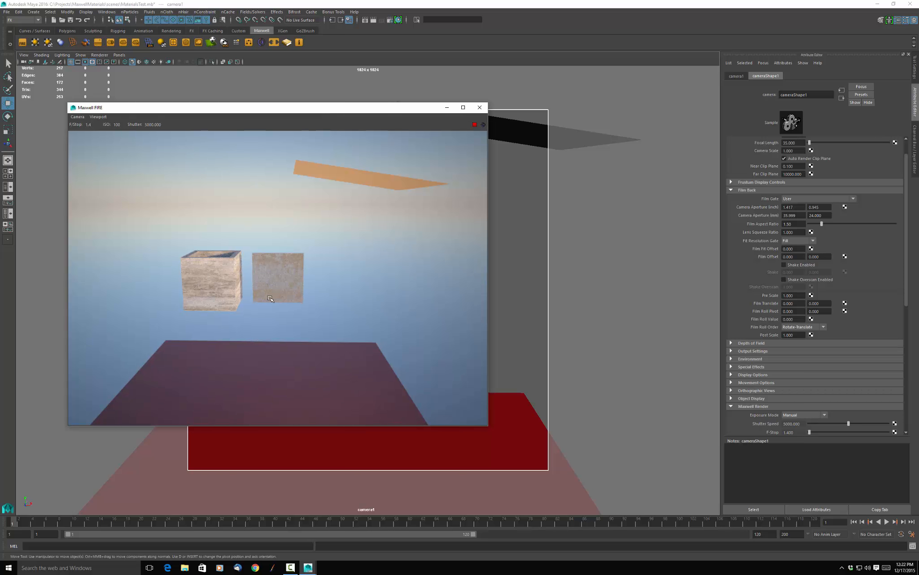
{"action": "scroll", "coordinate": [217, 279], "scroll_direction": "up", "scroll_amount": 2}
{"action": "scroll", "coordinate": [218, 279], "scroll_direction": "up", "scroll_amount": 2}
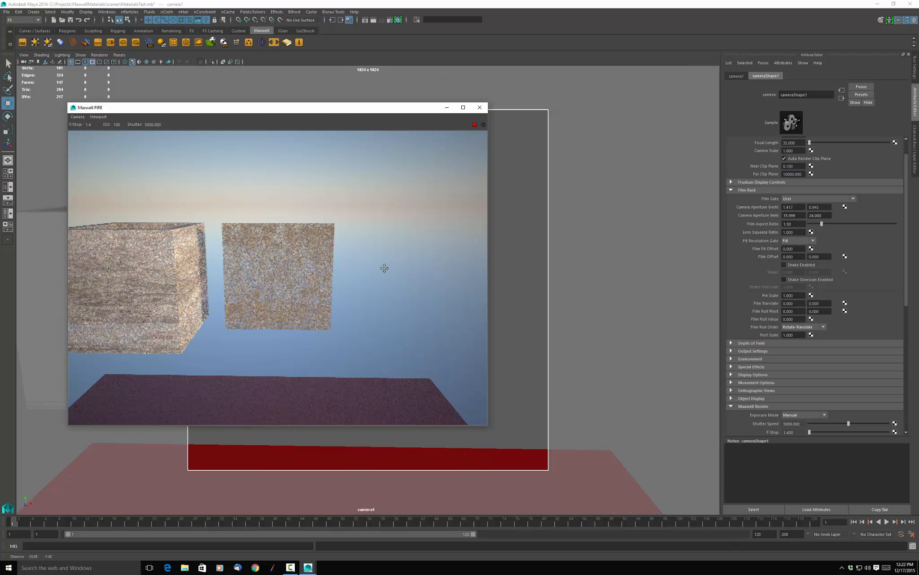
{"action": "left_click_drag", "start_coordinate": [385, 268], "coordinate": [238, 272], "text": "alt"}
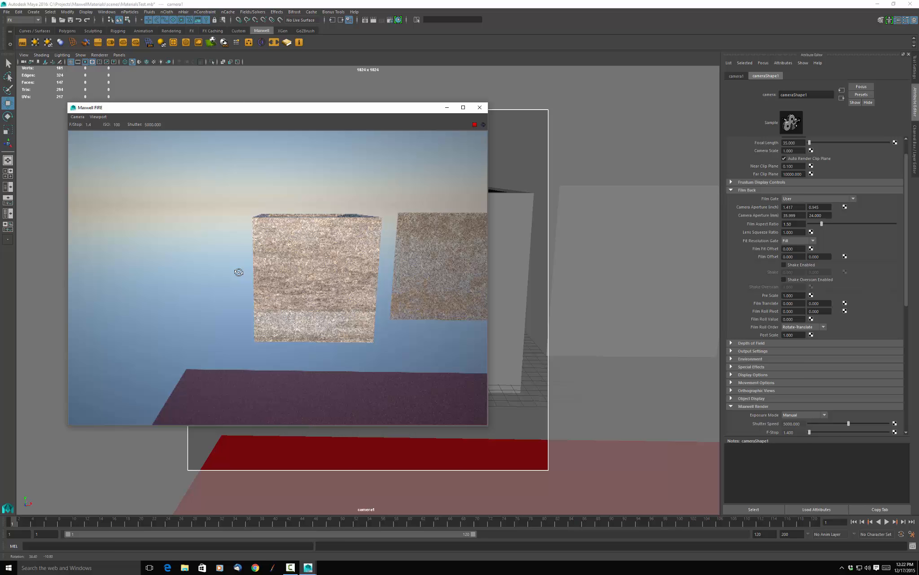
{"action": "left_click_drag", "start_coordinate": [239, 272], "coordinate": [379, 261], "text": "alt"}
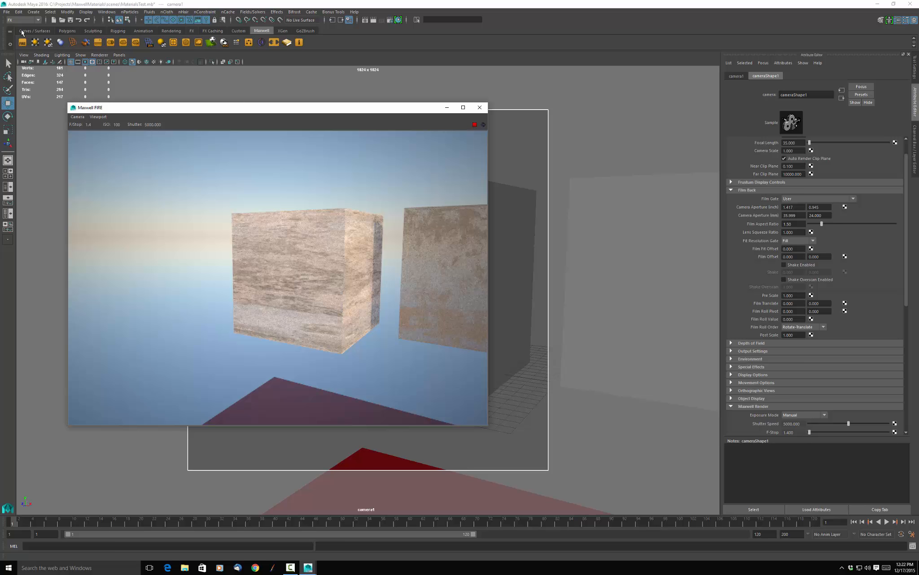
Load ConcreteBare0383_M.tif as a File texture in the Reflectance 90 of the open box's material.
{"action": "left_click", "coordinate": [444, 248]}
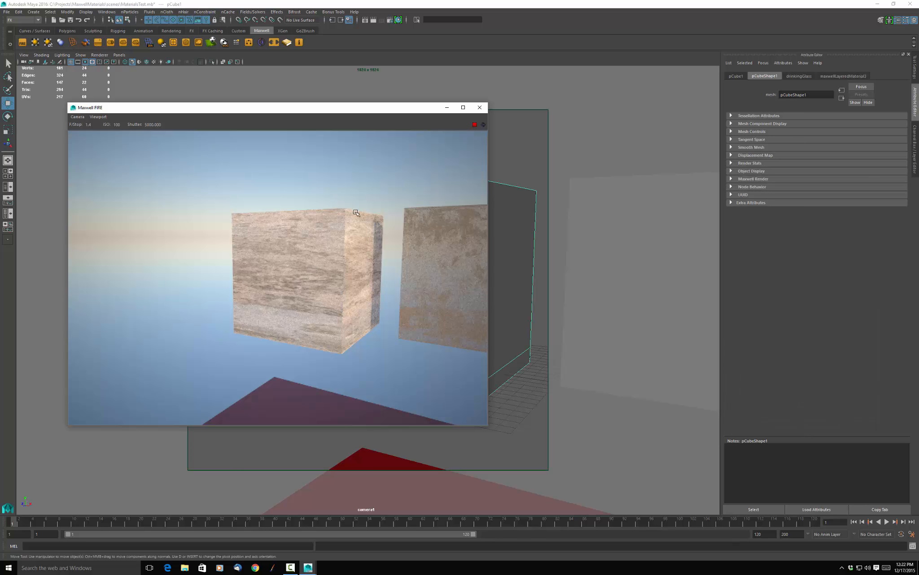
{"action": "left_click", "coordinate": [850, 77]}
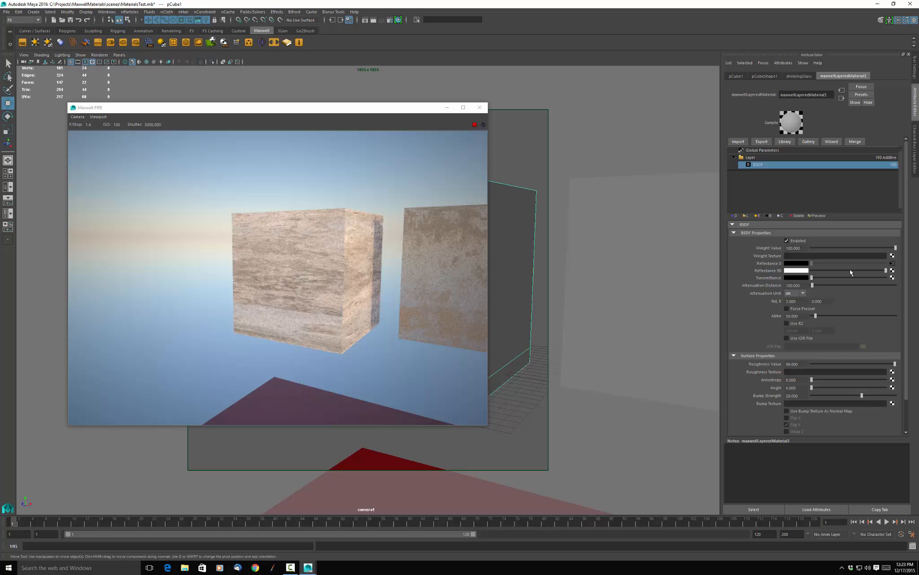
{"action": "left_click", "coordinate": [893, 270]}
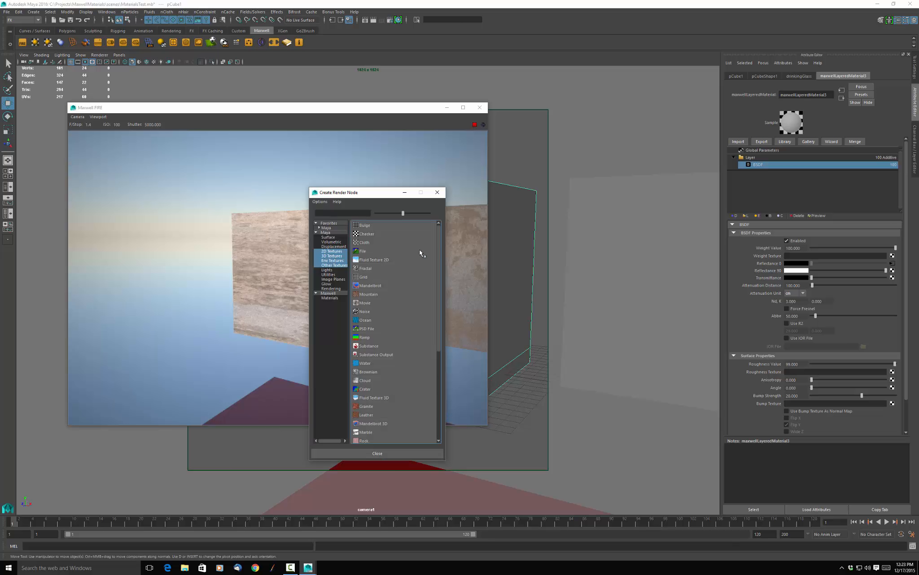
{"action": "left_click", "coordinate": [391, 253]}
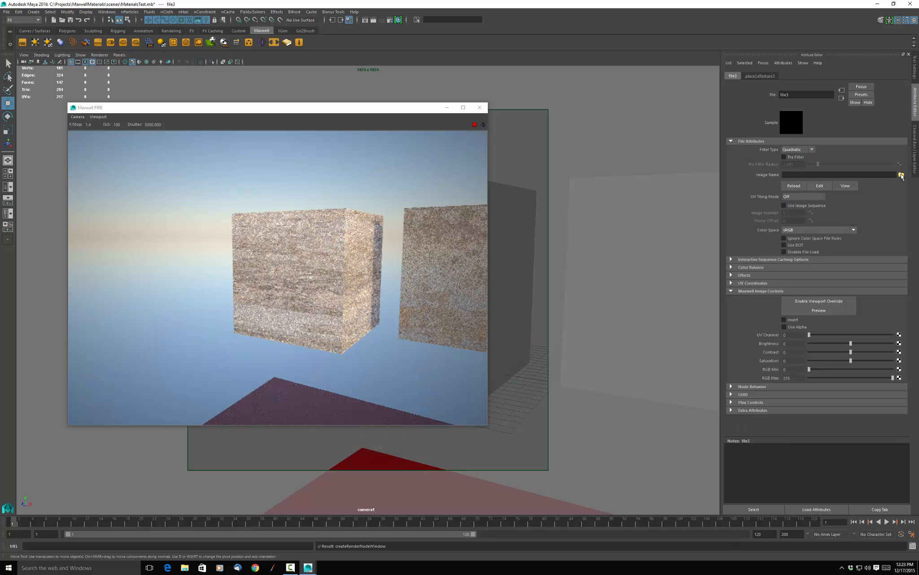
{"action": "left_click", "coordinate": [902, 174]}
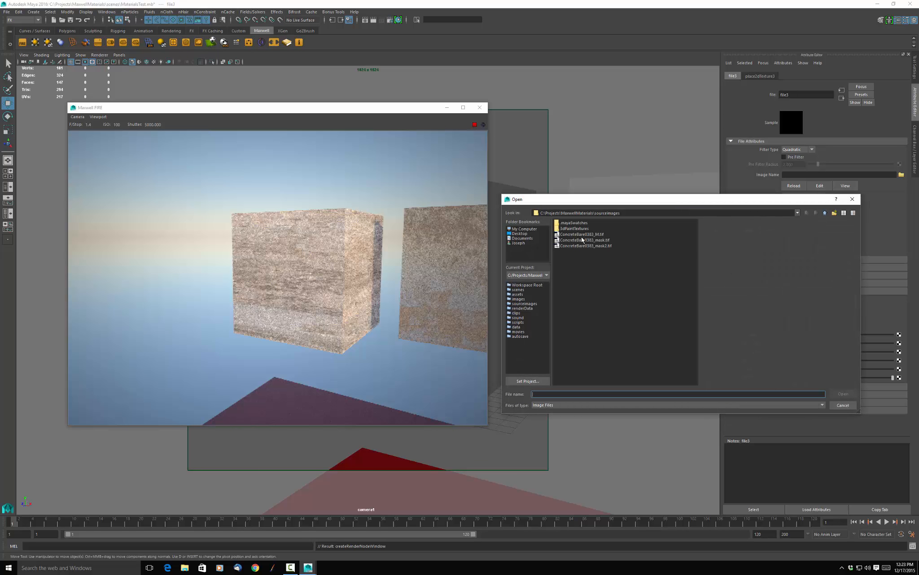
{"action": "left_click", "coordinate": [582, 234]}
{"action": "left_click", "coordinate": [844, 393]}
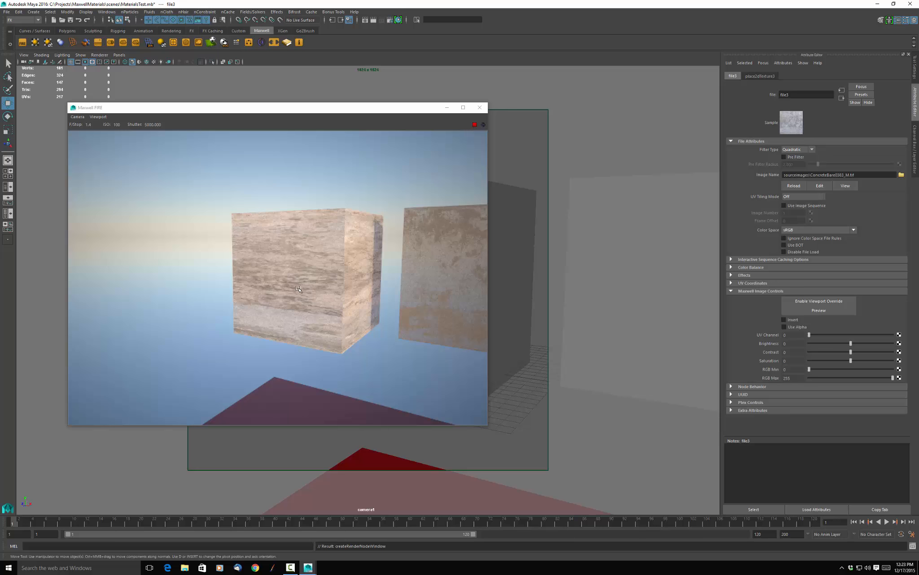
Lower the brightness of the open box's Reflectance 0 concrete texture to about -19 in its Maxwell image controls.
{"action": "left_click", "coordinate": [300, 273]}
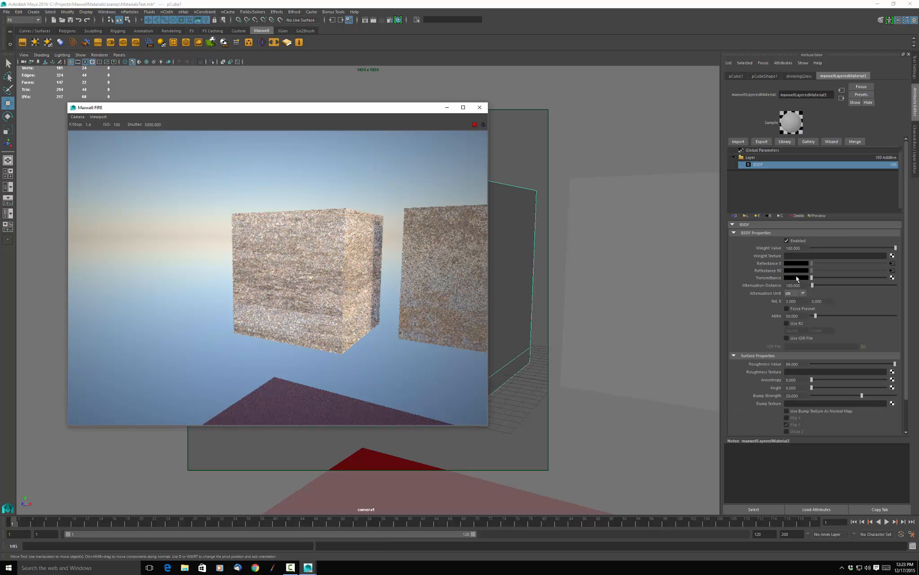
{"action": "left_click", "coordinate": [892, 264]}
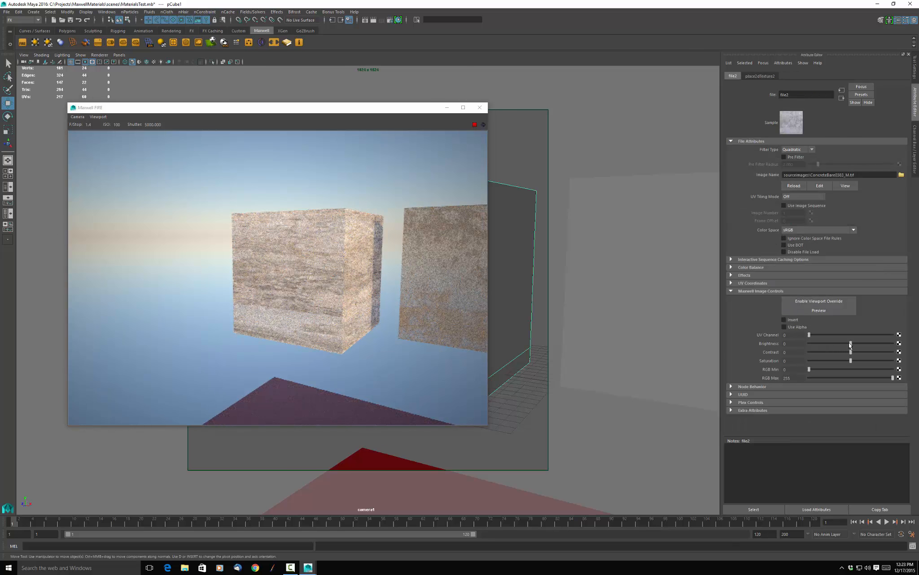
{"action": "left_click_drag", "start_coordinate": [852, 345], "coordinate": [849, 347]}
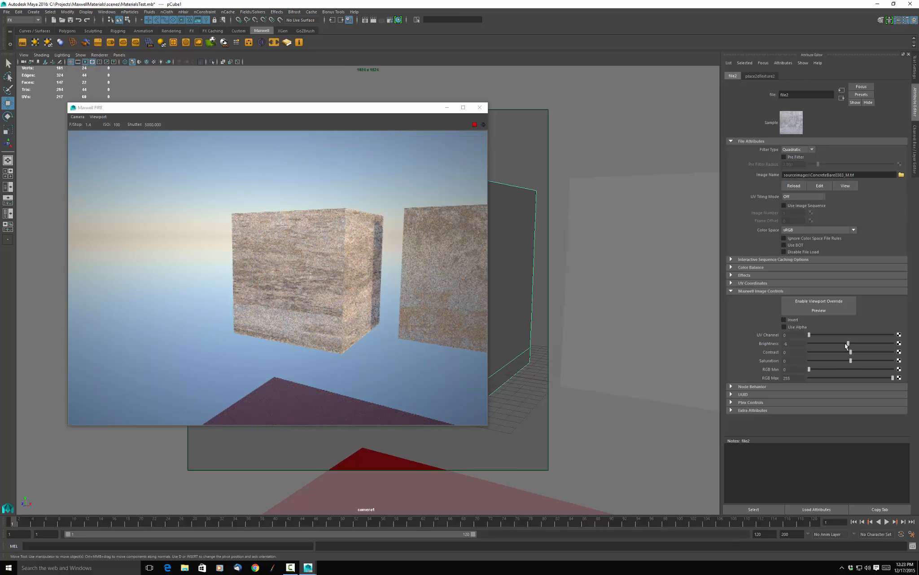
{"action": "left_click_drag", "start_coordinate": [846, 346], "coordinate": [844, 346]}
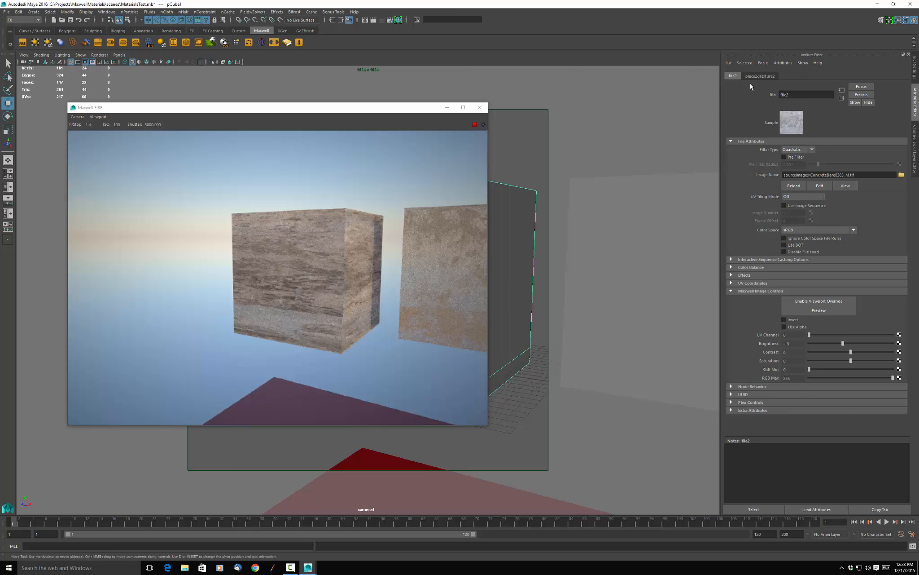
Disconnect the concrete texture from Reflectance 90 in the open box's BSDF, colour it bright pink and lower the roughness to about 40.8.
{"action": "left_click", "coordinate": [351, 243]}
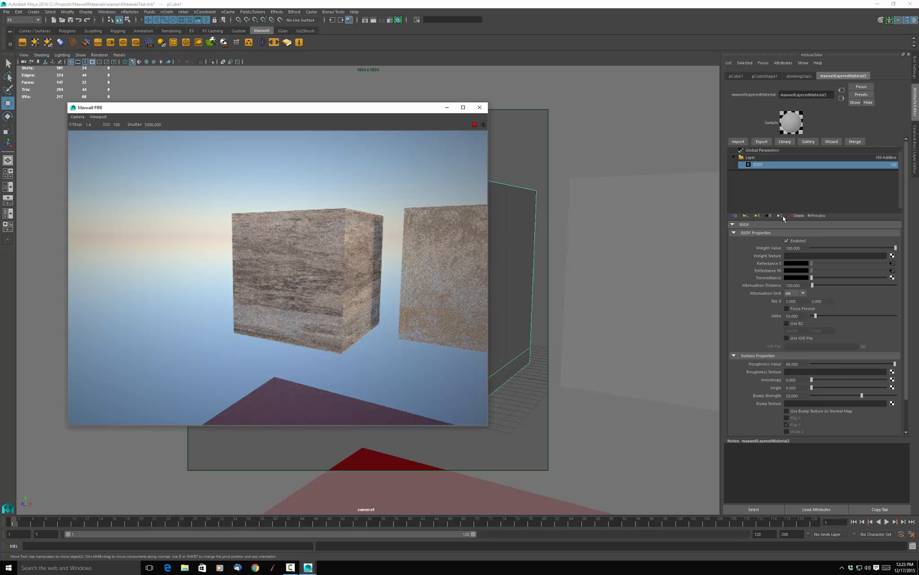
{"action": "left_click", "coordinate": [777, 159]}
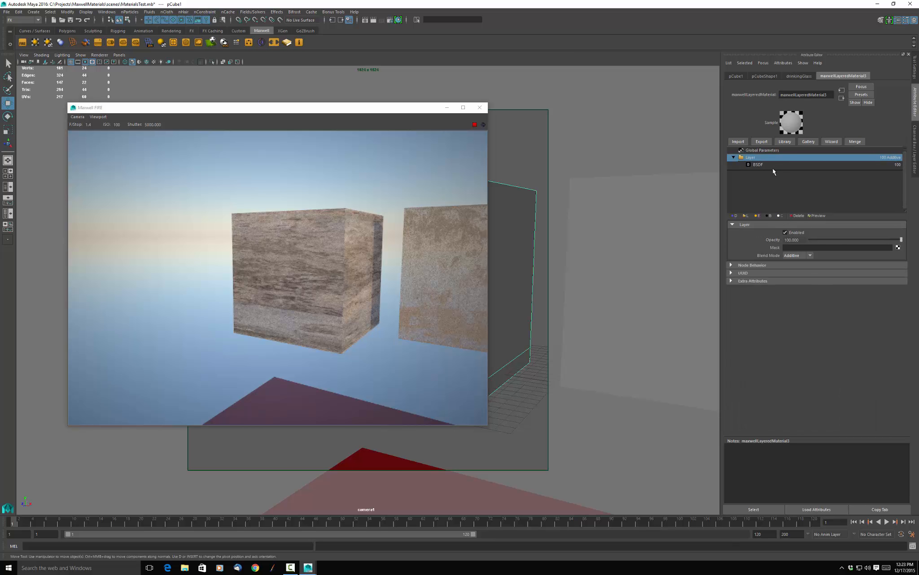
{"action": "left_click", "coordinate": [774, 165]}
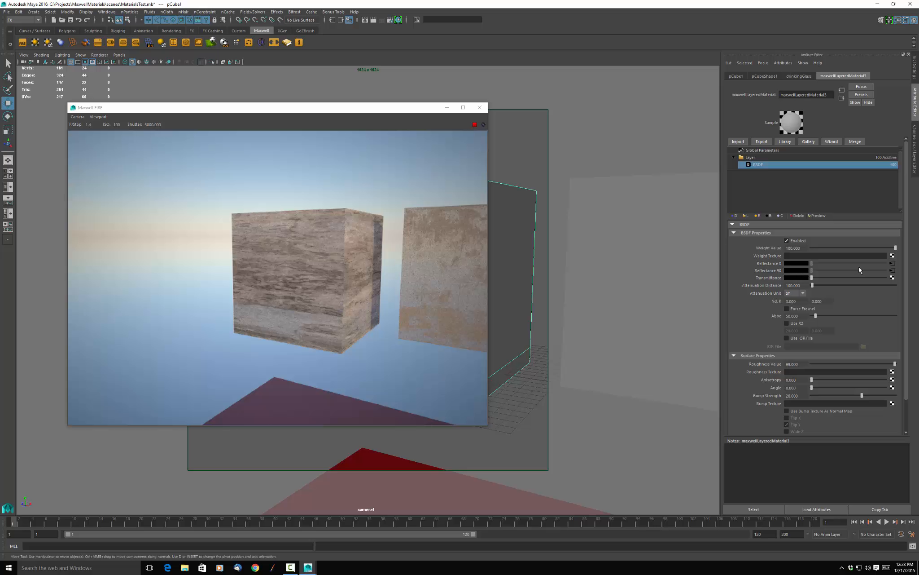
{"action": "right_click", "coordinate": [762, 271]}
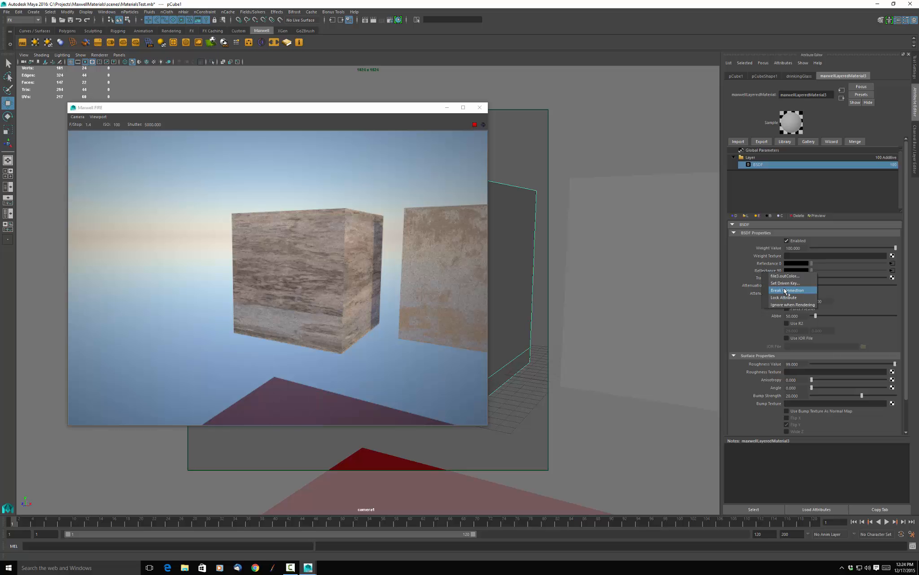
{"action": "left_click", "coordinate": [786, 290]}
{"action": "left_click", "coordinate": [797, 270]}
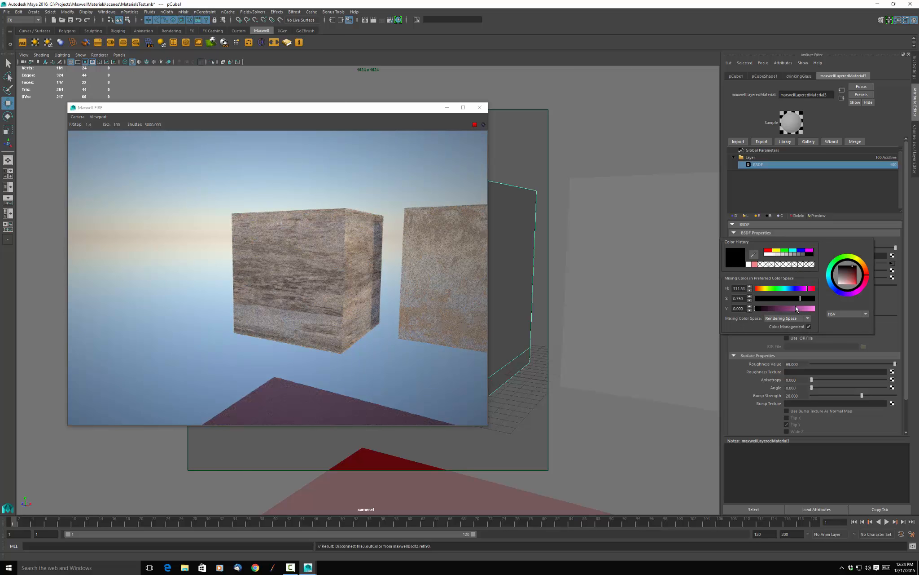
{"action": "left_click_drag", "start_coordinate": [796, 309], "coordinate": [817, 296]}
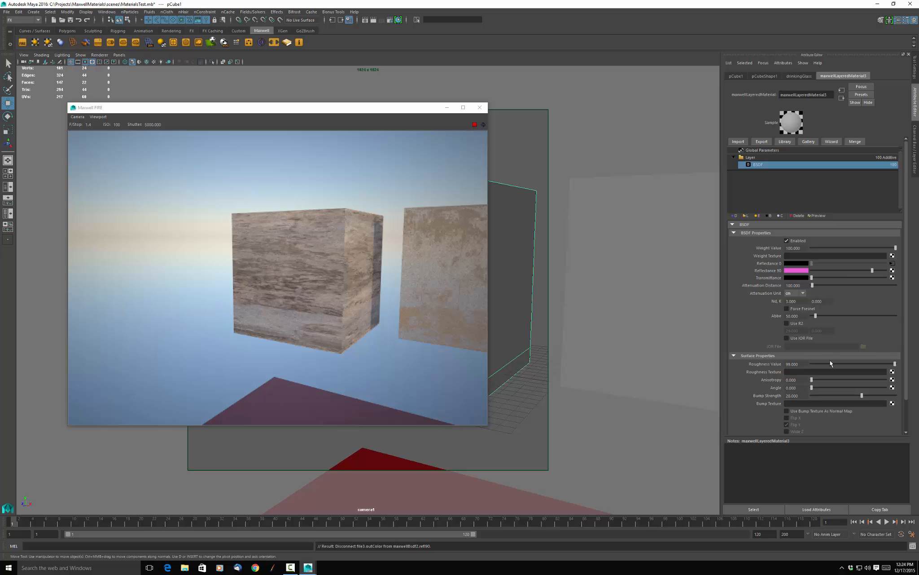
{"action": "left_click_drag", "start_coordinate": [892, 364], "coordinate": [847, 364]}
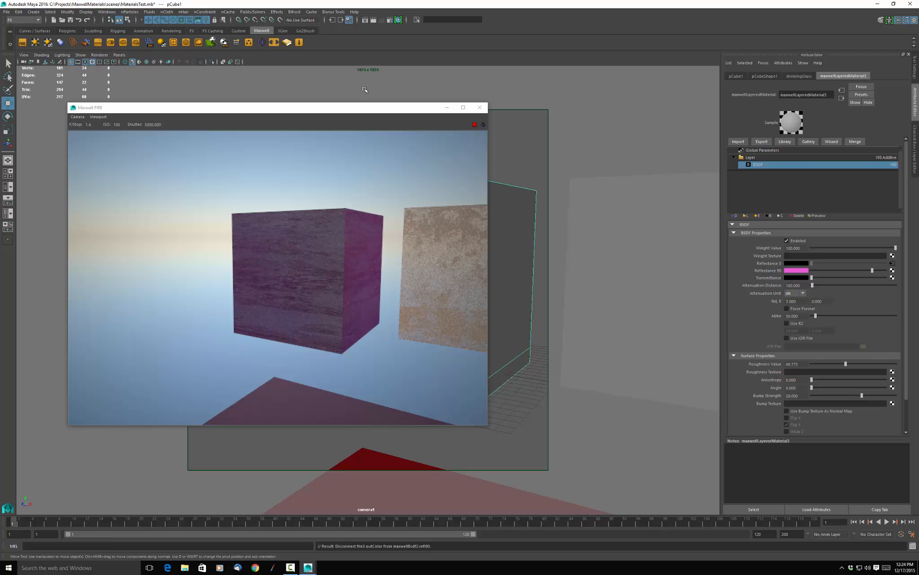
Orbit the camera to face the open box's front side and reposition the FIRE preview window to compare the pink reflectance.
{"action": "left_click", "coordinate": [394, 116]}
{"action": "left_click_drag", "start_coordinate": [395, 116], "coordinate": [788, 172]}
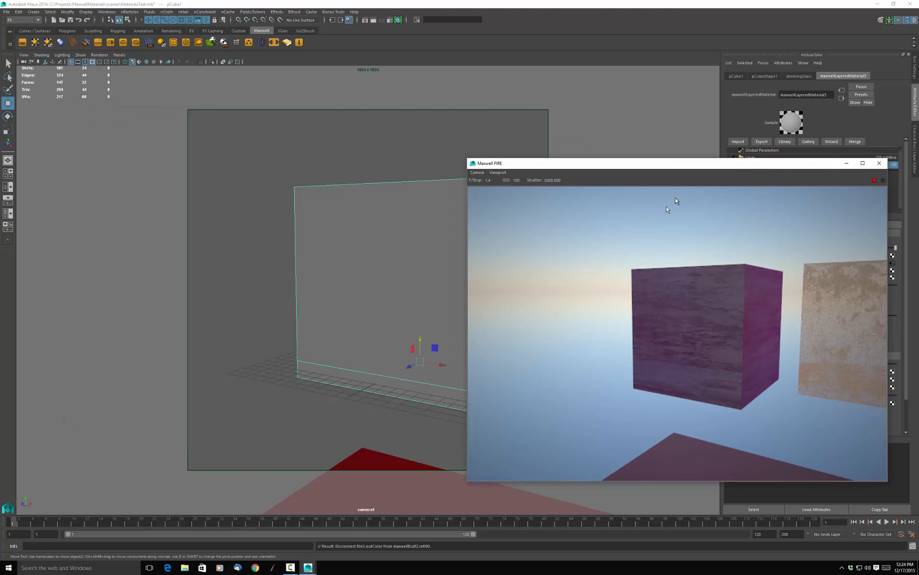
{"action": "left_click_drag", "start_coordinate": [341, 136], "coordinate": [372, 133], "text": "alt"}
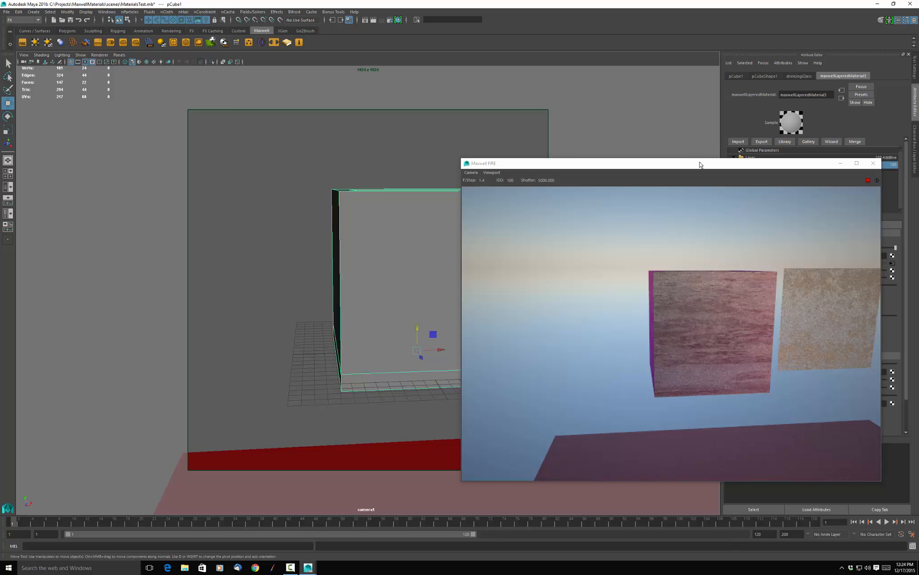
{"action": "left_click_drag", "start_coordinate": [699, 165], "coordinate": [291, 74]}
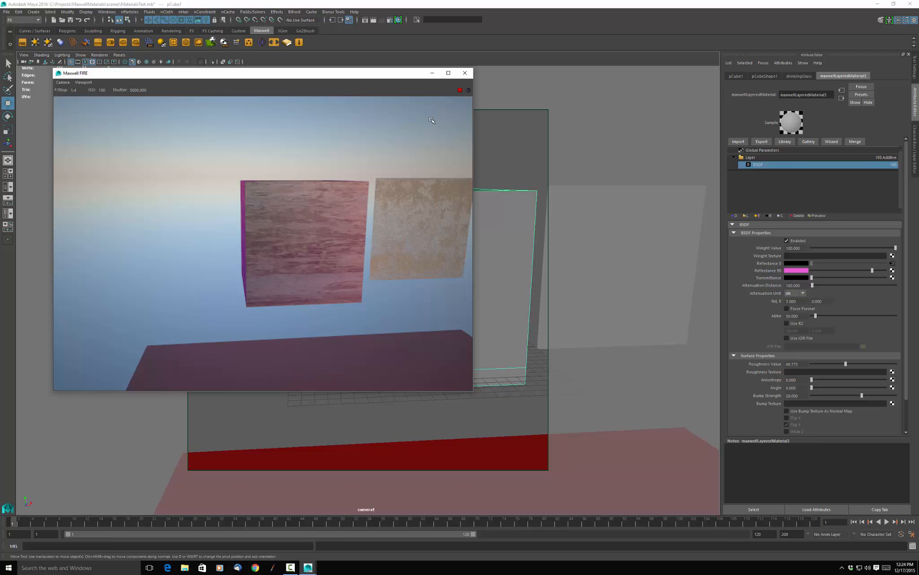
Turn on smooth mesh preview for the open box and orbit the camera to look slightly down into it, keeping the FIRE preview clear.
{"action": "left_click_drag", "start_coordinate": [346, 76], "coordinate": [708, 261]}
{"action": "left_click", "coordinate": [390, 220]}
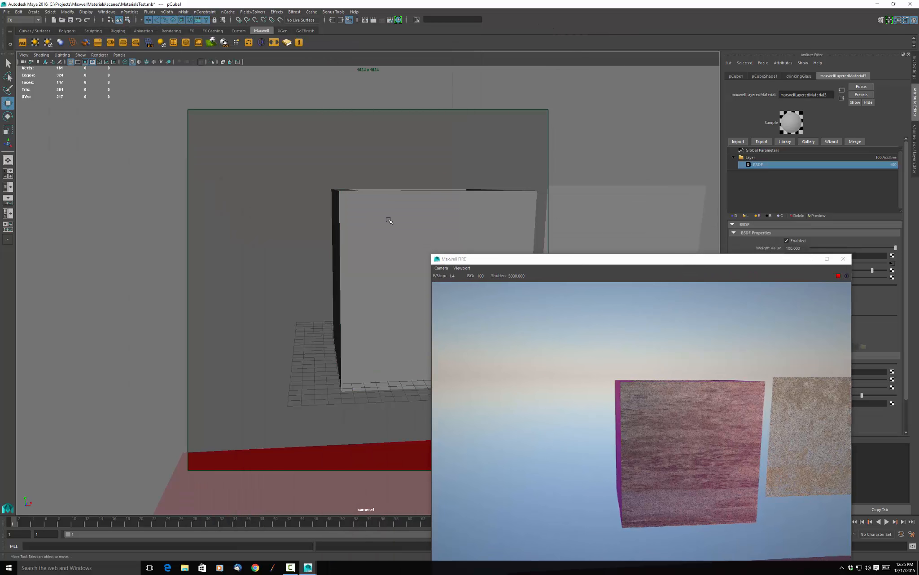
{"action": "left_click", "coordinate": [373, 208]}
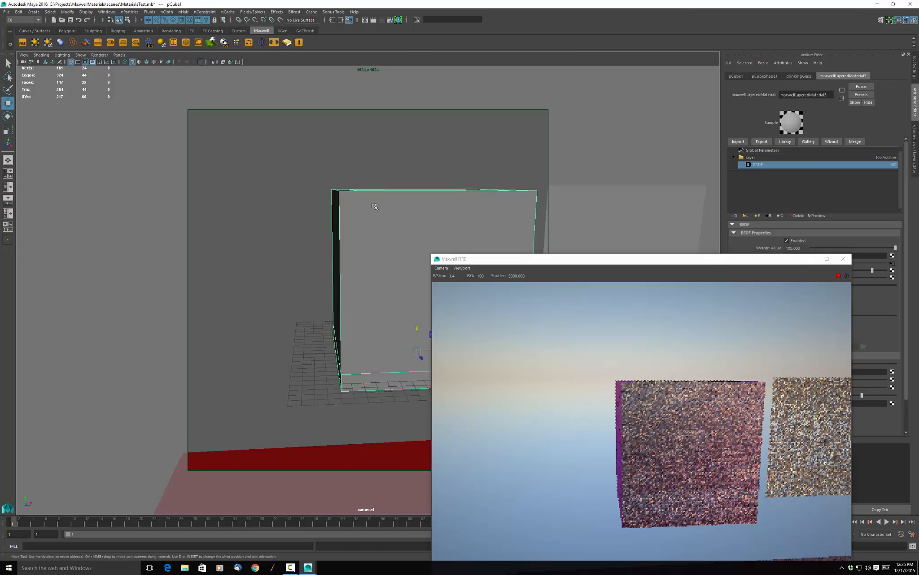
{"action": "key", "text": "3"}
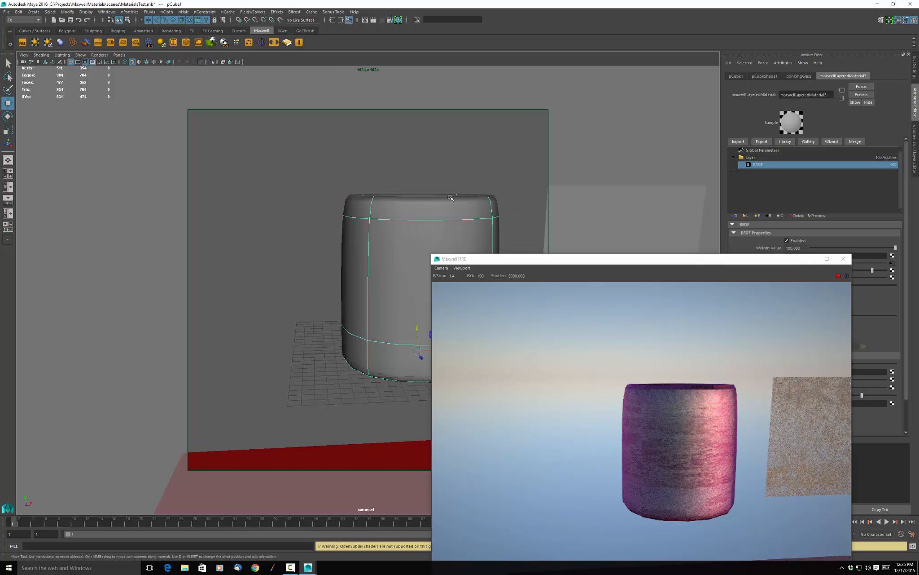
{"action": "left_click_drag", "start_coordinate": [256, 248], "coordinate": [255, 257], "text": "alt"}
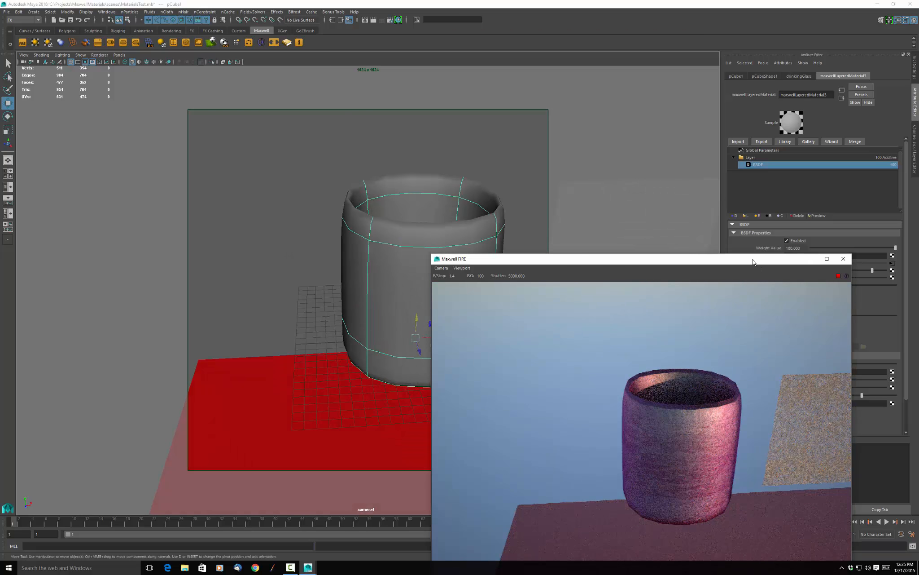
{"action": "left_click_drag", "start_coordinate": [754, 262], "coordinate": [367, 91]}
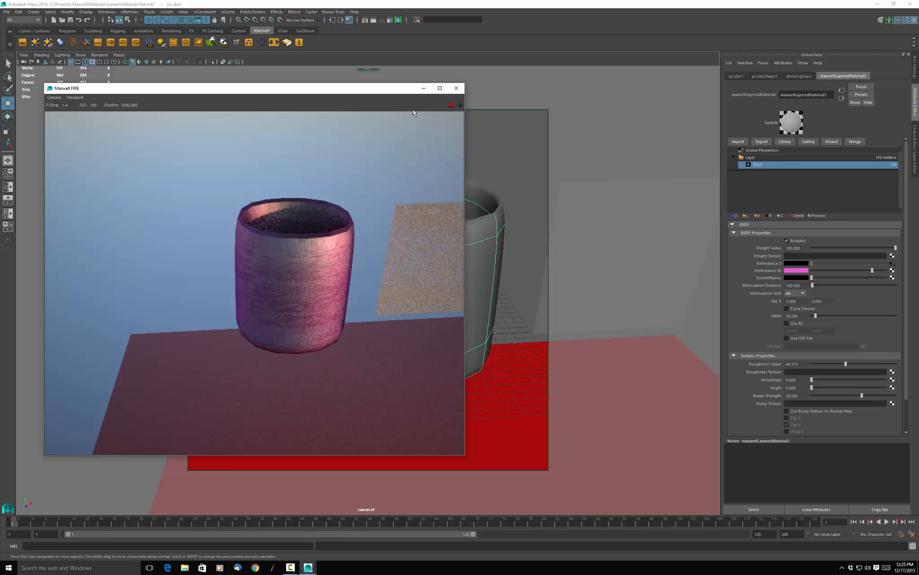
Rename the material's existing layer to "base color".
{"action": "left_click", "coordinate": [775, 158]}
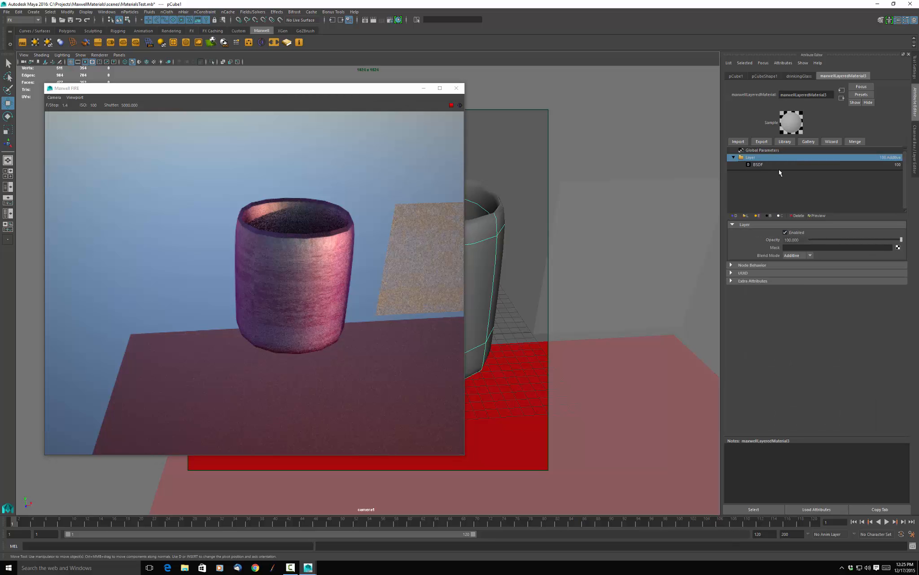
{"action": "double_click", "coordinate": [753, 158]}
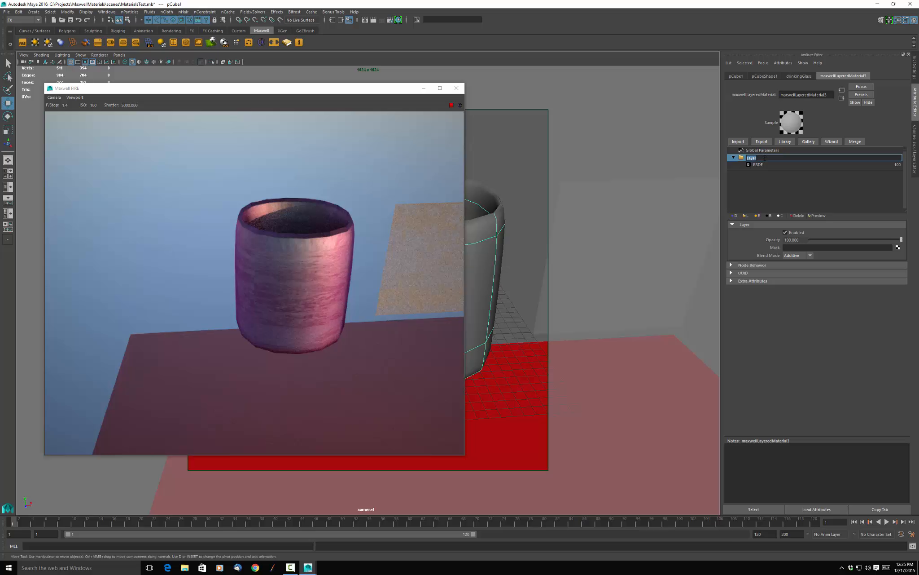
{"action": "type", "text": "base color"}
{"action": "key", "text": "Return"}
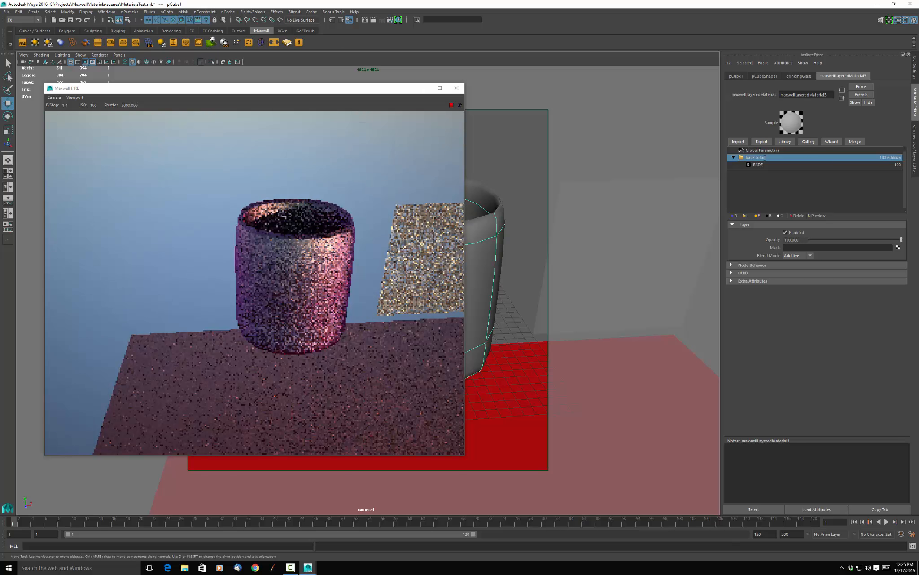
Add a second layer above the base color layer and name it "sheen".
{"action": "left_click", "coordinate": [746, 216]}
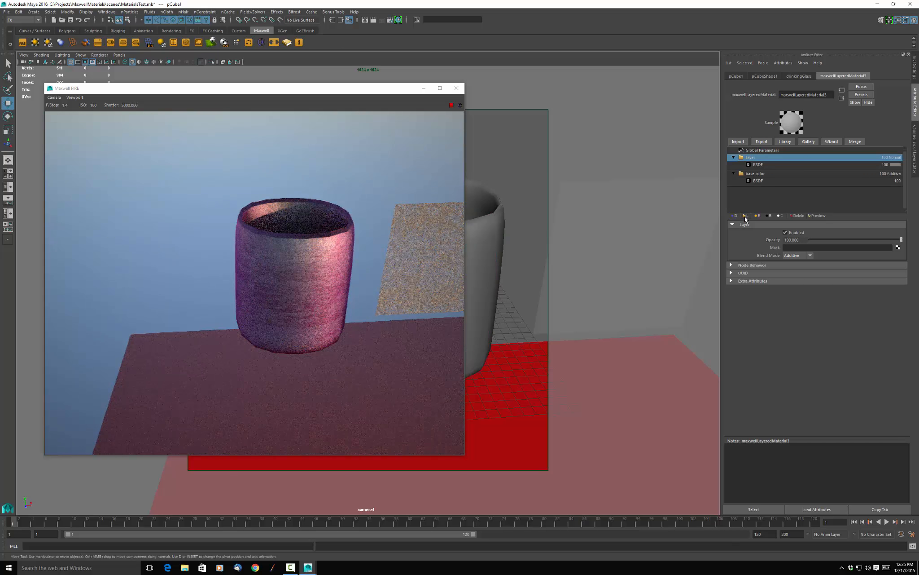
{"action": "left_click", "coordinate": [765, 165]}
{"action": "double_click", "coordinate": [751, 158]}
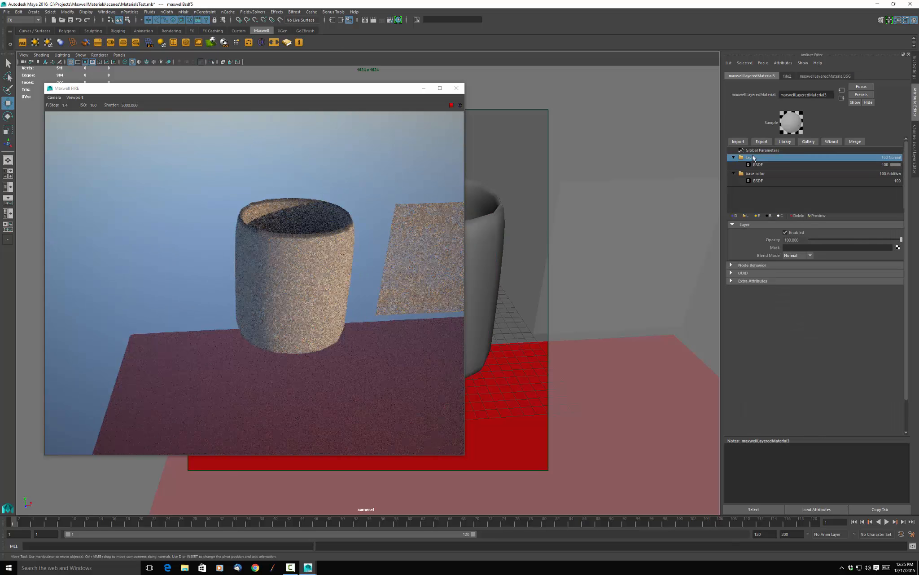
{"action": "type", "text": "sheen"}
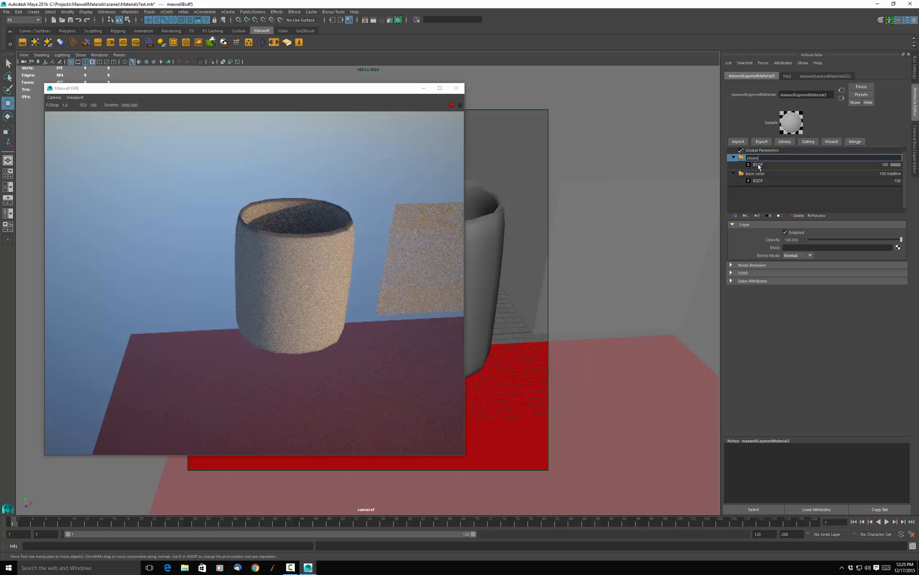
{"action": "key", "text": "Return"}
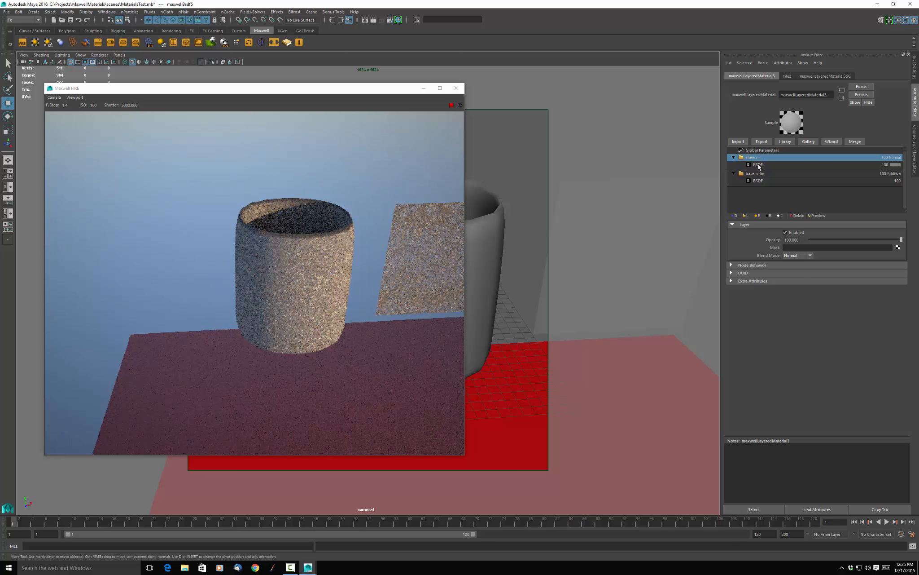
Set the roughness of the sheen layer's BSDF to 10.
{"action": "left_click", "coordinate": [770, 165]}
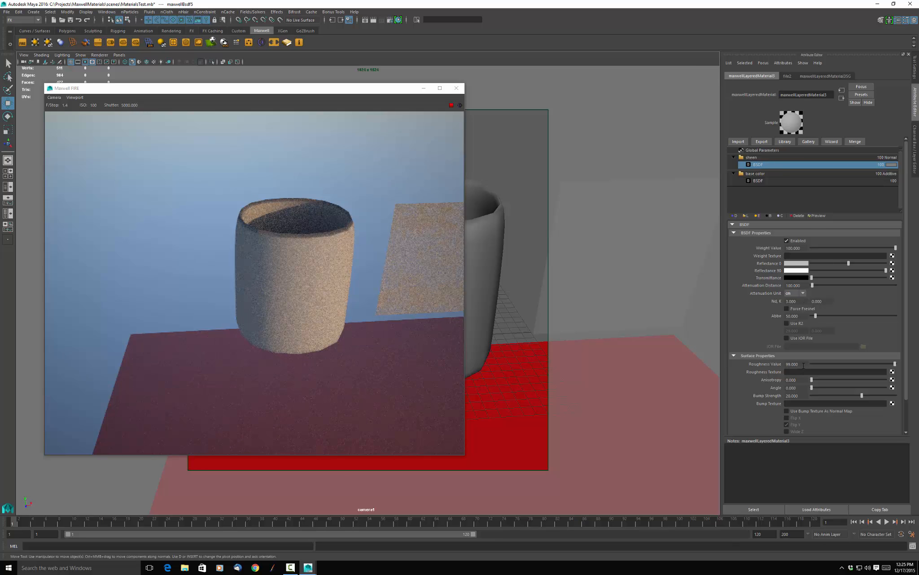
{"action": "double_click", "coordinate": [804, 364]}
{"action": "type", "text": "10"}
{"action": "key", "text": "Return"}
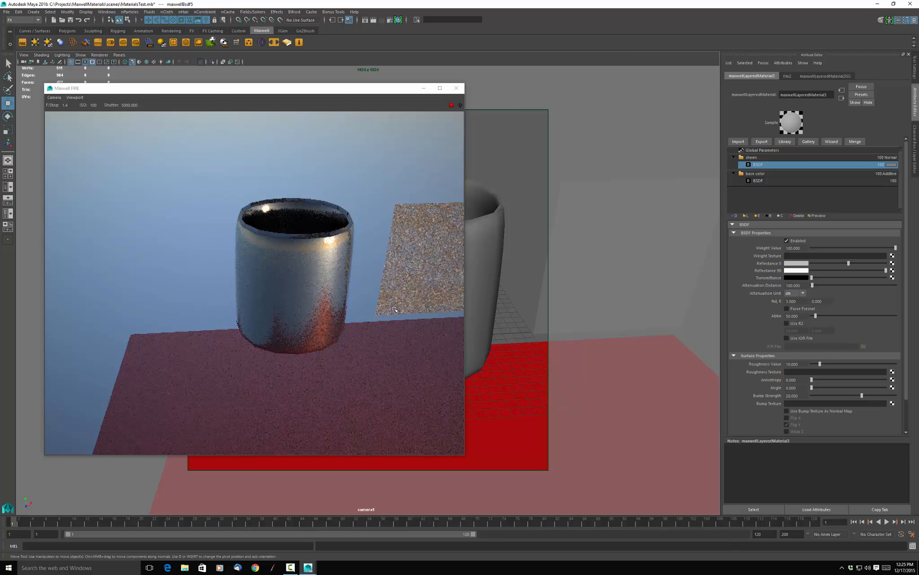
Set the sheen layer's blend mode to Additive and reduce its opacity to about 28, then slightly lower.
{"action": "left_click", "coordinate": [779, 157]}
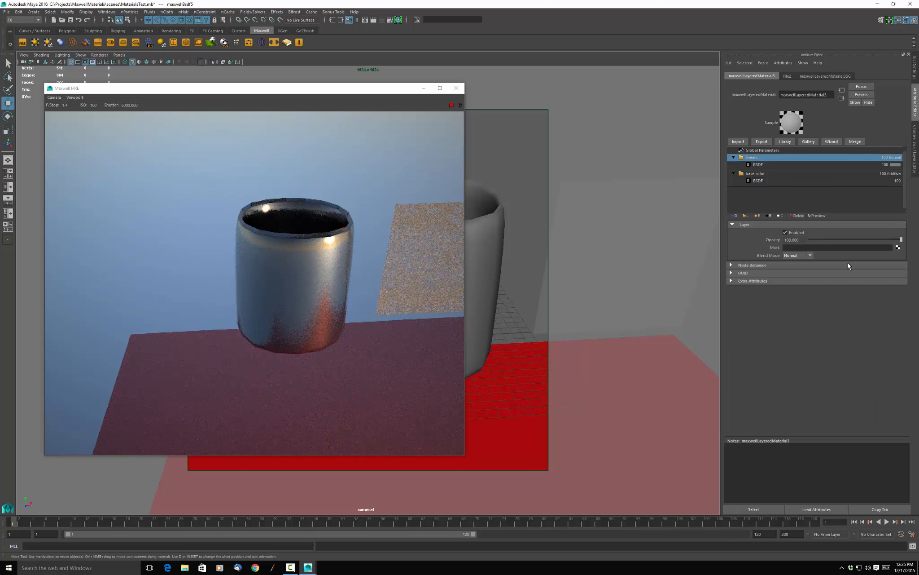
{"action": "left_click", "coordinate": [812, 256]}
{"action": "left_click", "coordinate": [797, 272]}
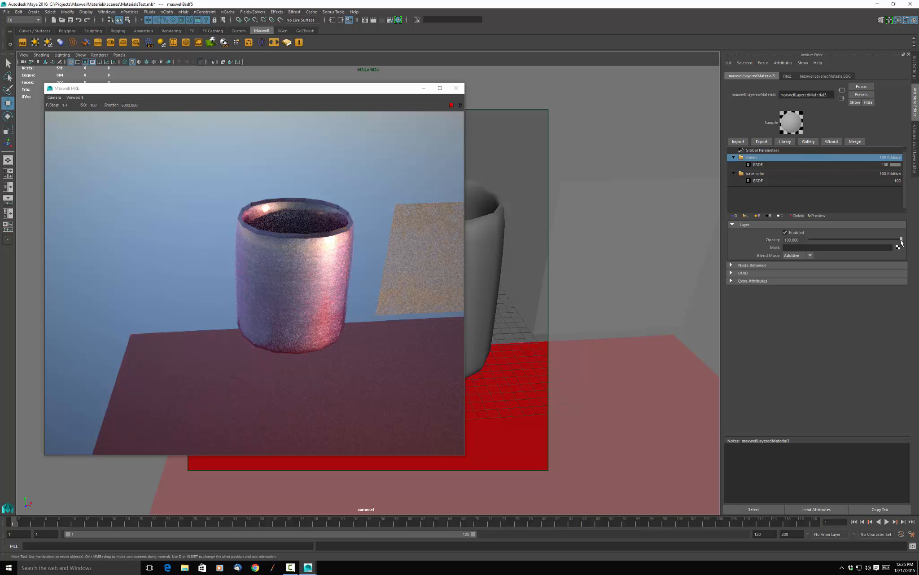
{"action": "left_click_drag", "start_coordinate": [901, 241], "coordinate": [871, 240]}
{"action": "left_click", "coordinate": [836, 240]}
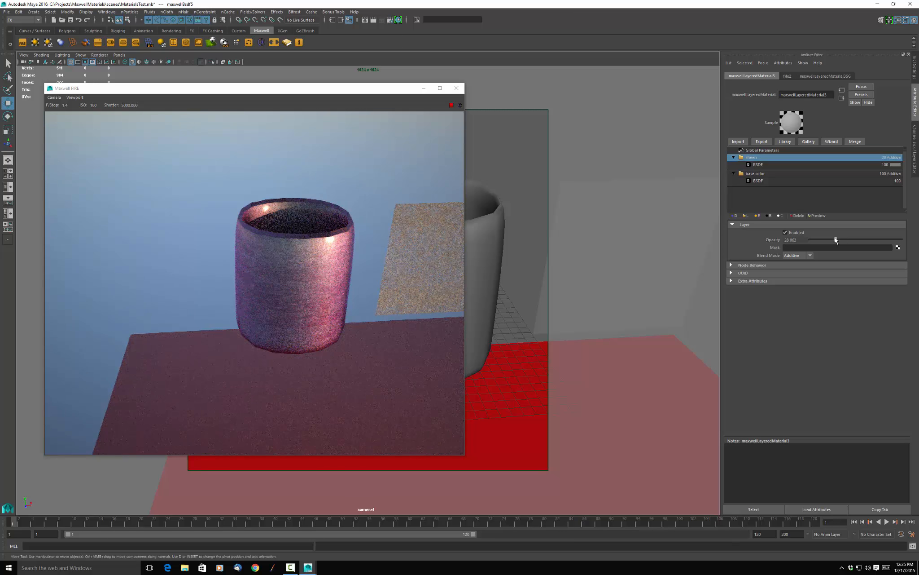
{"action": "left_click_drag", "start_coordinate": [836, 240], "coordinate": [830, 240]}
Delete the sheen and base color layers from the material and add a fresh layer with a default BSDF.
{"action": "left_click", "coordinate": [800, 217]}
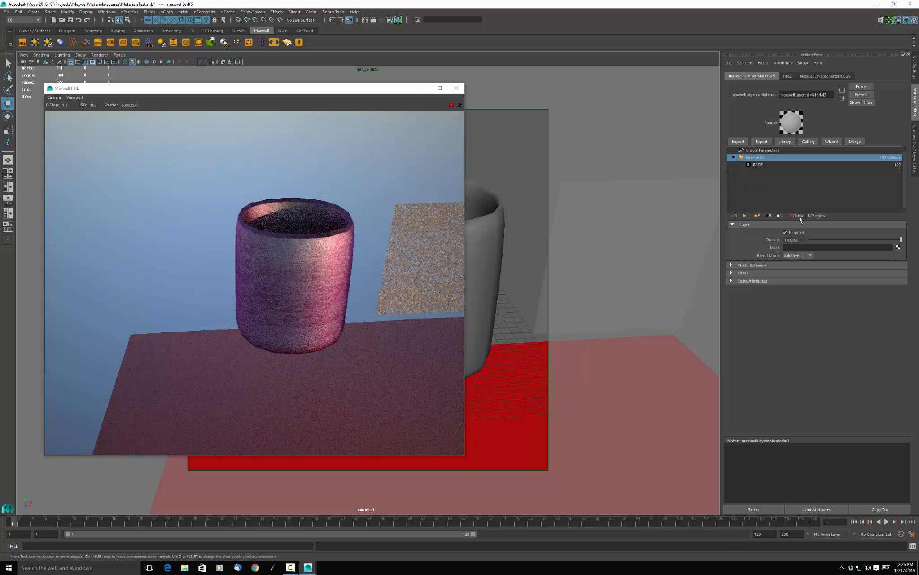
{"action": "left_click", "coordinate": [799, 217]}
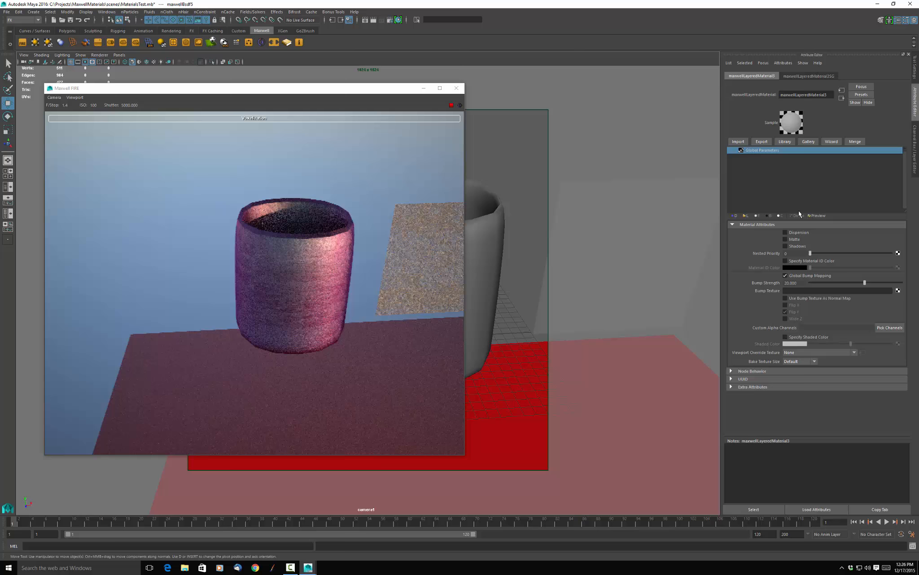
{"action": "left_click", "coordinate": [746, 216]}
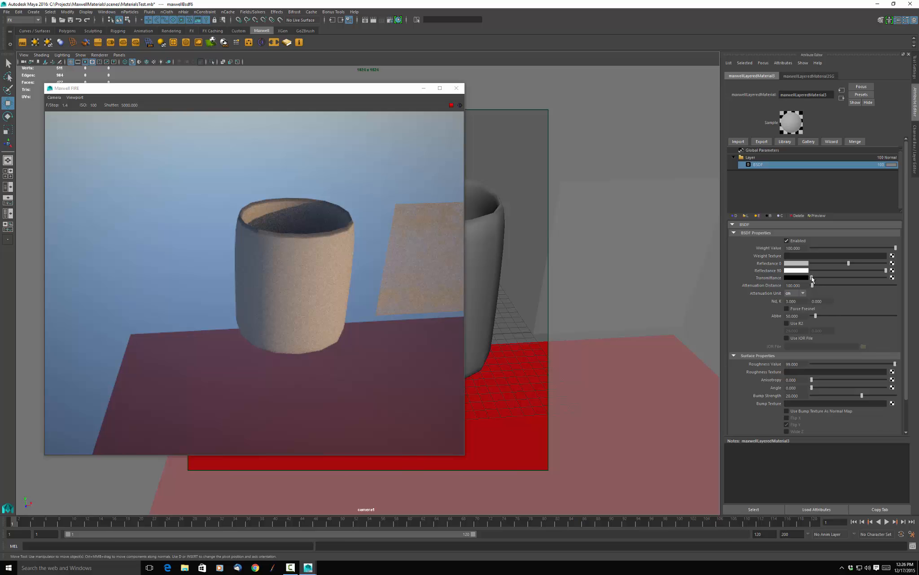
Raise the new BSDF's transmittance to white and lower its roughness to about 1.7 for a clear glass look.
{"action": "left_click_drag", "start_coordinate": [816, 278], "coordinate": [887, 278]}
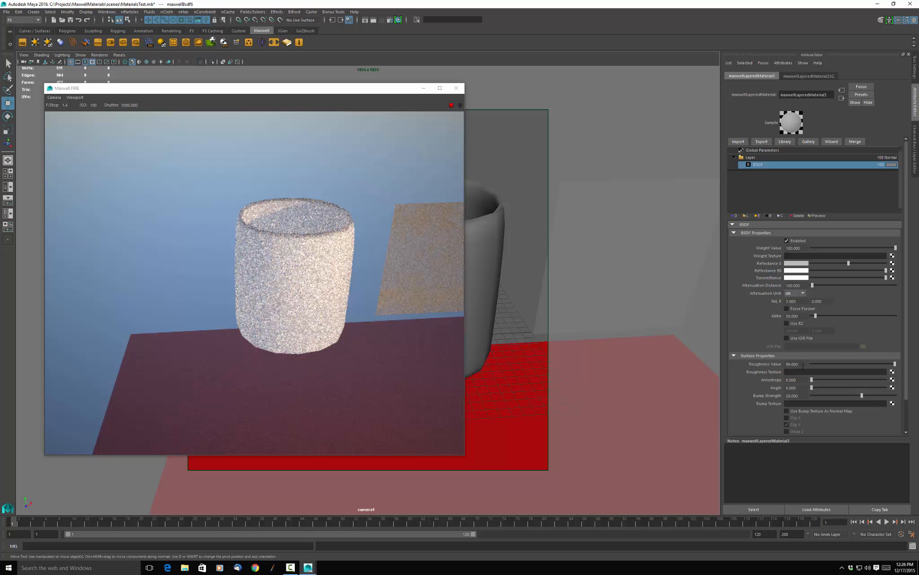
{"action": "left_click_drag", "start_coordinate": [895, 364], "coordinate": [819, 364]}
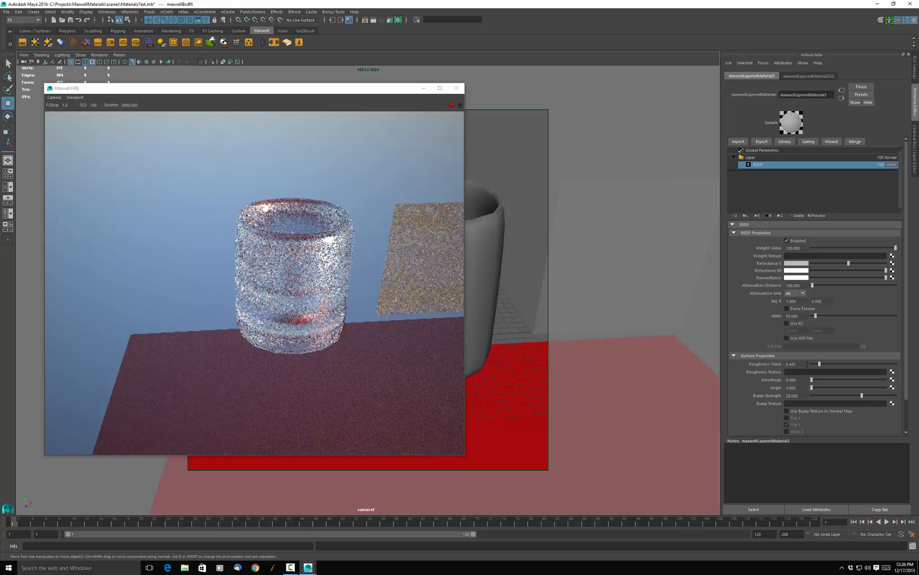
{"action": "left_click_drag", "start_coordinate": [819, 367], "coordinate": [813, 366]}
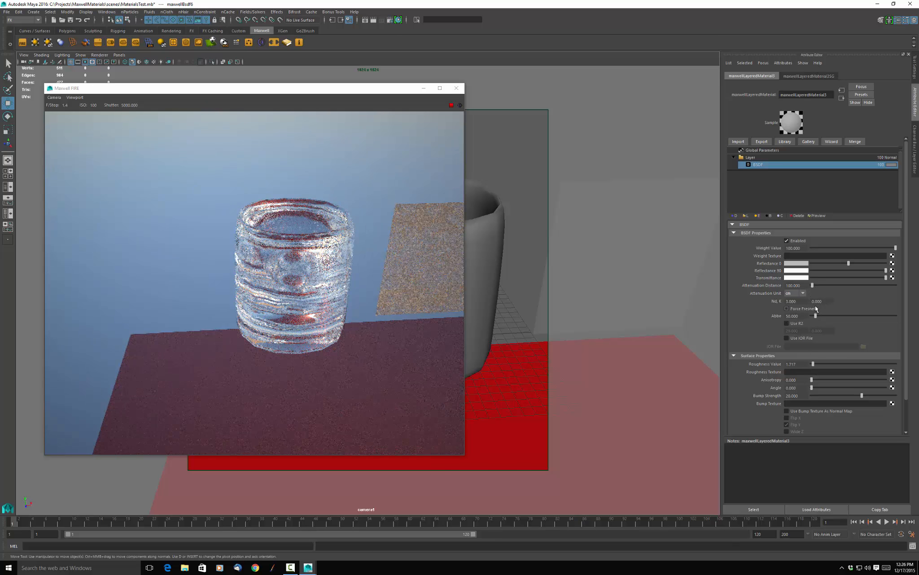
Lower the BSDF's transmittance to a mid grey.
{"action": "scroll", "coordinate": [815, 306], "scroll_direction": "down", "scroll_amount": 1}
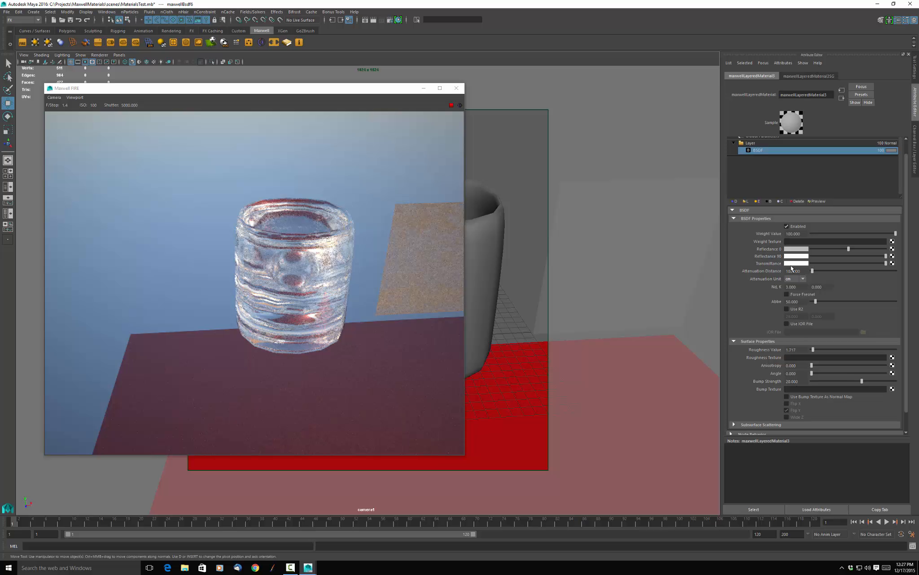
{"action": "left_click_drag", "start_coordinate": [886, 265], "coordinate": [834, 270]}
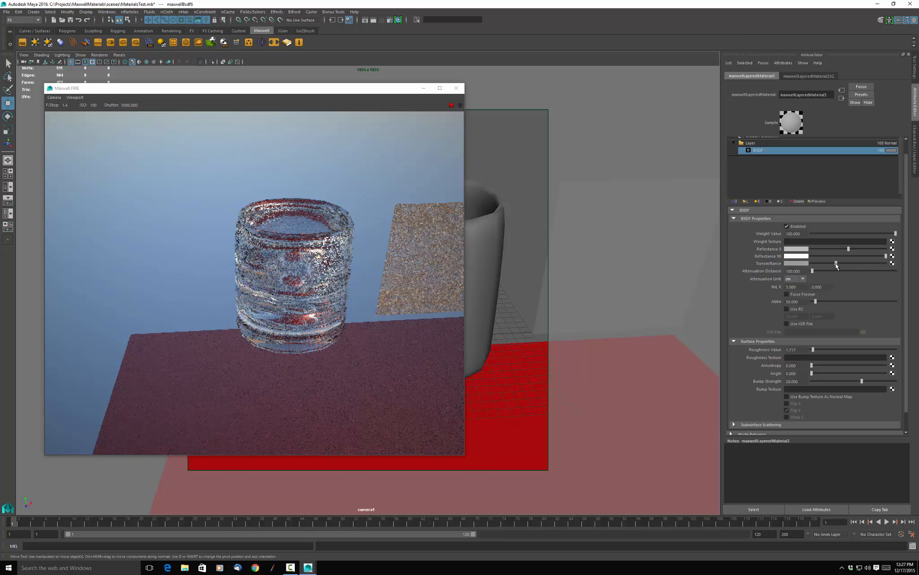
Raise the BSDF's transmittance to a light grey, then tint it a strongly saturated blue.
{"action": "left_click_drag", "start_coordinate": [836, 265], "coordinate": [856, 265]}
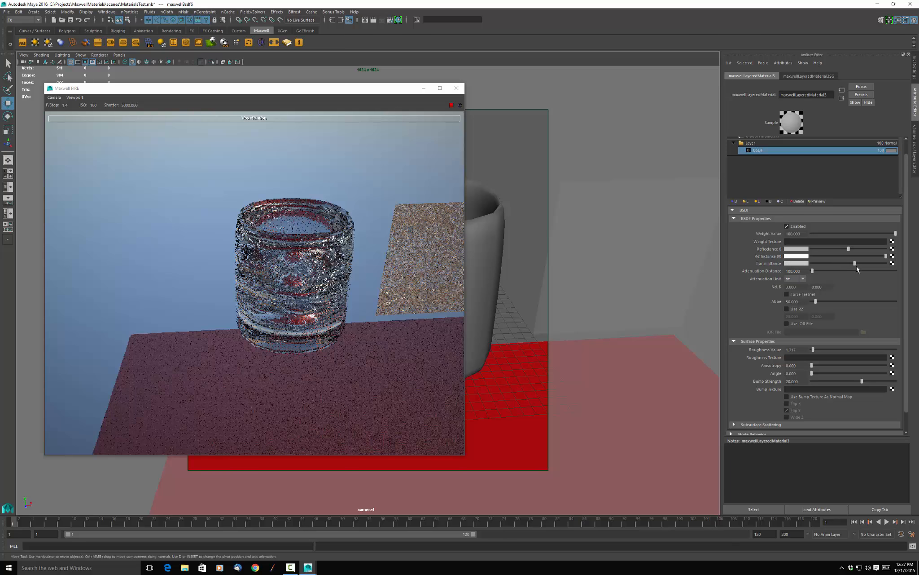
{"action": "left_click", "coordinate": [801, 264]}
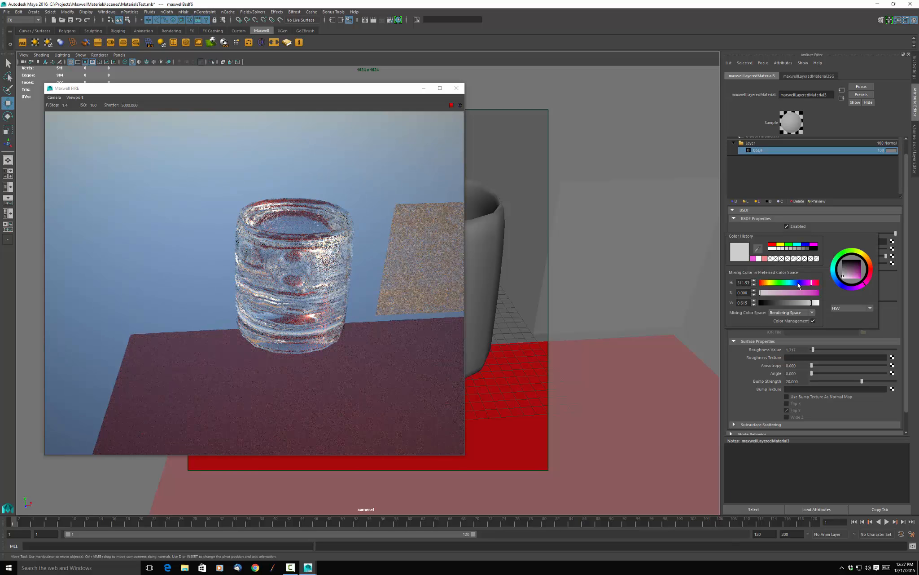
{"action": "left_click", "coordinate": [799, 283]}
{"action": "left_click", "coordinate": [806, 292]}
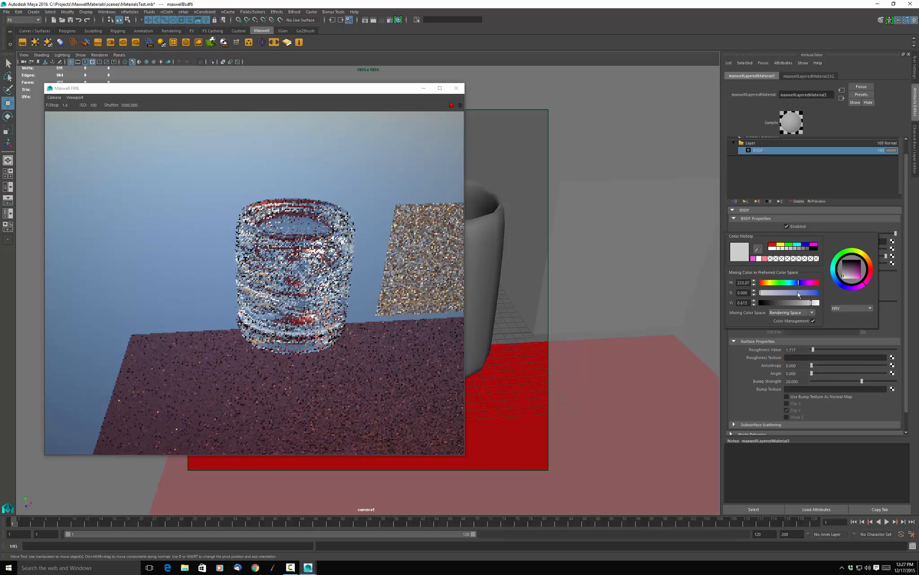
{"action": "left_click", "coordinate": [815, 293]}
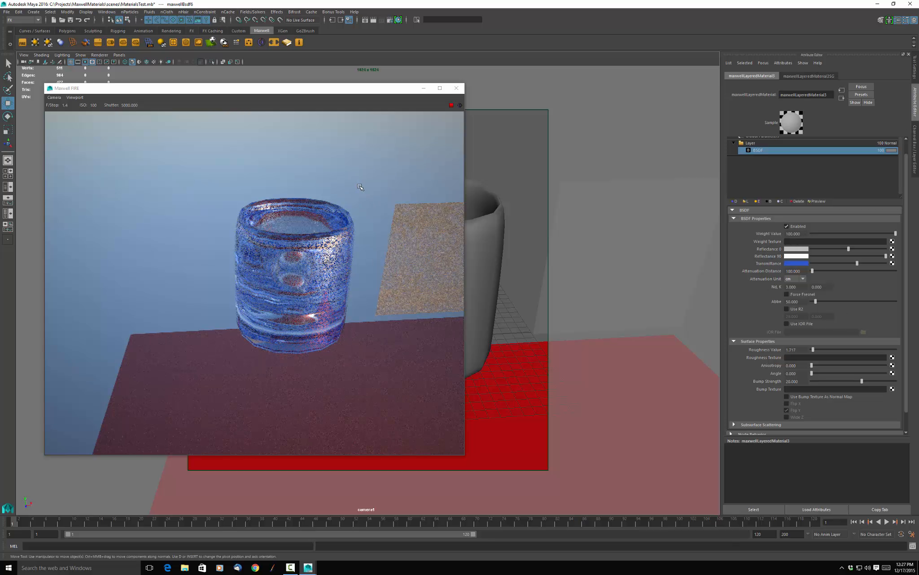
View the blue glass from below and test its attenuation distance at 1000 cm, then at 5 cm.
{"action": "left_click_drag", "start_coordinate": [360, 186], "coordinate": [370, 156], "text": "alt"}
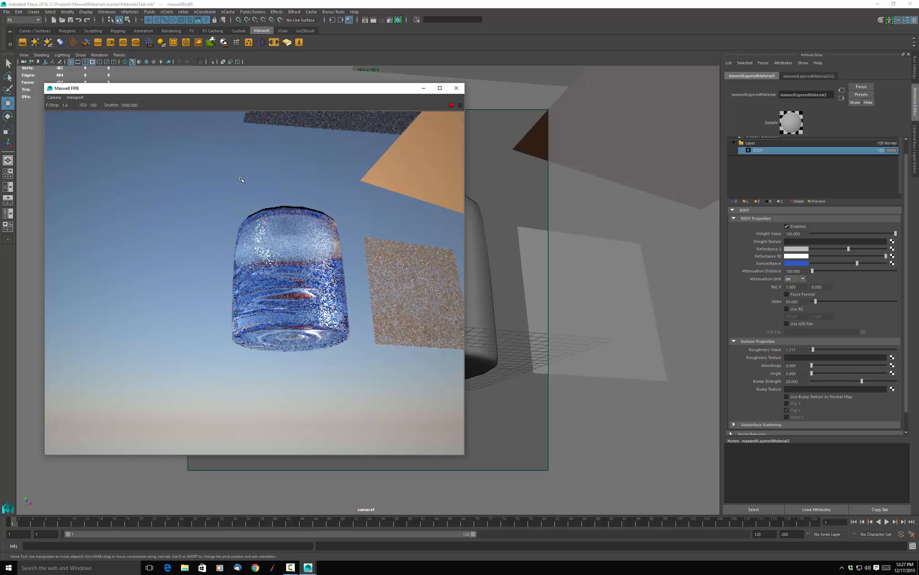
{"action": "left_click_drag", "start_coordinate": [241, 180], "coordinate": [245, 177], "text": "alt"}
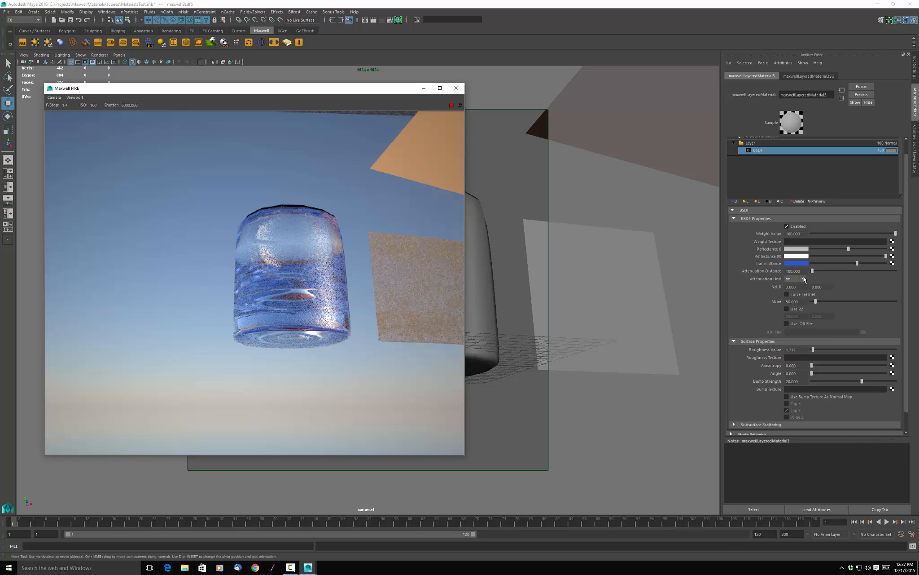
{"action": "left_click_drag", "start_coordinate": [802, 272], "coordinate": [785, 270]}
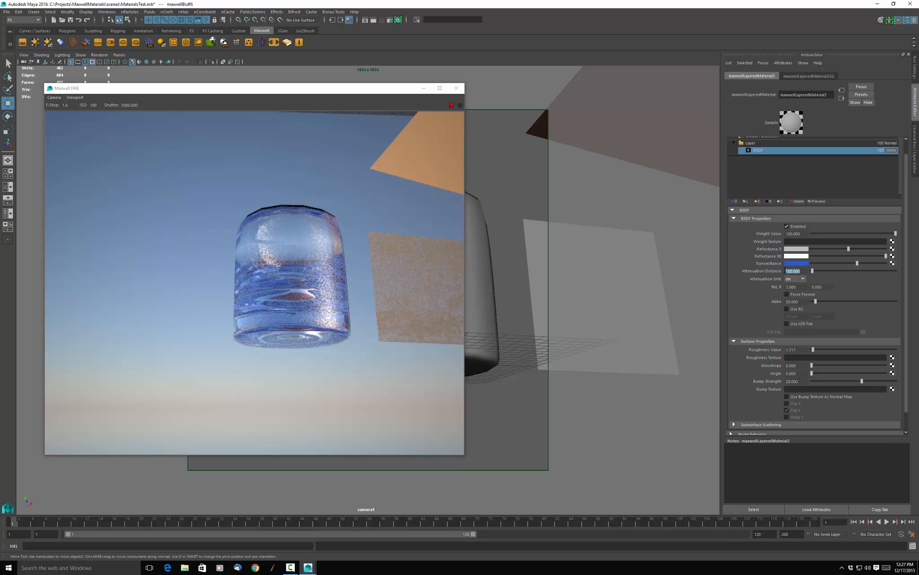
{"action": "type", "text": "1"}
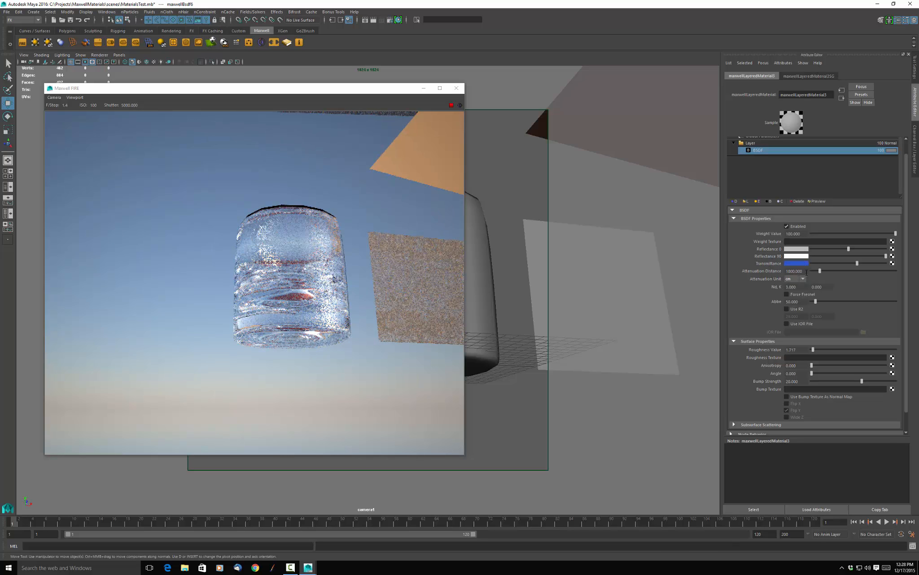
{"action": "left_click_drag", "start_coordinate": [800, 270], "coordinate": [773, 273]}
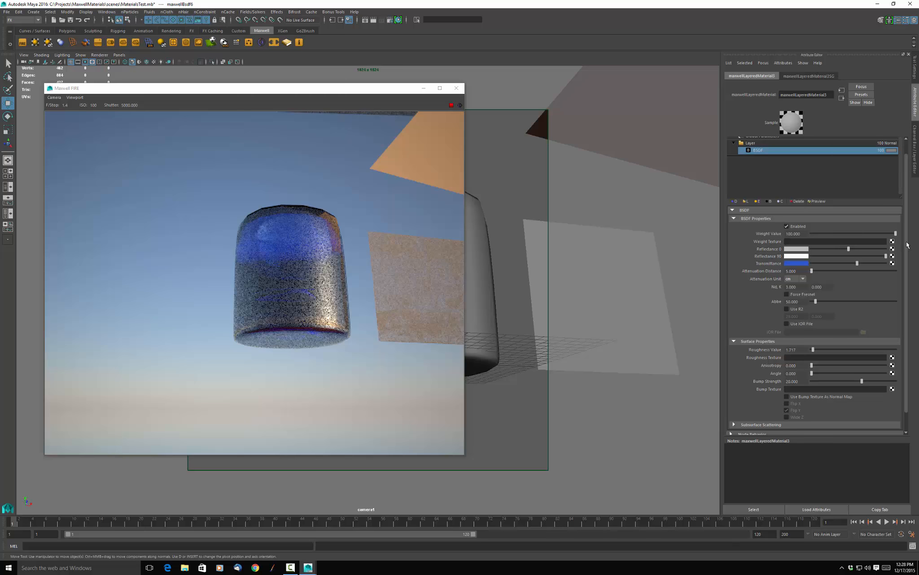
Try millimetres as the attenuation unit, then switch it back to centimetres.
{"action": "scroll", "coordinate": [908, 244], "scroll_direction": "down", "scroll_amount": 1}
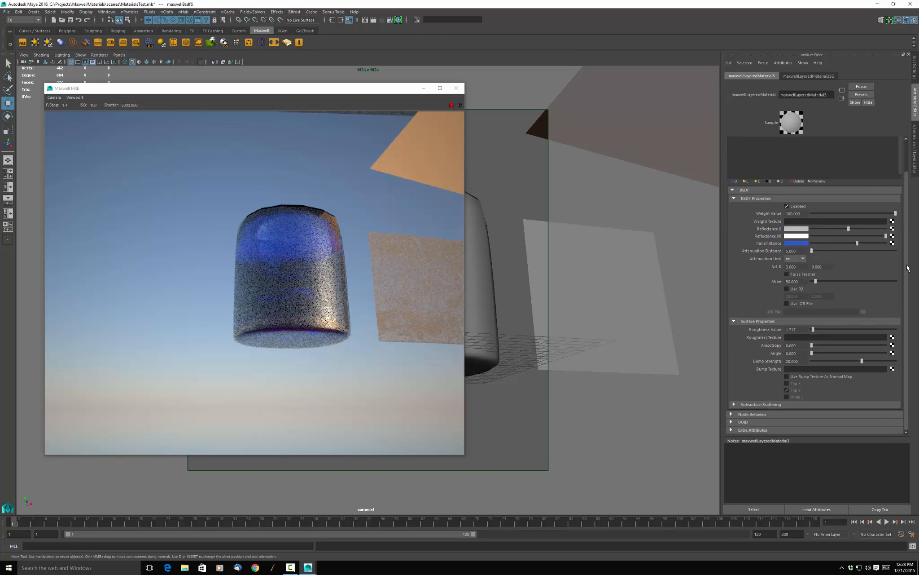
{"action": "scroll", "coordinate": [908, 268], "scroll_direction": "up", "scroll_amount": 2}
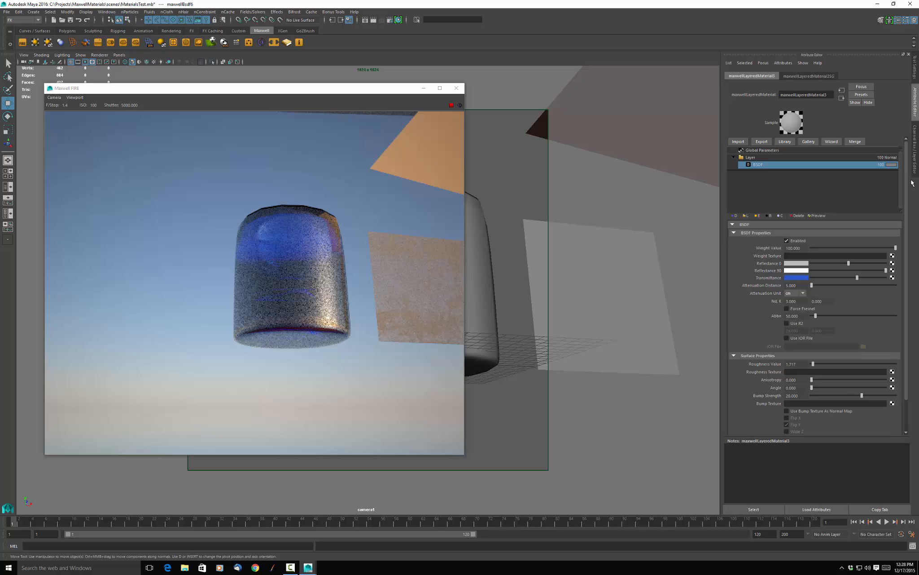
{"action": "left_click", "coordinate": [803, 294]}
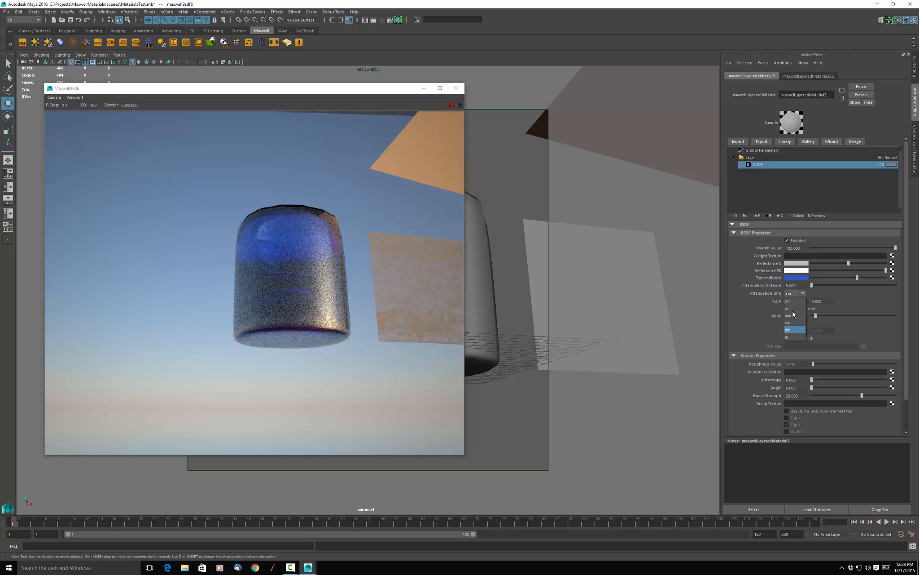
{"action": "left_click", "coordinate": [791, 316]}
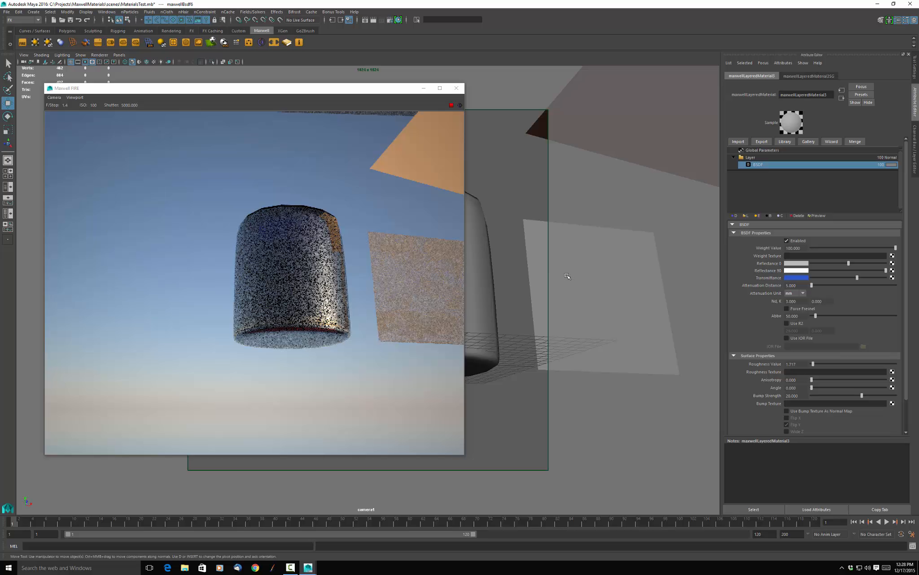
{"action": "left_click", "coordinate": [802, 294]}
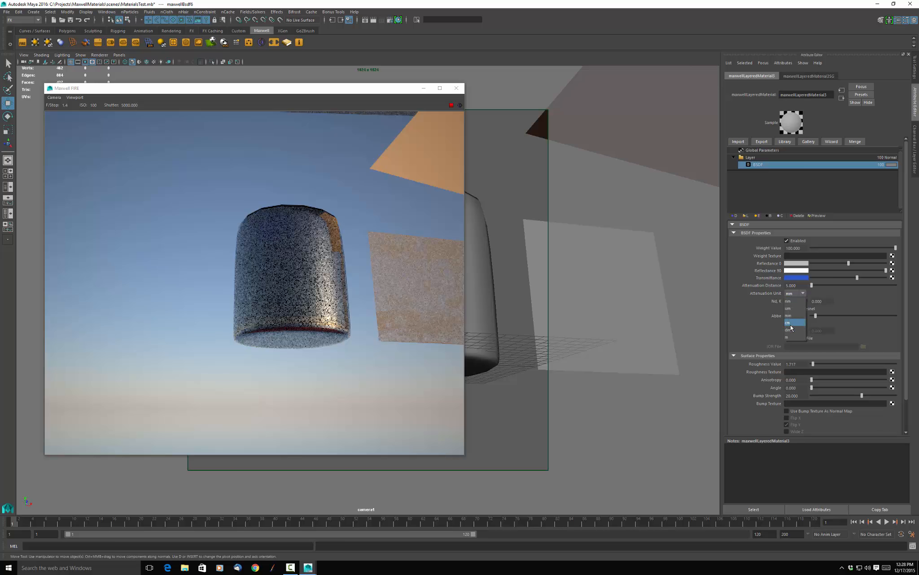
{"action": "left_click", "coordinate": [791, 323]}
Enable Force Fresnel on the glass BSDF and set its attenuation distance to 10 cm.
{"action": "left_click", "coordinate": [790, 285]}
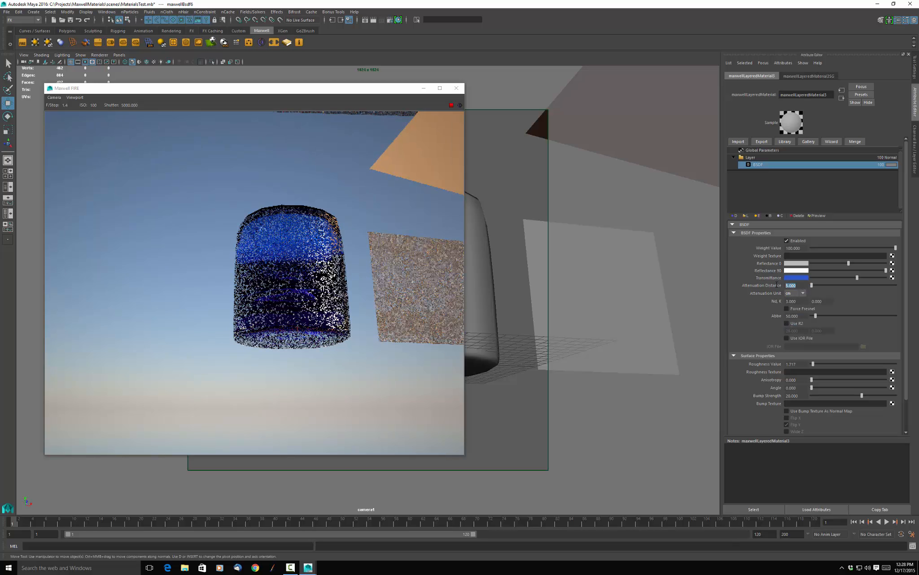
{"action": "left_click", "coordinate": [786, 308]}
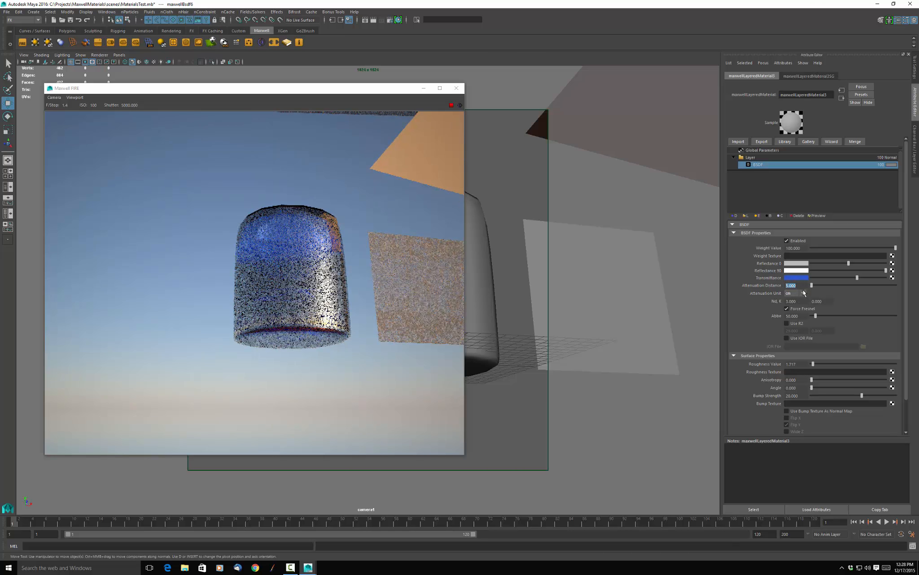
{"action": "type", "text": "10"}
{"action": "key", "text": "Return"}
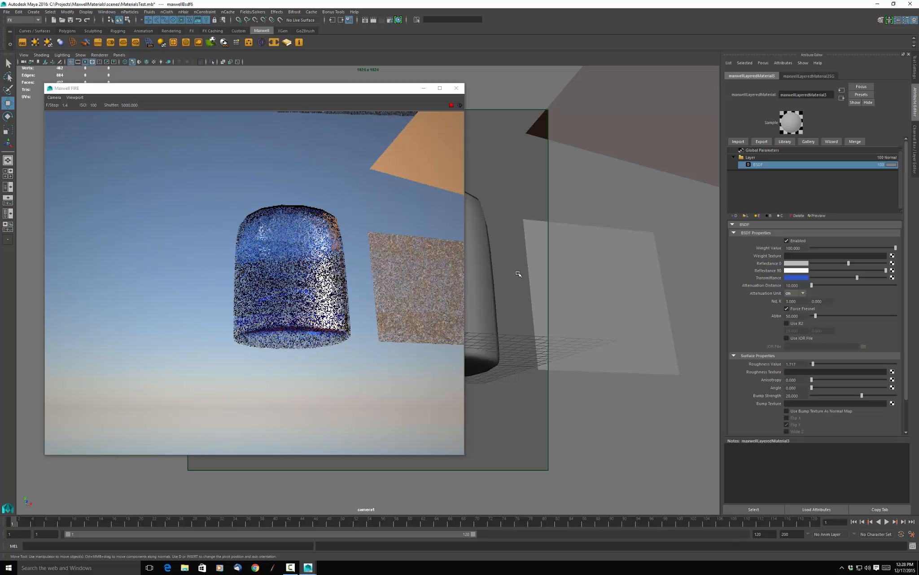
Set the environment's sky type to None in the render settings.
{"action": "left_click_drag", "start_coordinate": [506, 264], "coordinate": [514, 288], "text": "alt"}
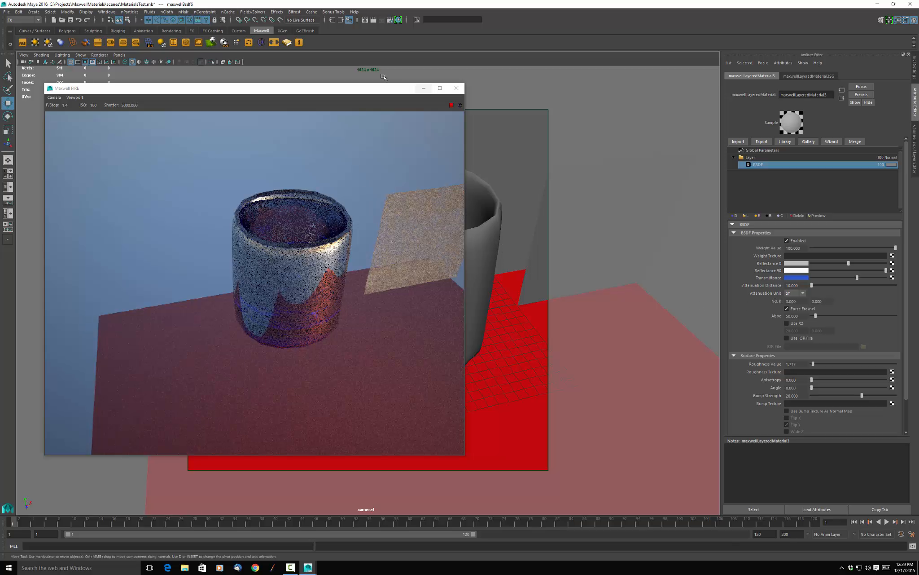
{"action": "left_click", "coordinate": [370, 88]}
{"action": "left_click_drag", "start_coordinate": [370, 89], "coordinate": [323, 159]}
{"action": "key", "text": "space"}
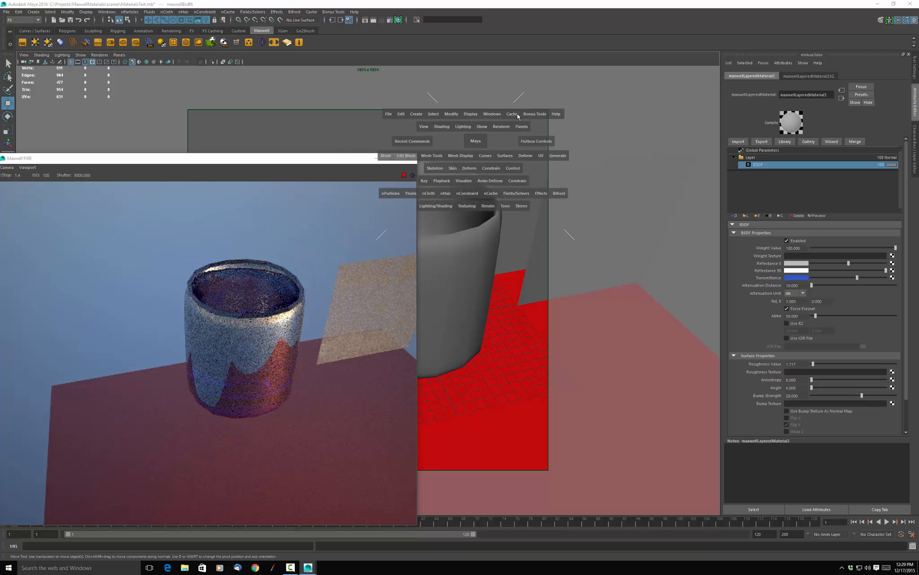
{"action": "left_click", "coordinate": [390, 21]}
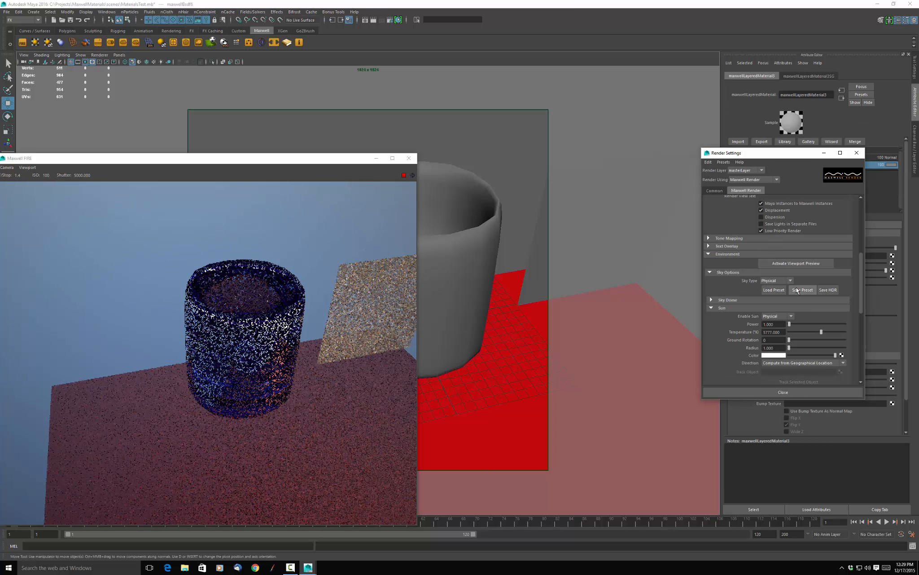
{"action": "left_click", "coordinate": [777, 302]}
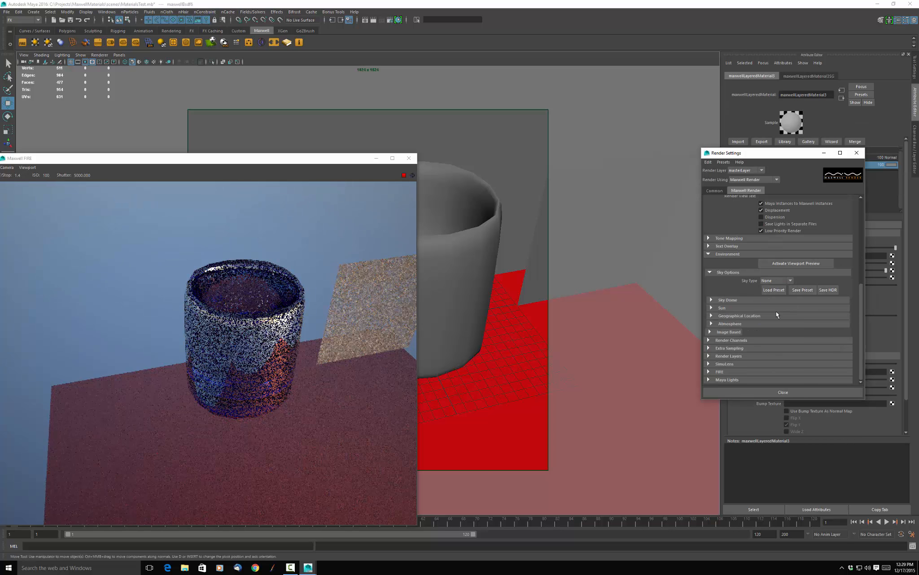
{"action": "left_click", "coordinate": [762, 393]}
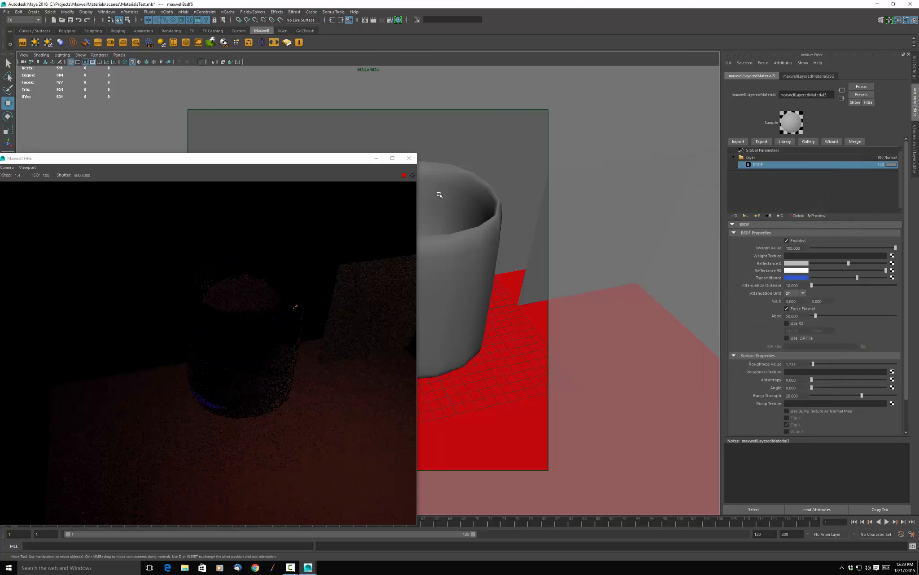
Close the FIRE preview and select the emitter plane above the box.
{"action": "left_click", "coordinate": [409, 158]}
{"action": "scroll", "coordinate": [492, 185], "scroll_direction": "down", "scroll_amount": 5}
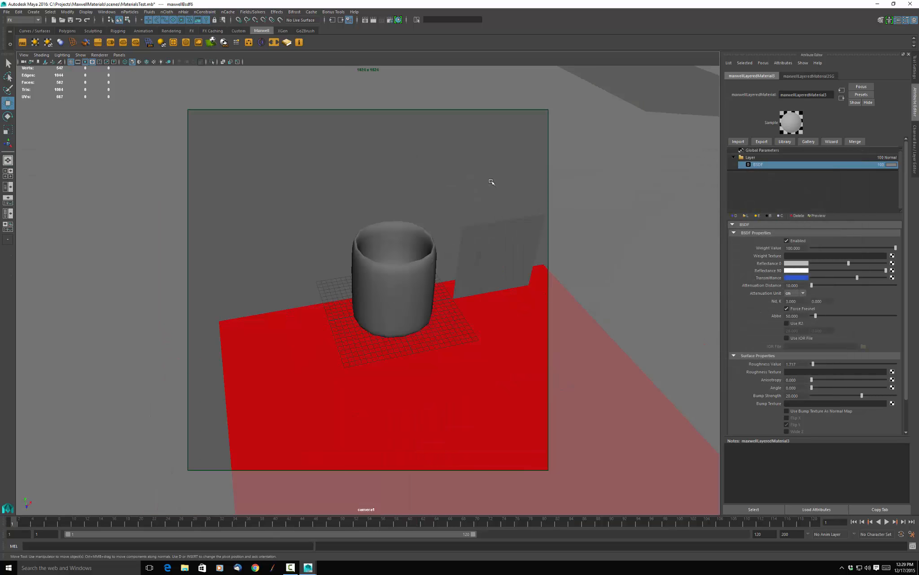
{"action": "left_click", "coordinate": [514, 170]}
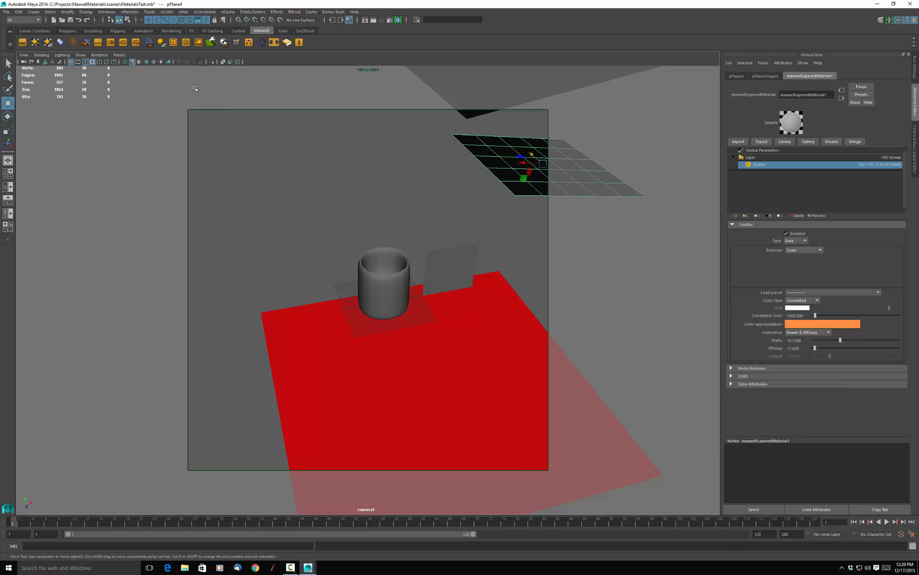
Set the scene camera's shutter speed to 100 and its f-stop to 5.8.
{"action": "left_click", "coordinate": [23, 55]}
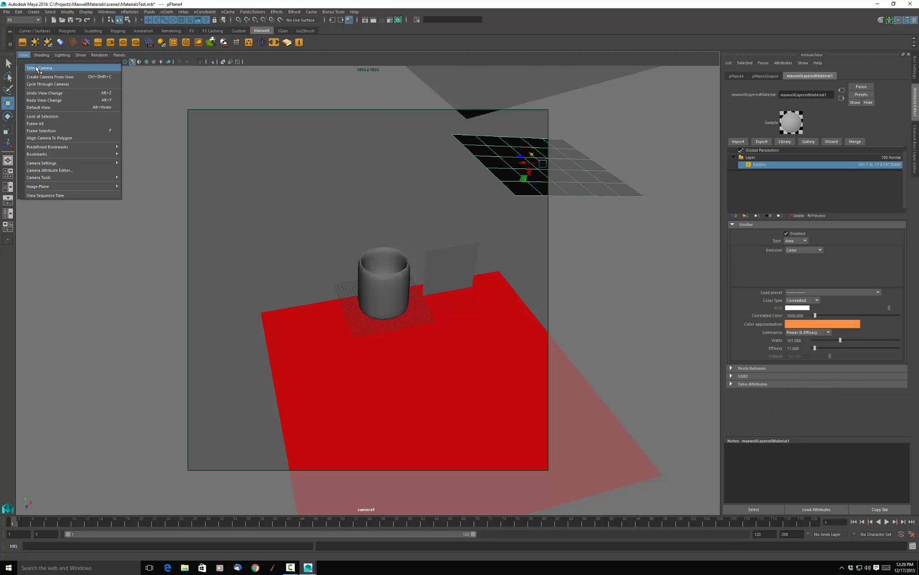
{"action": "left_click", "coordinate": [36, 68]}
{"action": "scroll", "coordinate": [782, 352], "scroll_direction": "down", "scroll_amount": 3}
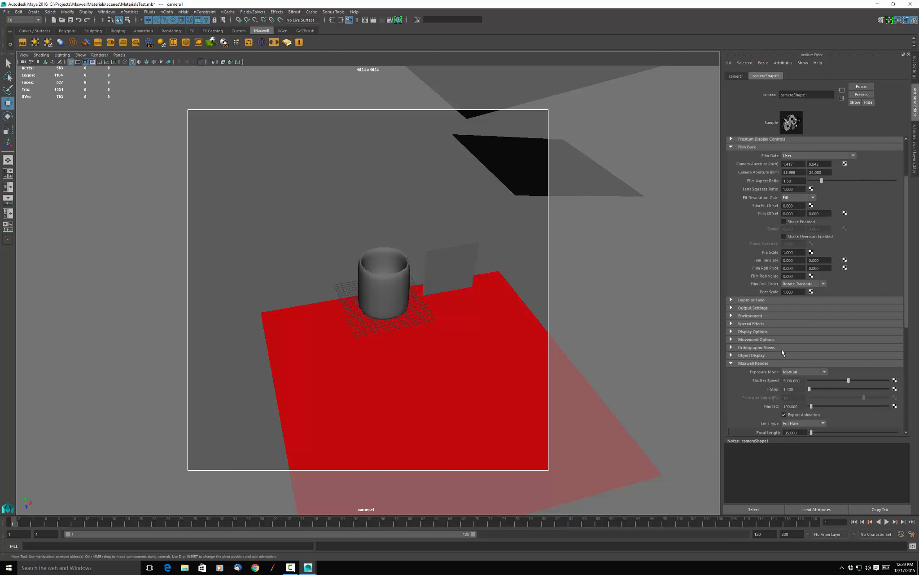
{"action": "left_click_drag", "start_coordinate": [804, 382], "coordinate": [769, 379]}
{"action": "type", "text": "100"}
{"action": "key", "text": "Return"}
{"action": "left_click_drag", "start_coordinate": [796, 390], "coordinate": [776, 394]}
{"action": "type", "text": "5"}
Render the scene in Maxwell Render, brighten it with an ISO of about 1780, and close the render windows.
{"action": "left_click", "coordinate": [361, 197]}
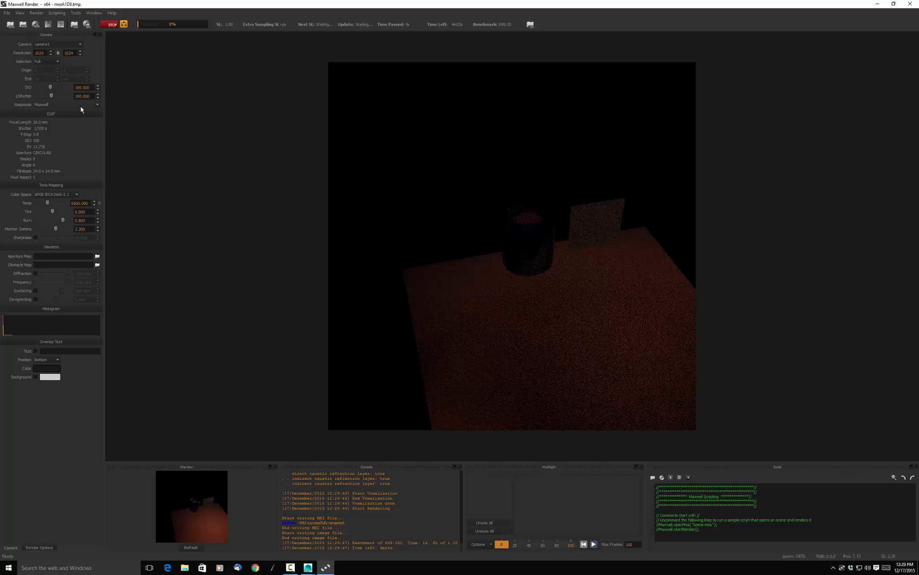
{"action": "left_click_drag", "start_coordinate": [49, 90], "coordinate": [60, 90]}
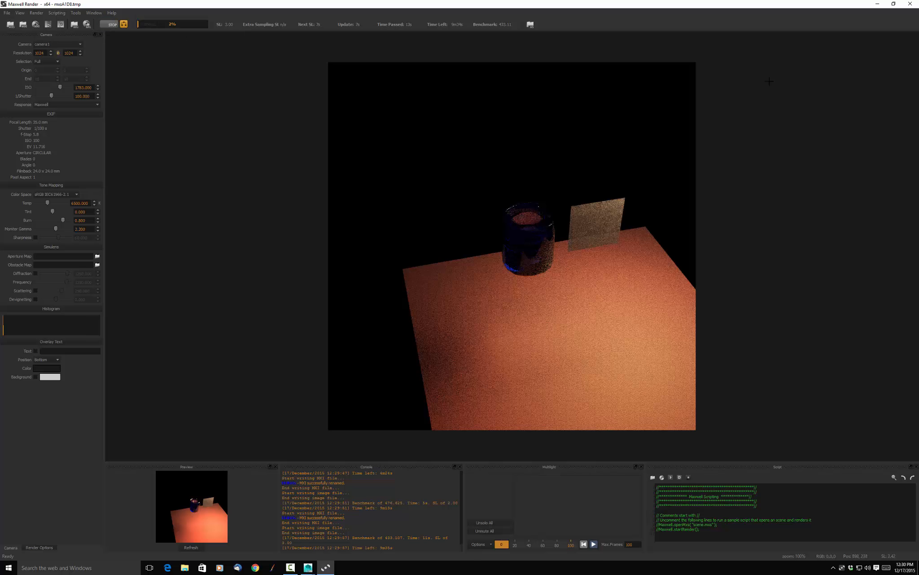
{"action": "left_click", "coordinate": [911, 4]}
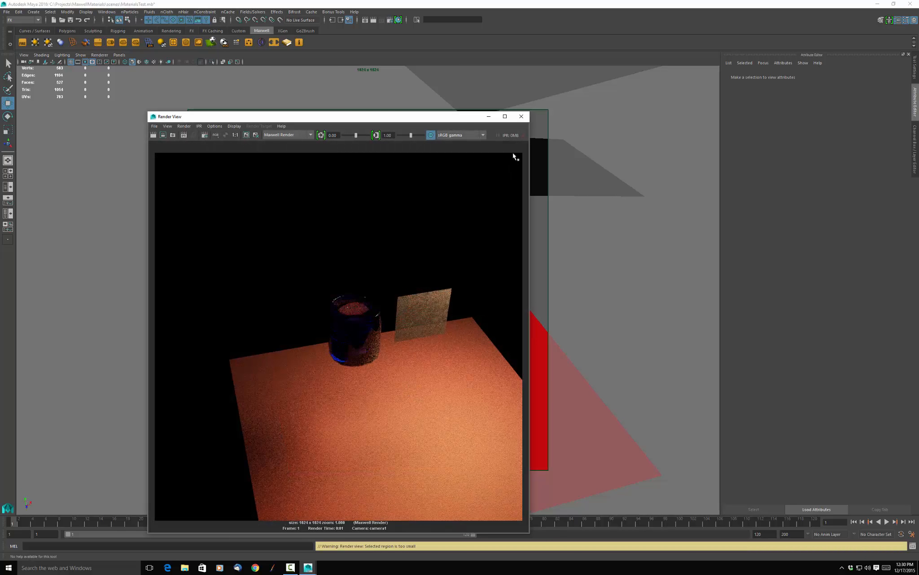
{"action": "left_click", "coordinate": [521, 116]}
Replace the floor plane's red BSDF and its layer with a new layer containing a default BSDF.
{"action": "left_click", "coordinate": [368, 382]}
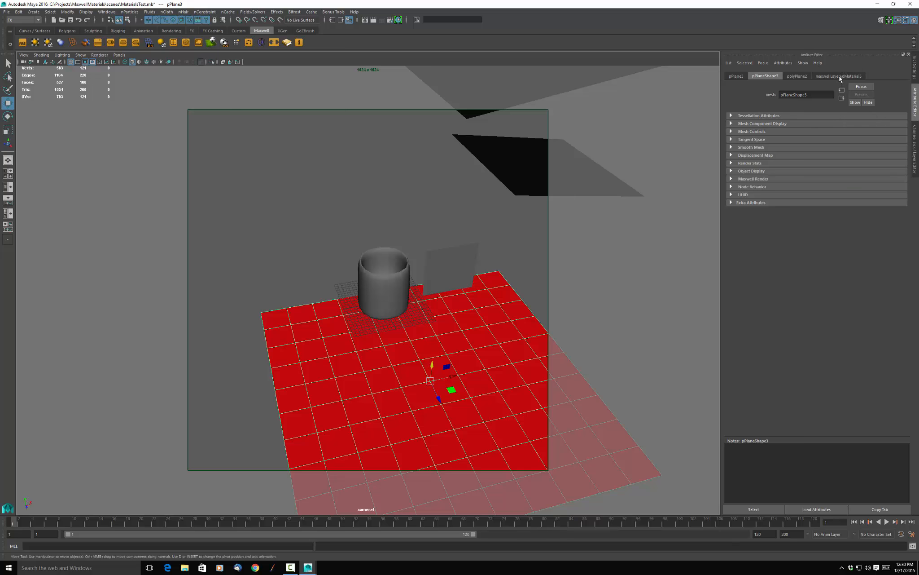
{"action": "left_click", "coordinate": [838, 76]}
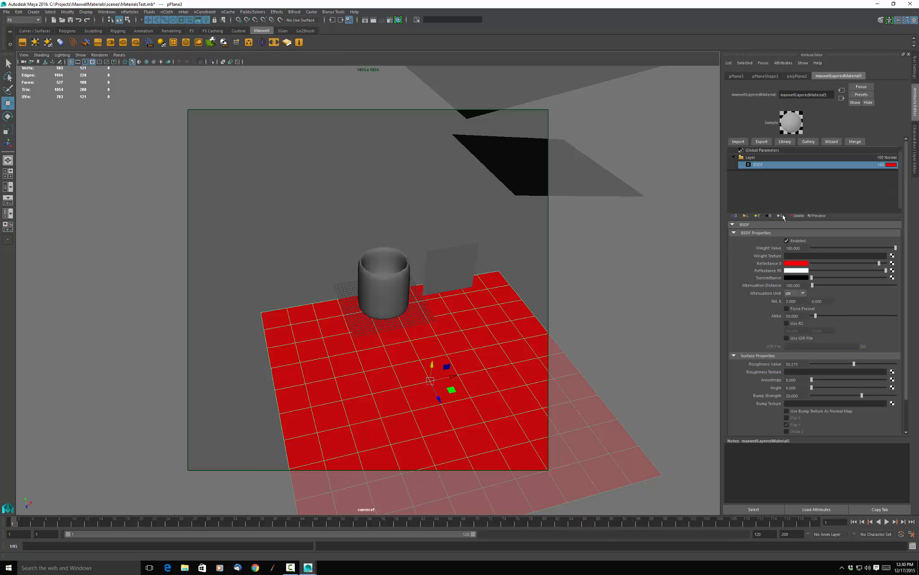
{"action": "left_click", "coordinate": [797, 216]}
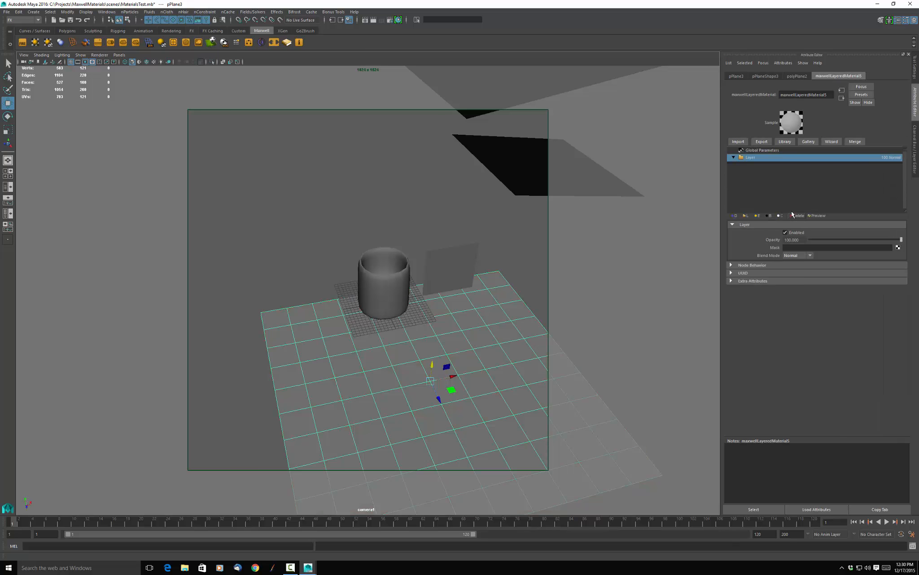
{"action": "left_click", "coordinate": [746, 216]}
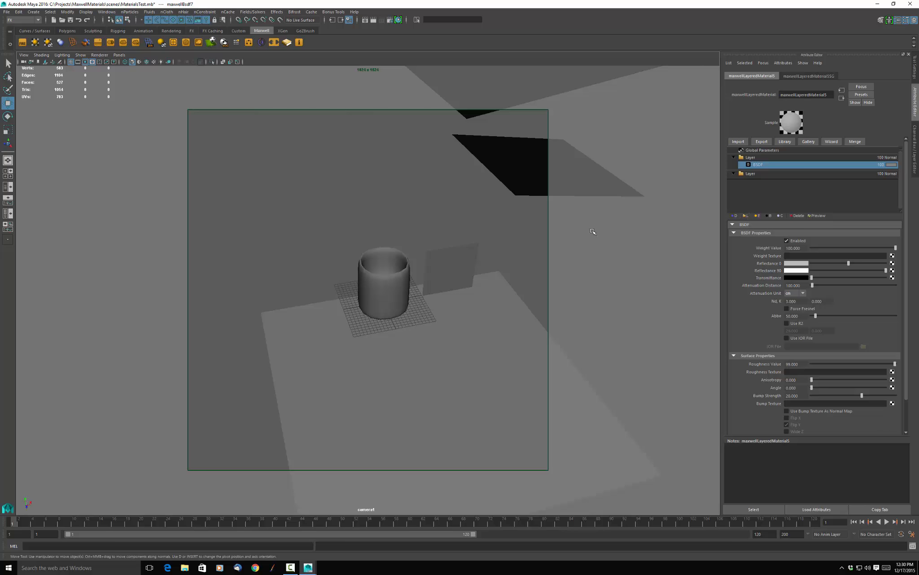
{"action": "left_click", "coordinate": [761, 175]}
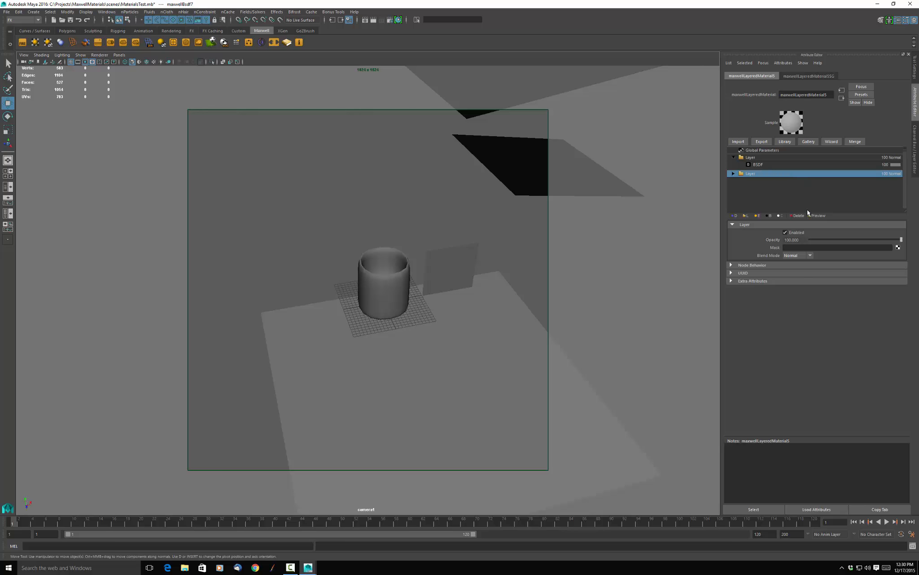
{"action": "left_click", "coordinate": [795, 217]}
{"action": "left_click", "coordinate": [775, 166]}
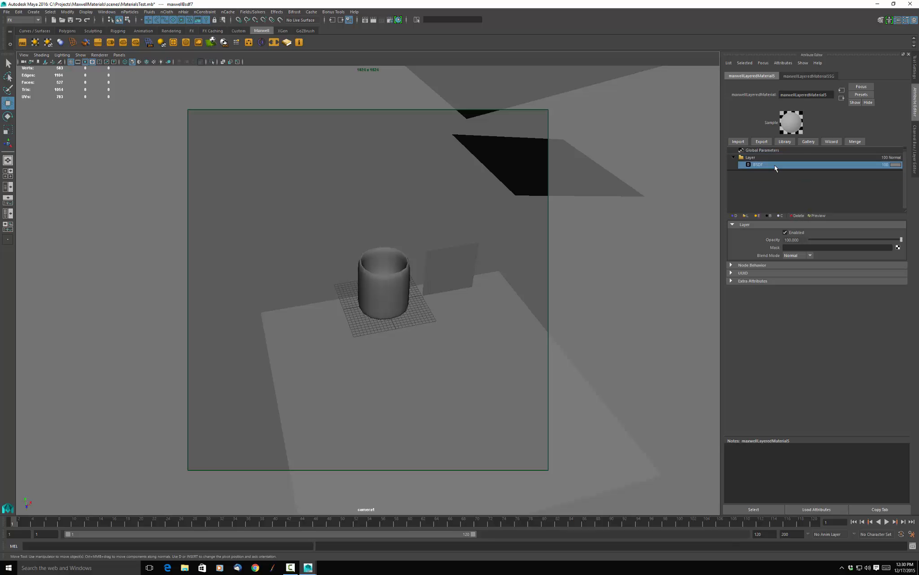
Turn off the glass box's smooth mesh preview and start the Maxwell FIRE preview.
{"action": "left_click", "coordinate": [454, 359]}
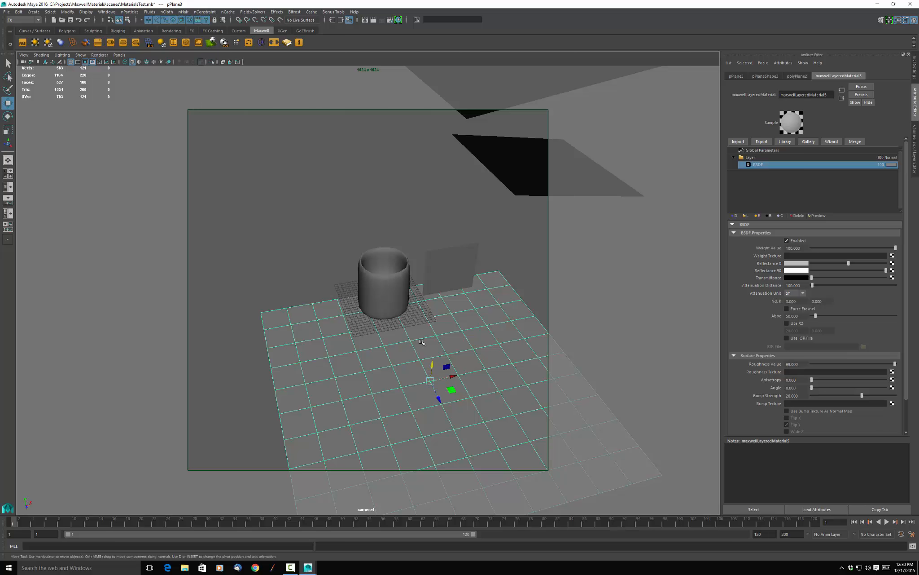
{"action": "left_click", "coordinate": [381, 291]}
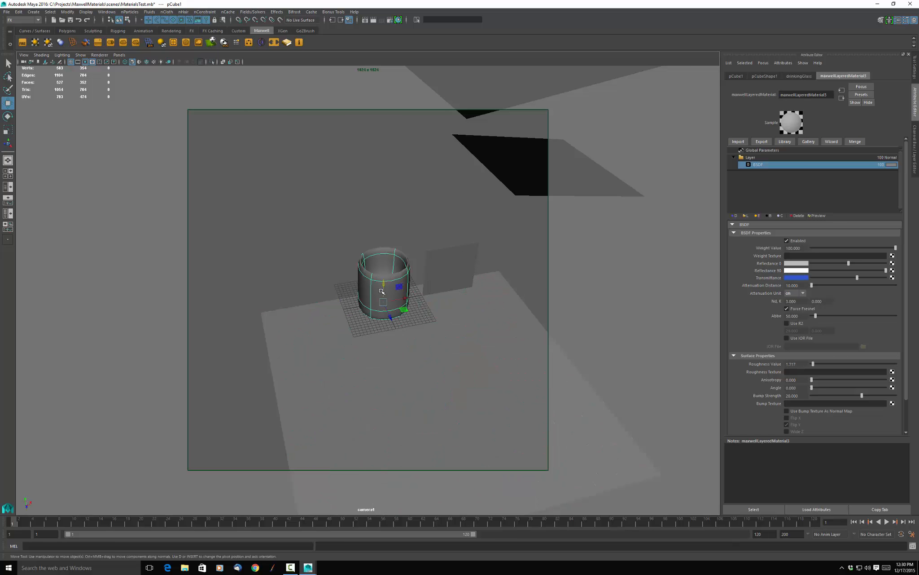
{"action": "key", "text": "1"}
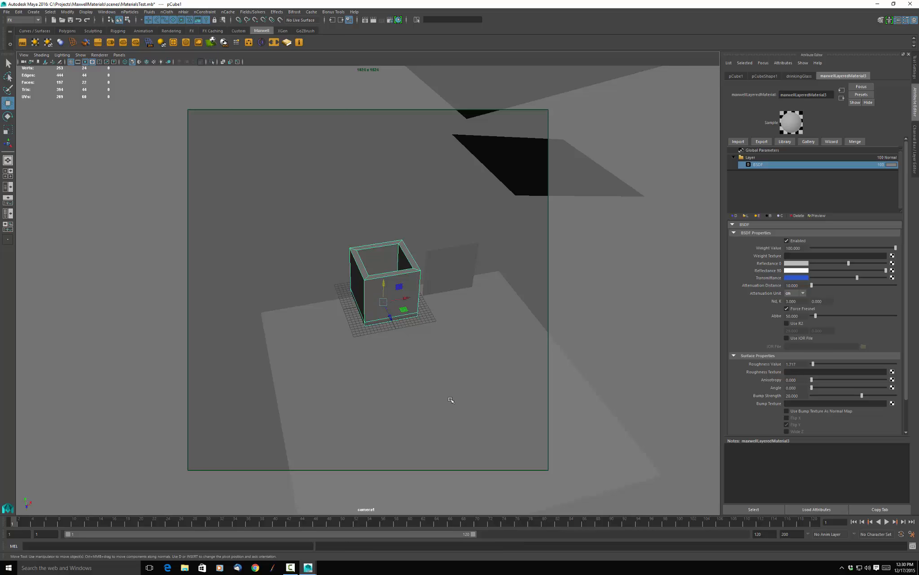
{"action": "left_click", "coordinate": [451, 399]}
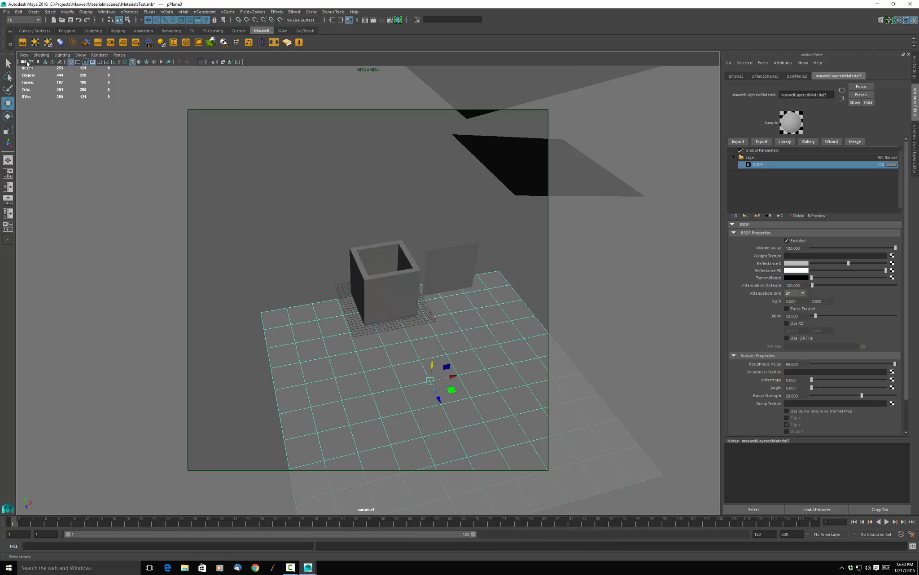
{"action": "left_click", "coordinate": [23, 43]}
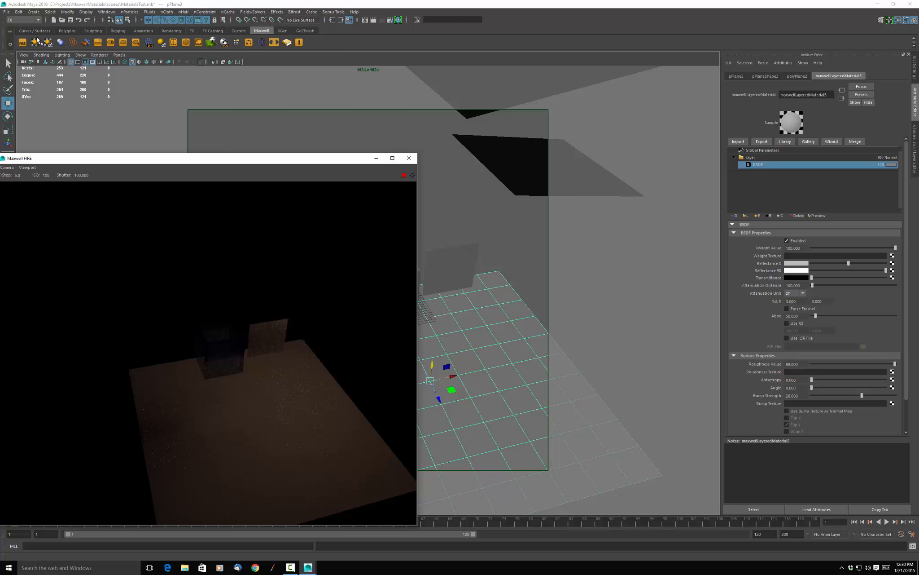
Raise the scene camera's film ISO to about 2020 to brighten the FIRE preview.
{"action": "left_click", "coordinate": [24, 55]}
{"action": "left_click", "coordinate": [30, 67]}
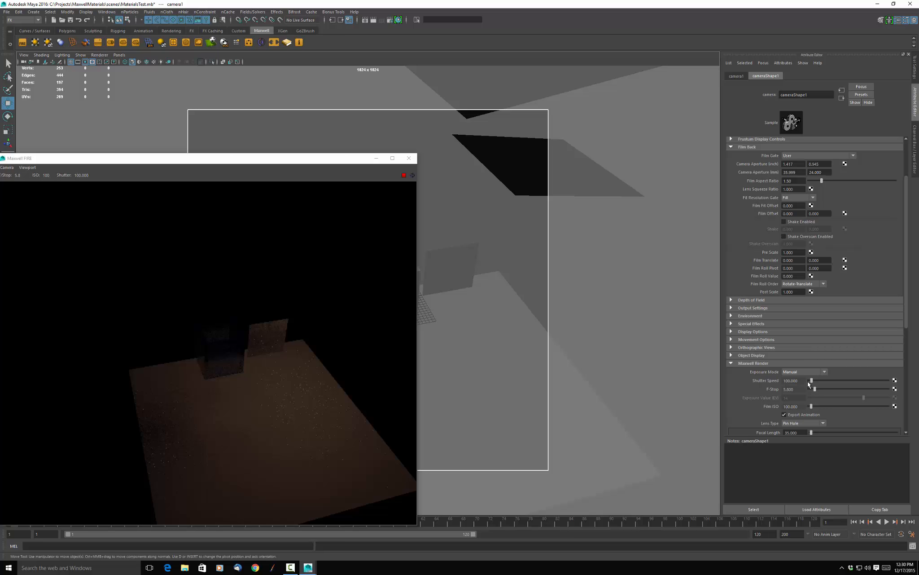
{"action": "left_click_drag", "start_coordinate": [812, 406], "coordinate": [835, 410]}
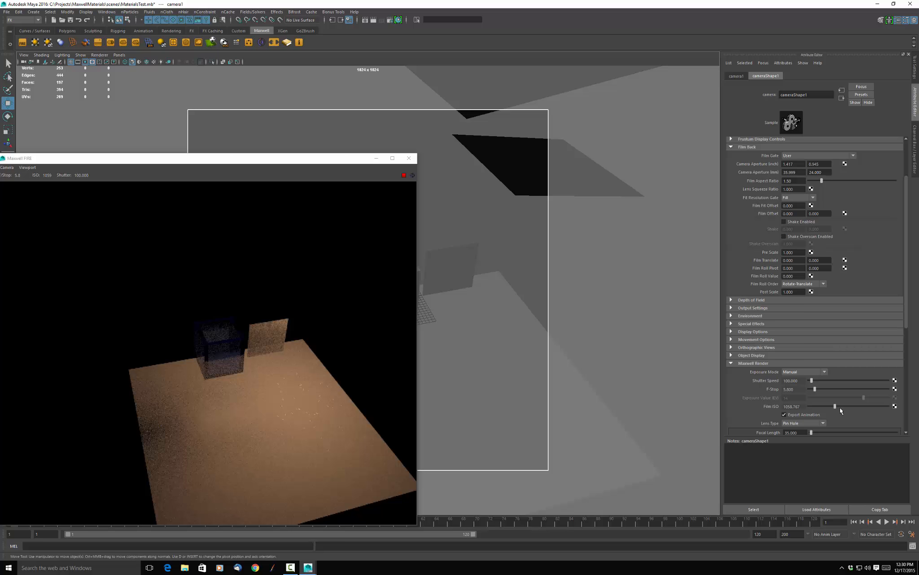
{"action": "left_click_drag", "start_coordinate": [840, 409], "coordinate": [847, 411]}
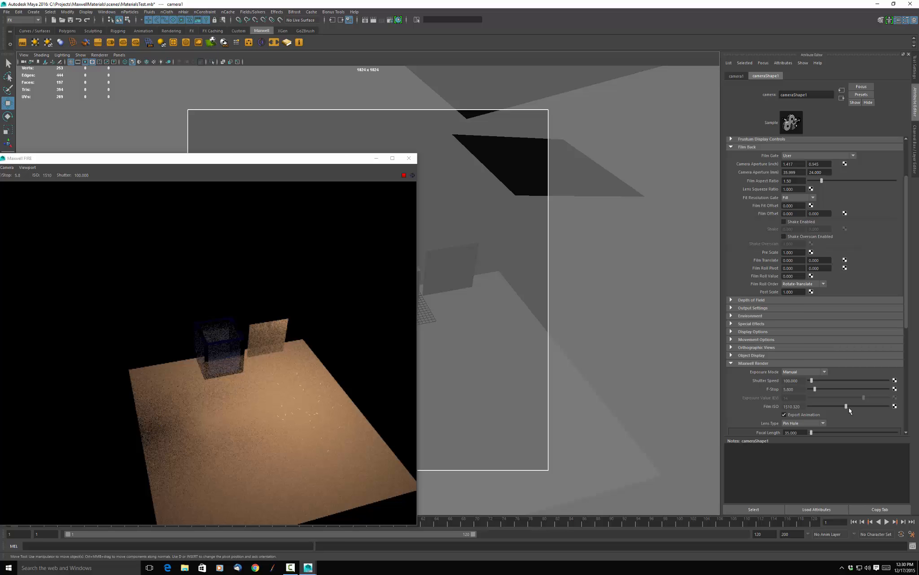
{"action": "left_click_drag", "start_coordinate": [846, 408], "coordinate": [858, 407]}
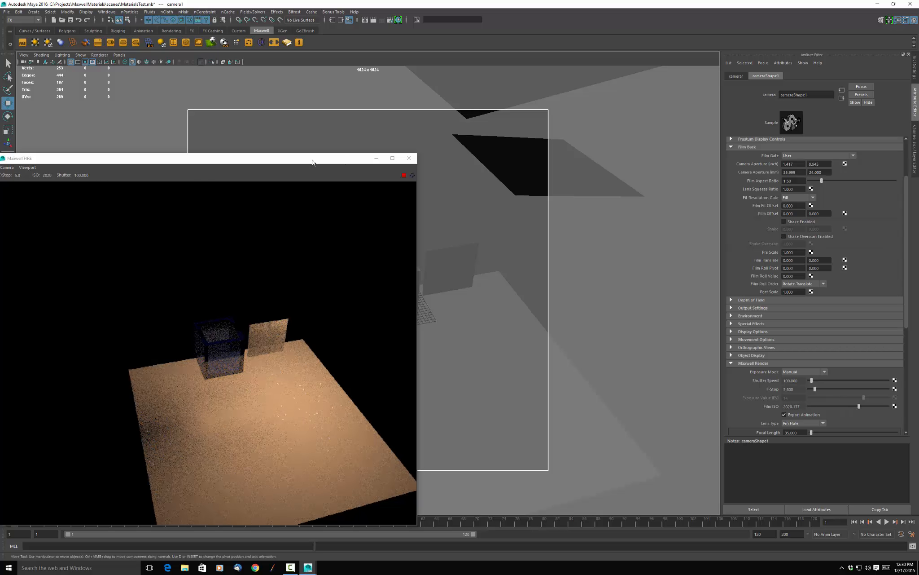
Examine the glass box's layered material and its BSDF properties alongside the FIRE preview.
{"action": "left_click_drag", "start_coordinate": [300, 158], "coordinate": [285, 142]}
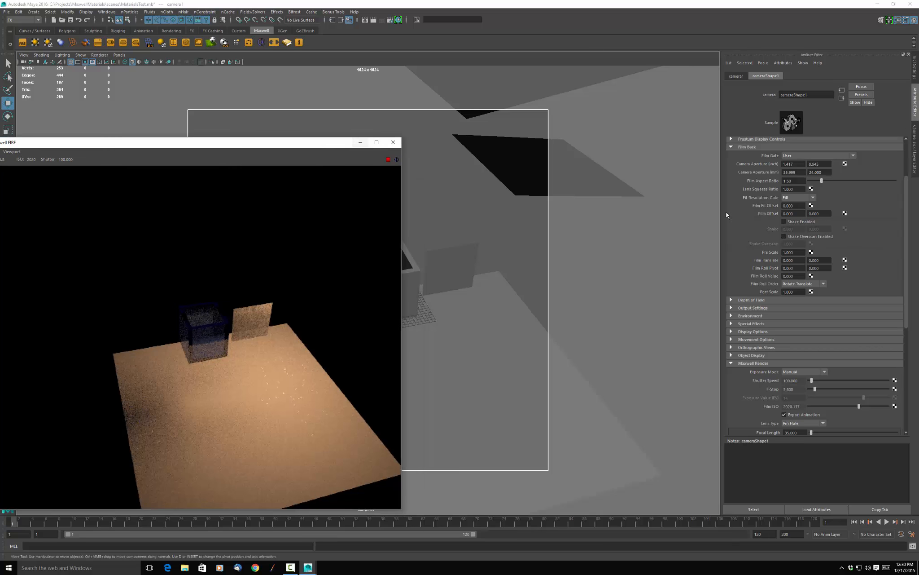
{"action": "left_click", "coordinate": [409, 296]}
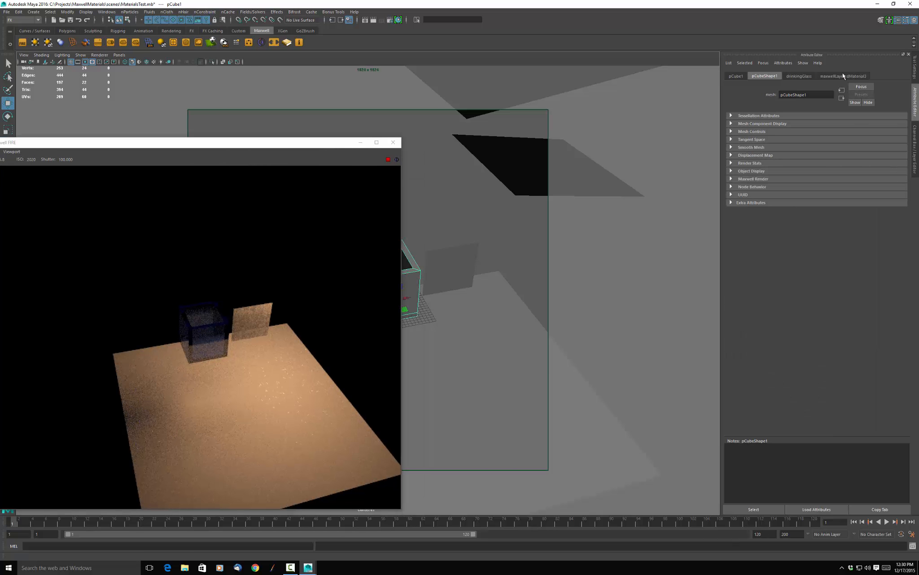
{"action": "left_click", "coordinate": [843, 76]}
{"action": "scroll", "coordinate": [811, 297], "scroll_direction": "down", "scroll_amount": 3}
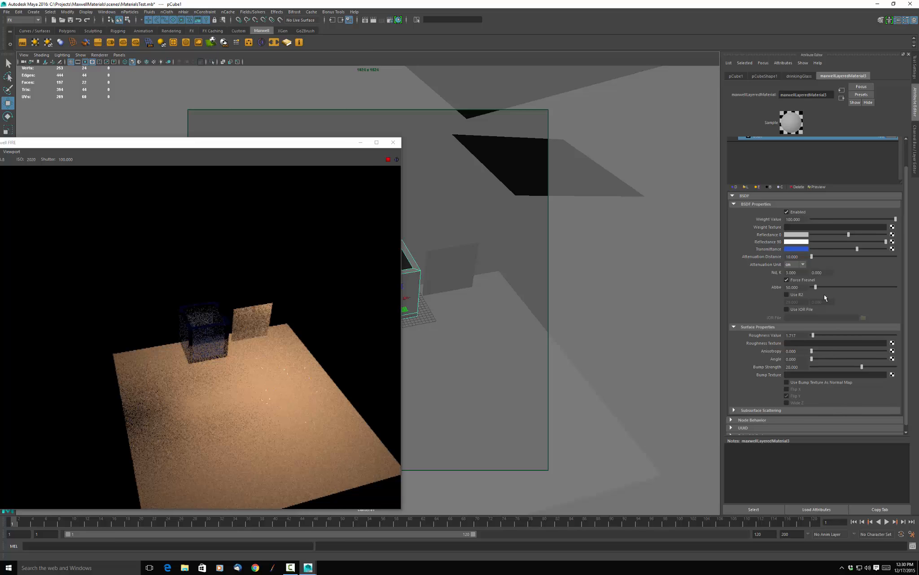
{"action": "scroll", "coordinate": [824, 294], "scroll_direction": "down", "scroll_amount": 1}
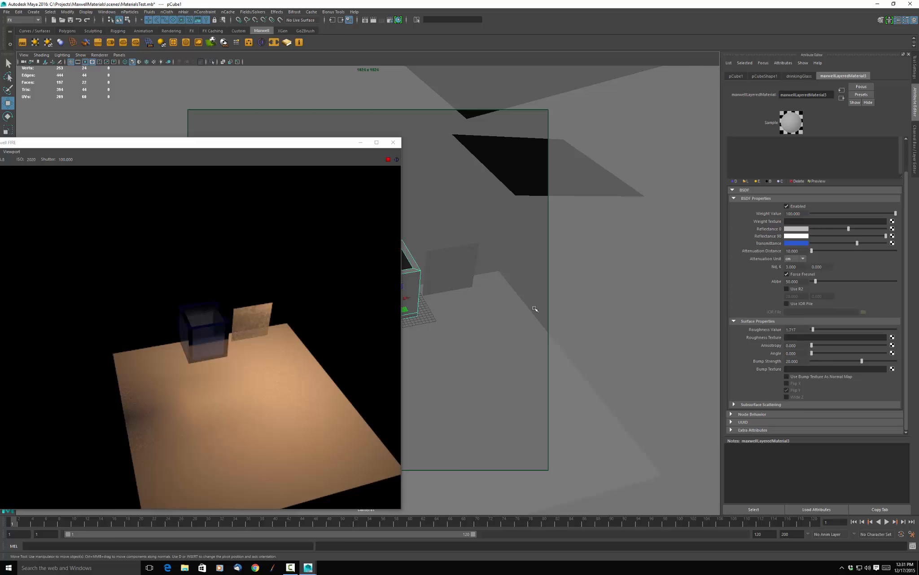
Move the FIRE preview aside, reframe the camera on the floor before the box, and switch to the four-view layout.
{"action": "left_click_drag", "start_coordinate": [300, 148], "coordinate": [184, 68]}
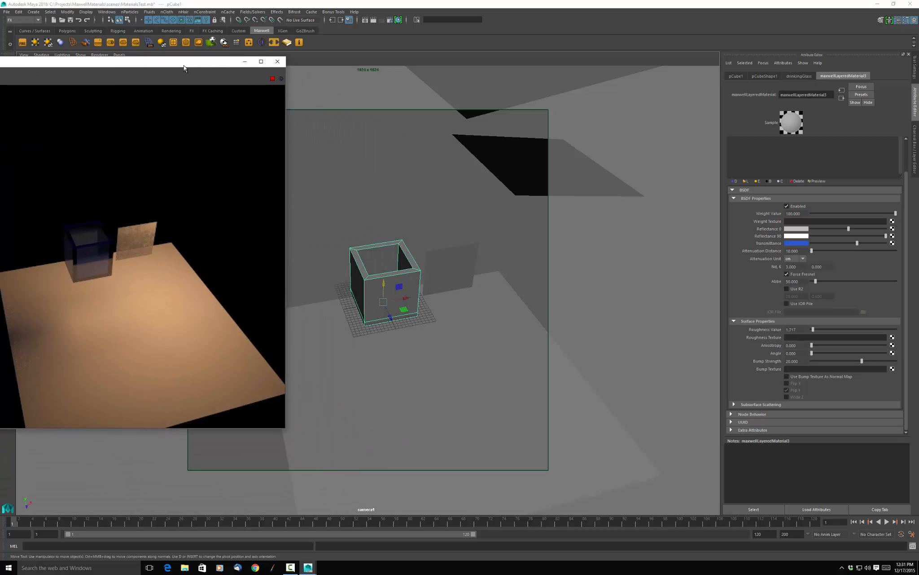
{"action": "middle_click_drag", "start_coordinate": [421, 404], "coordinate": [415, 307], "text": "alt"}
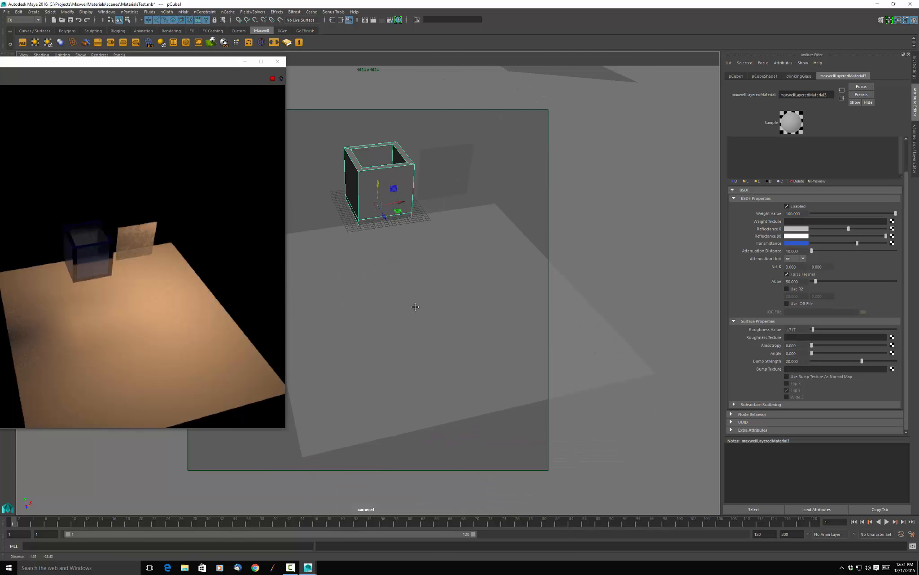
{"action": "left_click_drag", "start_coordinate": [415, 307], "coordinate": [409, 316], "text": "alt"}
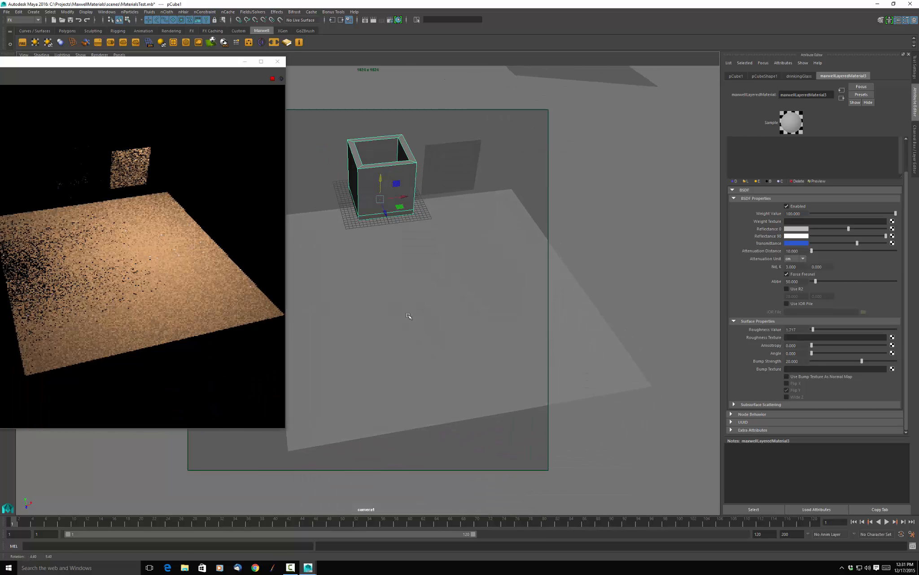
{"action": "left_click", "coordinate": [472, 272]}
{"action": "key", "text": "space"}
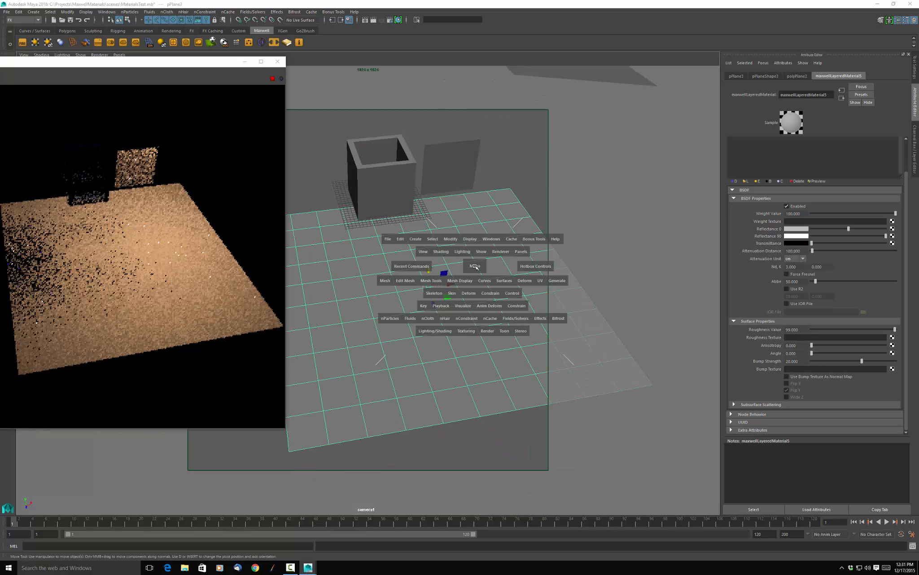
{"action": "left_click", "coordinate": [420, 242]}
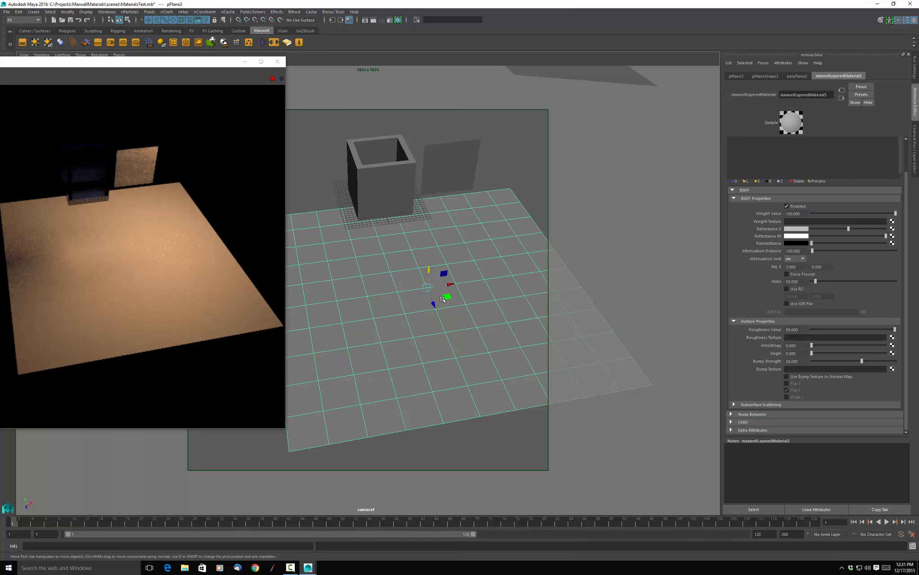
{"action": "key", "text": "space"}
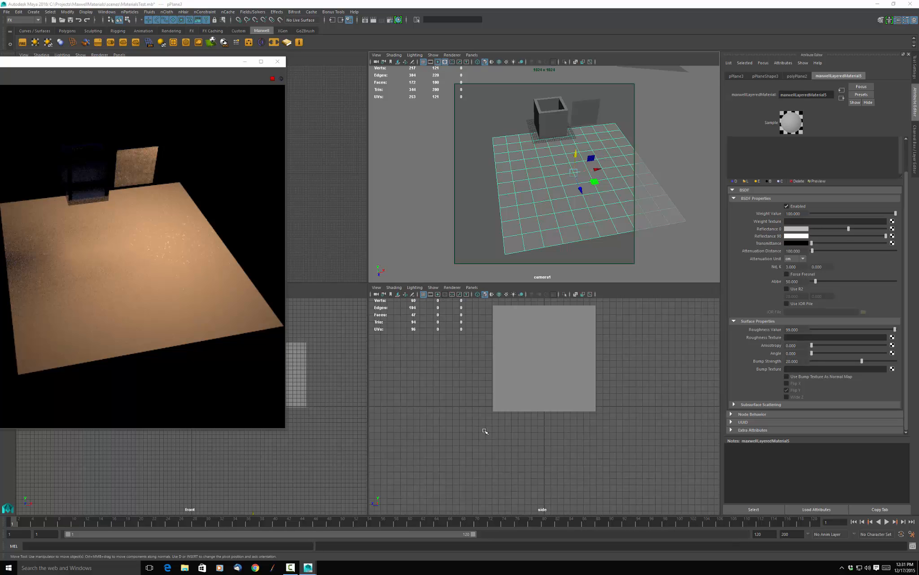
Create a polygon cube in front of the glass box and scale it up uniformly to about 12.8.
{"action": "key", "text": "space"}
{"action": "left_click", "coordinate": [425, 404]}
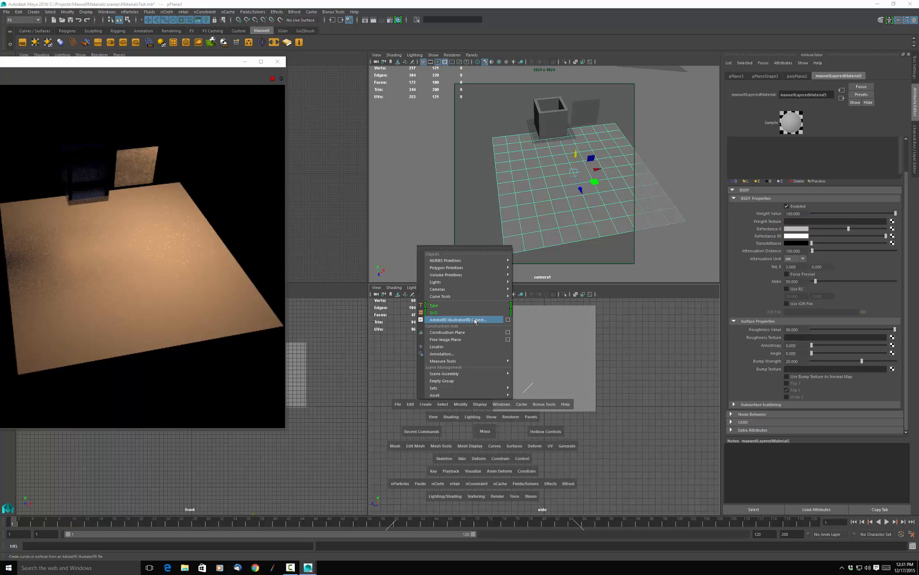
{"action": "mouse_move", "coordinate": [499, 268]}
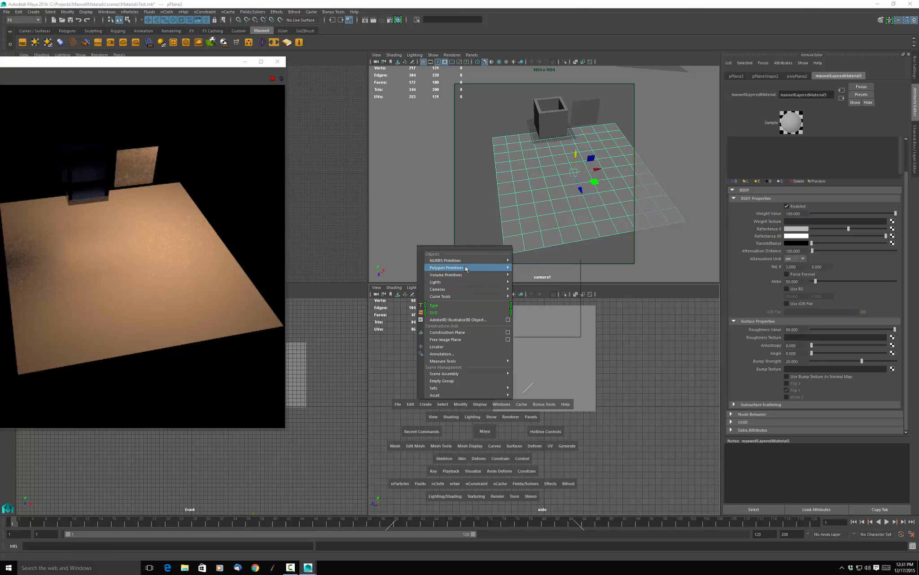
{"action": "left_click", "coordinate": [527, 280]}
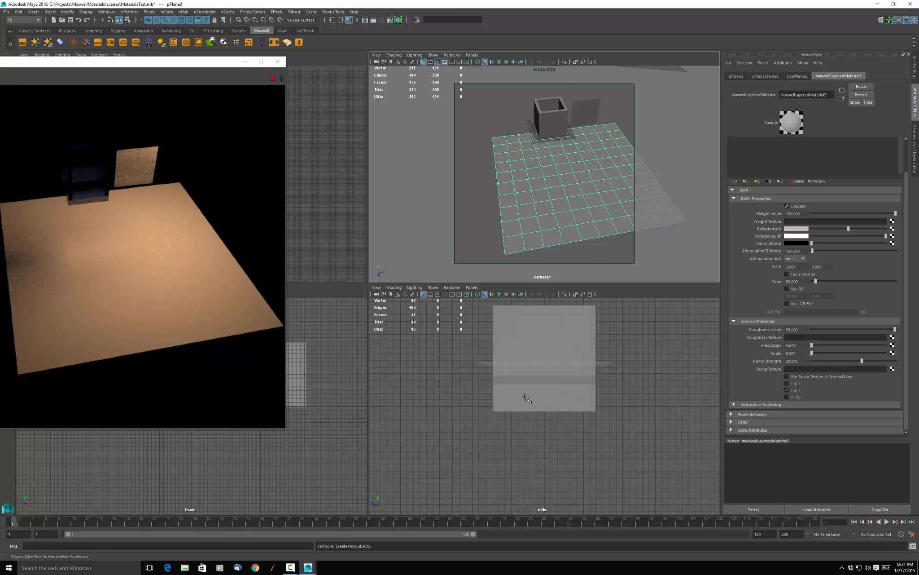
{"action": "left_click", "coordinate": [462, 437]}
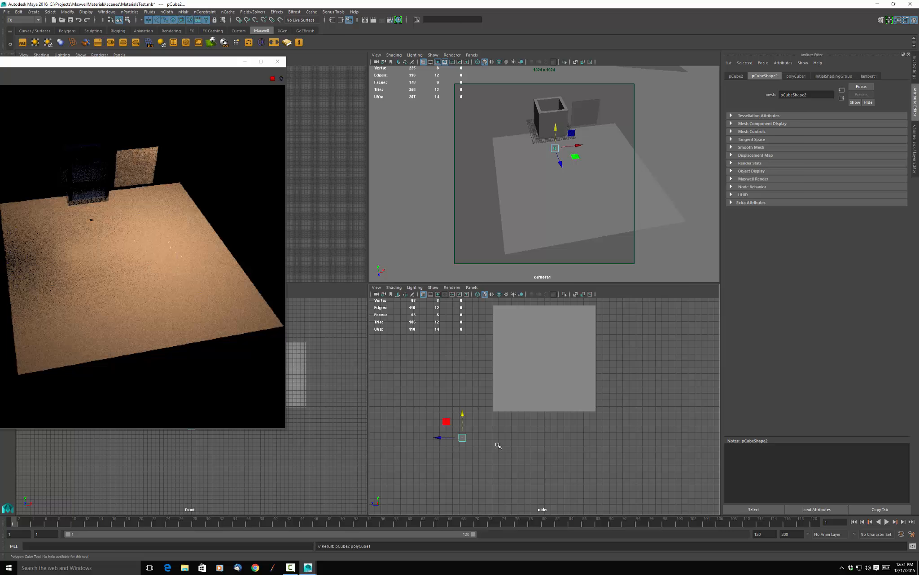
{"action": "key", "text": "r"}
{"action": "left_click_drag", "start_coordinate": [463, 437], "coordinate": [528, 440]}
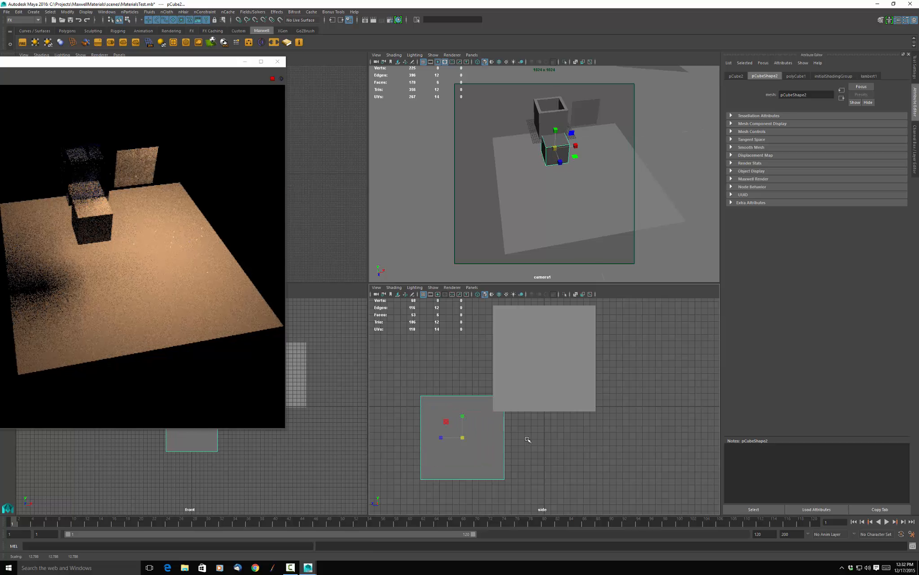
Apply a mesh Smooth to the new cube to round it into a ball, with smooth preview turned off.
{"action": "key", "text": "3"}
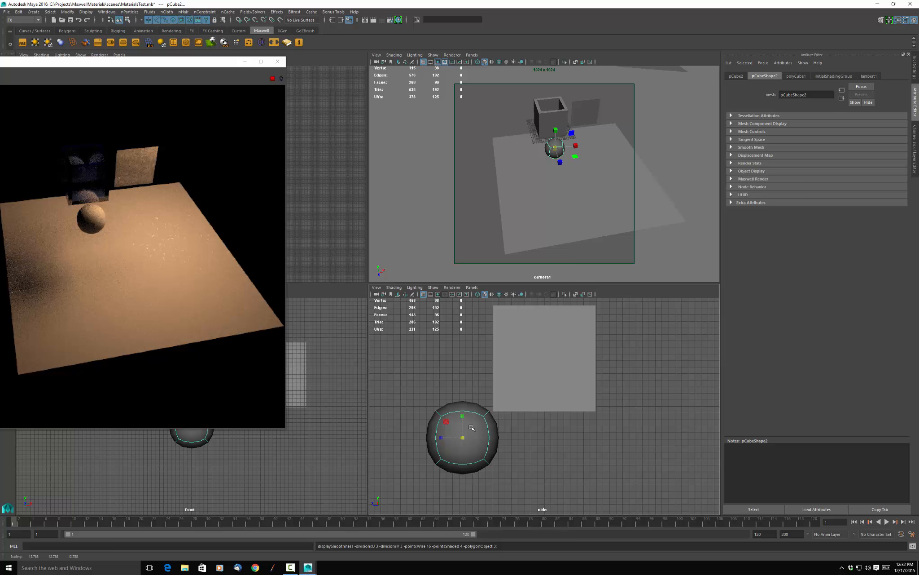
{"action": "key", "text": "1"}
{"action": "key", "text": "space"}
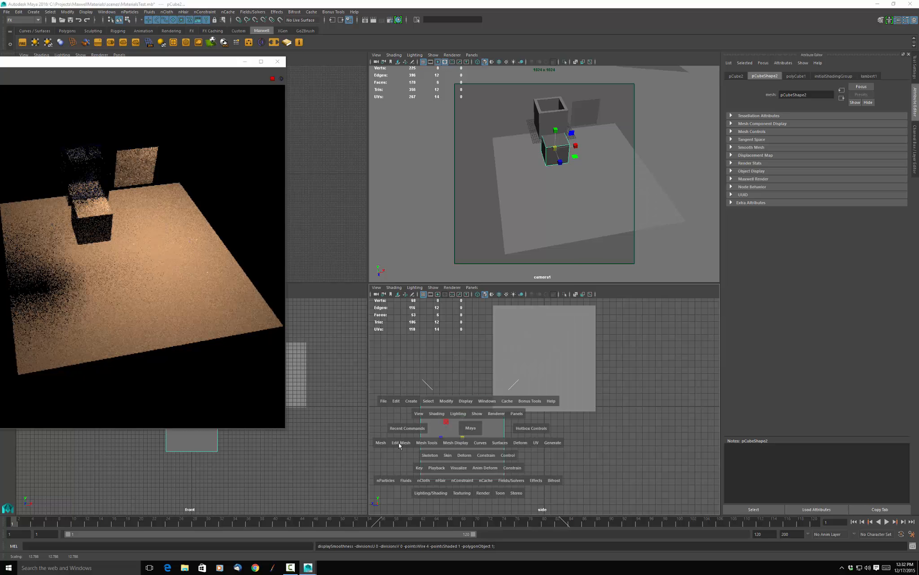
{"action": "left_click", "coordinate": [381, 443]}
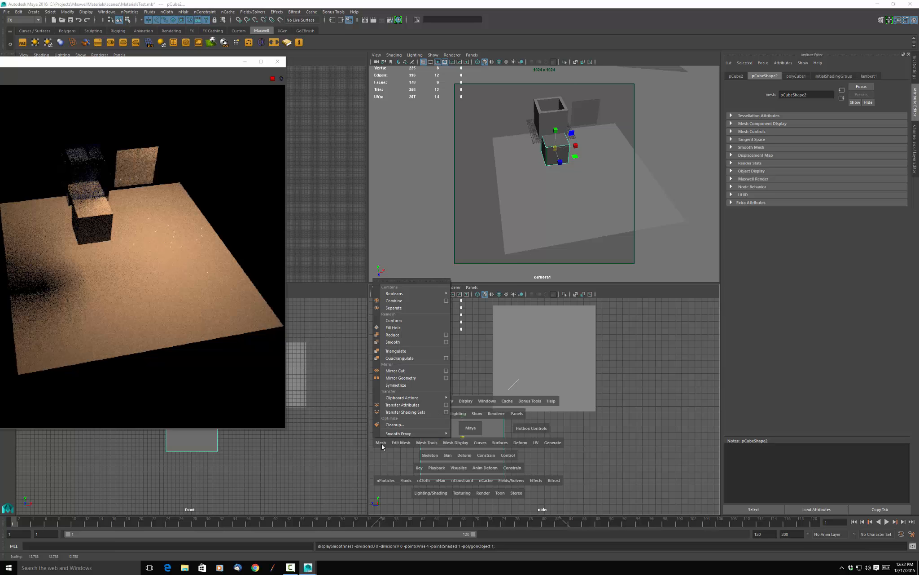
{"action": "left_click", "coordinate": [394, 342]}
{"action": "left_click", "coordinate": [544, 456]}
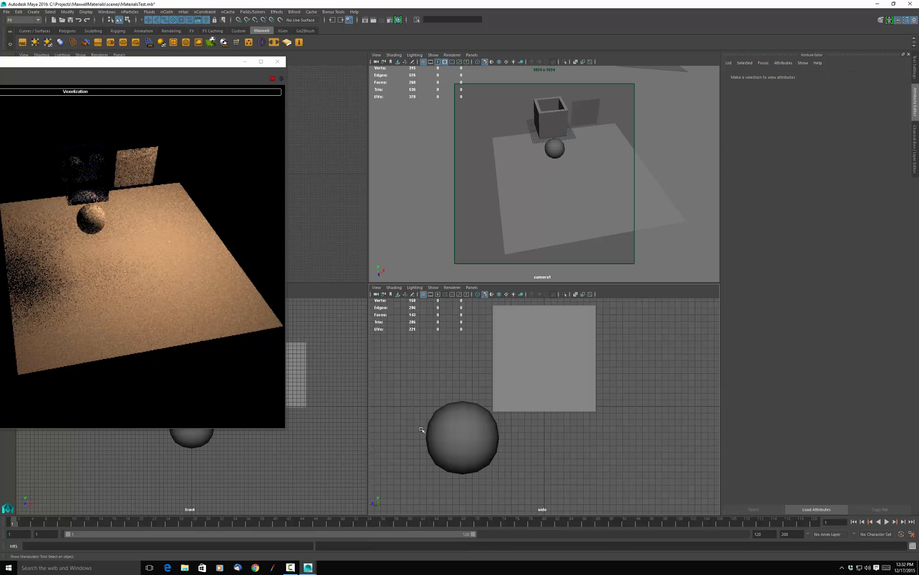
Assign a new Maxwell Layered Material to the smoothed ball.
{"action": "left_click", "coordinate": [450, 422]}
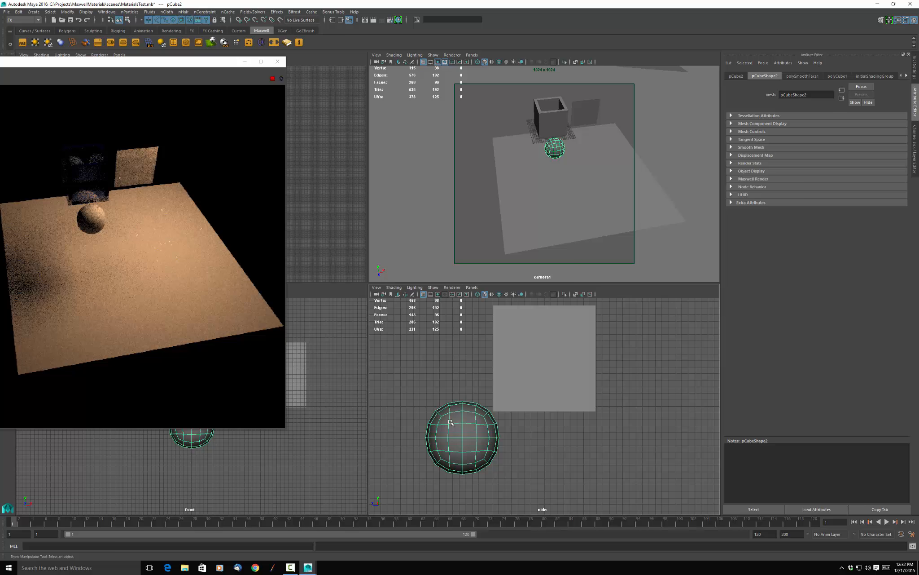
{"action": "right_click", "coordinate": [450, 422]}
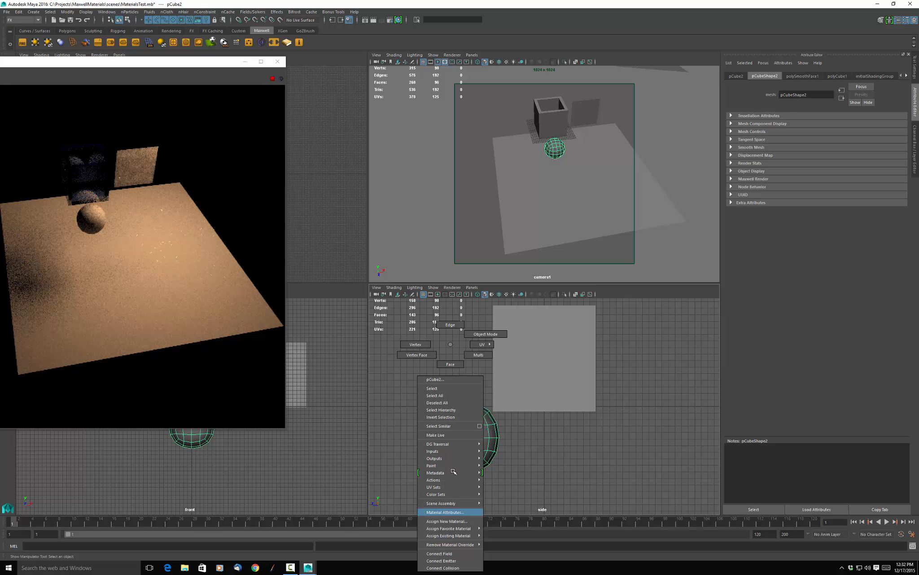
{"action": "left_click", "coordinate": [450, 521]}
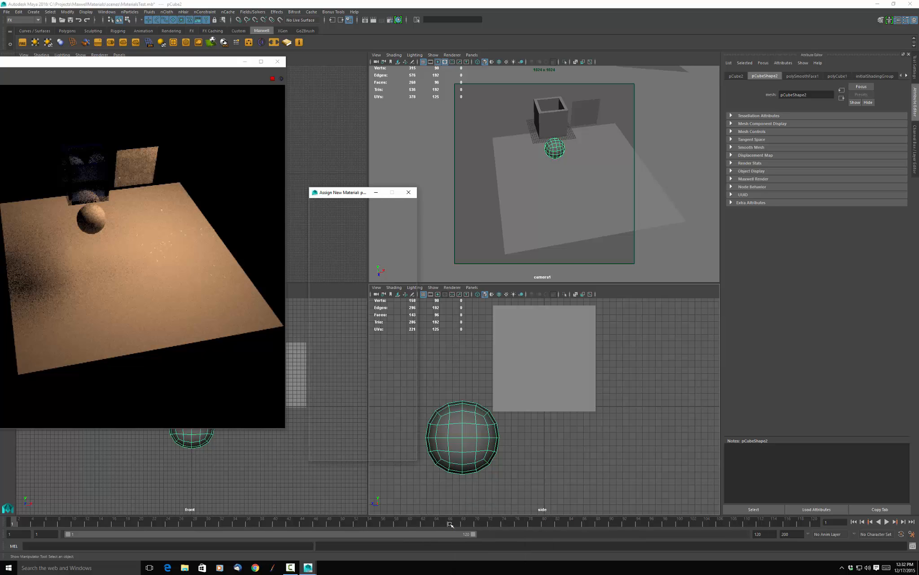
{"action": "left_click", "coordinate": [330, 251]}
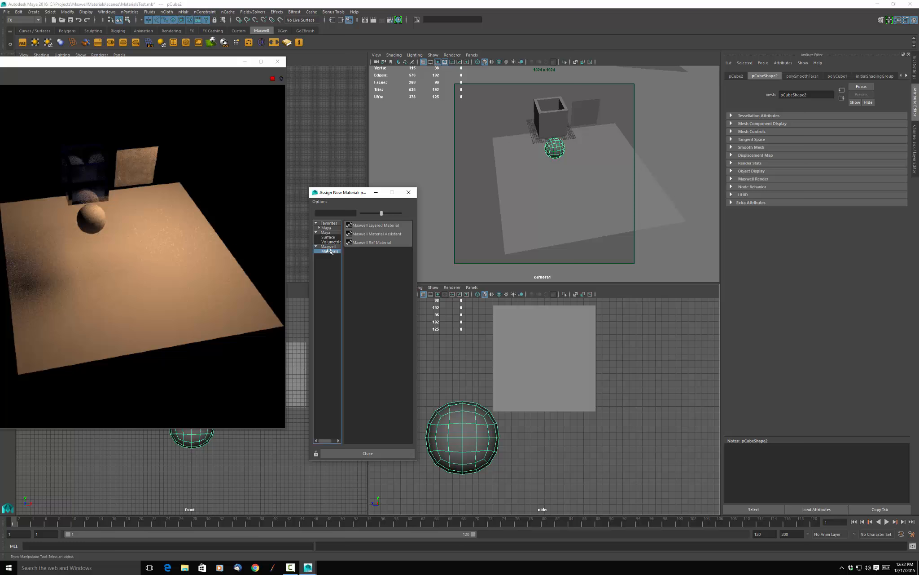
{"action": "left_click", "coordinate": [370, 225]}
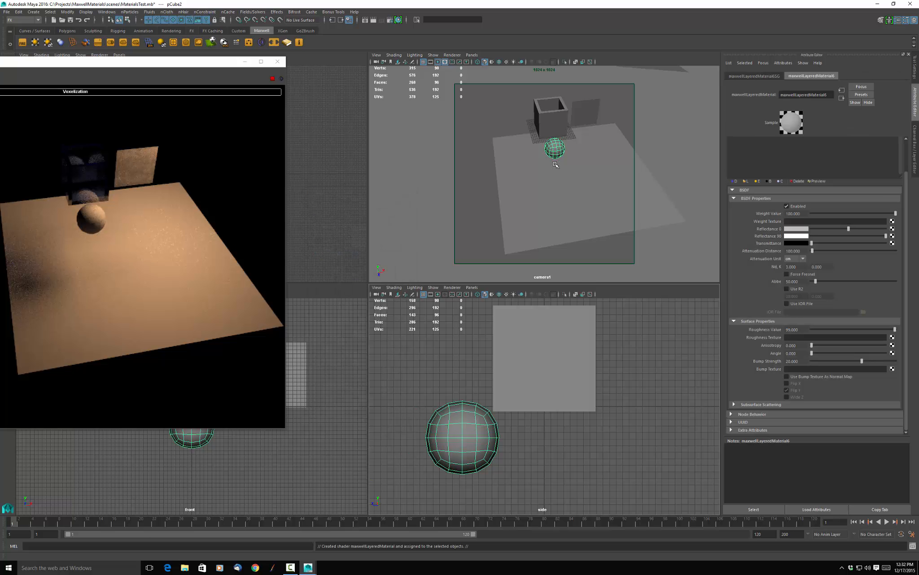
Frame the ball in the camera view and replace its material with the wizard's CarPaint preset at 18.5% metallic.
{"action": "key", "text": "f"}
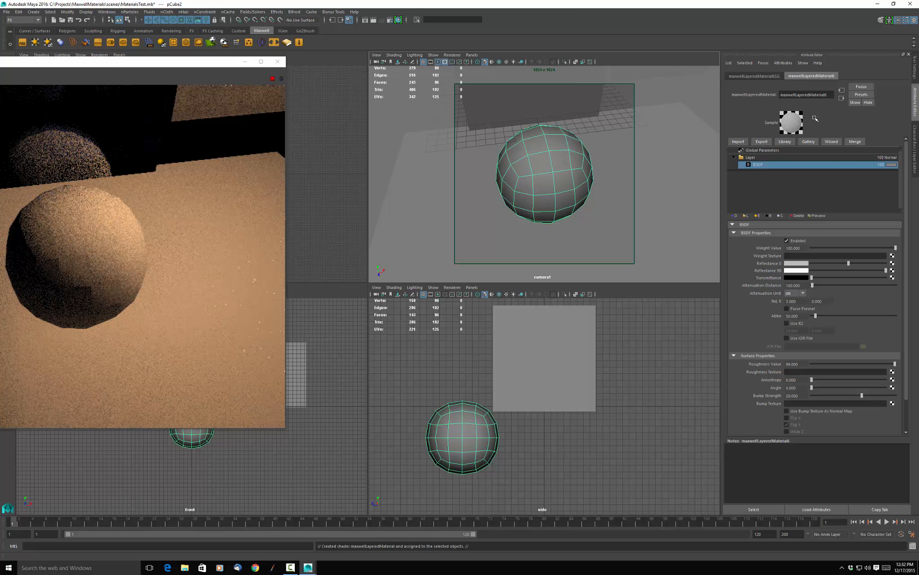
{"action": "left_click", "coordinate": [832, 142]}
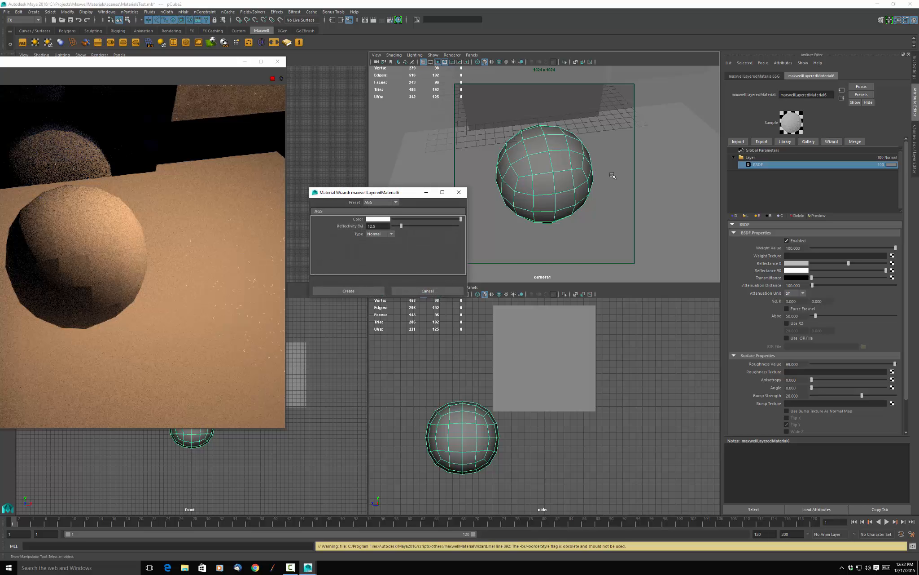
{"action": "left_click", "coordinate": [395, 203]}
{"action": "left_click", "coordinate": [376, 221]}
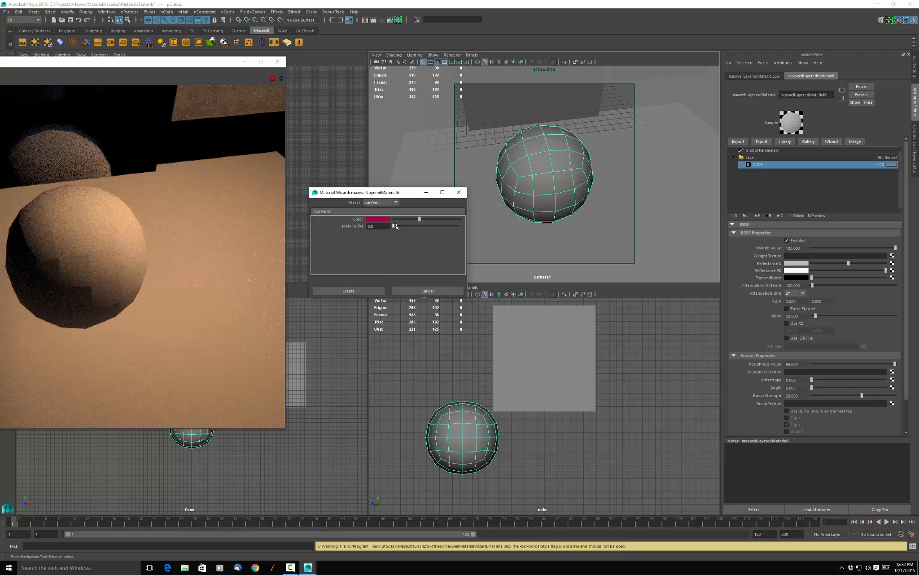
{"action": "left_click_drag", "start_coordinate": [395, 228], "coordinate": [405, 230]}
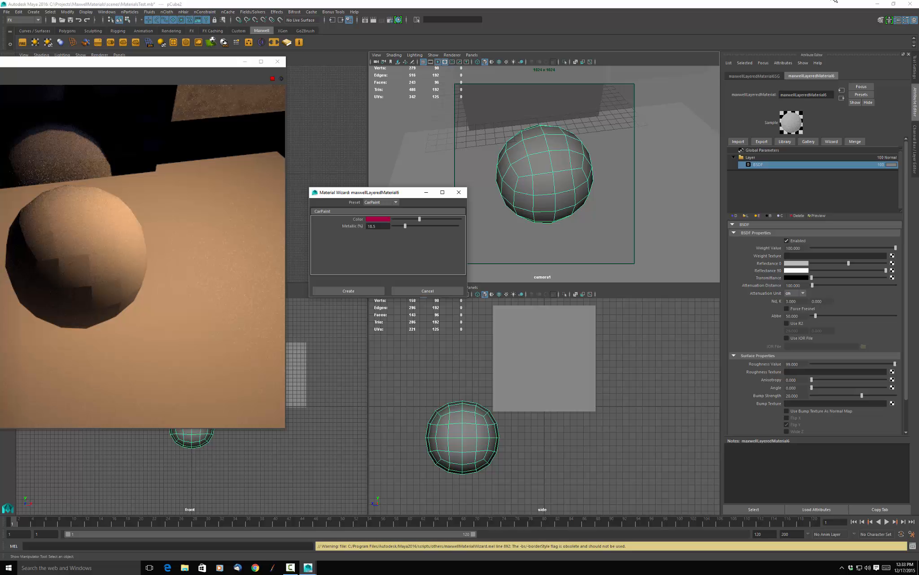
{"action": "left_click", "coordinate": [362, 291]}
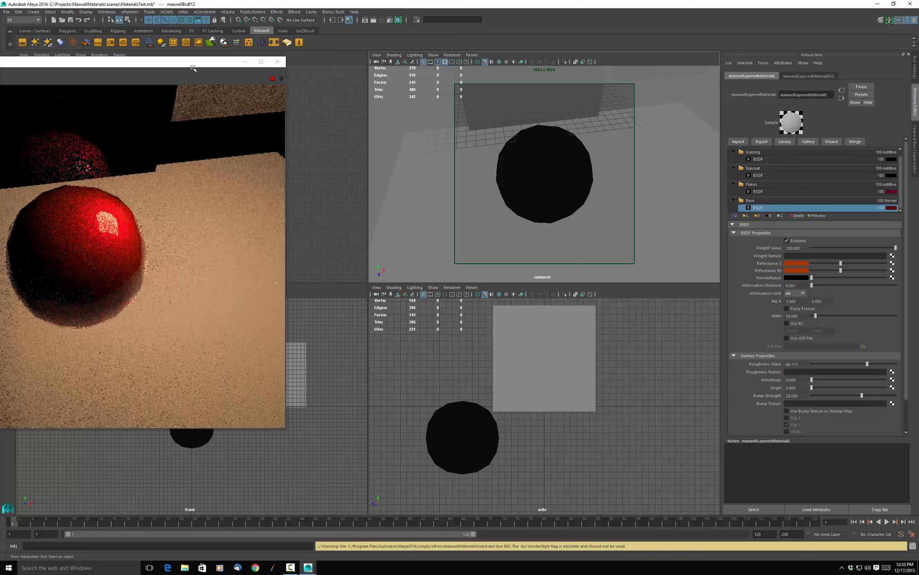
Move the FIRE preview fully into view and examine the car paint's Topcoat, Grazing, Flakes and Base layers, their blend modes and the Topcoat BSDF.
{"action": "left_click_drag", "start_coordinate": [193, 68], "coordinate": [265, 77]}
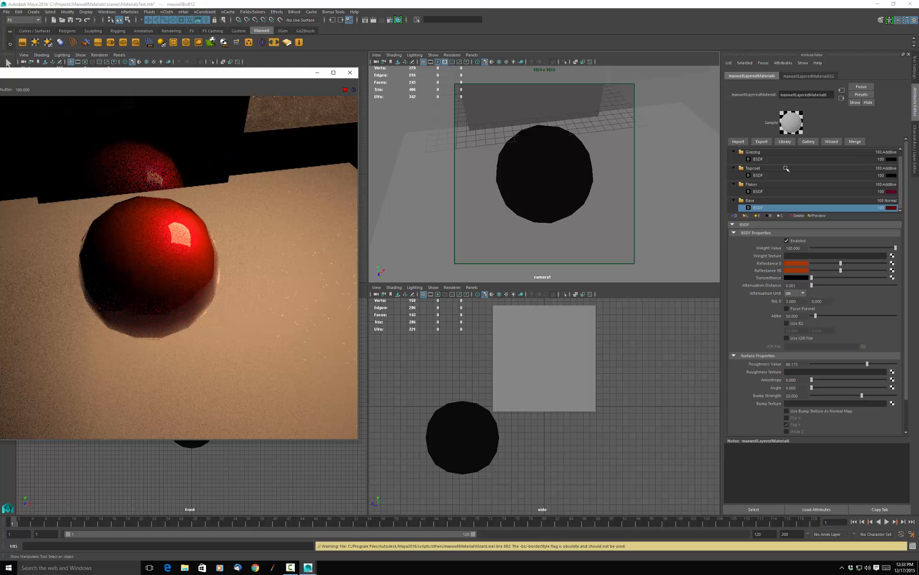
{"action": "scroll", "coordinate": [772, 158], "scroll_direction": "up", "scroll_amount": 1}
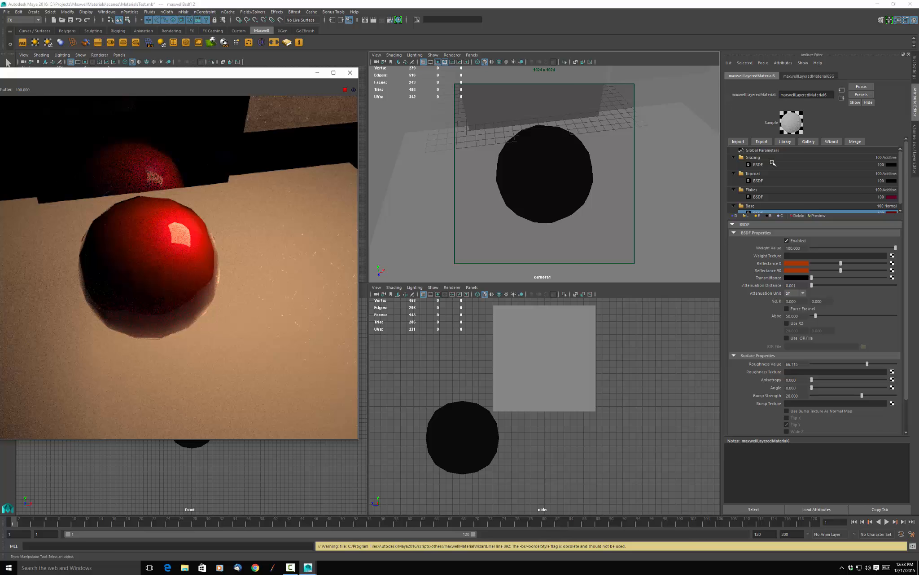
{"action": "scroll", "coordinate": [771, 194], "scroll_direction": "down", "scroll_amount": 1}
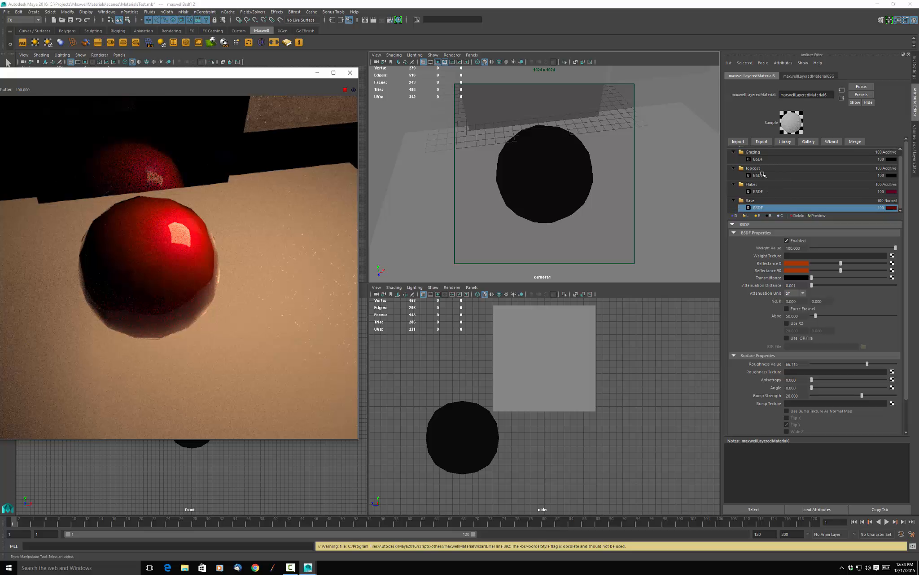
{"action": "left_click", "coordinate": [782, 168]}
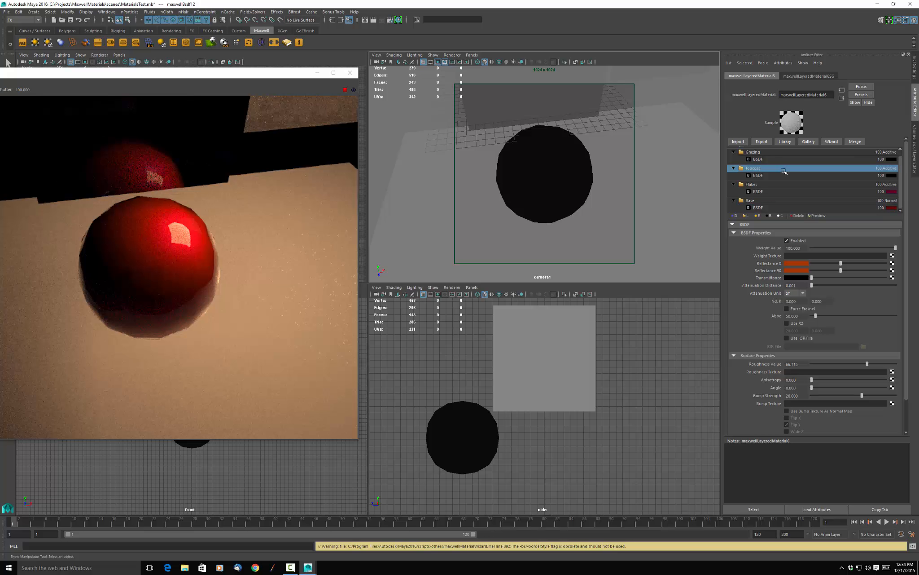
{"action": "left_click", "coordinate": [809, 255]}
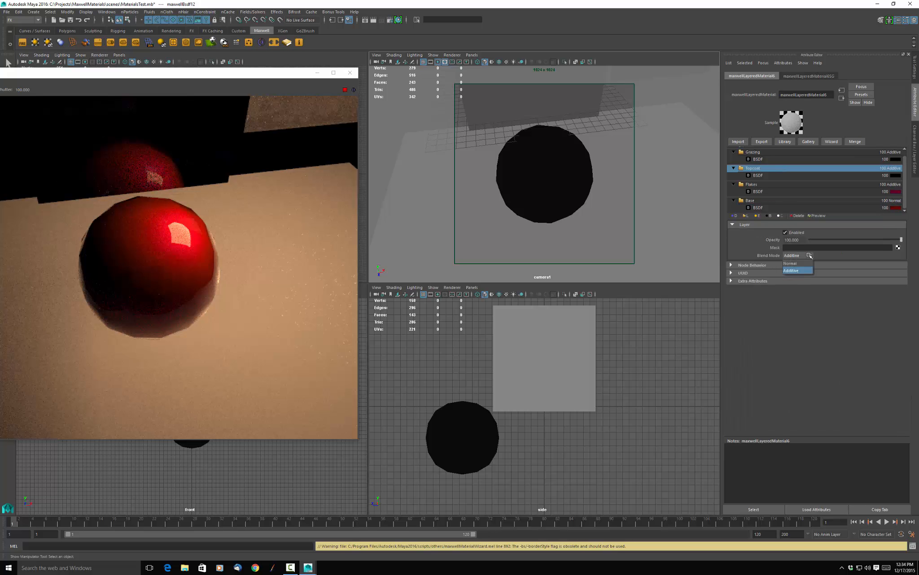
{"action": "left_click", "coordinate": [826, 249]}
{"action": "left_click", "coordinate": [773, 153]}
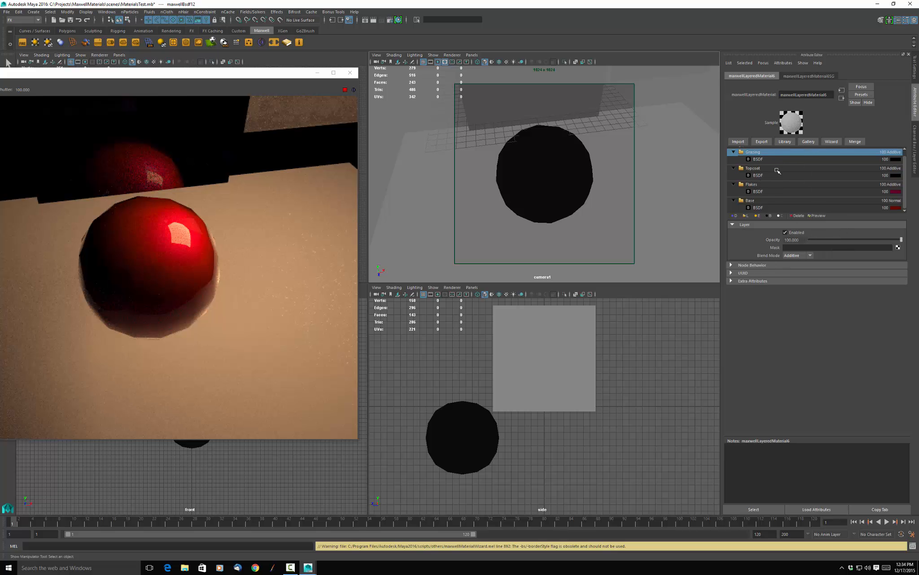
{"action": "left_click", "coordinate": [775, 186]}
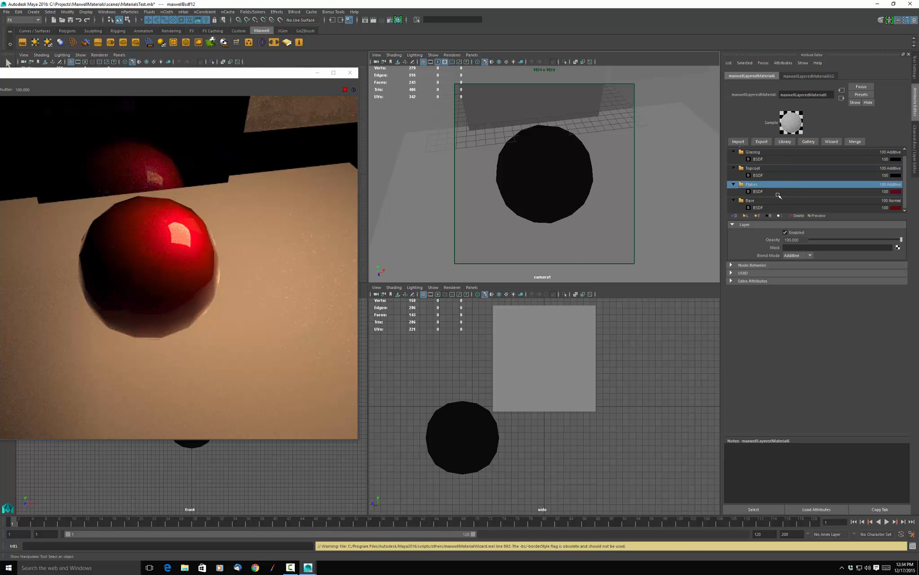
{"action": "left_click", "coordinate": [780, 202]}
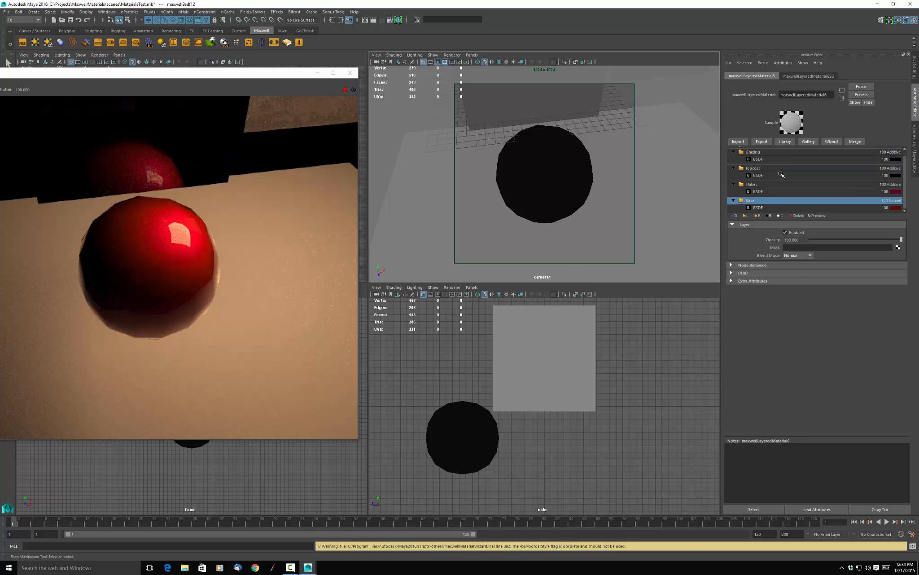
{"action": "left_click", "coordinate": [778, 176]}
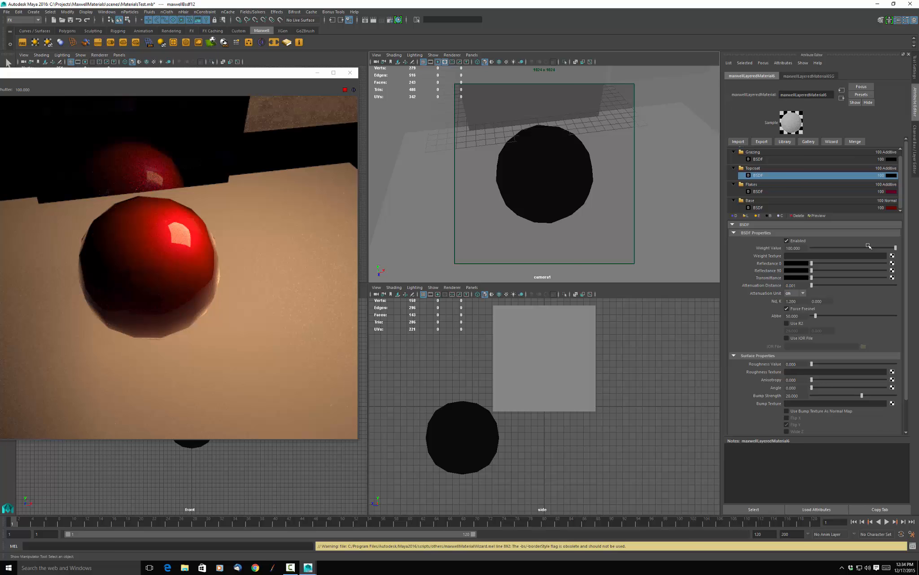
Replace the ball's material with the wizard's Glass preset, using the High Grade type.
{"action": "left_click", "coordinate": [831, 142]}
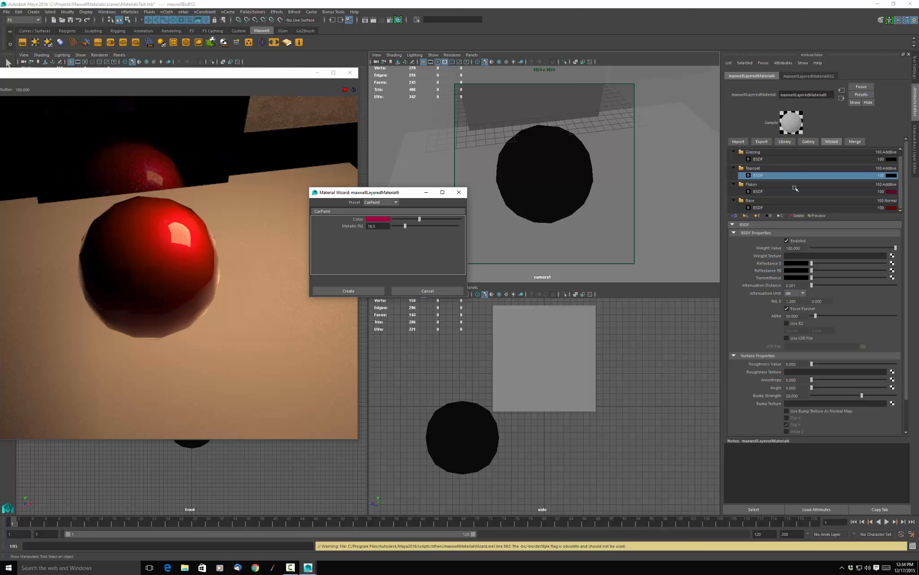
{"action": "left_click", "coordinate": [396, 202]}
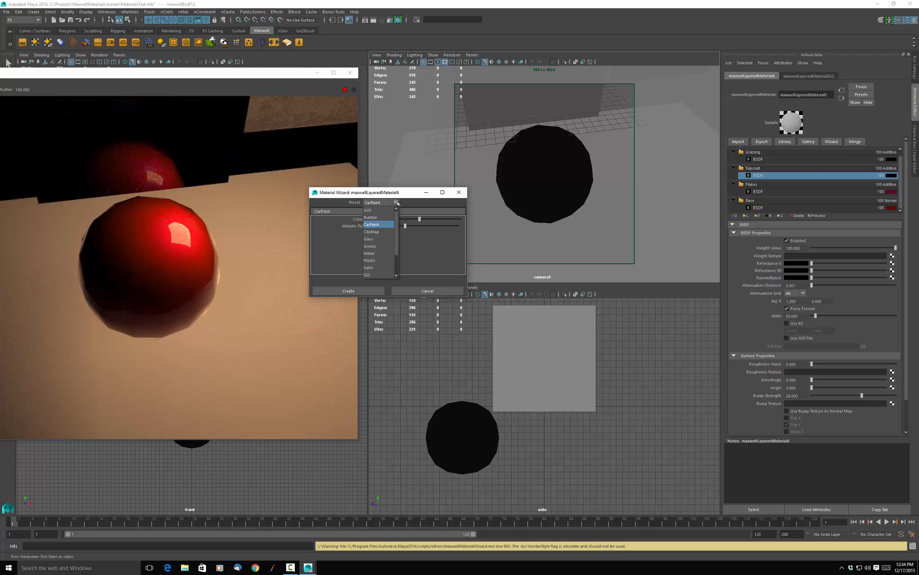
{"action": "left_click", "coordinate": [372, 239]}
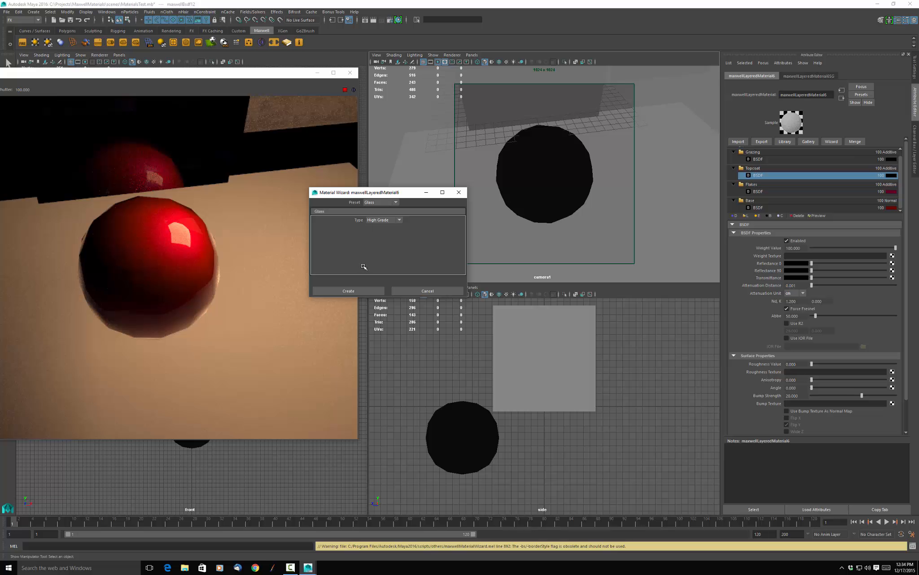
{"action": "left_click", "coordinate": [398, 218]}
{"action": "left_click", "coordinate": [399, 219]}
{"action": "left_click", "coordinate": [359, 290]}
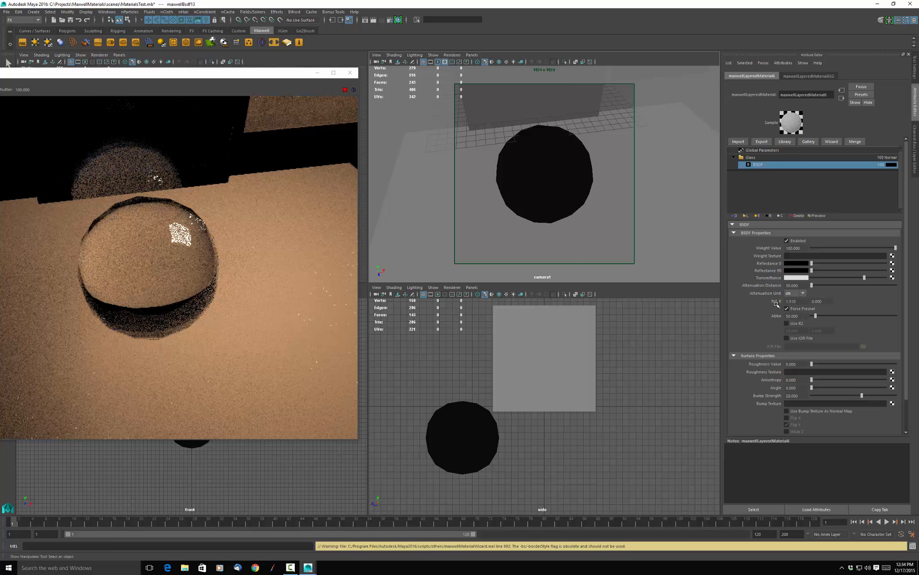
Review the glass BSDF properties, then replace the ball's material with the Milk 2 preset from the wizard's SSS Presets.
{"action": "scroll", "coordinate": [816, 304], "scroll_direction": "down", "scroll_amount": 2}
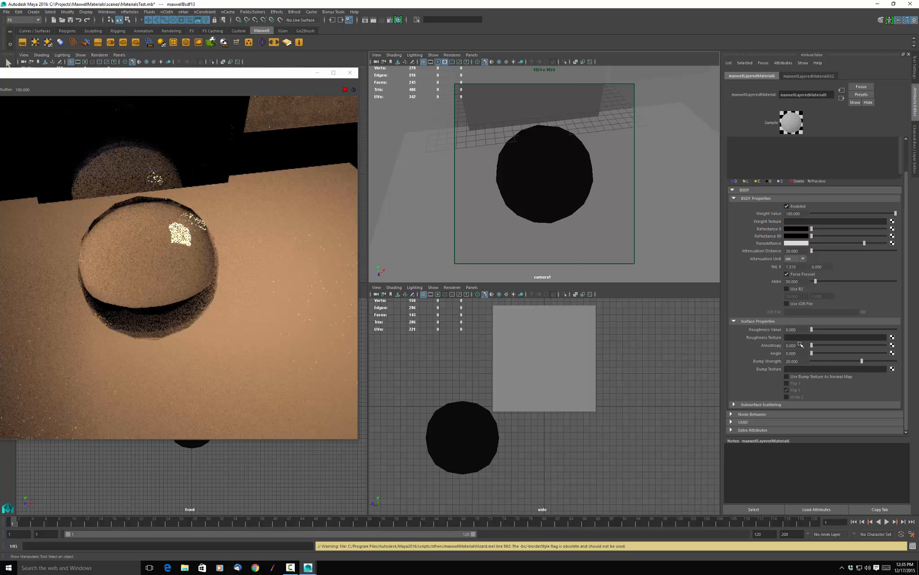
{"action": "scroll", "coordinate": [802, 357], "scroll_direction": "up", "scroll_amount": 2}
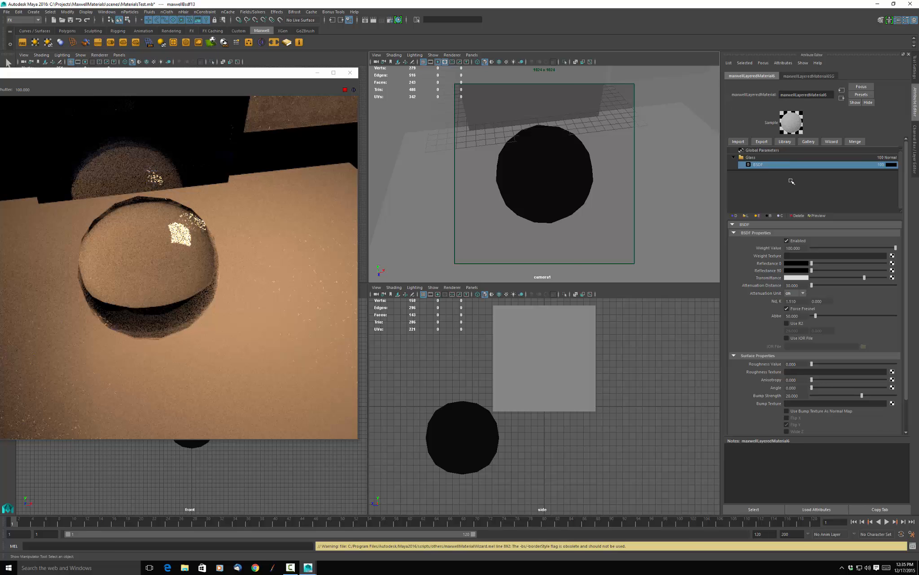
{"action": "left_click", "coordinate": [833, 142]}
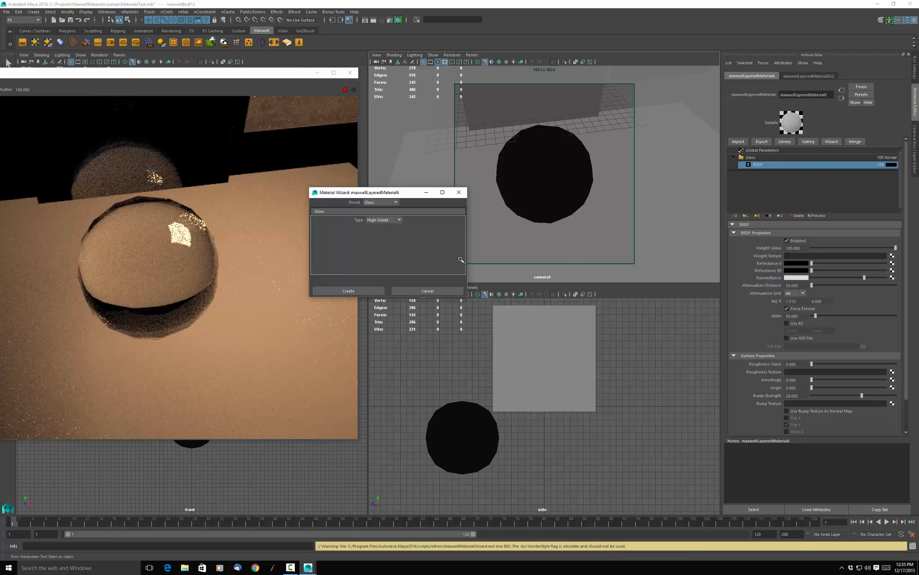
{"action": "left_click", "coordinate": [395, 201]}
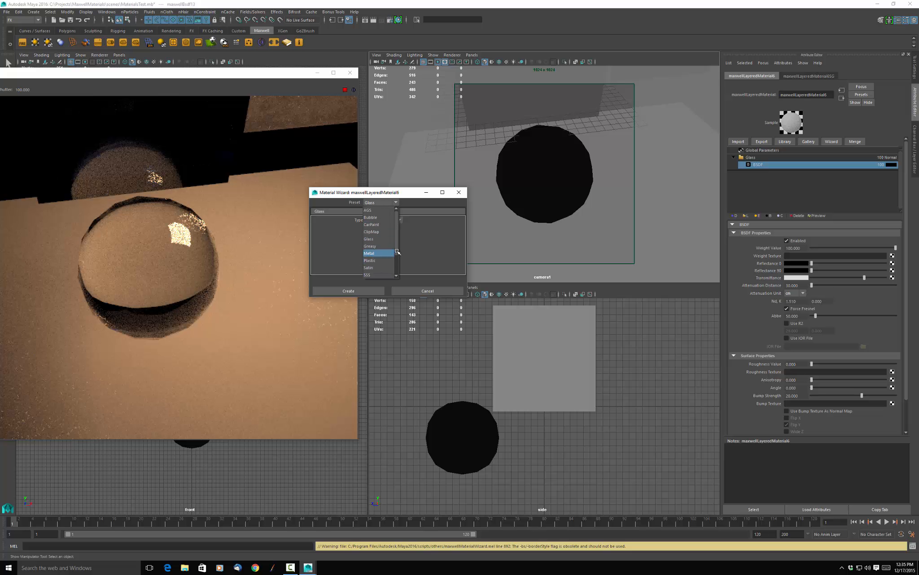
{"action": "left_click", "coordinate": [397, 267]}
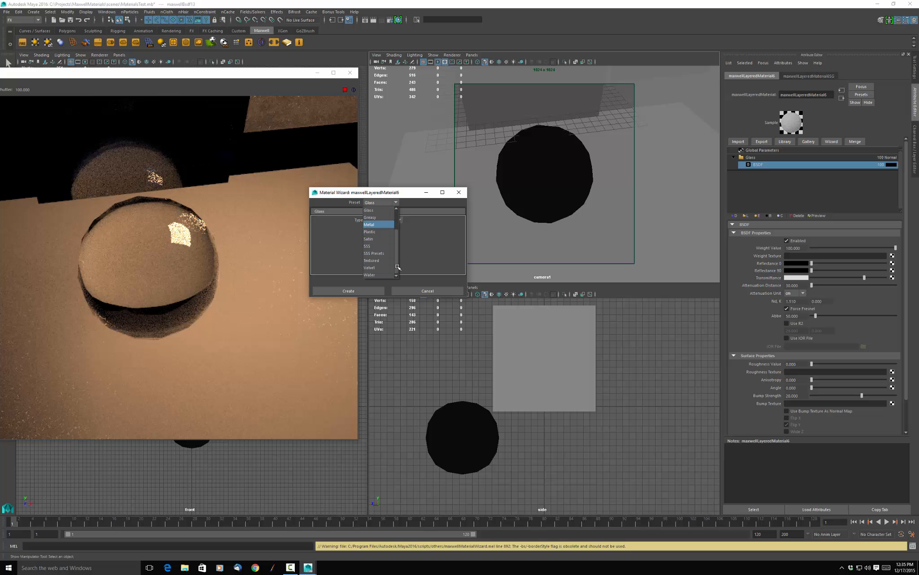
{"action": "left_click", "coordinate": [372, 253]}
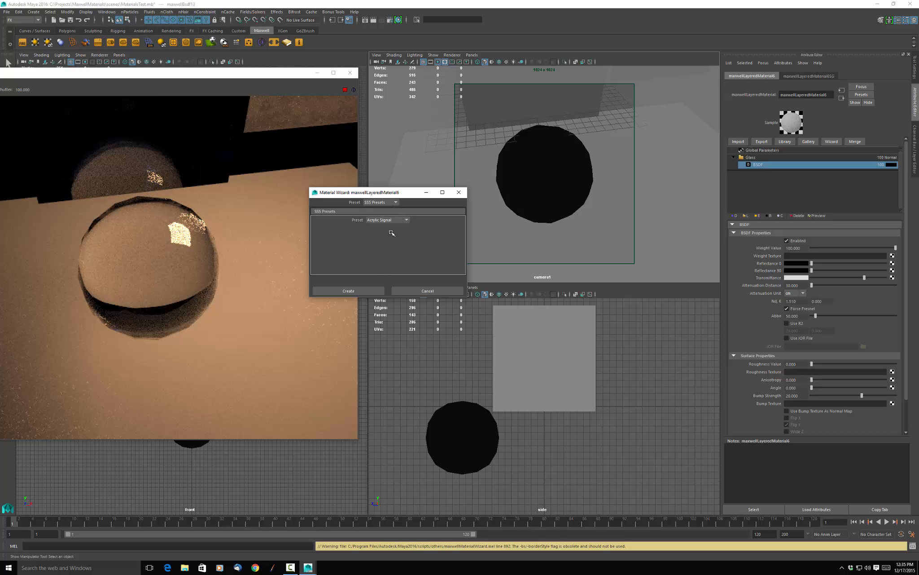
{"action": "left_click", "coordinate": [407, 219]}
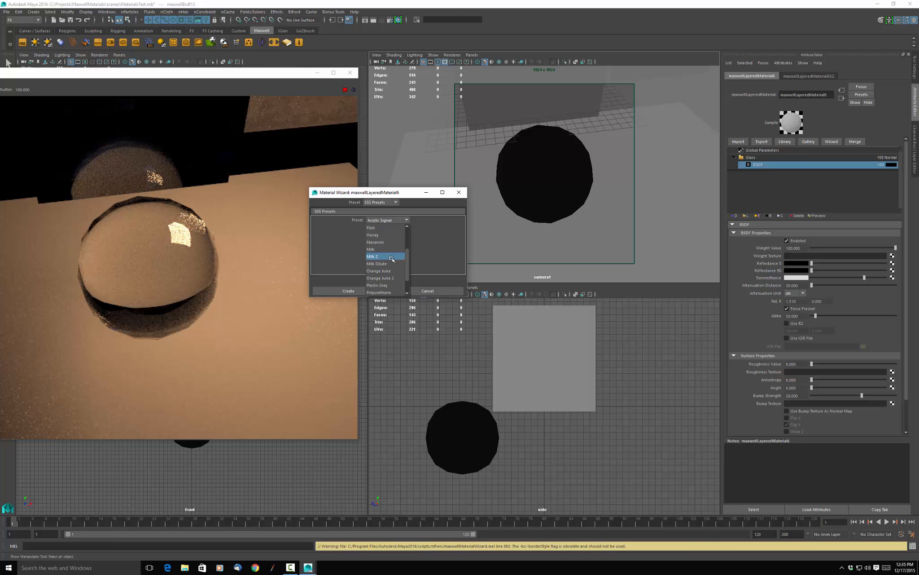
{"action": "left_click", "coordinate": [391, 257]}
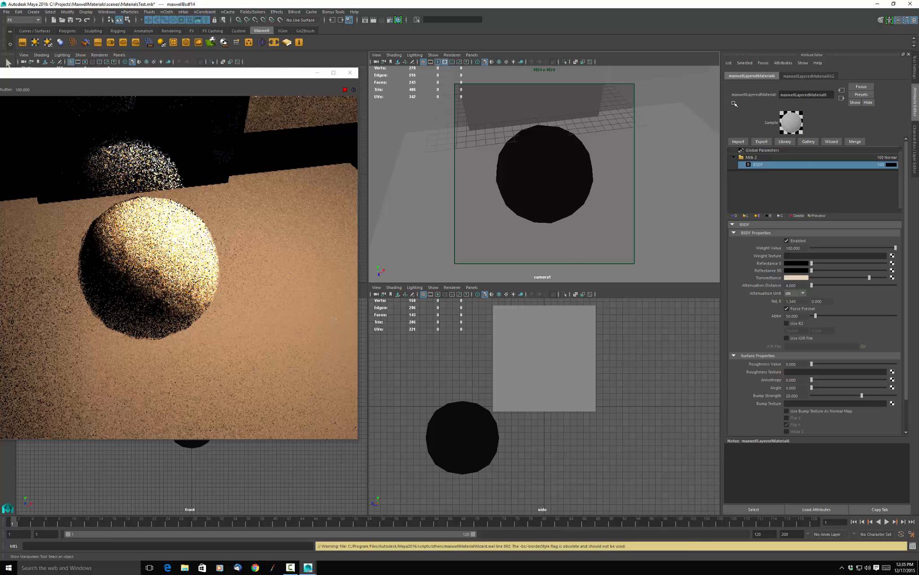
Replace the ball's material with the wizard's Velvet preset, keeping its purple colour.
{"action": "left_click", "coordinate": [833, 142]}
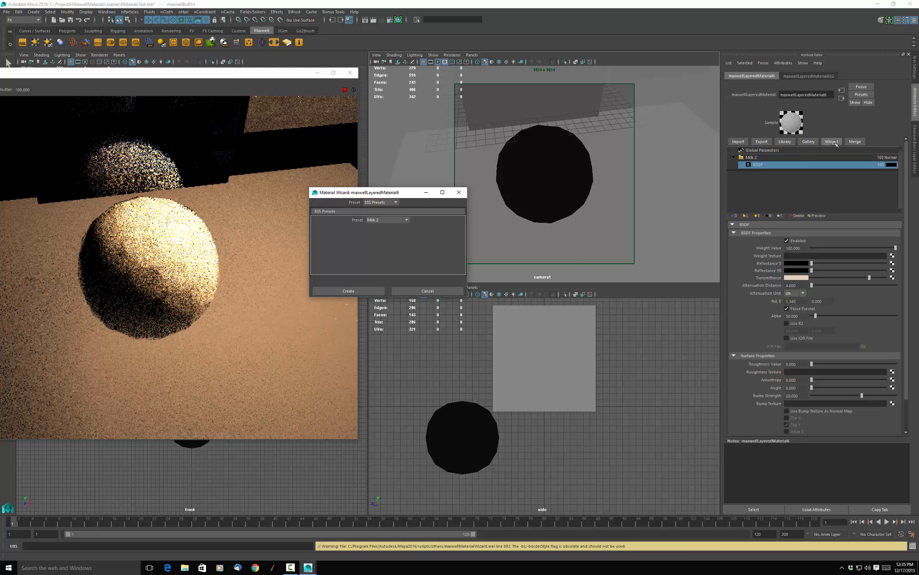
{"action": "left_click", "coordinate": [396, 202]}
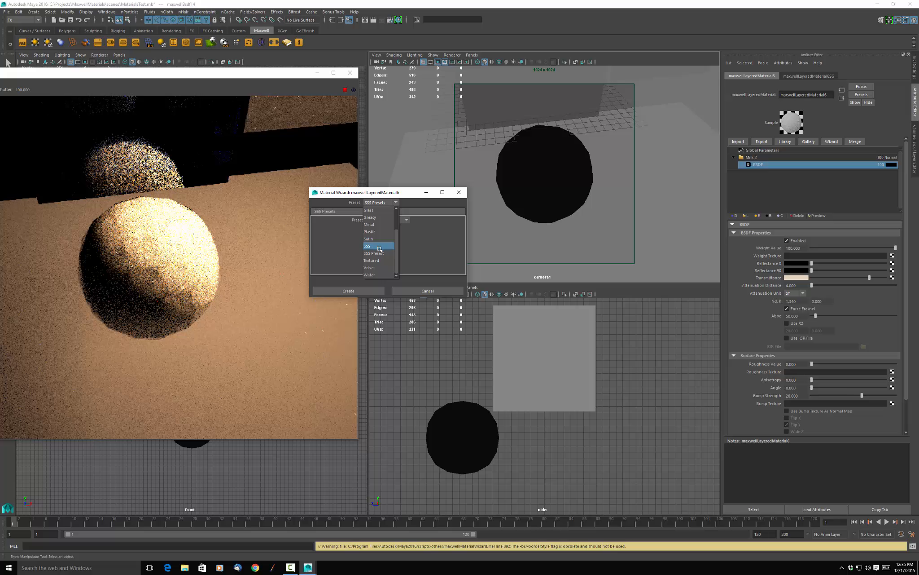
{"action": "left_click", "coordinate": [380, 268]}
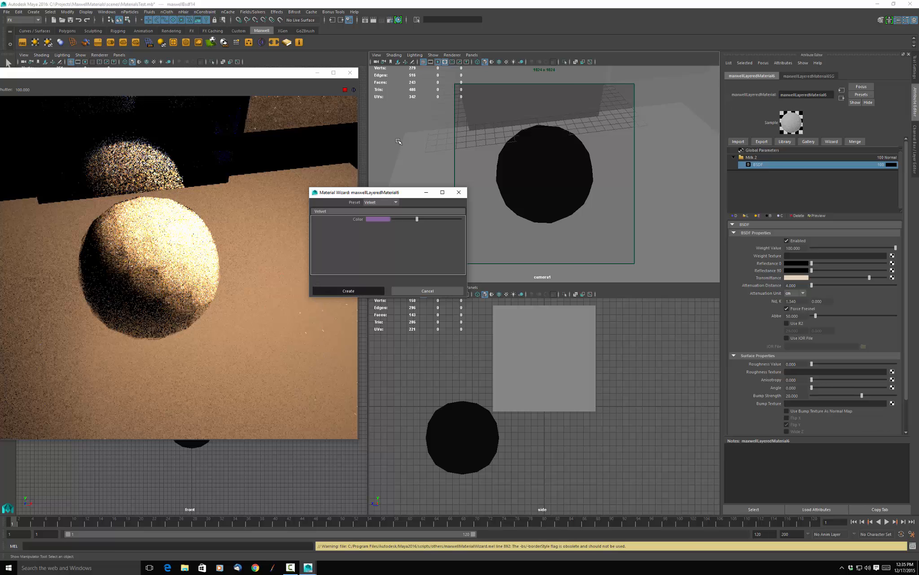
{"action": "left_click", "coordinate": [357, 292]}
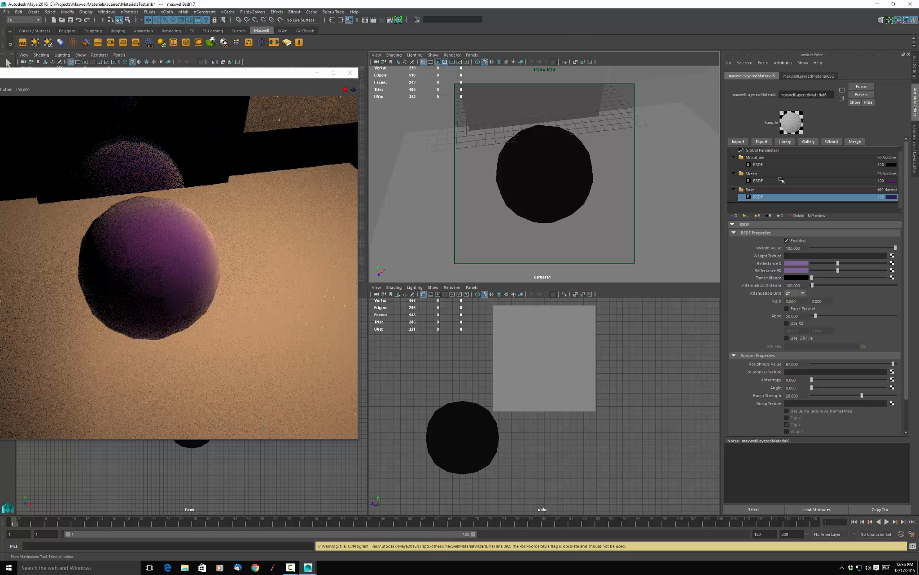
Replace the ball's material with the wizard's Metal preset, using the Titanium type with raised roughness.
{"action": "left_click", "coordinate": [832, 141]}
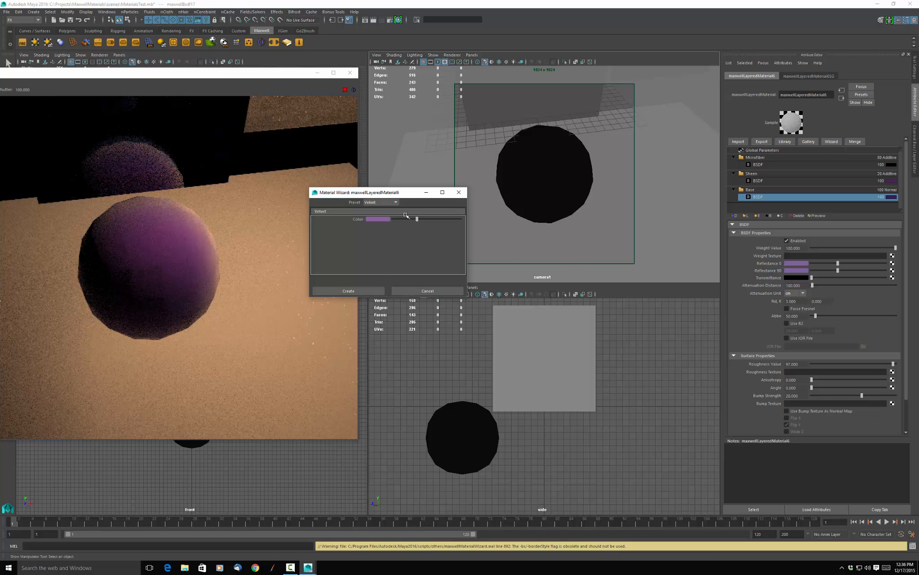
{"action": "left_click", "coordinate": [395, 202]}
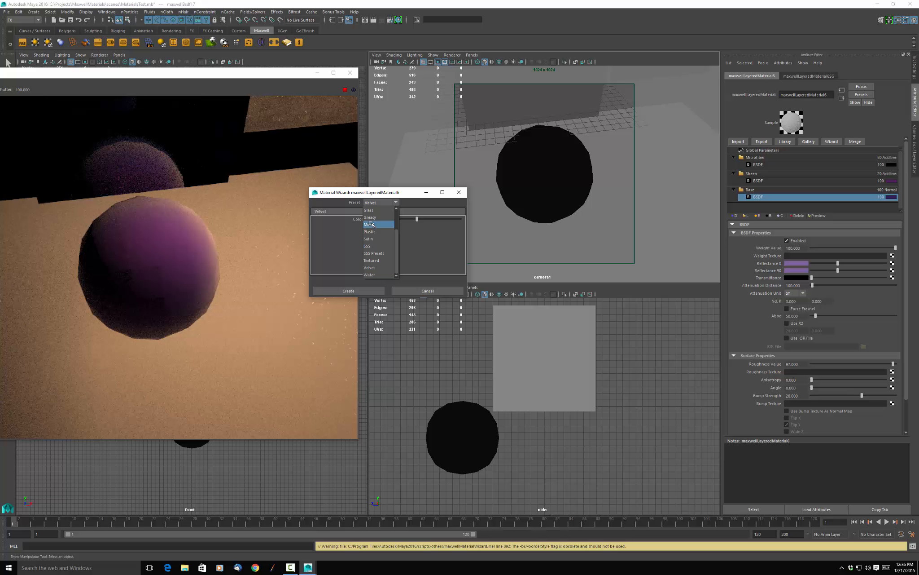
{"action": "left_click", "coordinate": [371, 224]}
{"action": "left_click", "coordinate": [399, 220]}
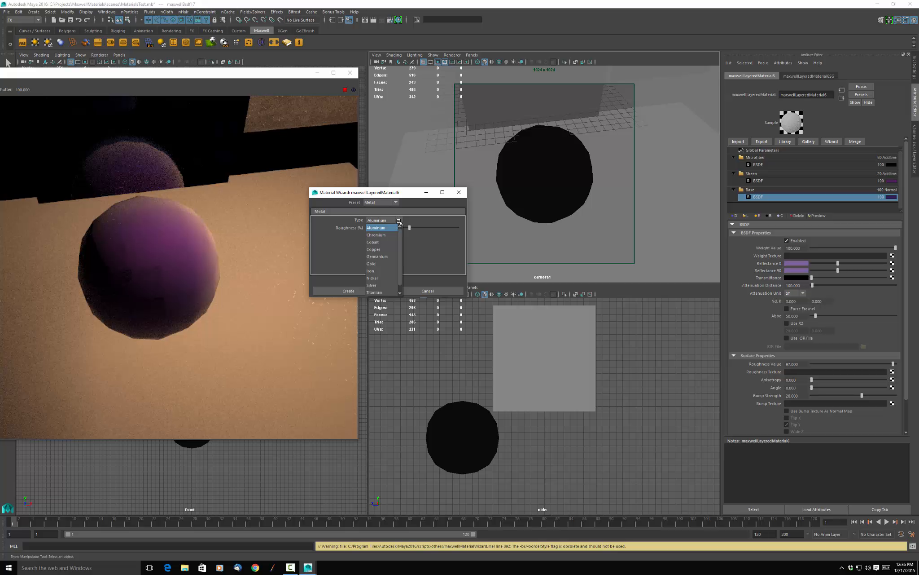
{"action": "left_click", "coordinate": [375, 292]}
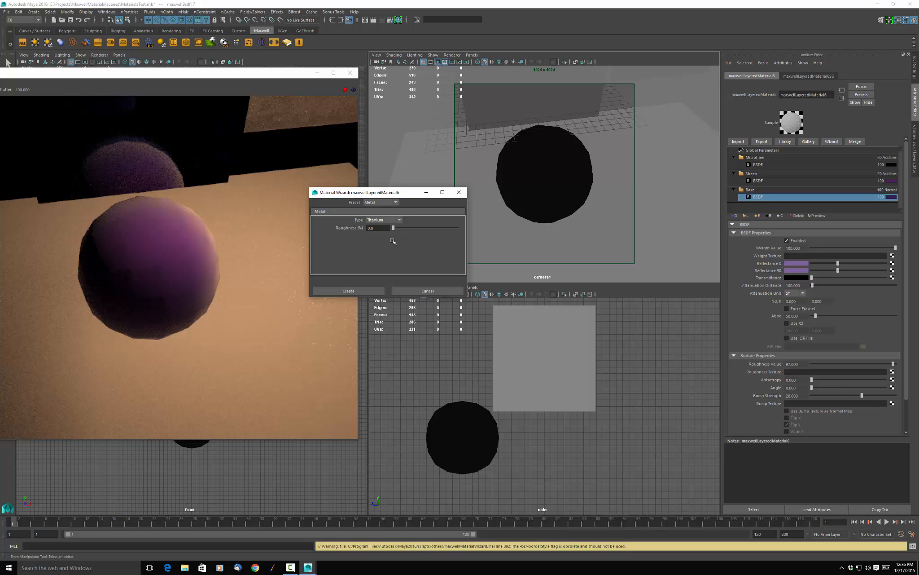
{"action": "left_click_drag", "start_coordinate": [395, 227], "coordinate": [409, 228]}
{"action": "left_click", "coordinate": [348, 290]}
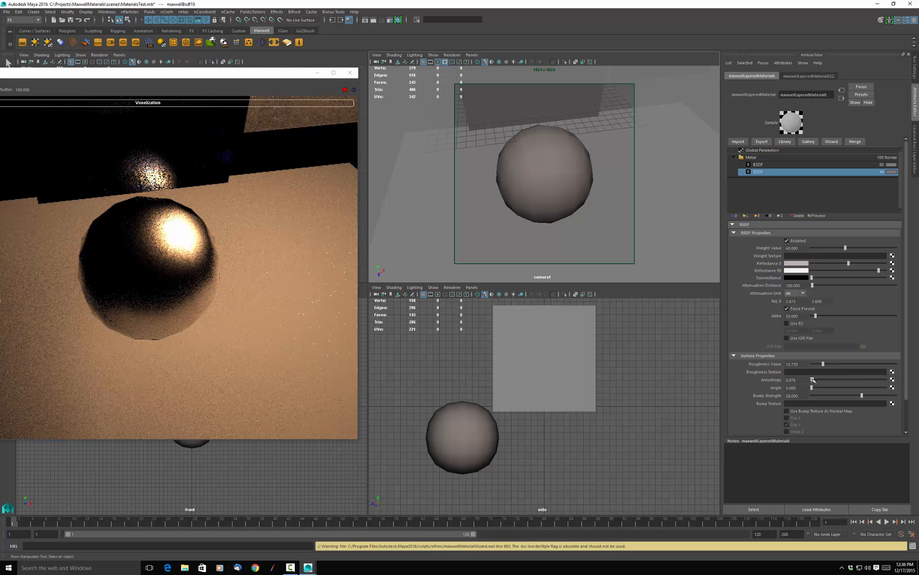
Set the anisotropy of the ball's 40-weight Titanium BSDF to 100 and its angle to 90.
{"action": "left_click_drag", "start_coordinate": [813, 380], "coordinate": [814, 379]}
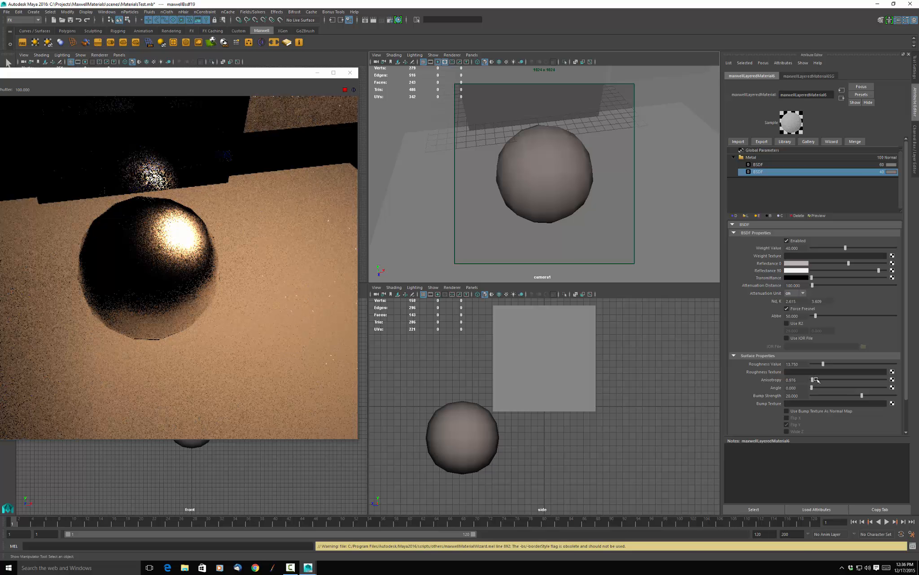
{"action": "left_click_drag", "start_coordinate": [816, 379], "coordinate": [900, 381]}
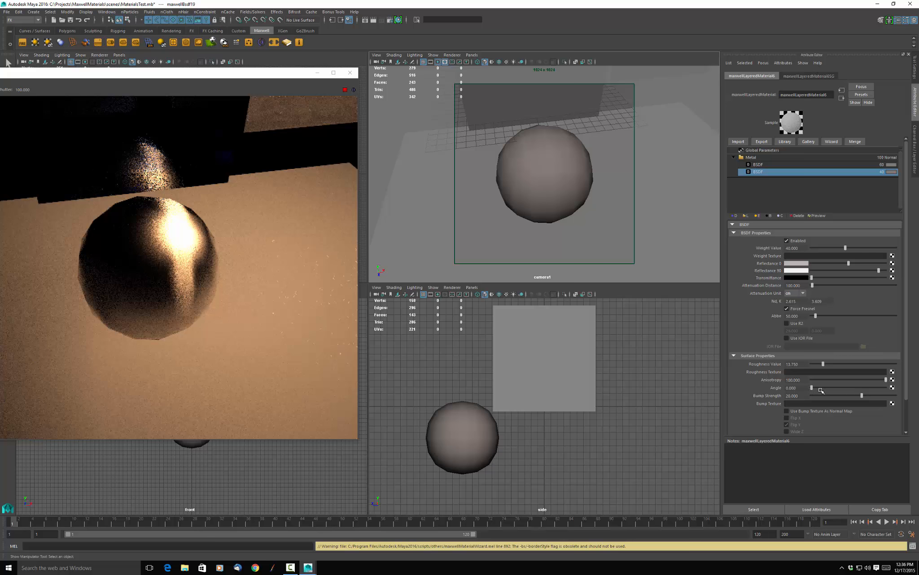
{"action": "left_click_drag", "start_coordinate": [820, 390], "coordinate": [854, 395]}
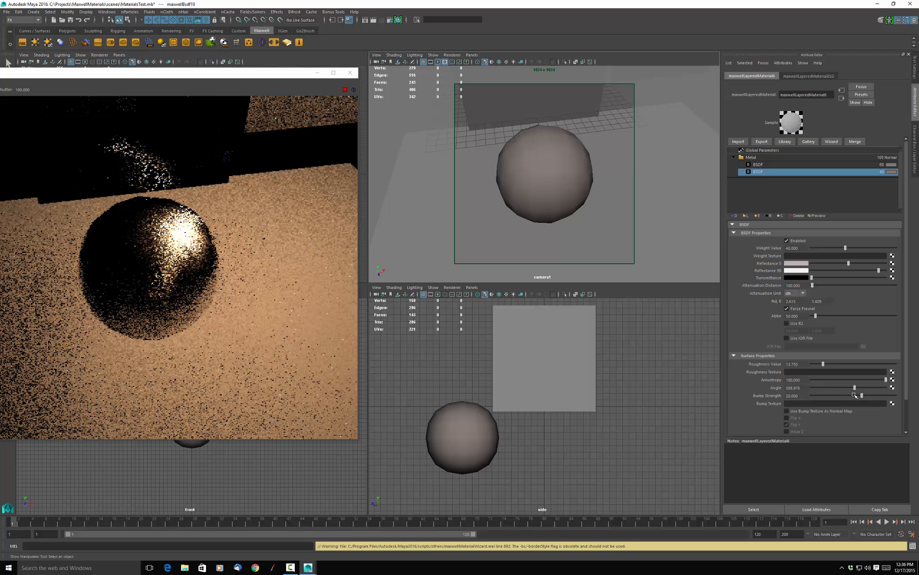
{"action": "left_click", "coordinate": [853, 395]}
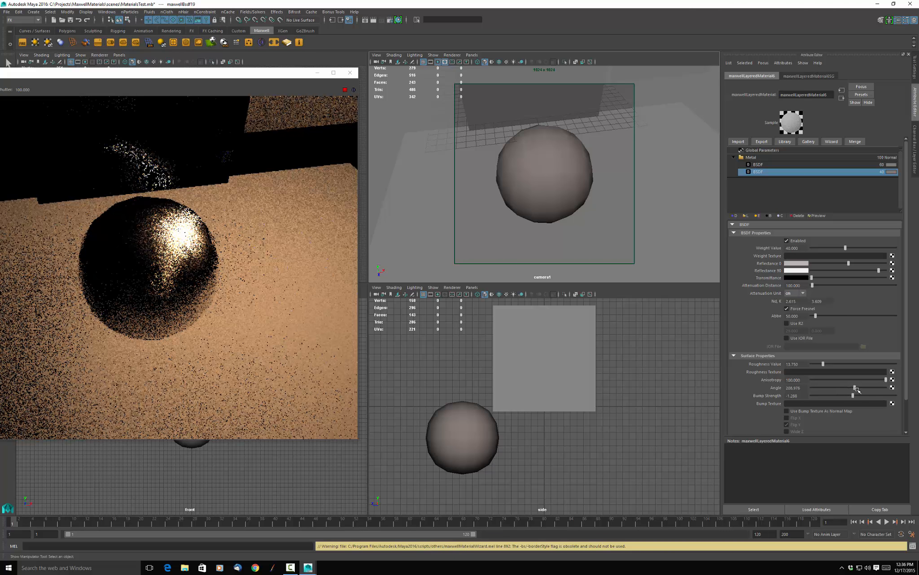
{"action": "left_click_drag", "start_coordinate": [856, 389], "coordinate": [850, 388]}
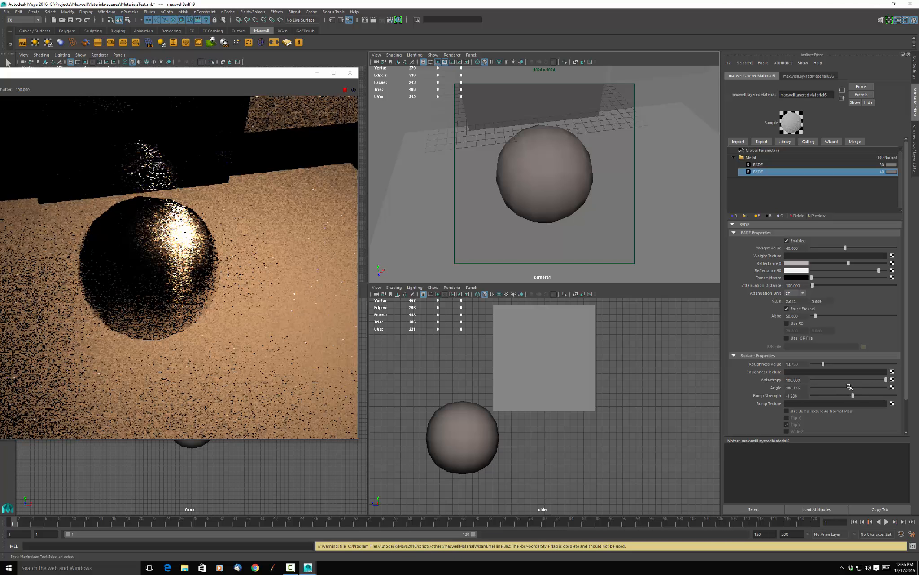
{"action": "double_click", "coordinate": [801, 387]}
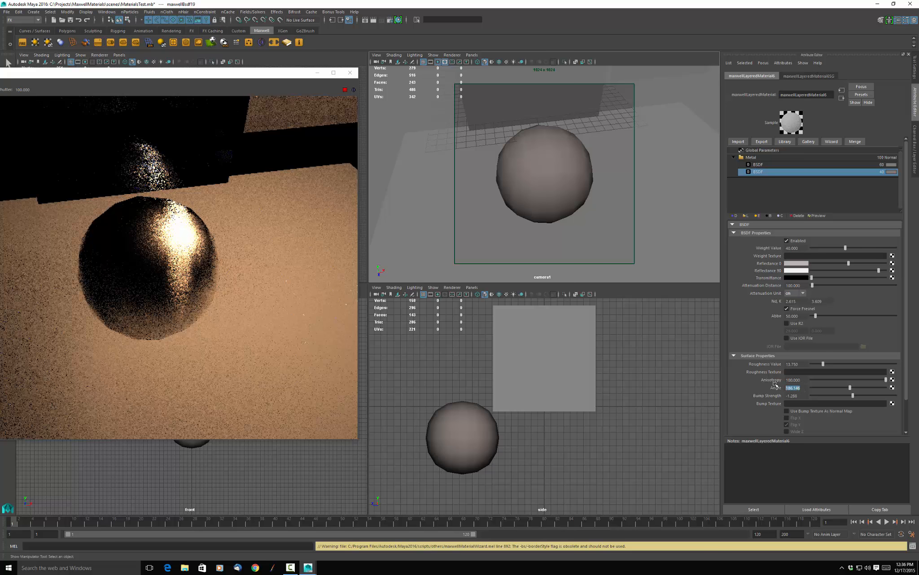
{"action": "type", "text": "90"}
{"action": "key", "text": "Return"}
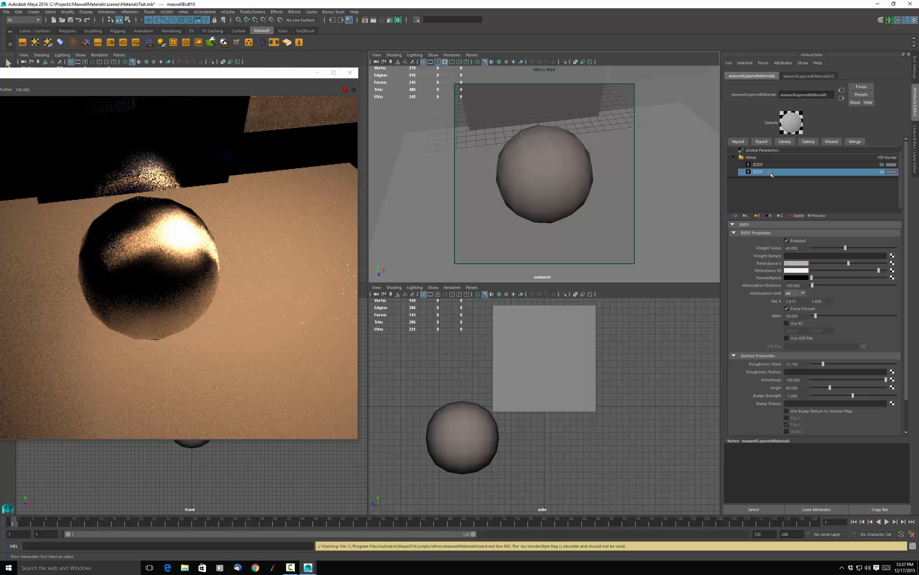
Give the ball's 60-weight Titanium BSDF the values 100 for anisotropy and 90 for angle.
{"action": "left_click", "coordinate": [780, 164]}
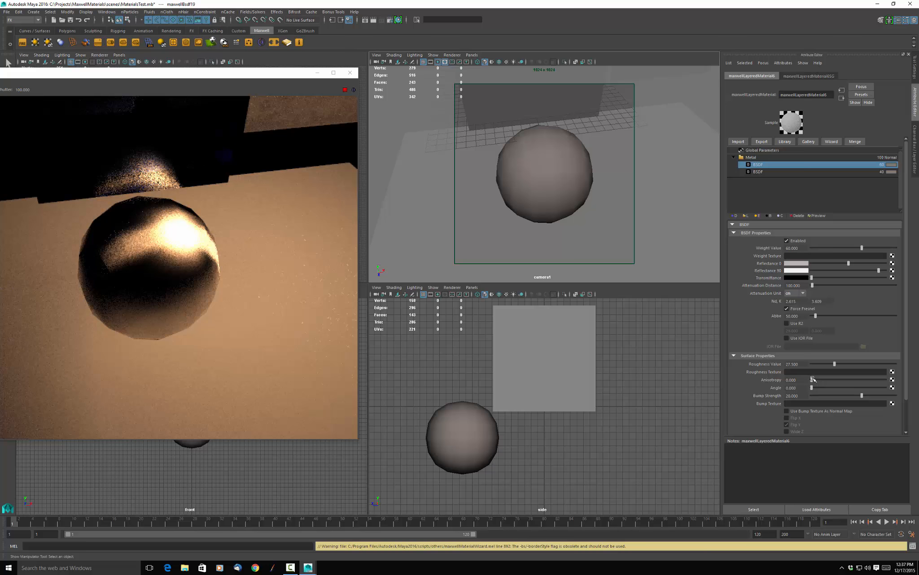
{"action": "left_click_drag", "start_coordinate": [813, 379], "coordinate": [886, 379]}
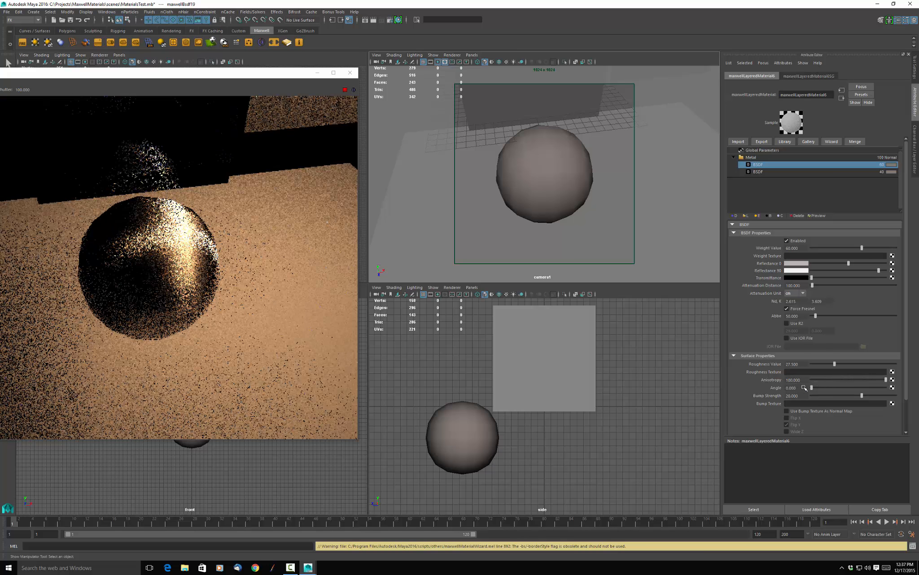
{"action": "left_click_drag", "start_coordinate": [797, 388], "coordinate": [778, 388]}
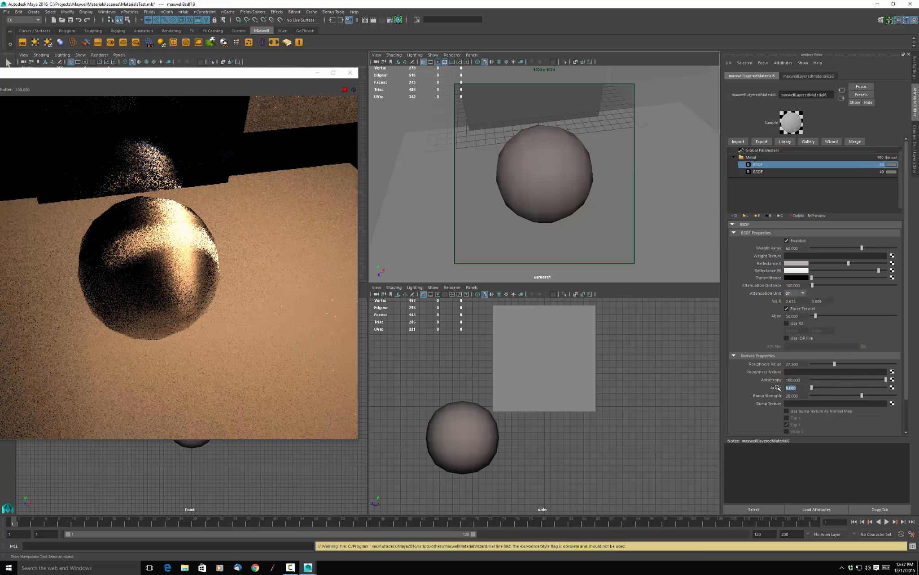
{"action": "type", "text": "90"}
{"action": "key", "text": "Return"}
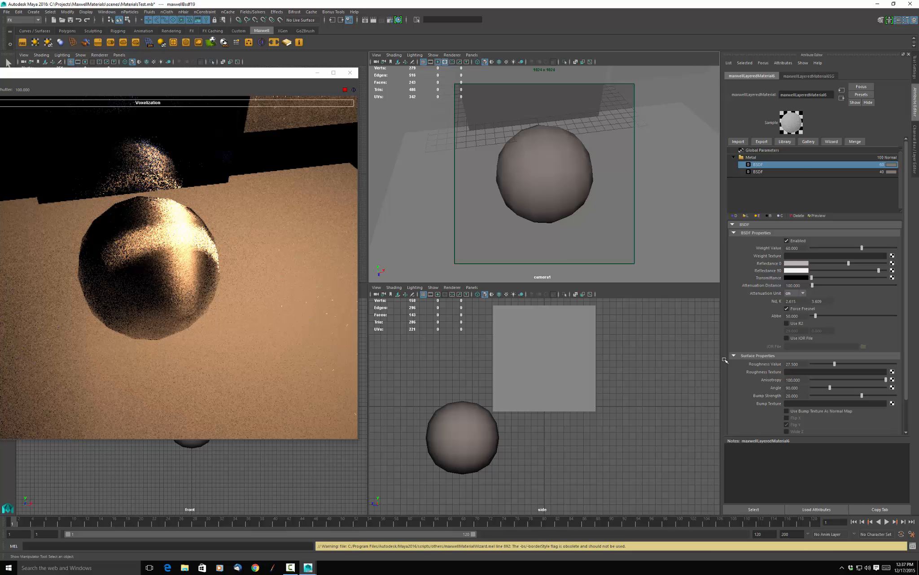
Delete the ball from the scene.
{"action": "scroll", "coordinate": [335, 255], "scroll_direction": "down", "scroll_amount": 4}
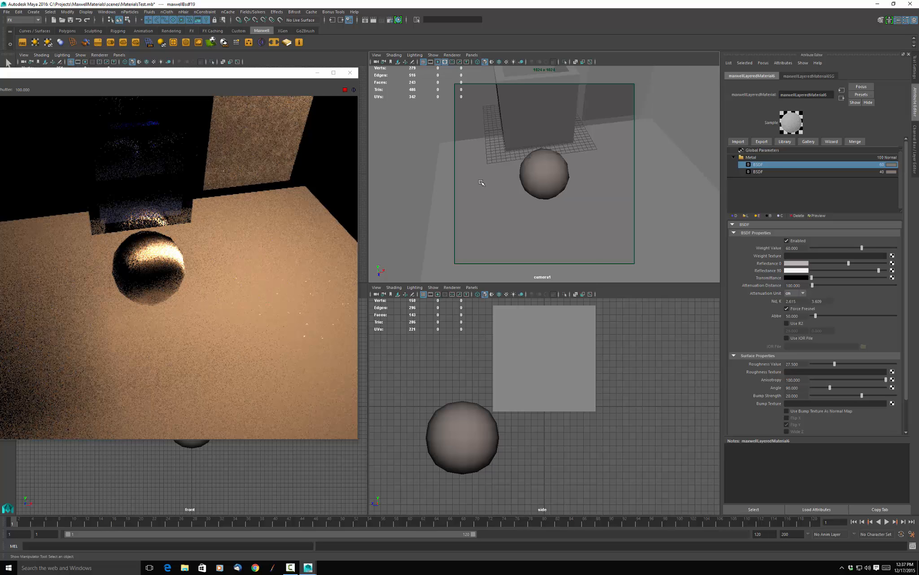
{"action": "left_click", "coordinate": [550, 187]}
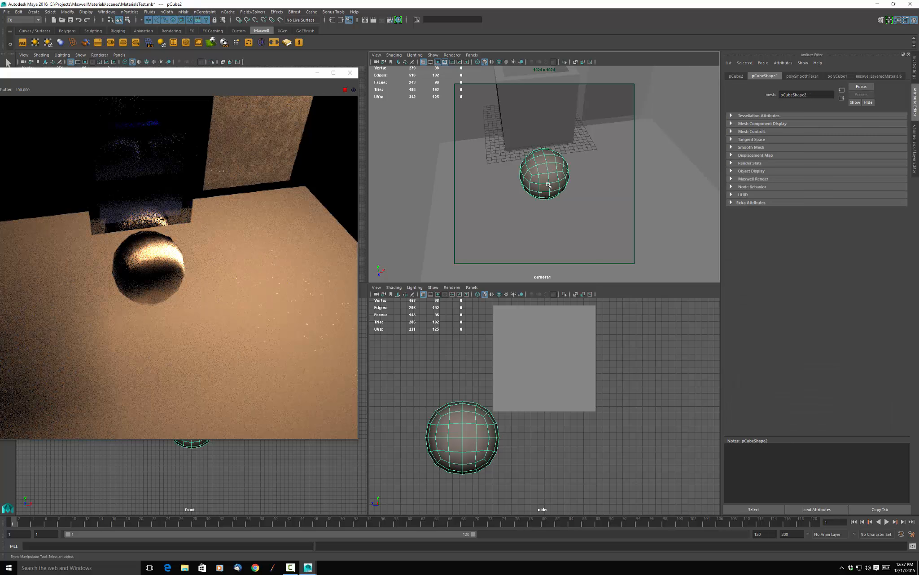
{"action": "key", "text": "Delete"}
Replace the floor plane's material with the wizard's Metal preset, using the Titanium type with higher roughness.
{"action": "scroll", "coordinate": [533, 211], "scroll_direction": "down", "scroll_amount": 3}
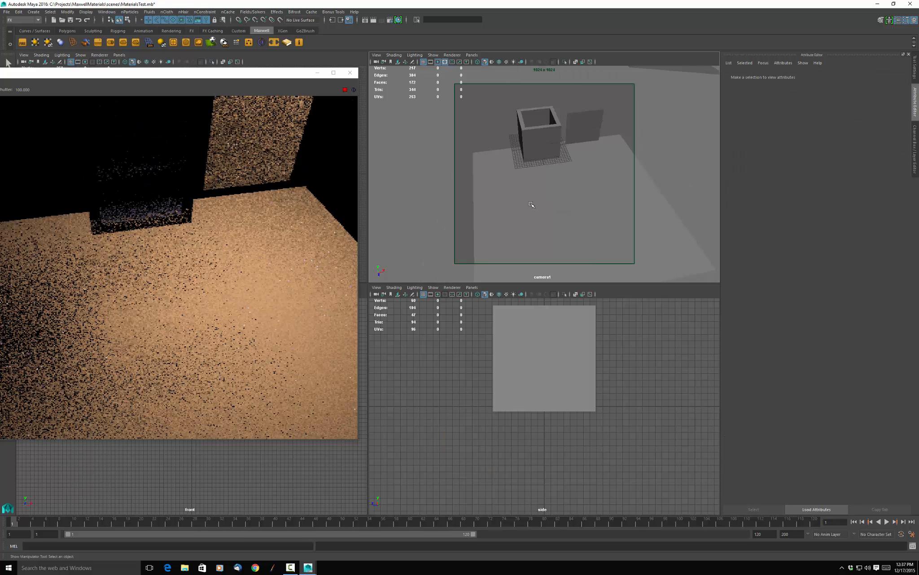
{"action": "left_click_drag", "start_coordinate": [531, 208], "coordinate": [594, 212], "text": "alt"}
{"action": "middle_click_drag", "start_coordinate": [580, 197], "coordinate": [568, 163], "text": "alt"}
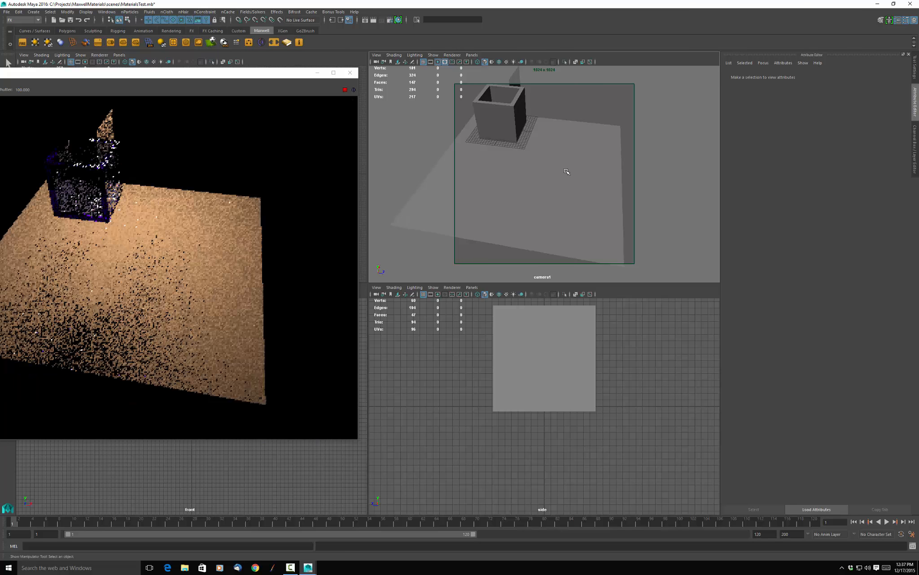
{"action": "left_click", "coordinate": [566, 172]}
{"action": "right_click", "coordinate": [572, 164]}
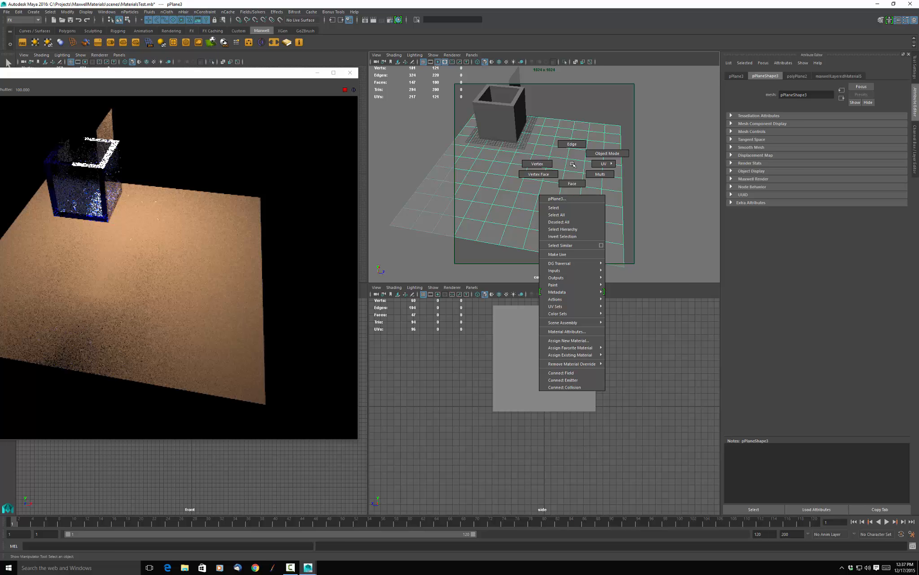
{"action": "left_click", "coordinate": [573, 165]}
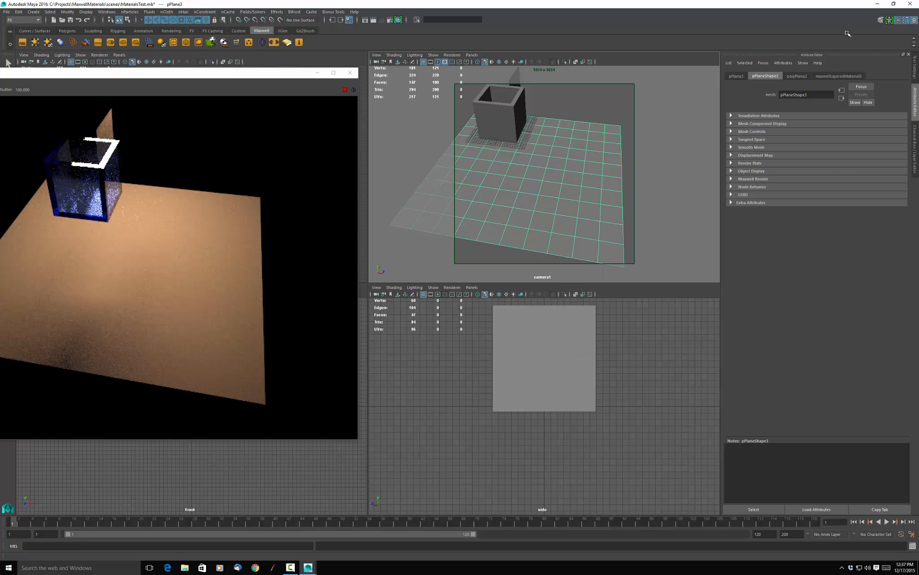
{"action": "left_click", "coordinate": [828, 76]}
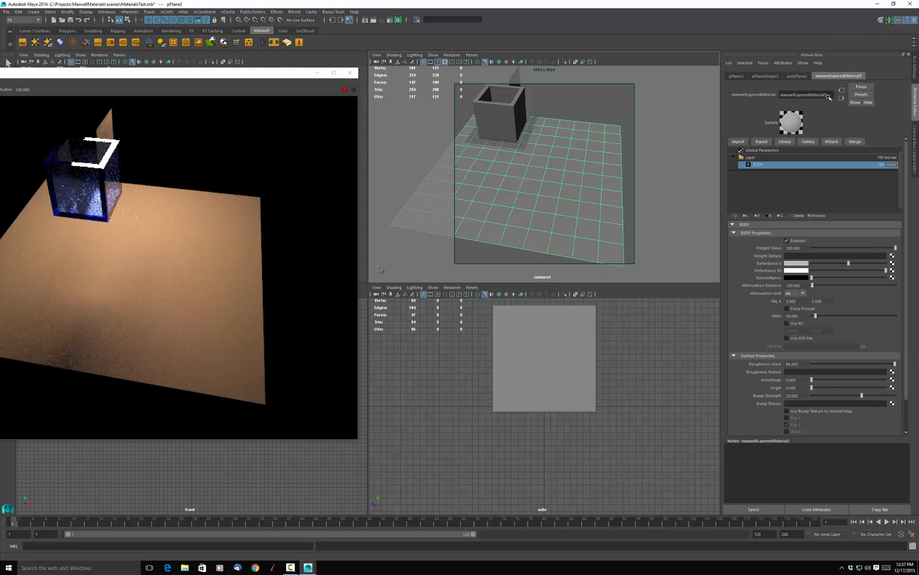
{"action": "left_click", "coordinate": [830, 141]}
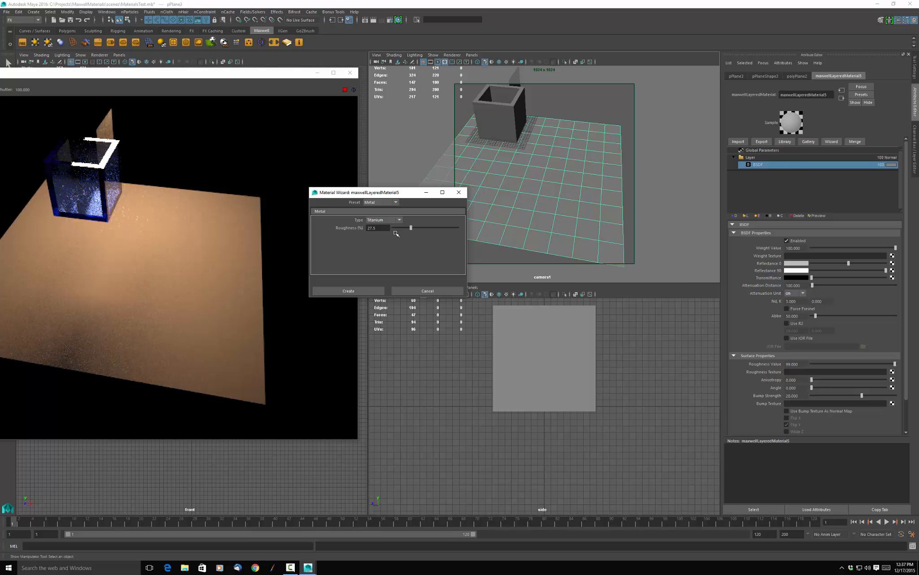
{"action": "left_click_drag", "start_coordinate": [413, 227], "coordinate": [442, 232]}
{"action": "left_click", "coordinate": [348, 291]}
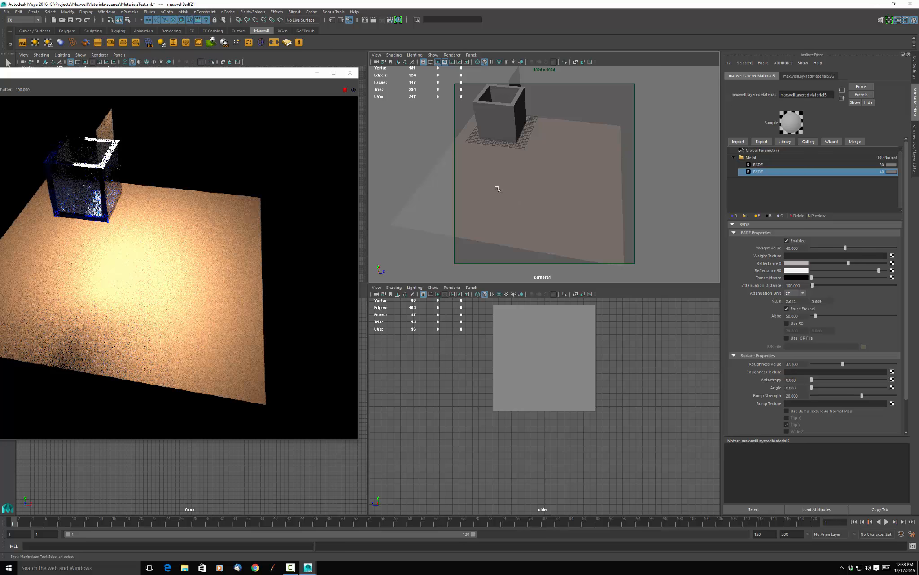
Set the correlated color of the small overhead plane's emitter to 5700.
{"action": "scroll", "coordinate": [547, 210], "scroll_direction": "down", "scroll_amount": 5}
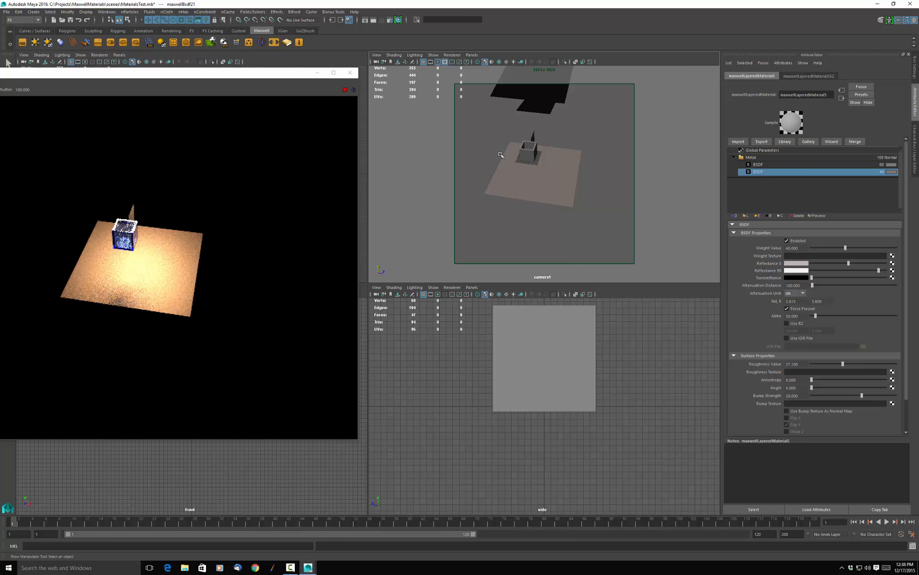
{"action": "left_click_drag", "start_coordinate": [555, 216], "coordinate": [545, 189], "text": "alt"}
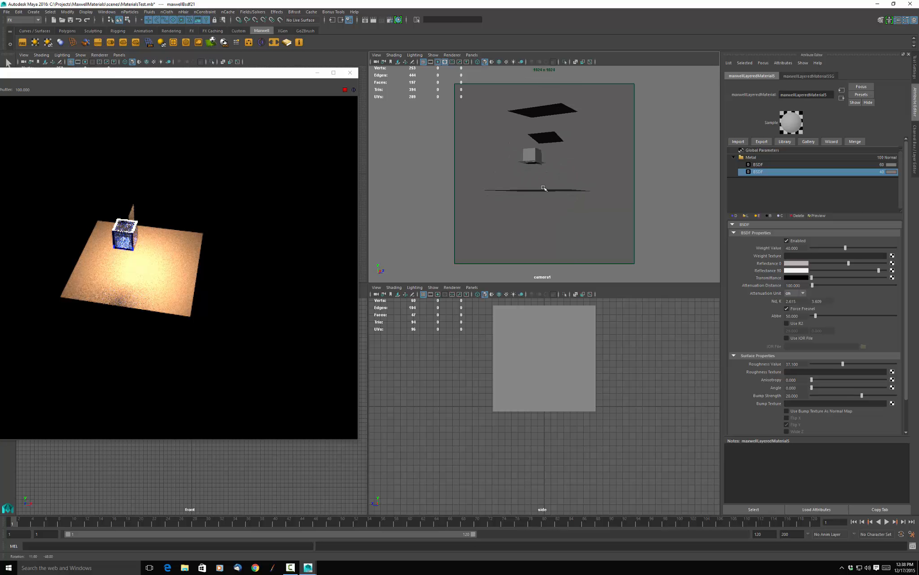
{"action": "left_click", "coordinate": [551, 138]}
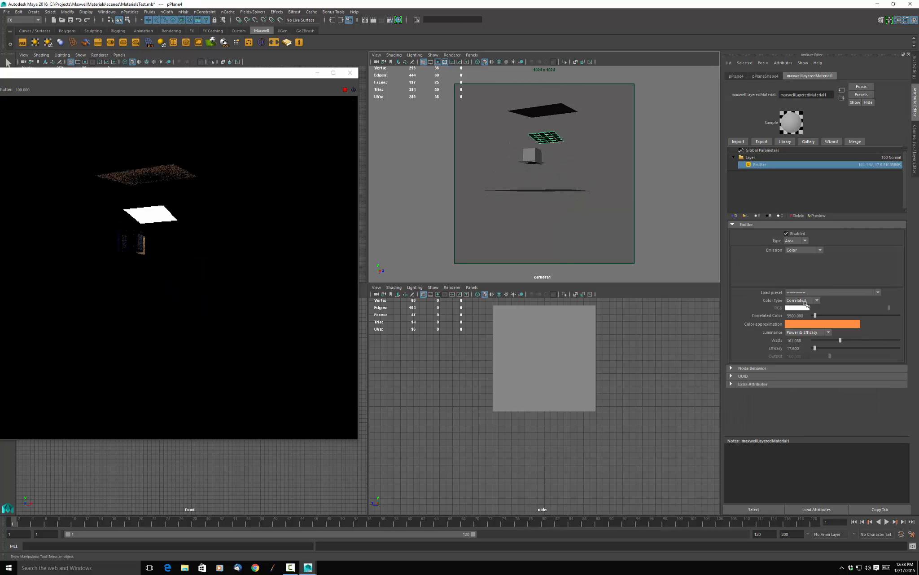
{"action": "left_click_drag", "start_coordinate": [810, 317], "coordinate": [772, 315]}
{"action": "type", "text": "5700"}
{"action": "key", "text": "Return"}
{"action": "left_click_drag", "start_coordinate": [534, 195], "coordinate": [537, 216], "text": "alt"}
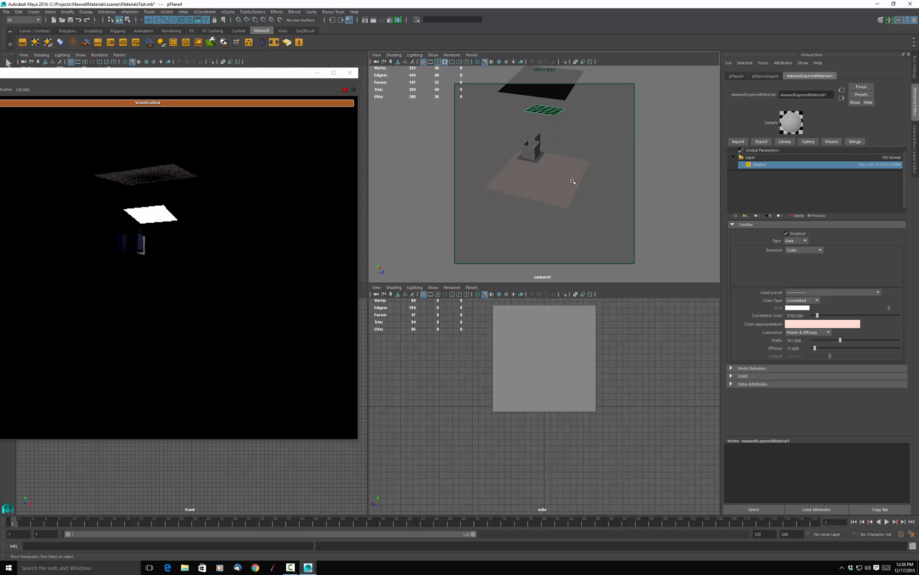
{"action": "scroll", "coordinate": [574, 180], "scroll_direction": "up", "scroll_amount": 3}
{"action": "middle_click_drag", "start_coordinate": [573, 180], "coordinate": [566, 208], "text": "alt"}
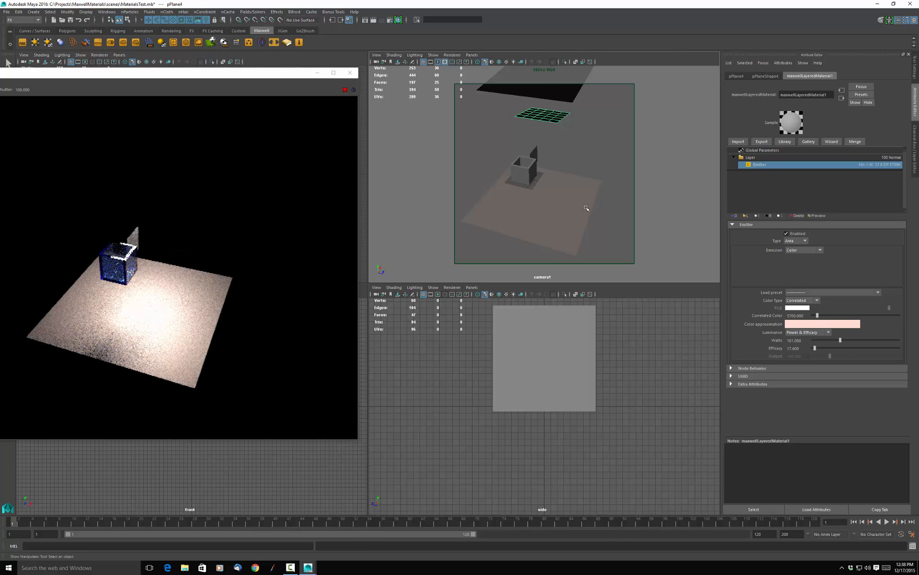
Raise the roughness of the floor plane's 40-weight metal BSDF to about 67.
{"action": "left_click", "coordinate": [780, 157]}
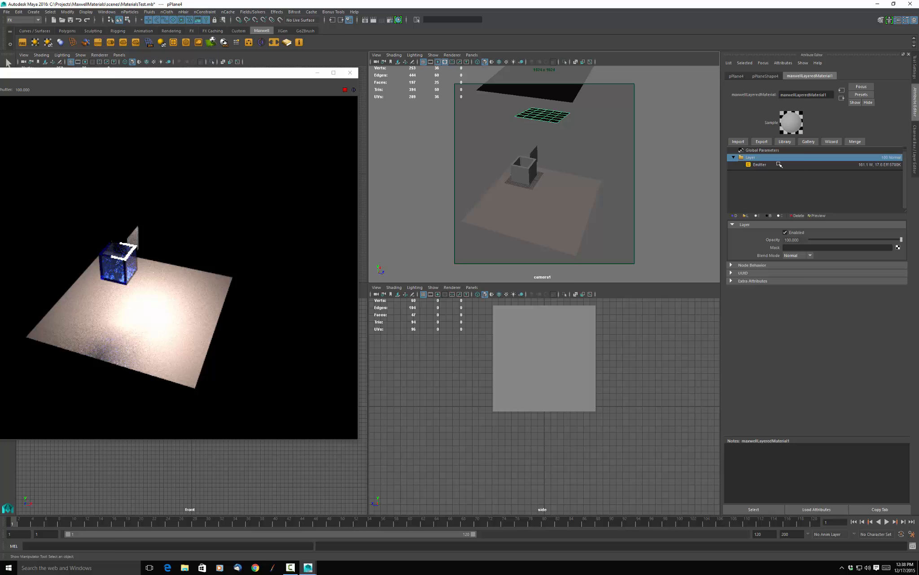
{"action": "left_click", "coordinate": [544, 216]}
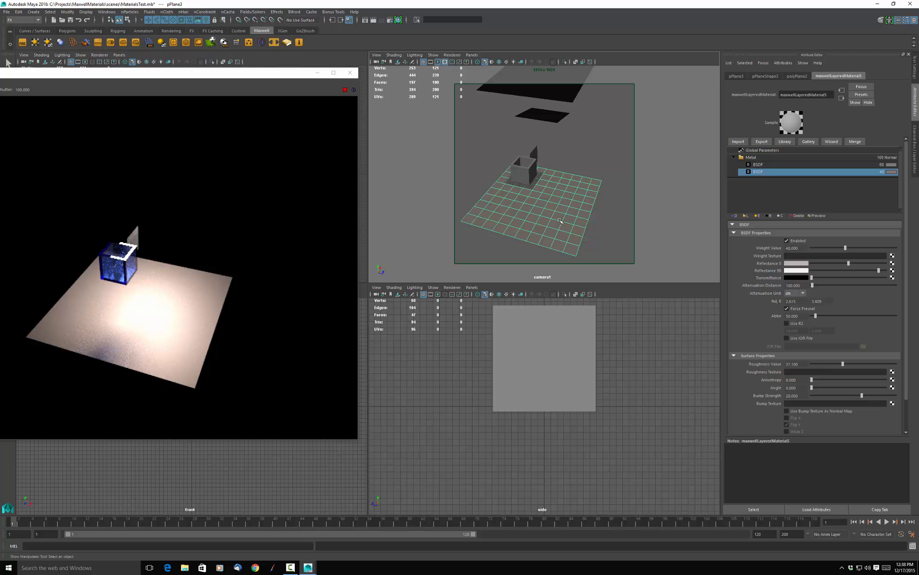
{"action": "left_click_drag", "start_coordinate": [843, 364], "coordinate": [868, 364]}
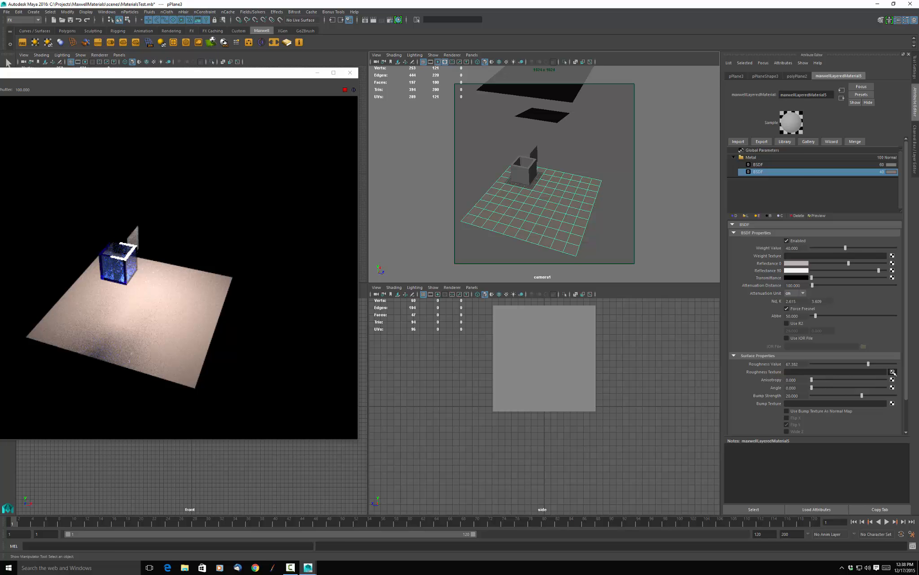
Assign a file texture using ConcreteBare0383_mask2.tif to the roughness of the floor's 40-weight BSDF.
{"action": "left_click", "coordinate": [893, 371]}
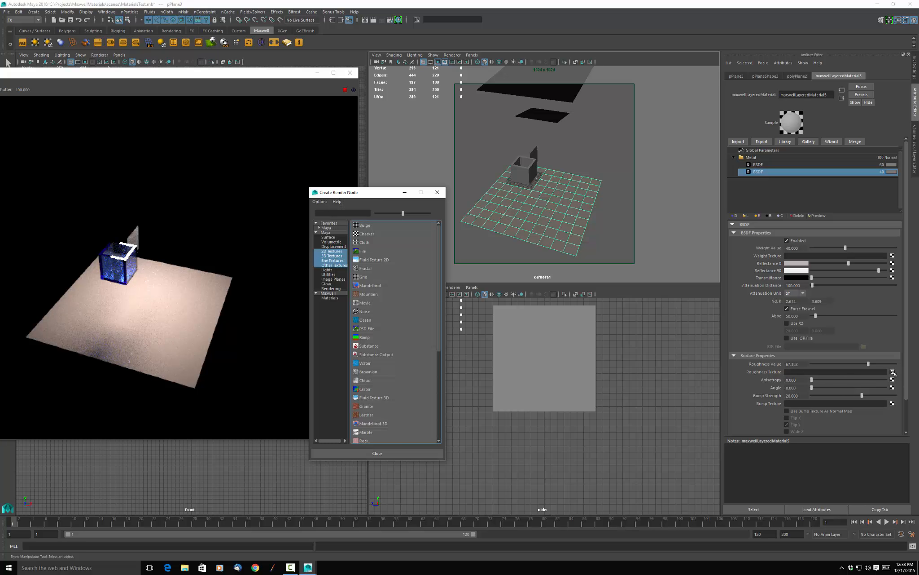
{"action": "left_click", "coordinate": [387, 250]}
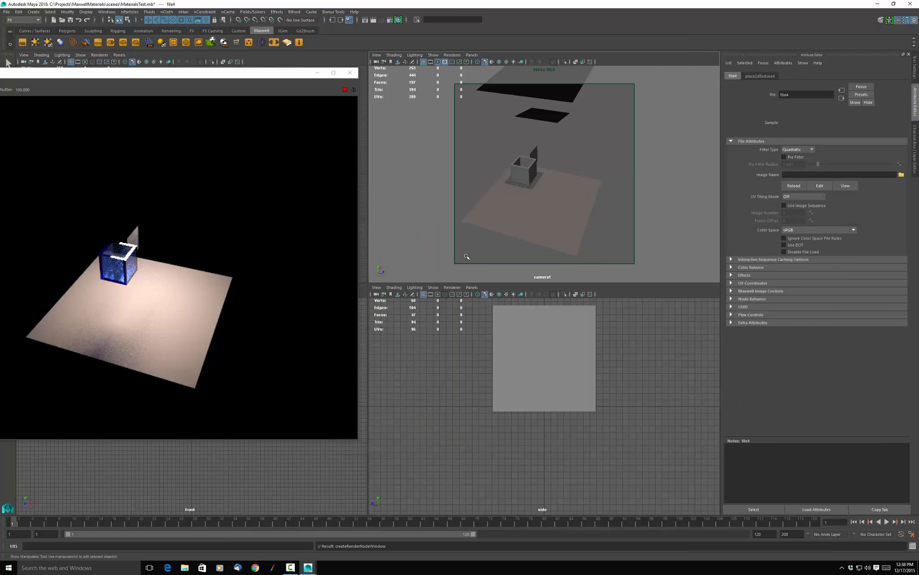
{"action": "left_click", "coordinate": [902, 175]}
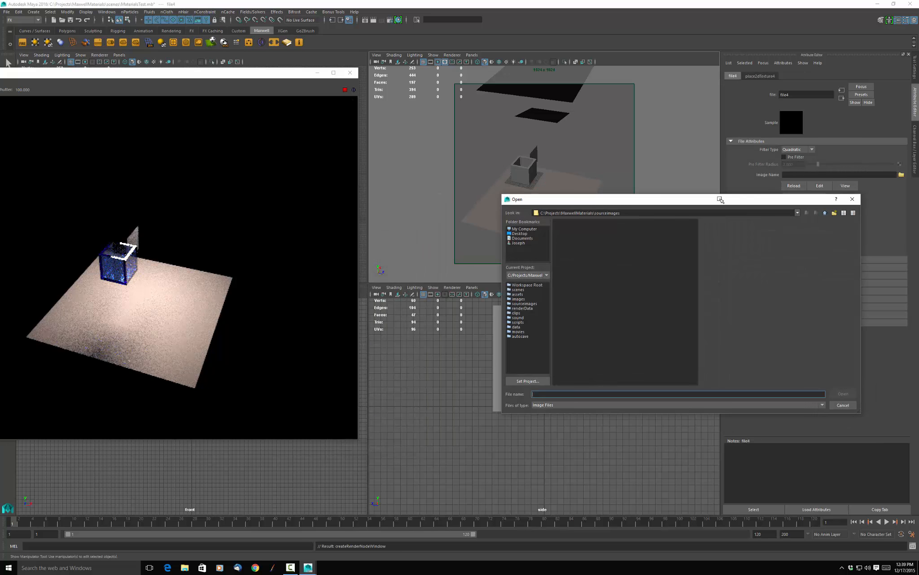
{"action": "left_click", "coordinate": [575, 246]}
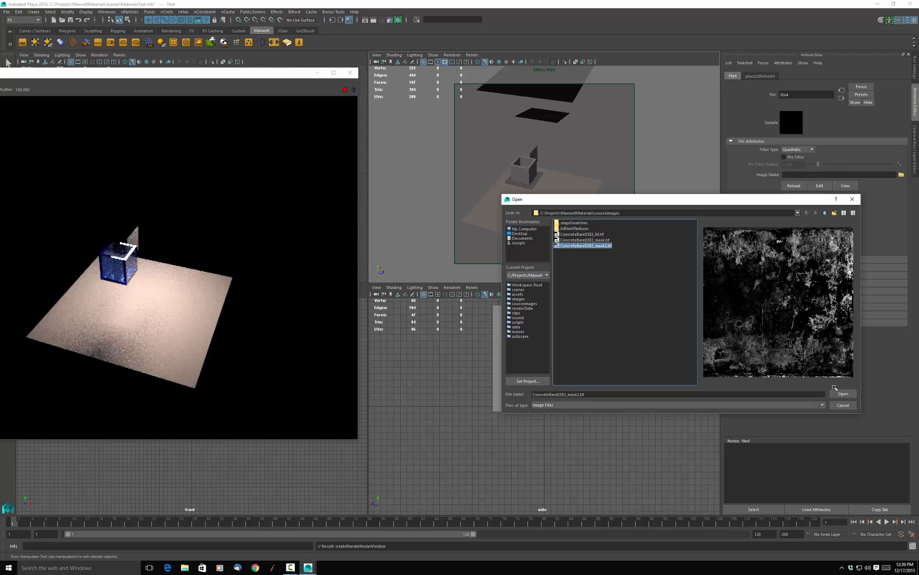
{"action": "left_click", "coordinate": [844, 394]}
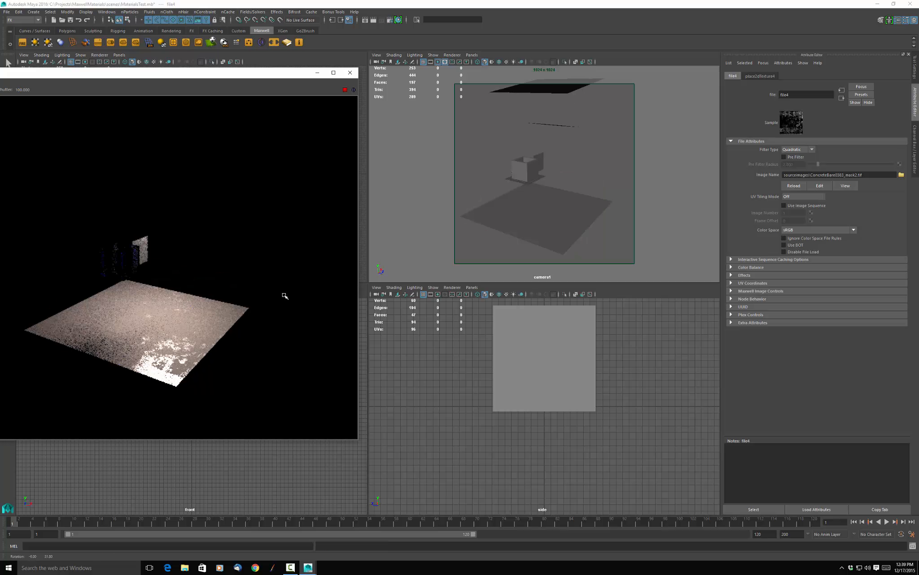
{"action": "left_click_drag", "start_coordinate": [286, 303], "coordinate": [296, 285], "text": "alt"}
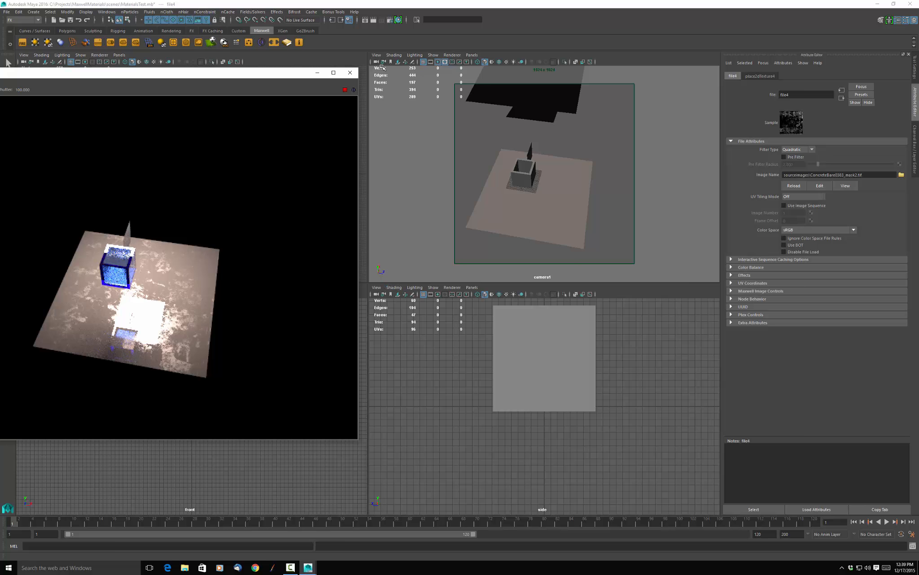
Reselect the floor plane, then switch to Photoshop on Desktop 2 to examine the concrete mask image.
{"action": "left_click", "coordinate": [529, 211]}
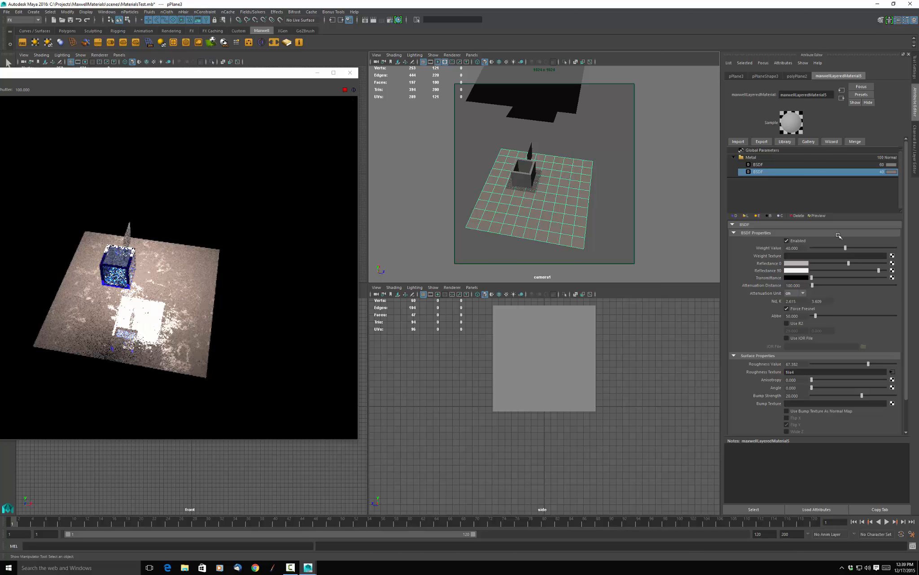
{"action": "left_click", "coordinate": [150, 567]}
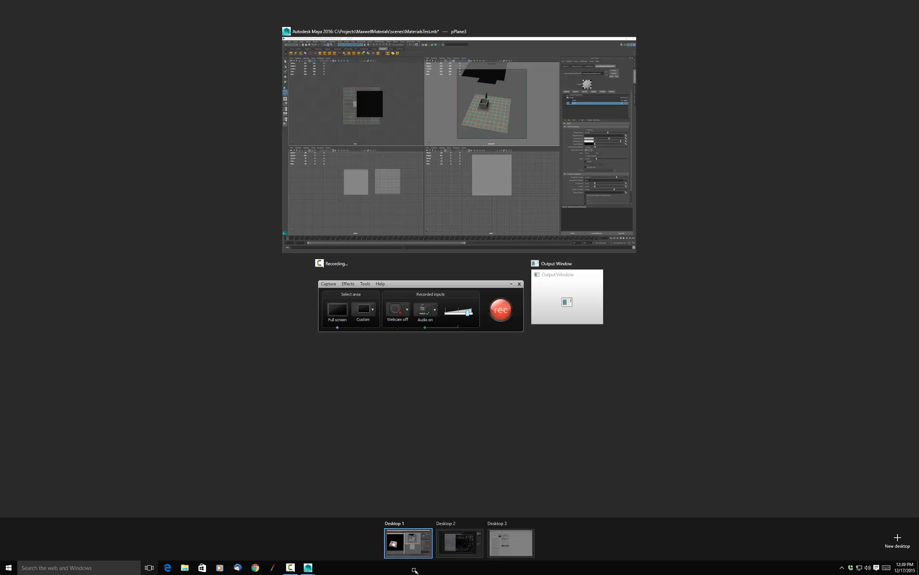
{"action": "left_click", "coordinate": [445, 556]}
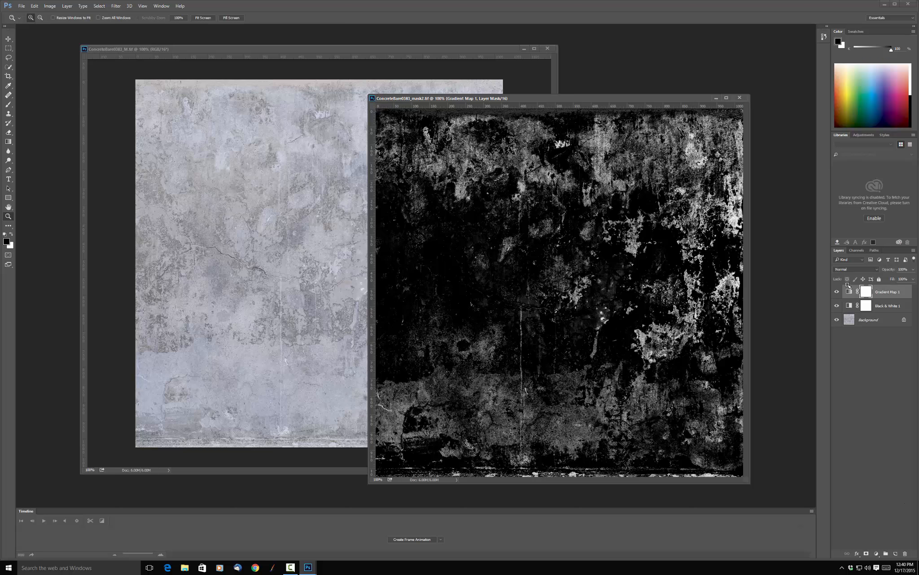
Inspect the settings of the Gradient Map and Black & White adjustment layers in the concrete mask image.
{"action": "left_click", "coordinate": [850, 292]}
{"action": "double_click", "coordinate": [849, 291]}
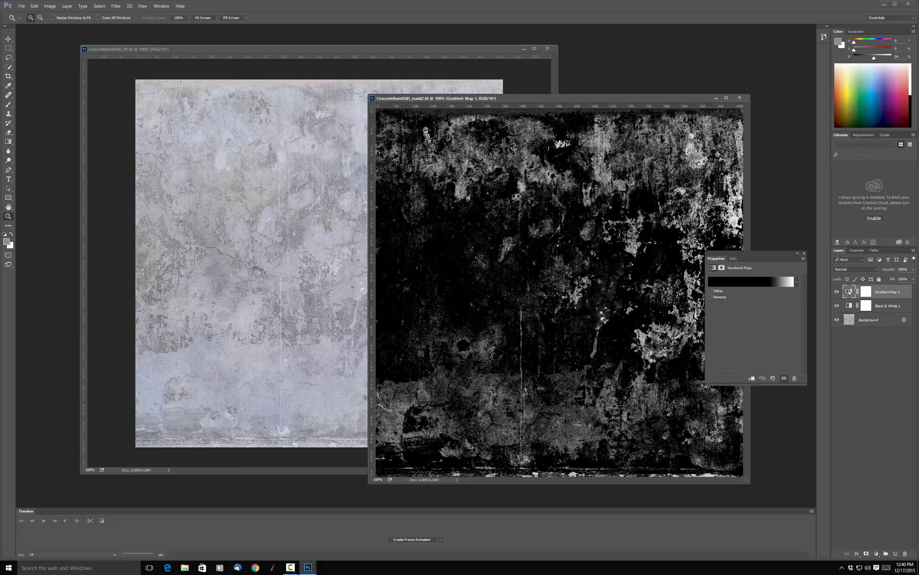
{"action": "left_click", "coordinate": [873, 350]}
{"action": "left_click", "coordinate": [851, 307]}
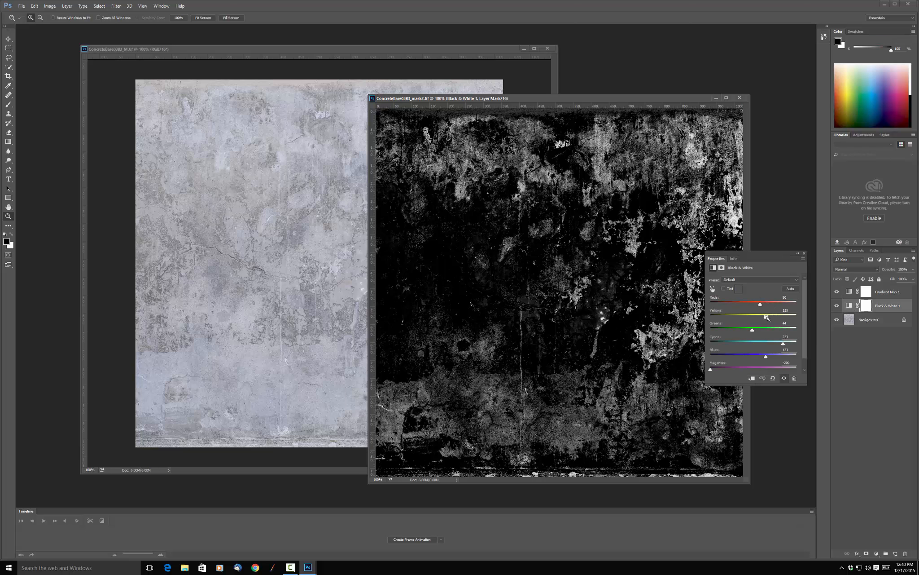
{"action": "left_click_drag", "start_coordinate": [753, 318], "coordinate": [744, 318]}
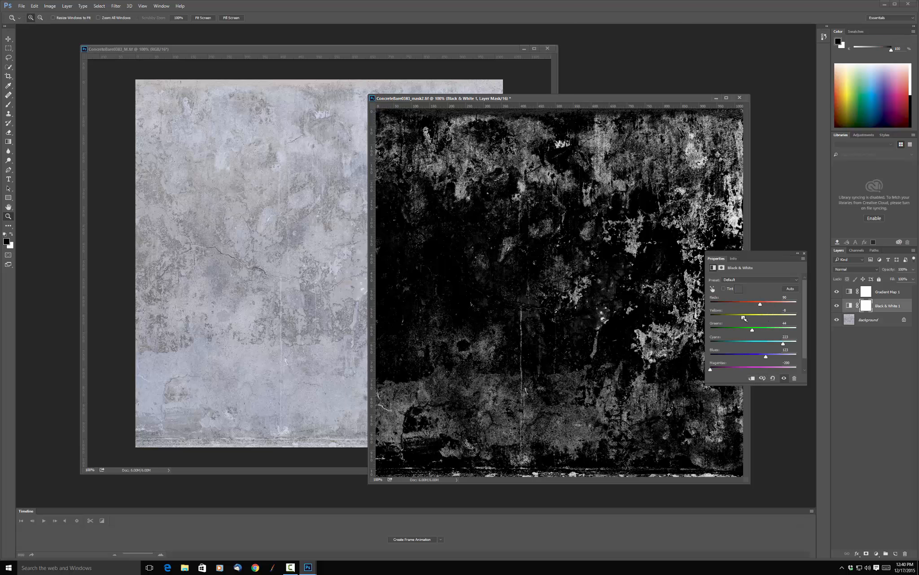
{"action": "left_click", "coordinate": [873, 397]}
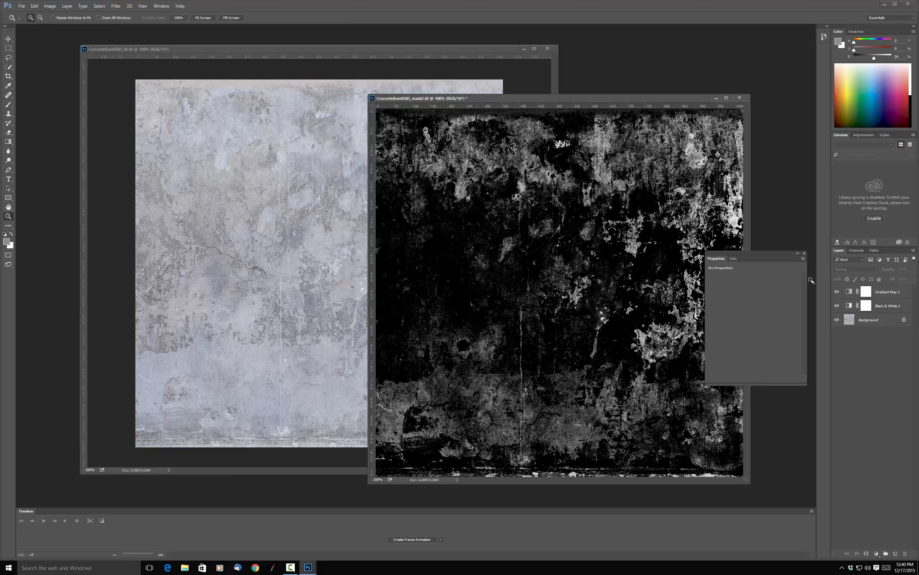
{"action": "left_click", "coordinate": [805, 255]}
Delete the Gradient Map adjustment layer from ConcreteBare0383_mask2.tif and save the file.
{"action": "left_click", "coordinate": [894, 291]}
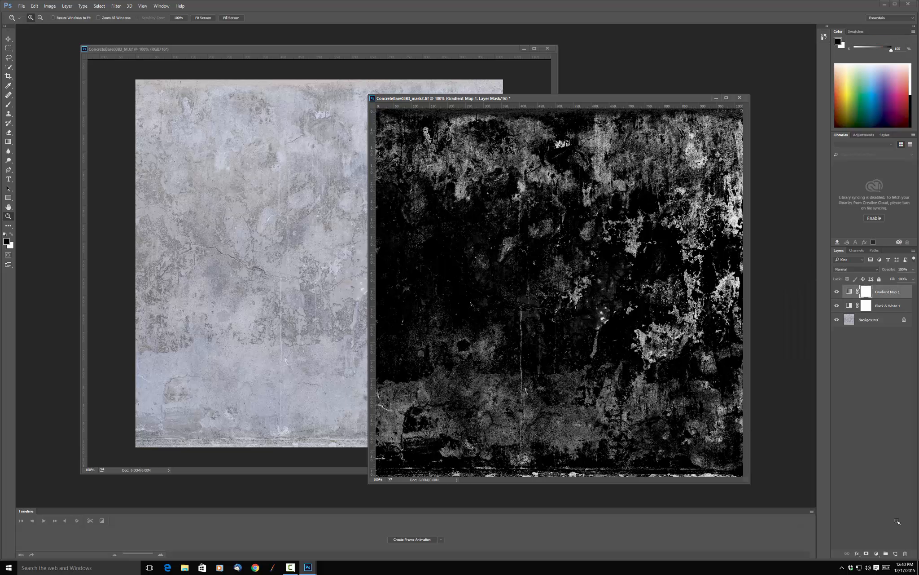
{"action": "left_click", "coordinate": [905, 554]}
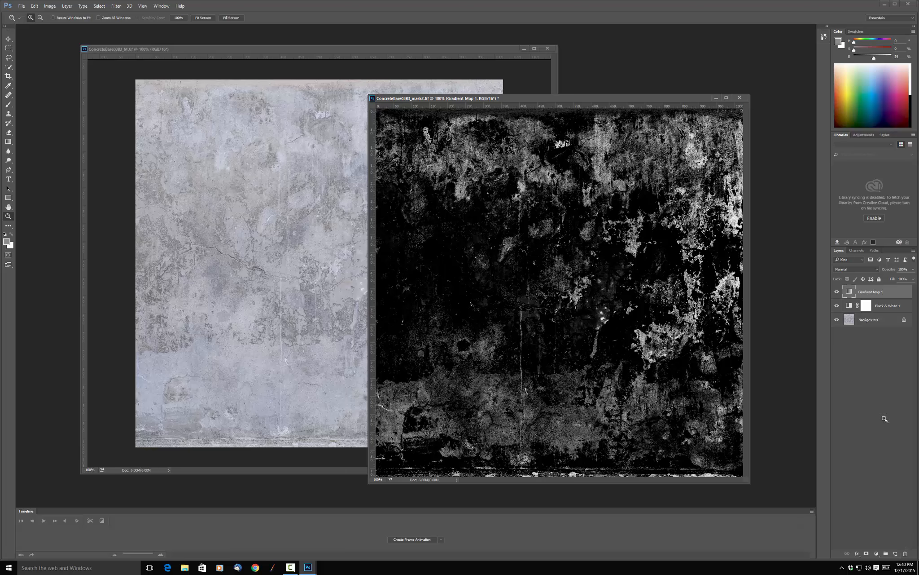
{"action": "left_click", "coordinate": [905, 553]}
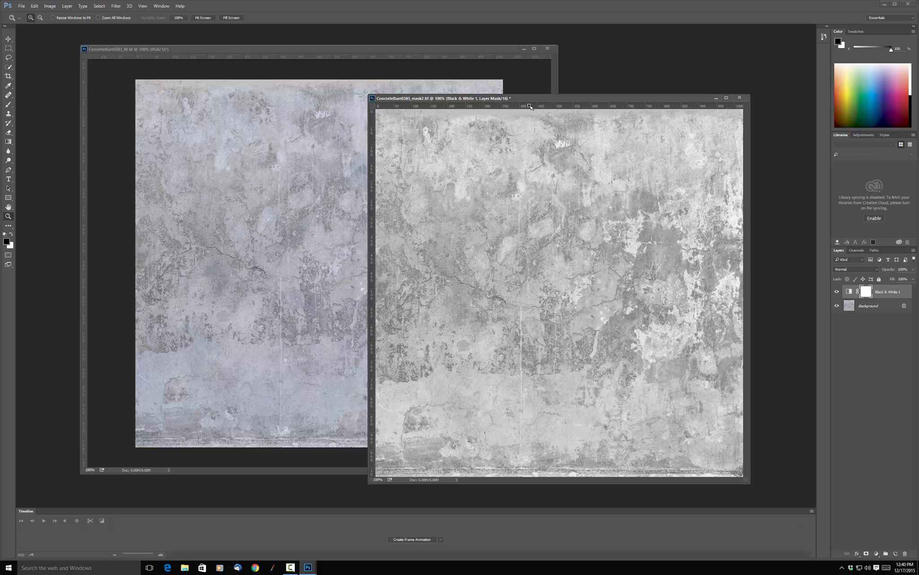
{"action": "key", "text": "ctrl+s"}
Switch to Maya on Desktop 1, reload the floor's roughness file texture and inspect the updated reflections from other angles.
{"action": "left_click", "coordinate": [149, 568]}
{"action": "left_click", "coordinate": [410, 547]}
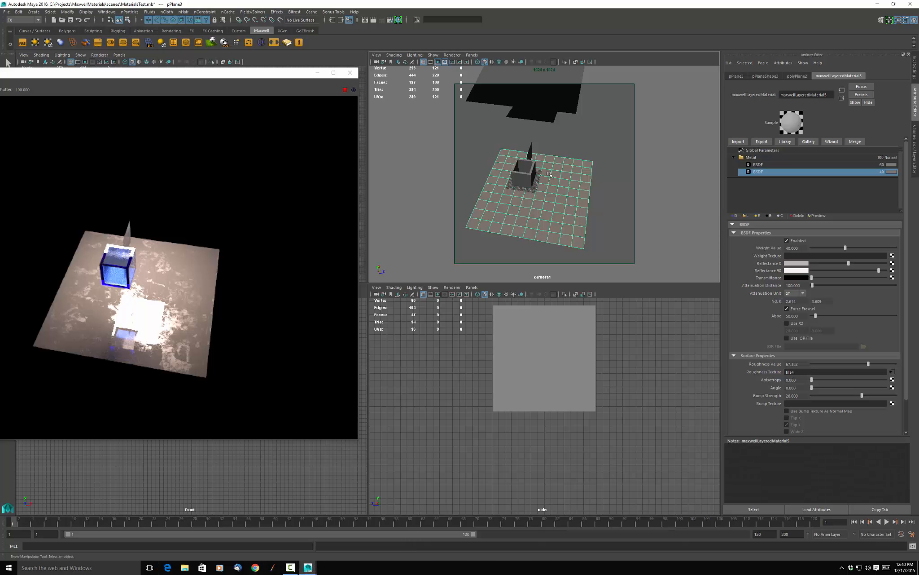
{"action": "left_click", "coordinate": [892, 372]}
{"action": "left_click", "coordinate": [795, 187]}
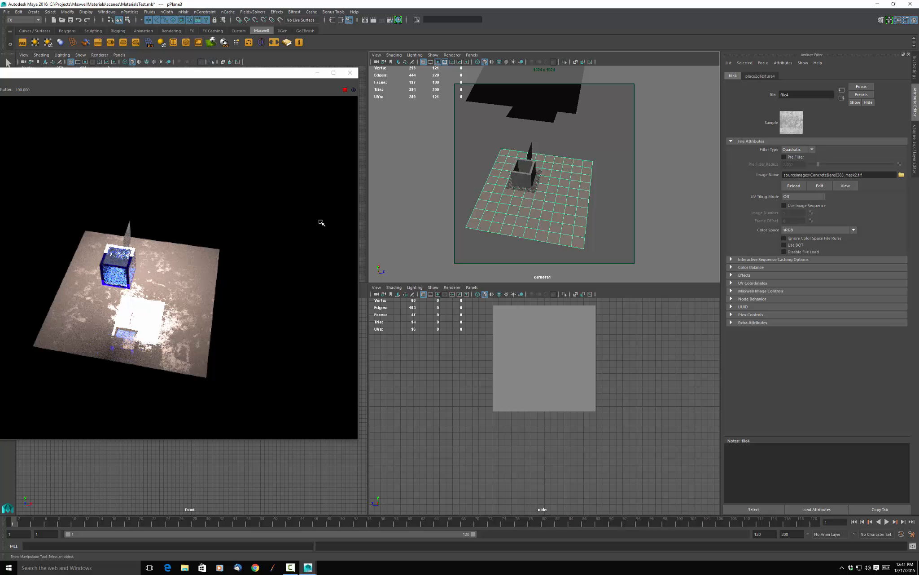
{"action": "mouse_move", "coordinate": [307, 257]}
{"action": "left_mouse_down", "text": "alt"}
{"action": "mouse_move", "coordinate": [292, 284]}
{"action": "mouse_move", "coordinate": [300, 259]}
{"action": "left_mouse_up", "text": "alt"}
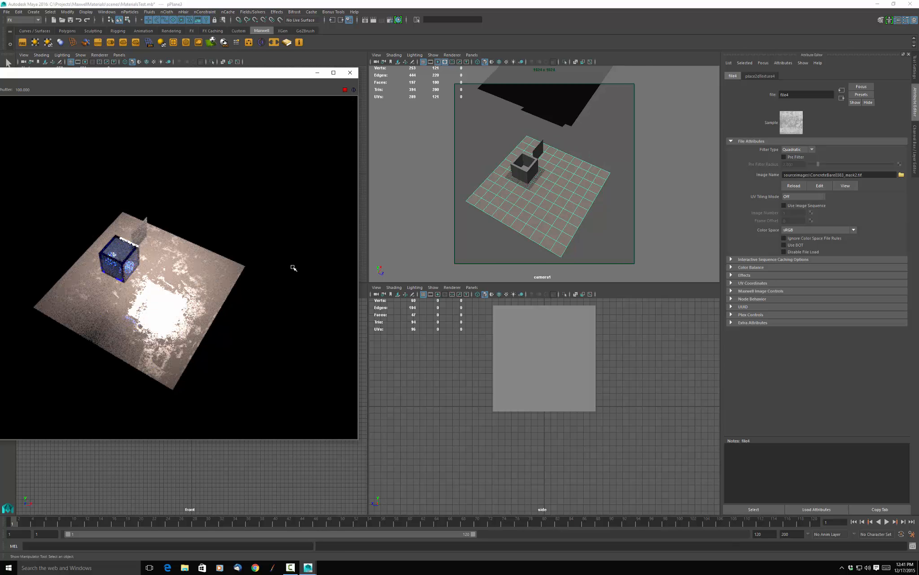
{"action": "left_click_drag", "start_coordinate": [294, 268], "coordinate": [302, 261], "text": "alt"}
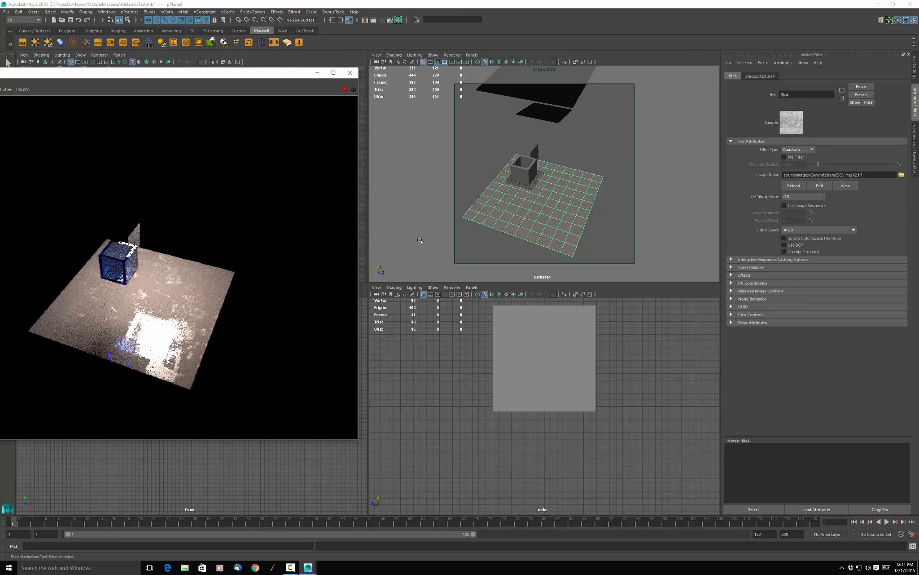
Delete the larger overhead plane and move the small emitter plane sideways, out beyond the edge of the floor.
{"action": "left_click", "coordinate": [559, 115]}
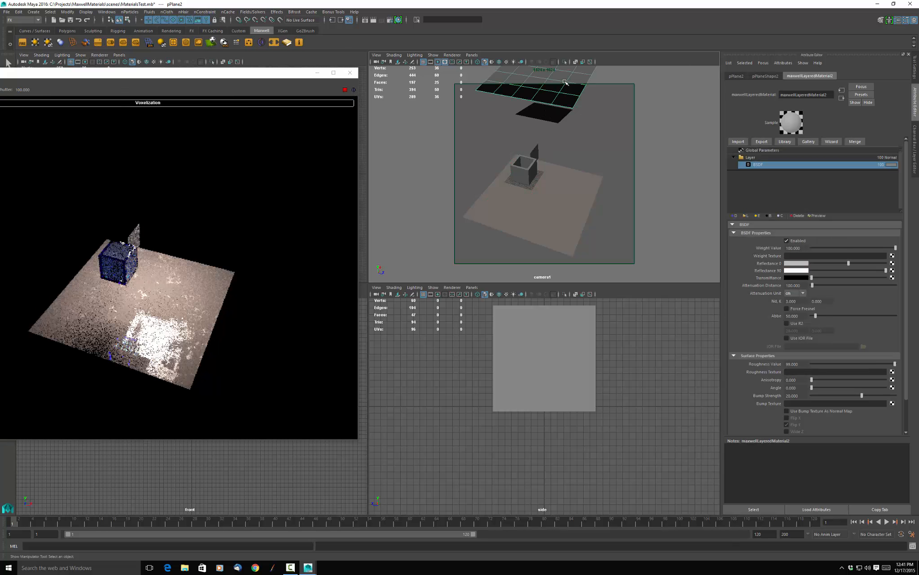
{"action": "key", "text": "Delete"}
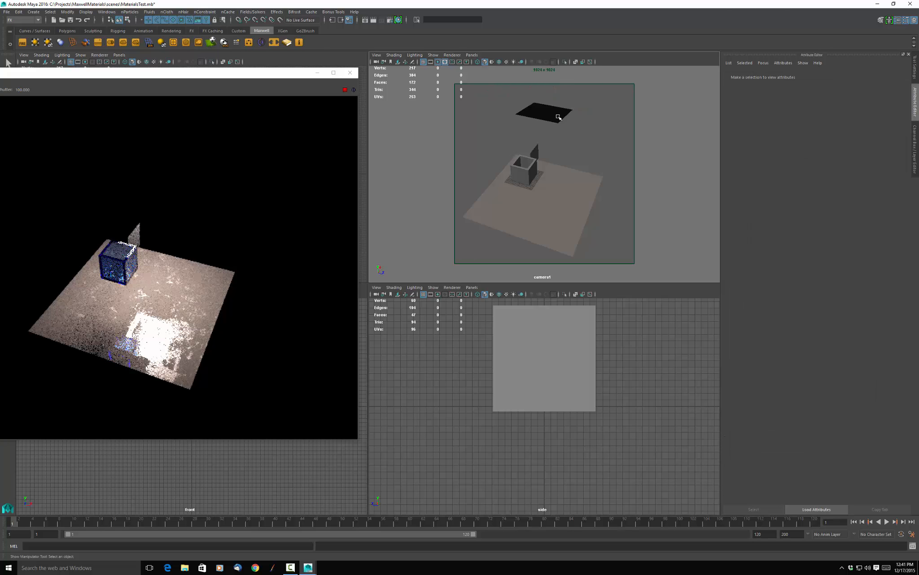
{"action": "left_click", "coordinate": [542, 112]}
{"action": "key", "text": "w"}
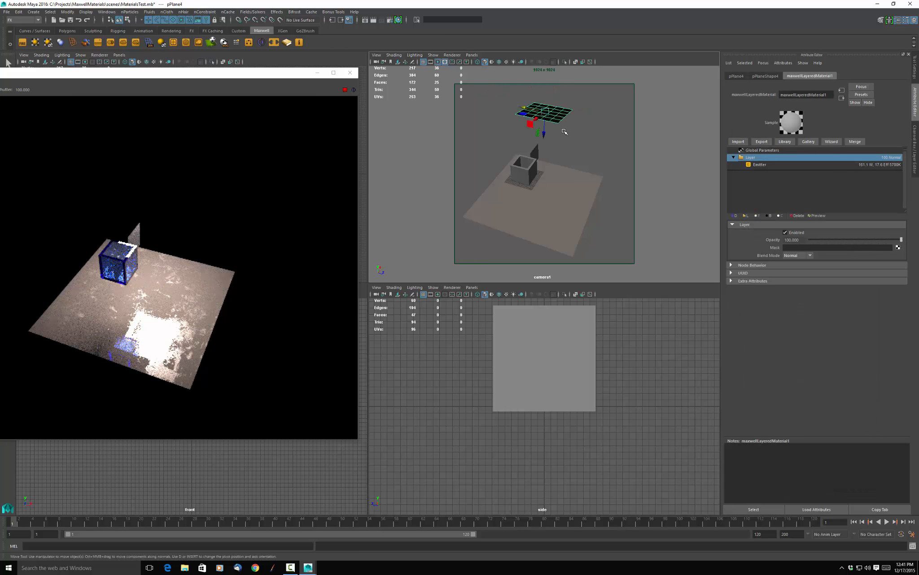
{"action": "left_click_drag", "start_coordinate": [524, 109], "coordinate": [621, 137]}
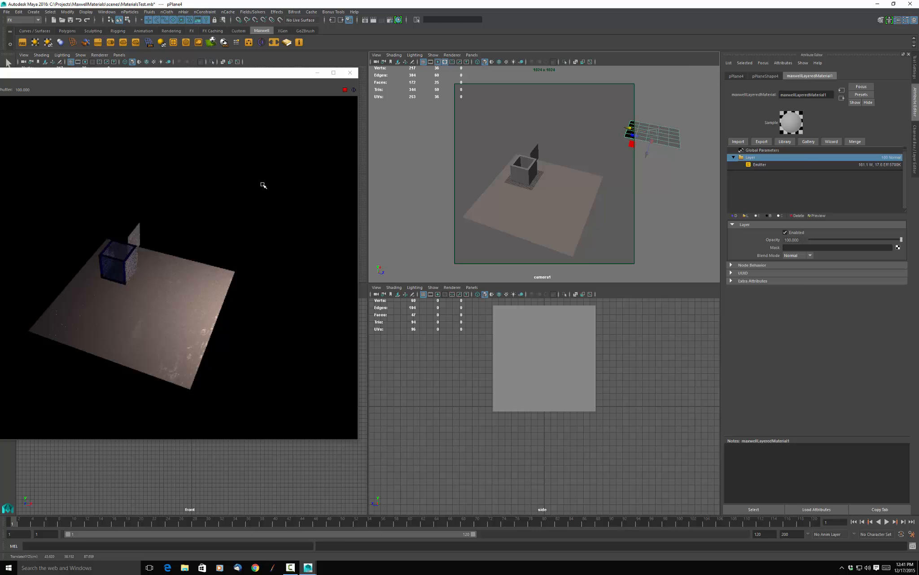
{"action": "left_click_drag", "start_coordinate": [263, 185], "coordinate": [252, 205], "text": "alt"}
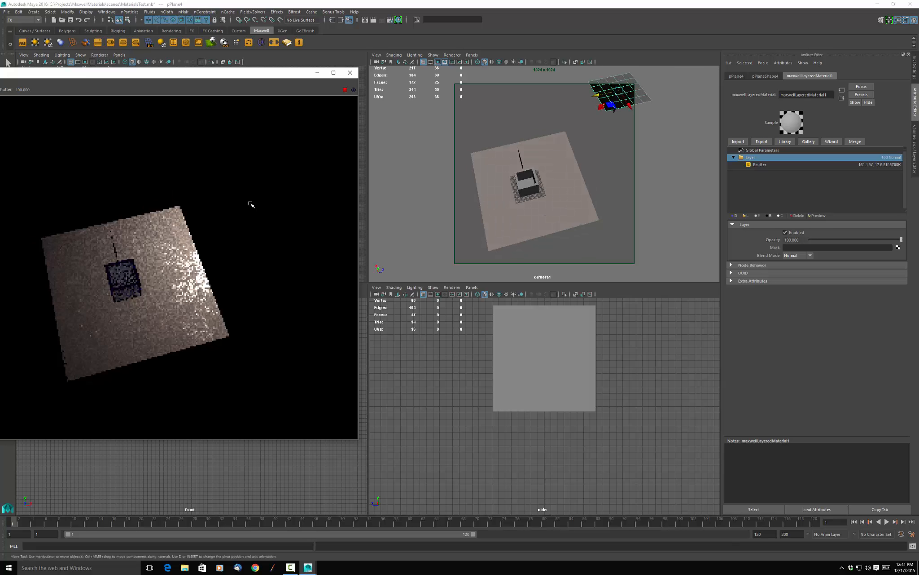
Switch to Photoshop on Desktop 2 to check the grayscale mask's tones, and return to Maya on Desktop 1.
{"action": "left_click", "coordinate": [150, 567]}
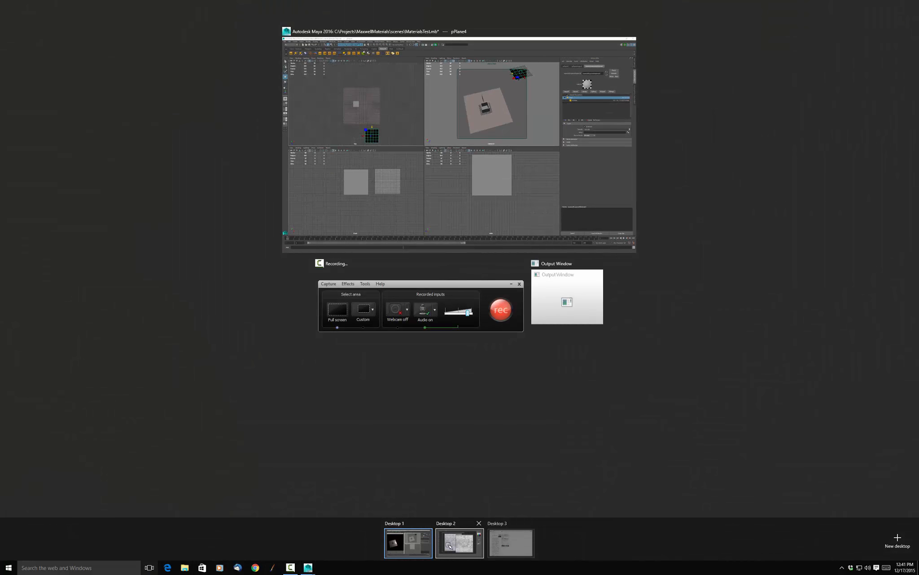
{"action": "left_click", "coordinate": [469, 542]}
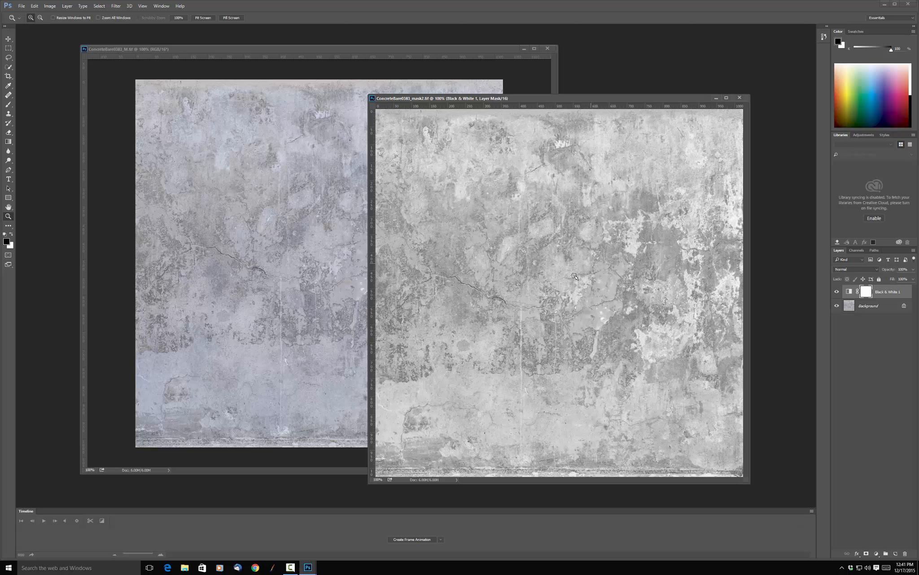
{"action": "left_click", "coordinate": [150, 567]}
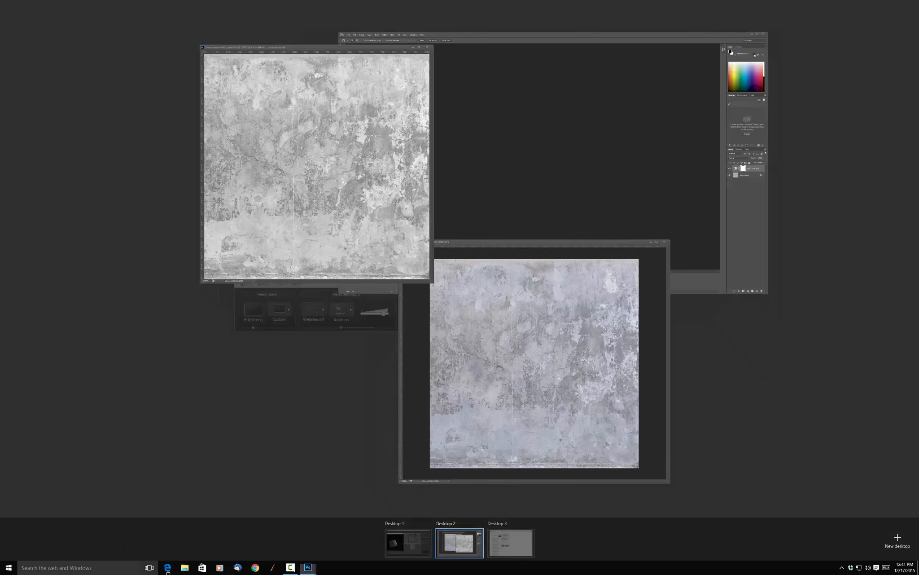
{"action": "left_click", "coordinate": [409, 539]}
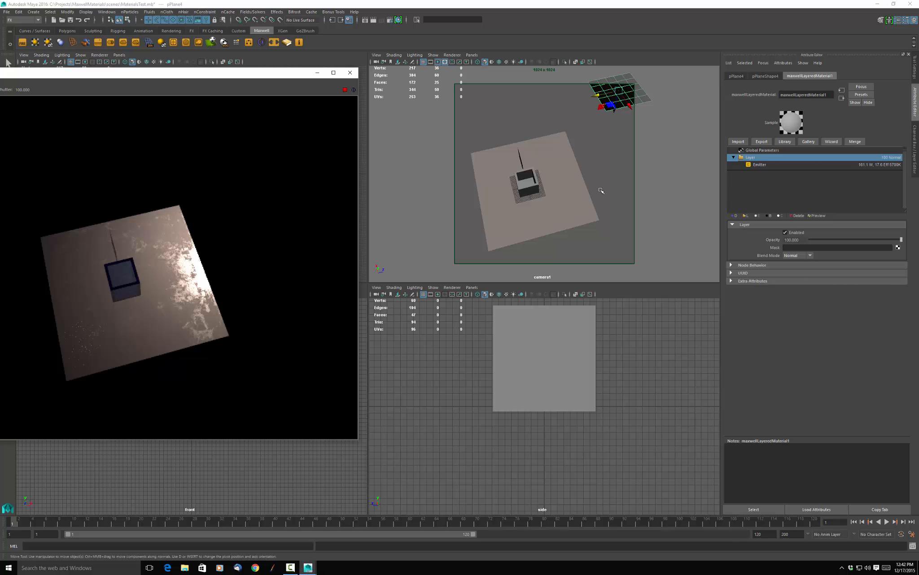
Select the floor plane and test its 40-weight BSDF's roughness at about 24 and 6, finally setting it to 100.
{"action": "left_click", "coordinate": [575, 211]}
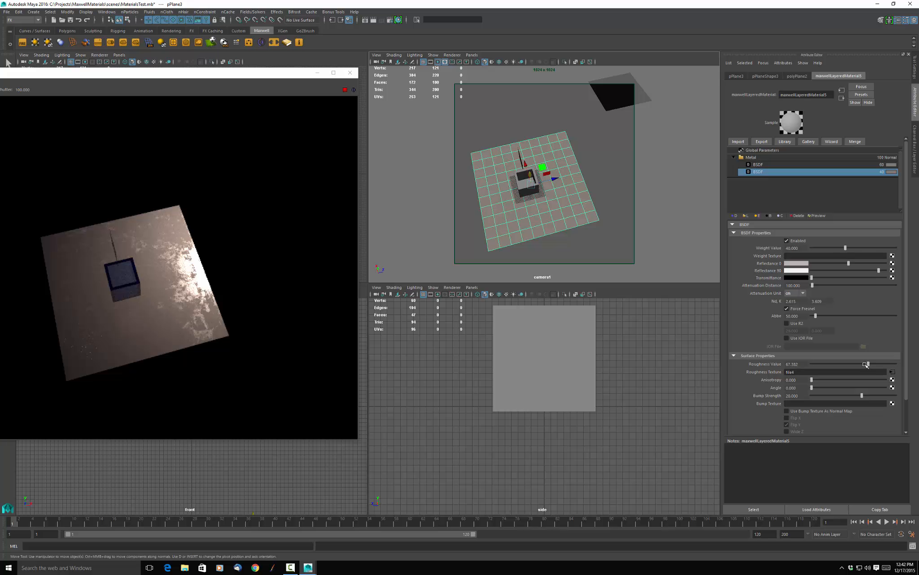
{"action": "left_click_drag", "start_coordinate": [836, 363], "coordinate": [831, 362]}
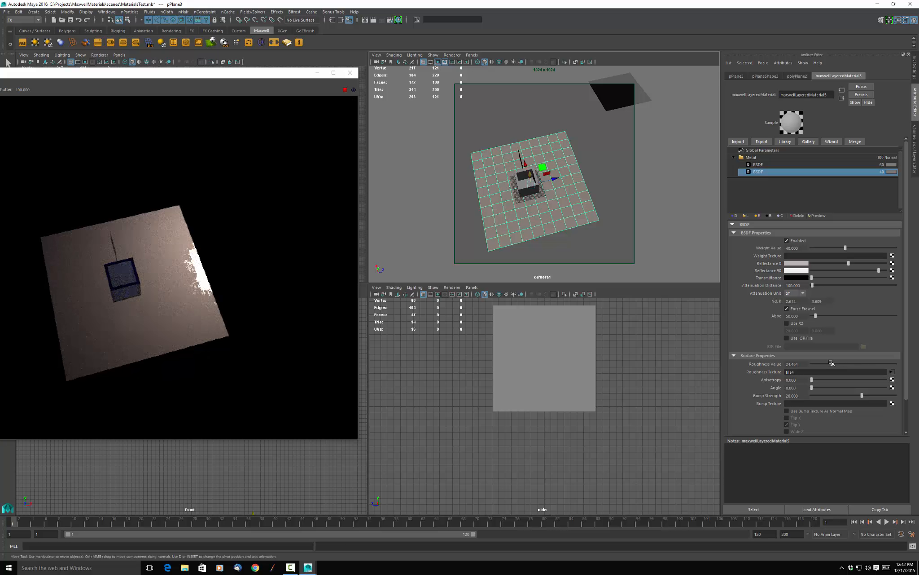
{"action": "left_click_drag", "start_coordinate": [832, 363], "coordinate": [818, 365]}
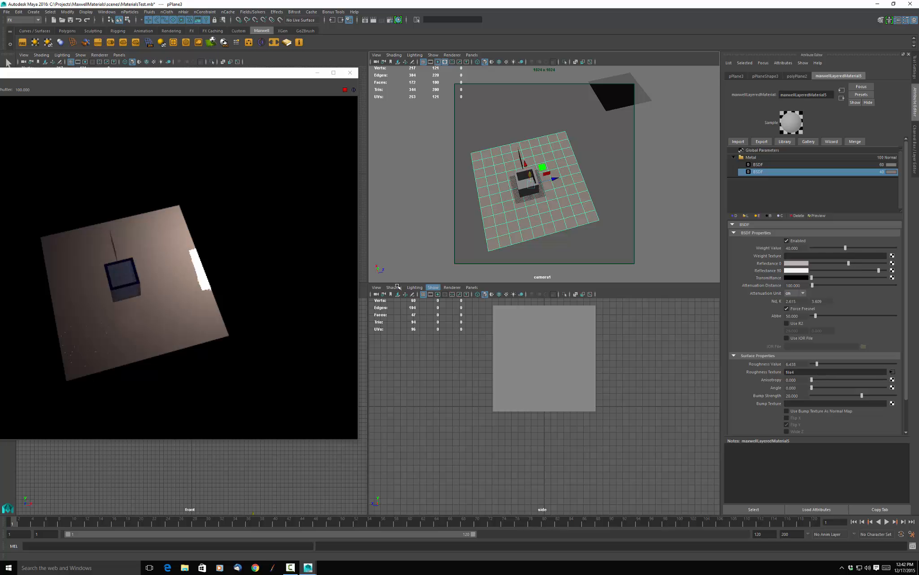
{"action": "left_click_drag", "start_coordinate": [264, 259], "coordinate": [312, 260], "text": "alt"}
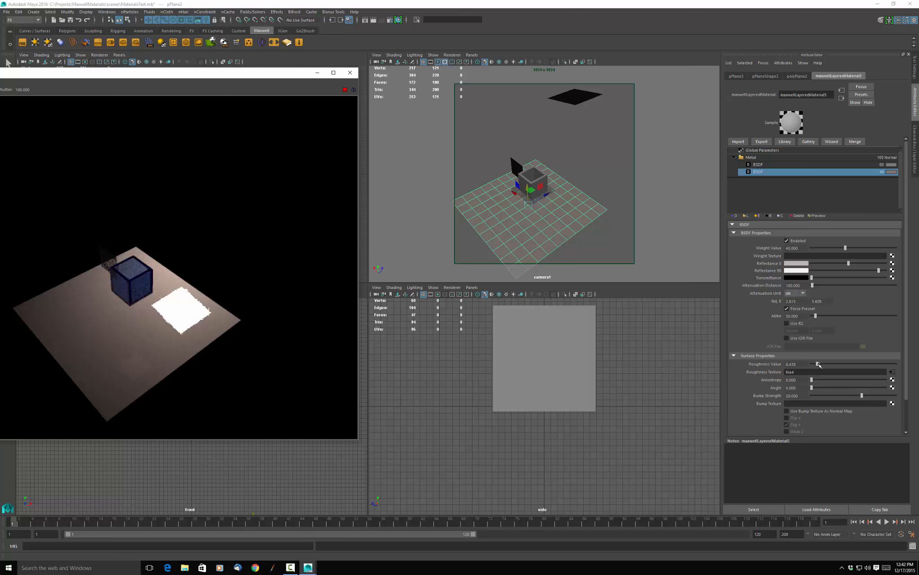
{"action": "left_click_drag", "start_coordinate": [818, 363], "coordinate": [899, 363]}
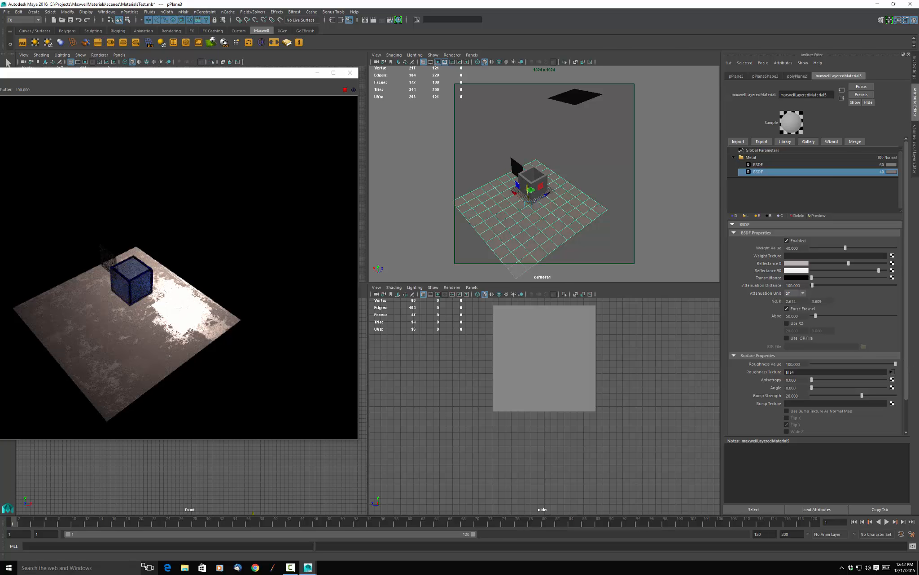
Switch to Photoshop on Desktop 2 and add a Curves adjustment layer above the mask's Black & White layer.
{"action": "left_click", "coordinate": [148, 567]}
{"action": "left_click", "coordinate": [457, 544]}
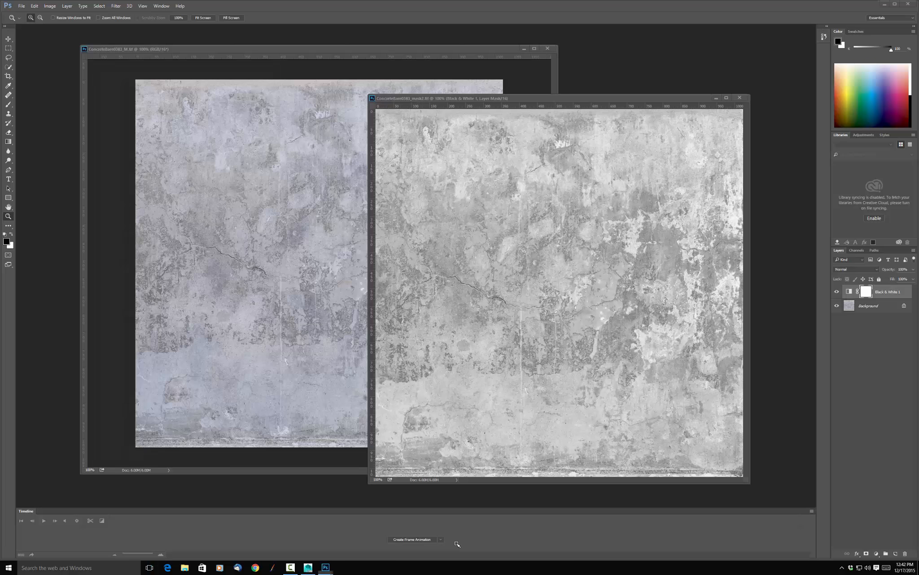
{"action": "left_click", "coordinate": [891, 297]}
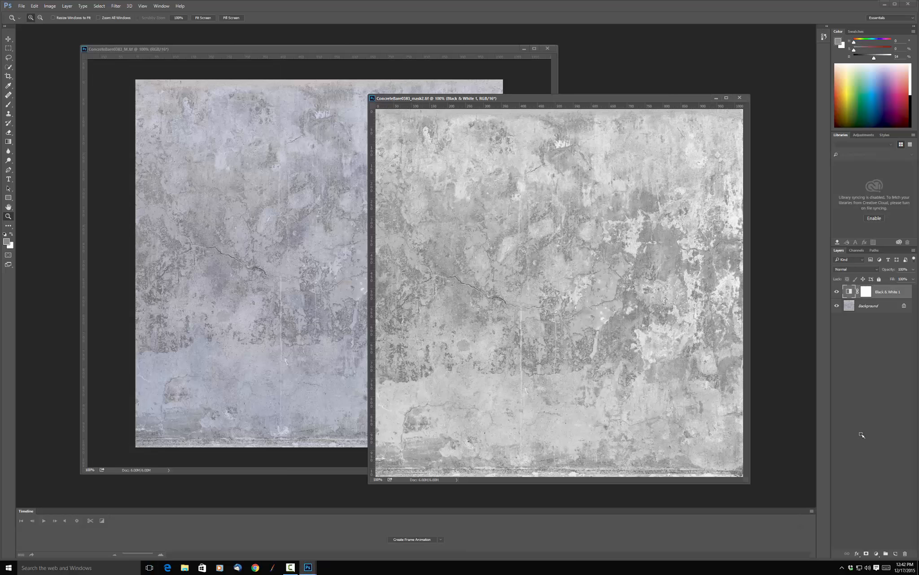
{"action": "left_click", "coordinate": [877, 554]}
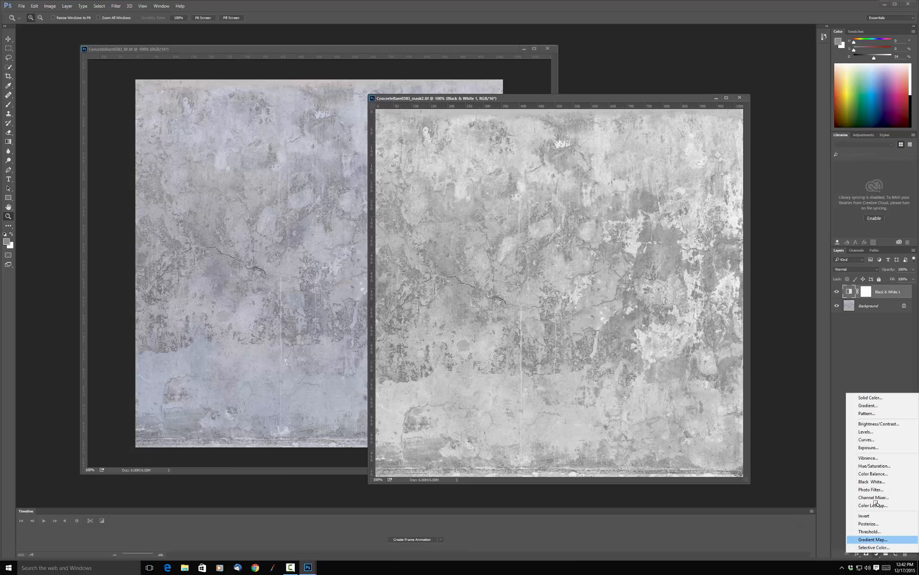
{"action": "left_click", "coordinate": [877, 440]}
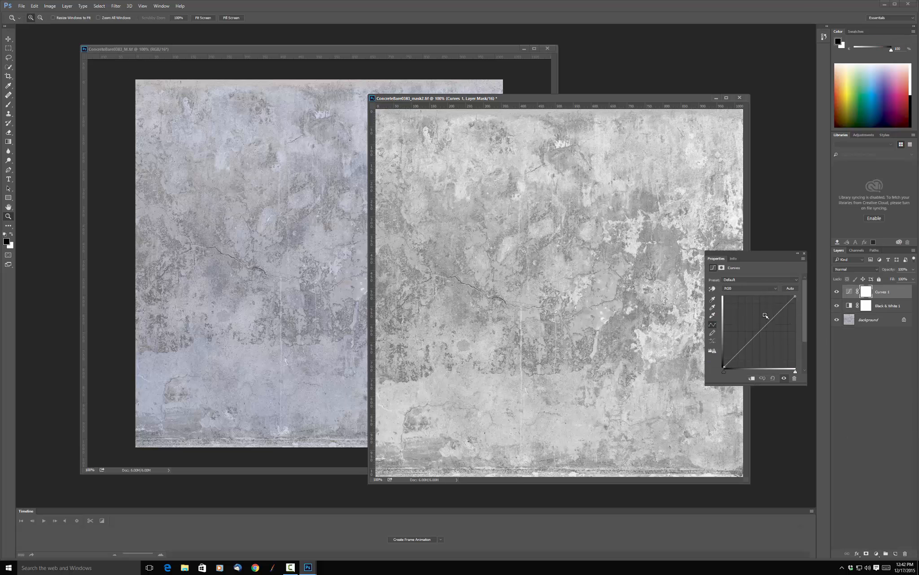
Pull the curve's midtones down steeply so most of the mask turns black, and save ConcreteBare0383_mask2.tif.
{"action": "left_click_drag", "start_coordinate": [764, 327], "coordinate": [780, 361]}
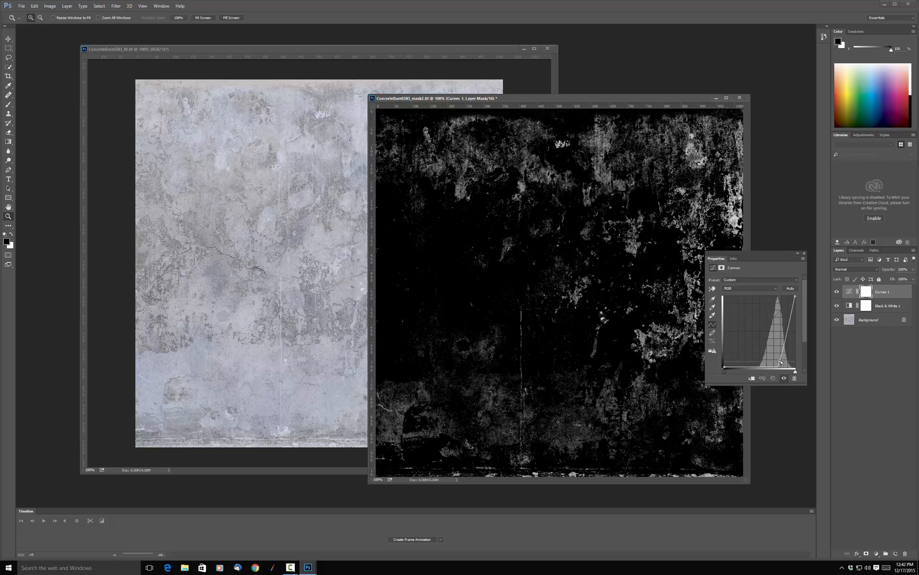
{"action": "left_click", "coordinate": [869, 380]}
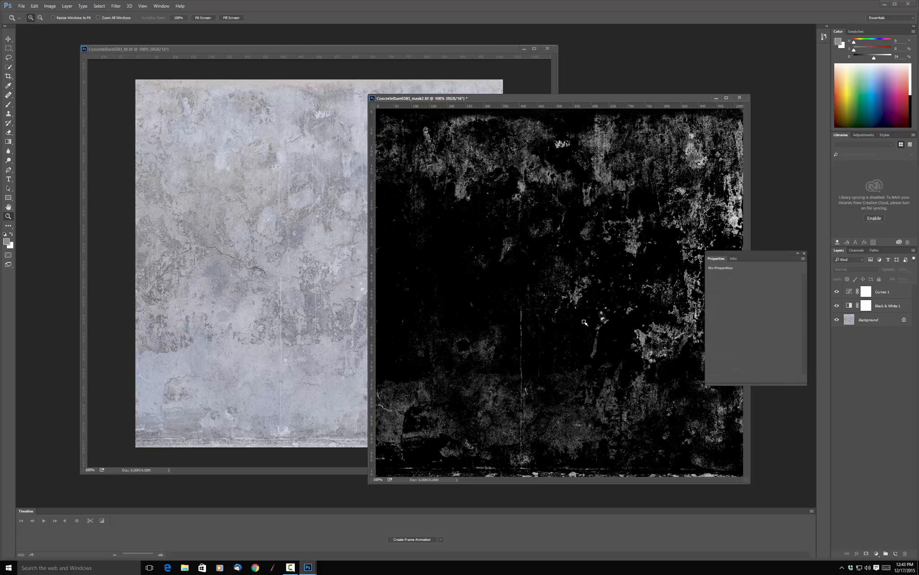
{"action": "left_click", "coordinate": [521, 91]}
{"action": "left_click", "coordinate": [594, 99]}
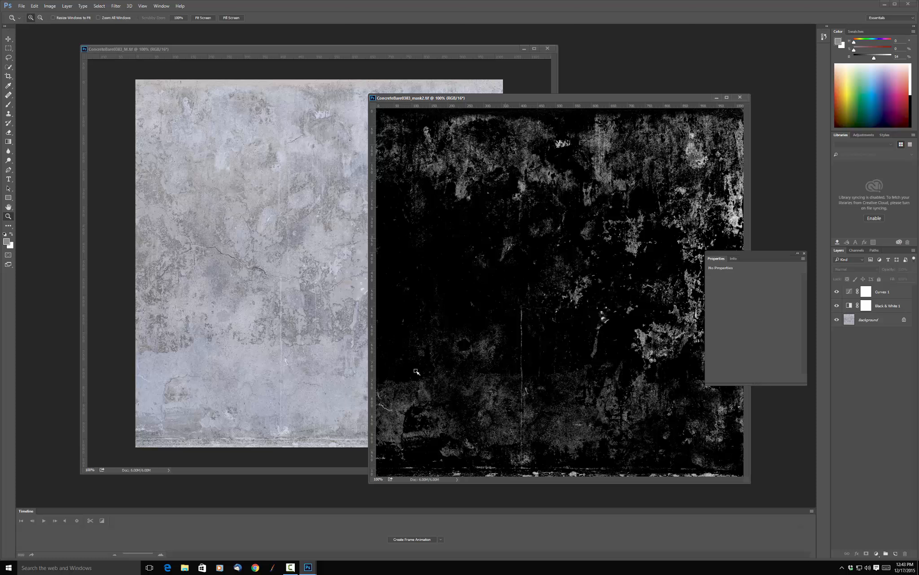
Return to Maya, reload the floor's roughness file texture with the darkened mask and inspect the floor from a lower angle.
{"action": "left_click", "coordinate": [149, 567]}
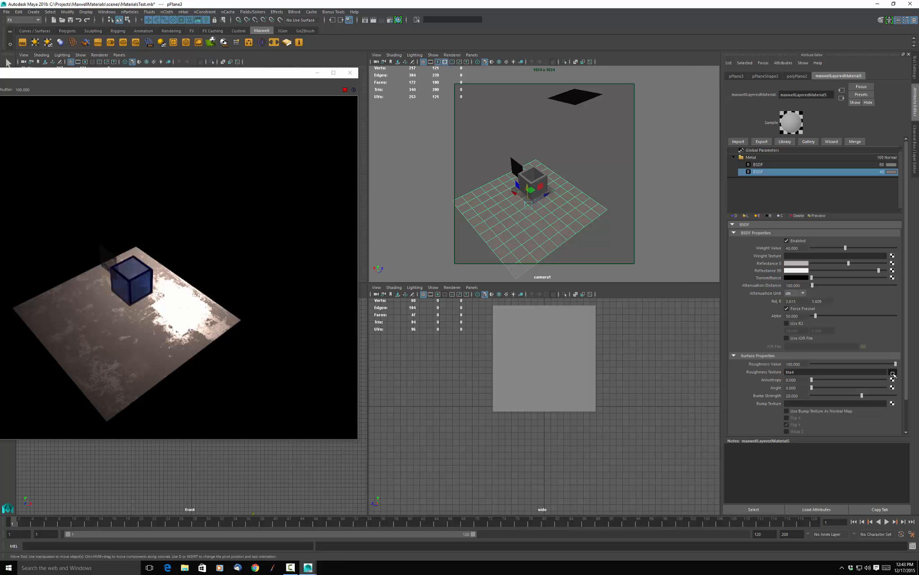
{"action": "left_click", "coordinate": [893, 371]}
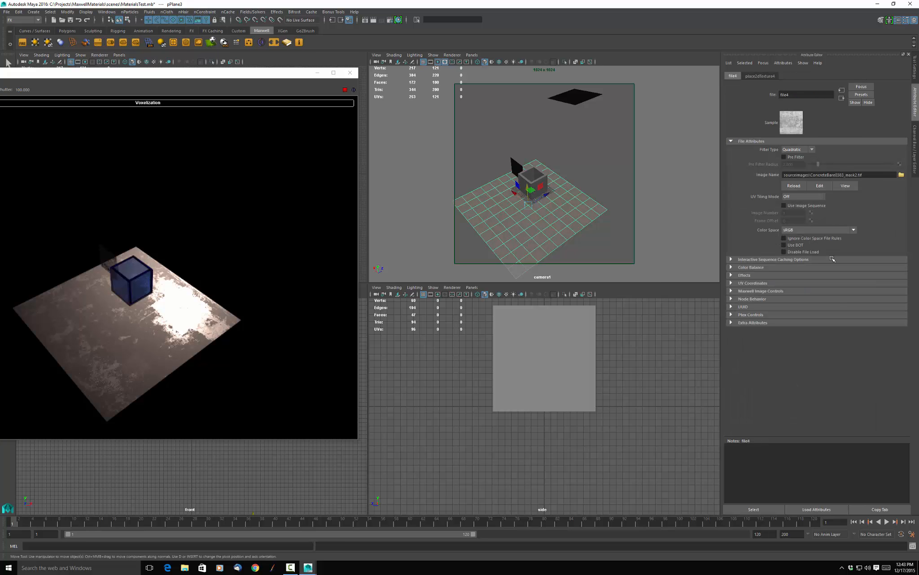
{"action": "left_click", "coordinate": [794, 185]}
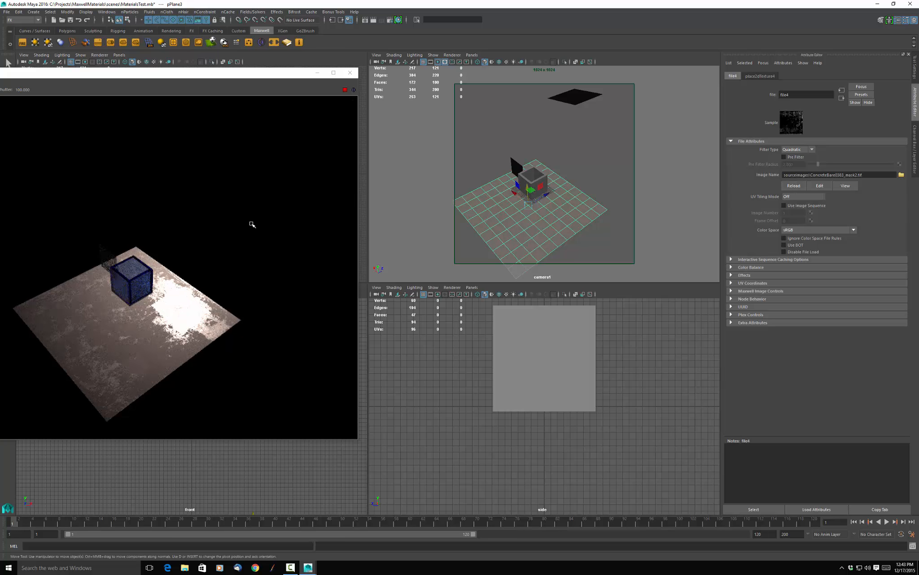
{"action": "left_click_drag", "start_coordinate": [252, 223], "coordinate": [268, 216], "text": "alt"}
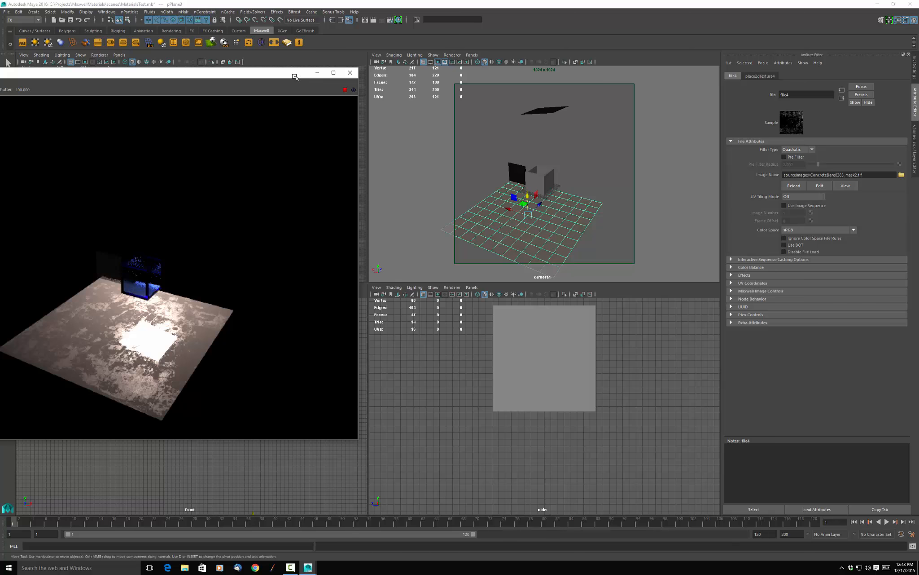
Add a Displacement component to the floor plane's Metal material and review the displacement types, keeping Pretessellated.
{"action": "mouse_move", "coordinate": [295, 77]}
{"action": "left_mouse_down"}
{"action": "mouse_move", "coordinate": [363, 82]}
{"action": "mouse_move", "coordinate": [290, 72]}
{"action": "left_mouse_up"}
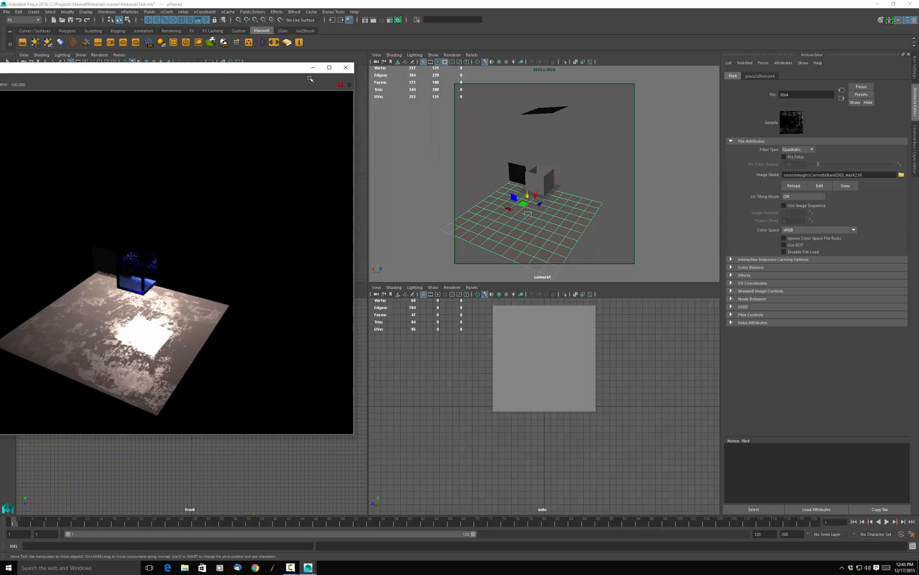
{"action": "left_click", "coordinate": [609, 170]}
{"action": "left_click", "coordinate": [584, 220]}
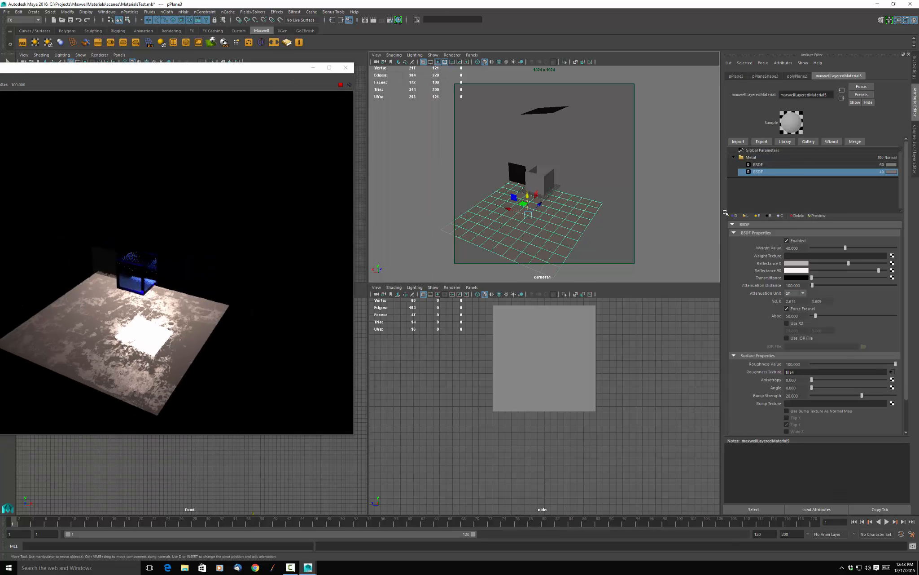
{"action": "left_click", "coordinate": [773, 158]}
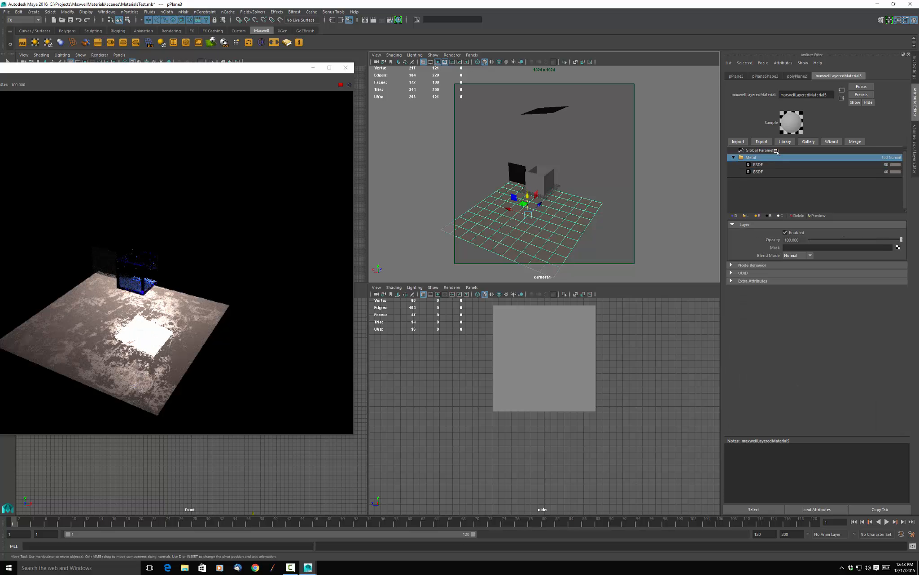
{"action": "left_click", "coordinate": [735, 216]}
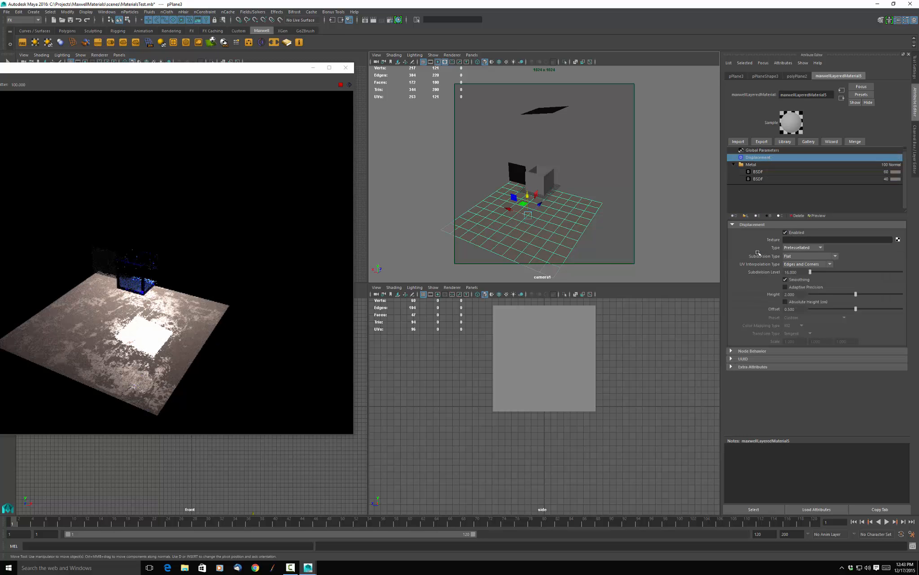
{"action": "left_click", "coordinate": [821, 248]}
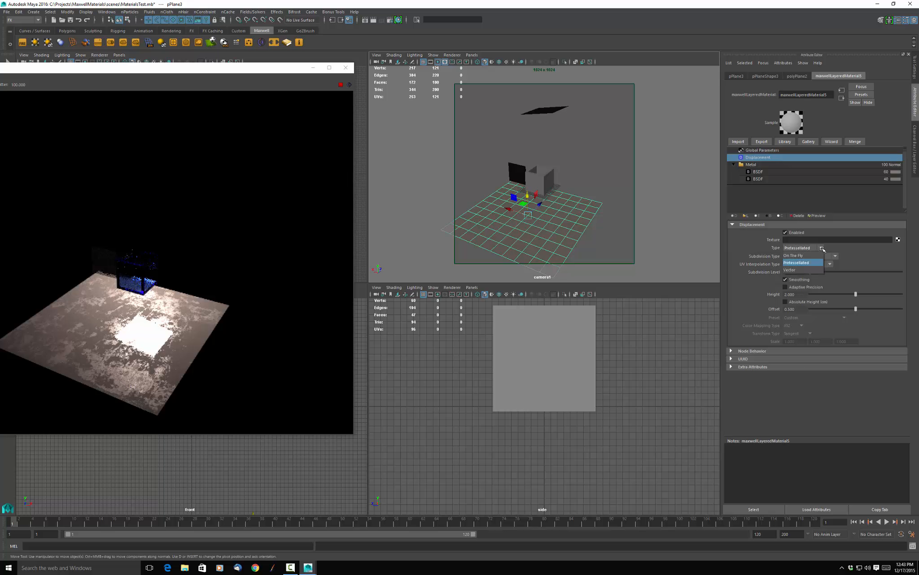
{"action": "left_click", "coordinate": [822, 248]}
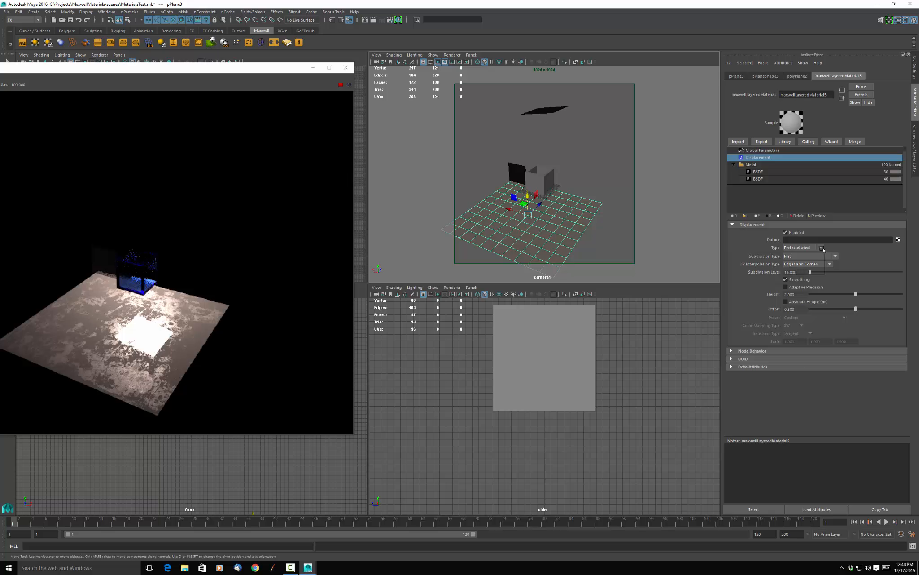
{"action": "left_click", "coordinate": [824, 247]}
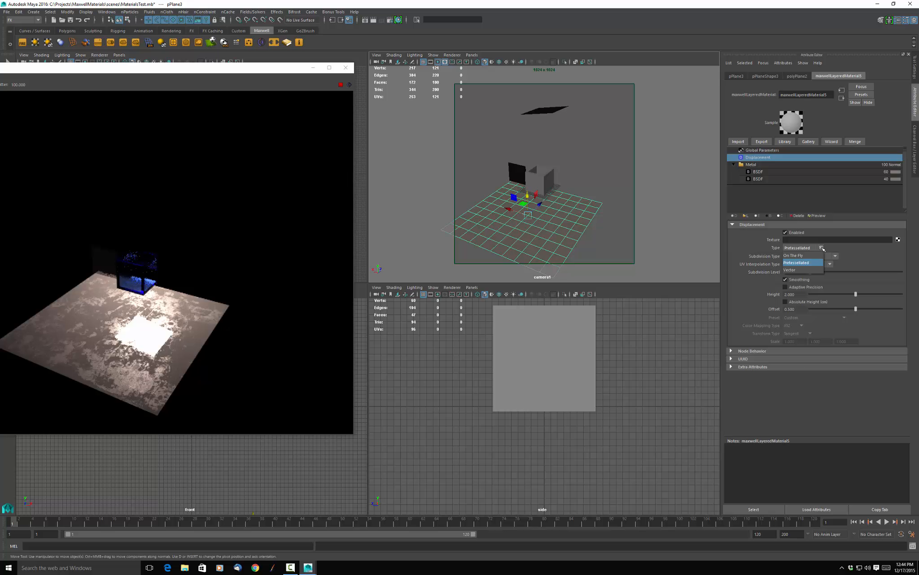
{"action": "left_click", "coordinate": [823, 248]}
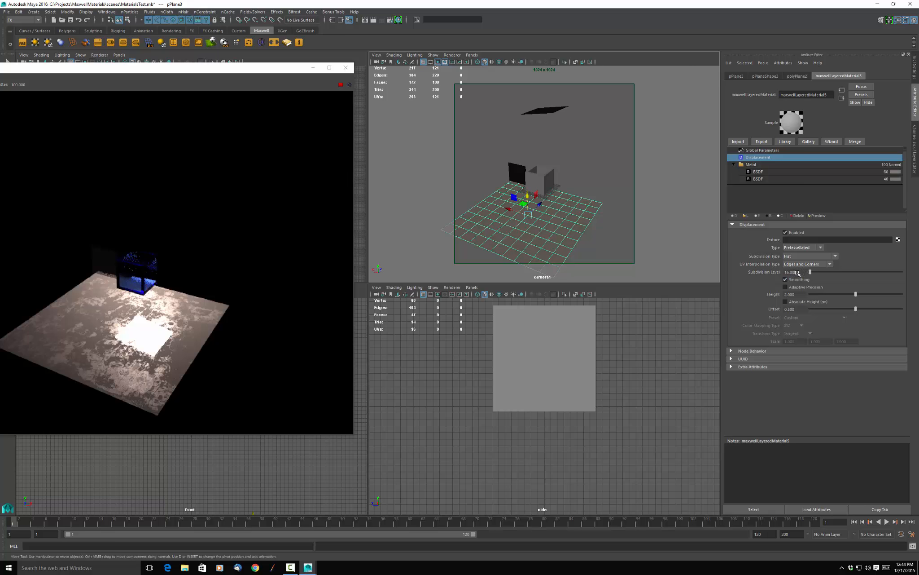
Set the displacement's subdivision level to 32 and its height to 1, with absolute height in cm enabled.
{"action": "left_click_drag", "start_coordinate": [800, 273], "coordinate": [777, 274]}
{"action": "type", "text": "32"}
{"action": "key", "text": "Return"}
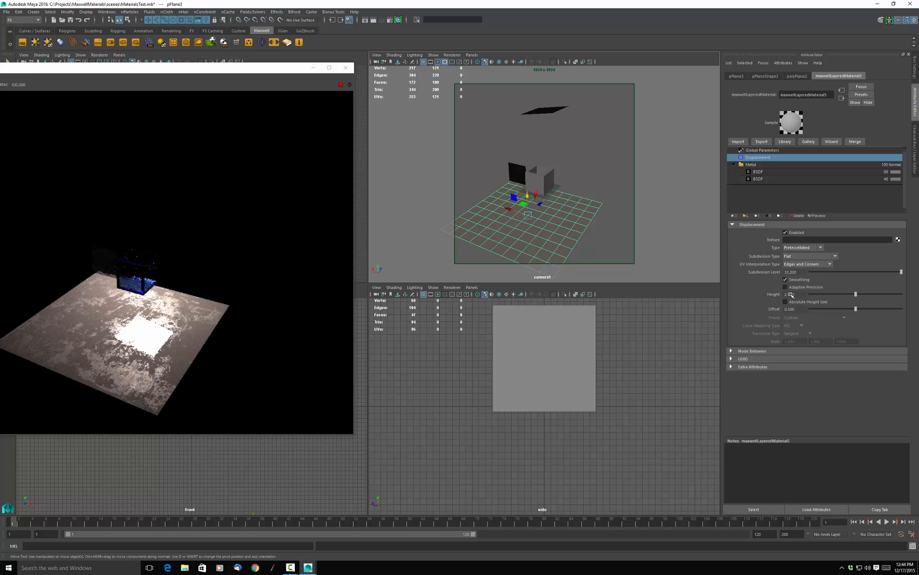
{"action": "left_click_drag", "start_coordinate": [799, 295], "coordinate": [780, 304]}
{"action": "type", "text": "1"}
{"action": "key", "text": "Return"}
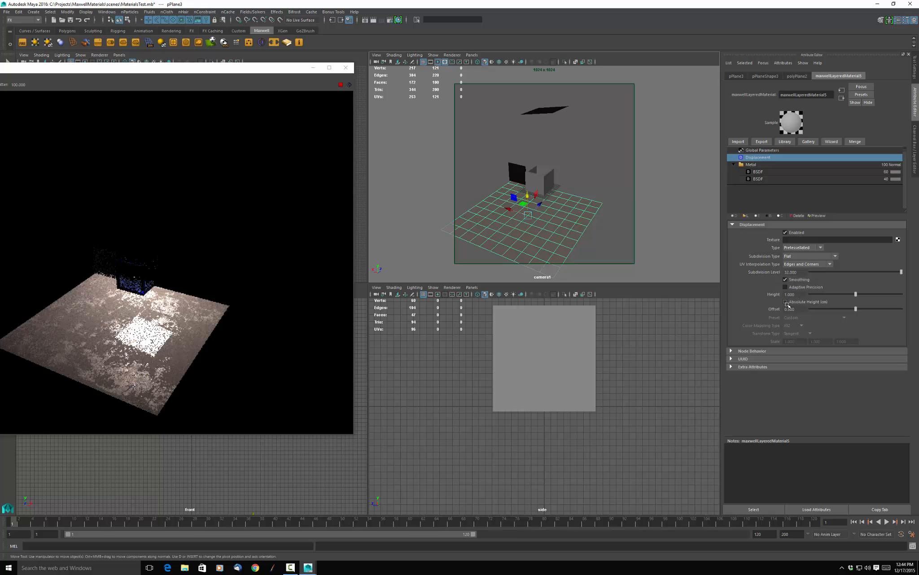
{"action": "left_click", "coordinate": [786, 302]}
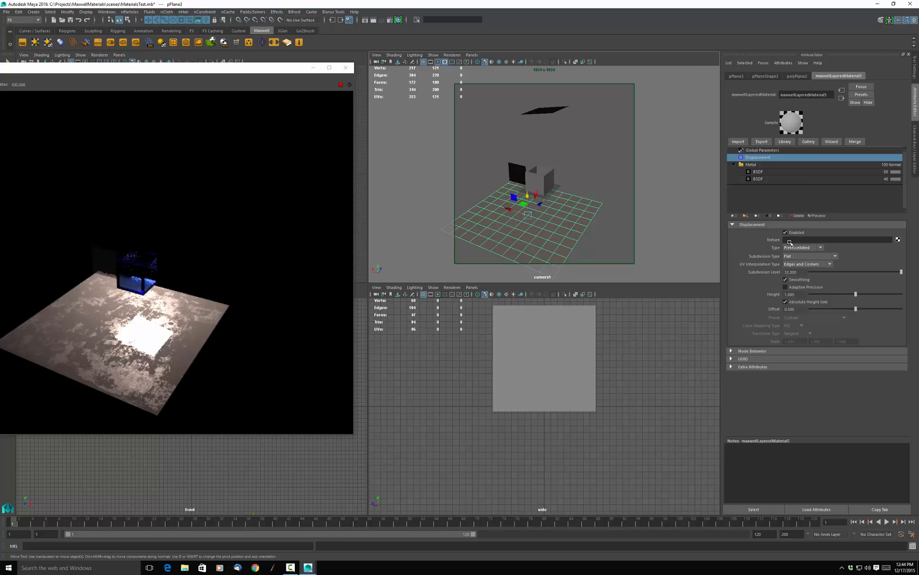
Connect a File texture to the displacement and load ConcreteBare0383_mask2.tif as its image.
{"action": "left_click", "coordinate": [898, 240]}
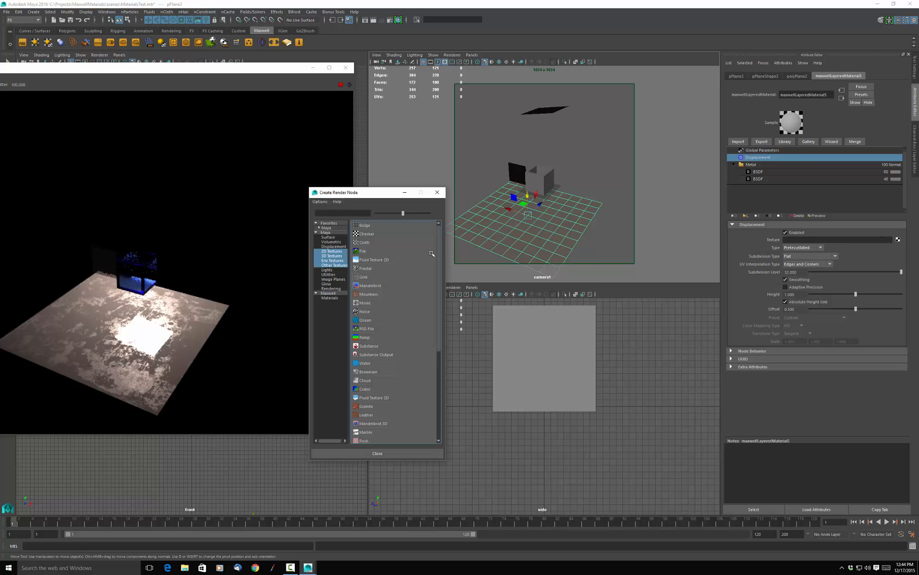
{"action": "left_click", "coordinate": [408, 252]}
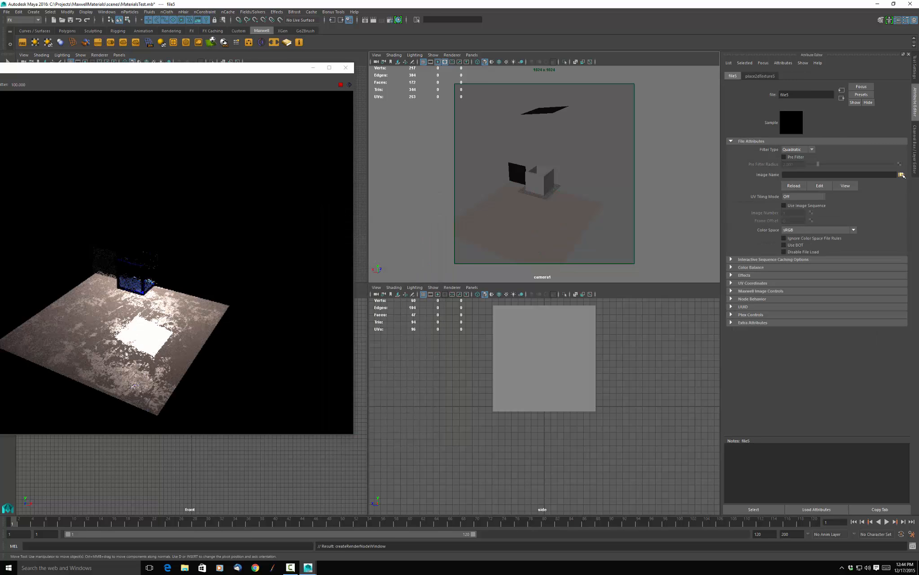
{"action": "left_click", "coordinate": [902, 174]}
{"action": "left_click", "coordinate": [588, 246]}
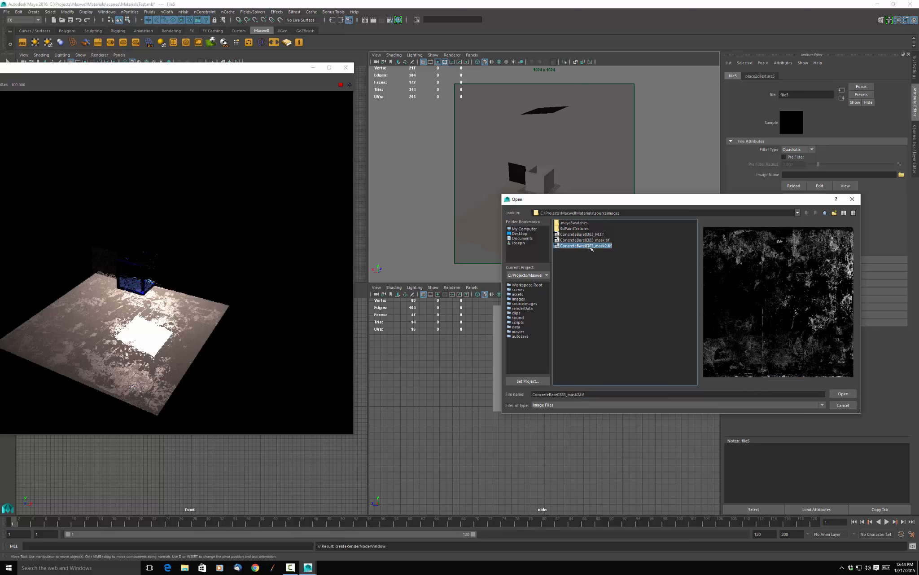
{"action": "left_click", "coordinate": [844, 393]}
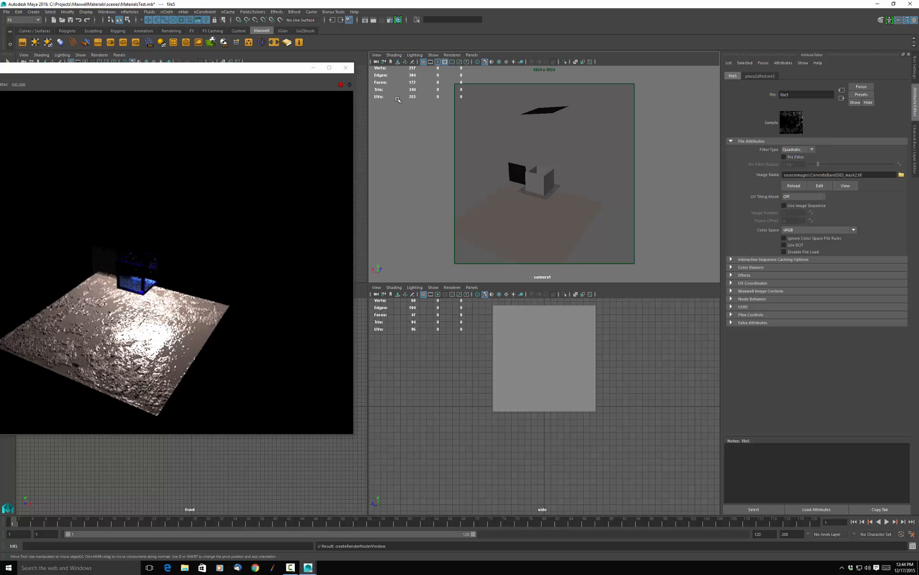
Close the FIRE preview and set the floor's displacement height to 3.
{"action": "left_click", "coordinate": [347, 68]}
{"action": "left_click", "coordinate": [488, 152]}
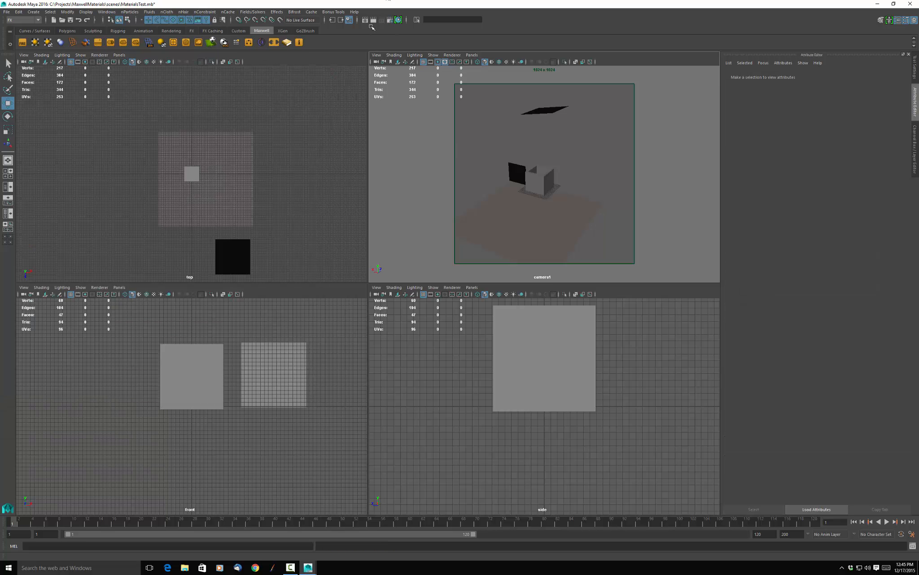
{"action": "left_click", "coordinate": [515, 235]}
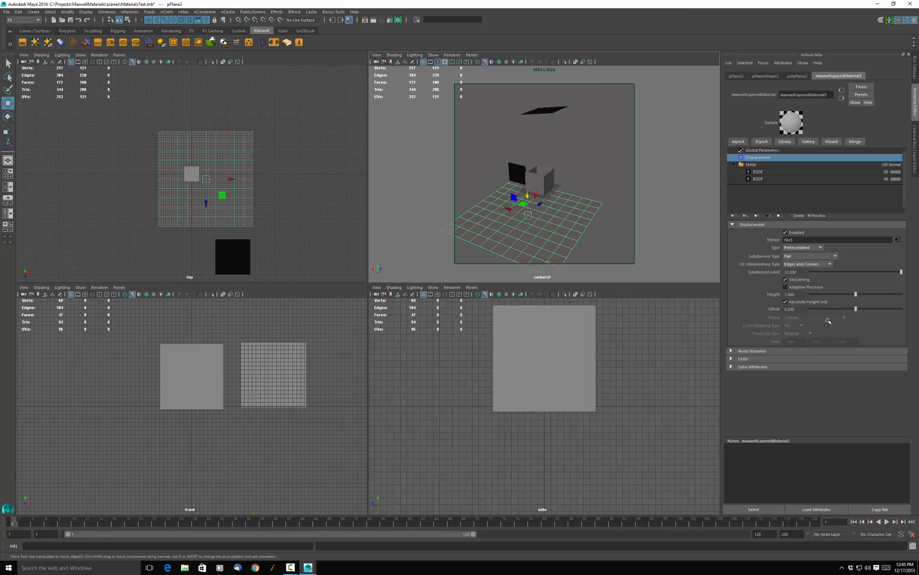
{"action": "left_click_drag", "start_coordinate": [802, 295], "coordinate": [778, 295]}
{"action": "type", "text": "3"}
{"action": "left_click", "coordinate": [491, 143]}
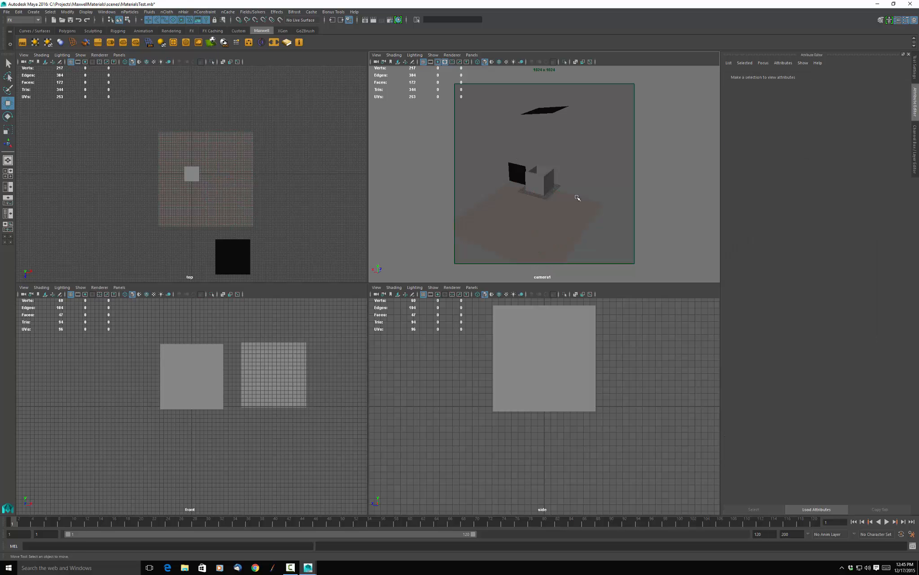
Test-render the displaced floor in Maxwell Render, stop it early and close the render windows.
{"action": "left_click", "coordinate": [374, 20]}
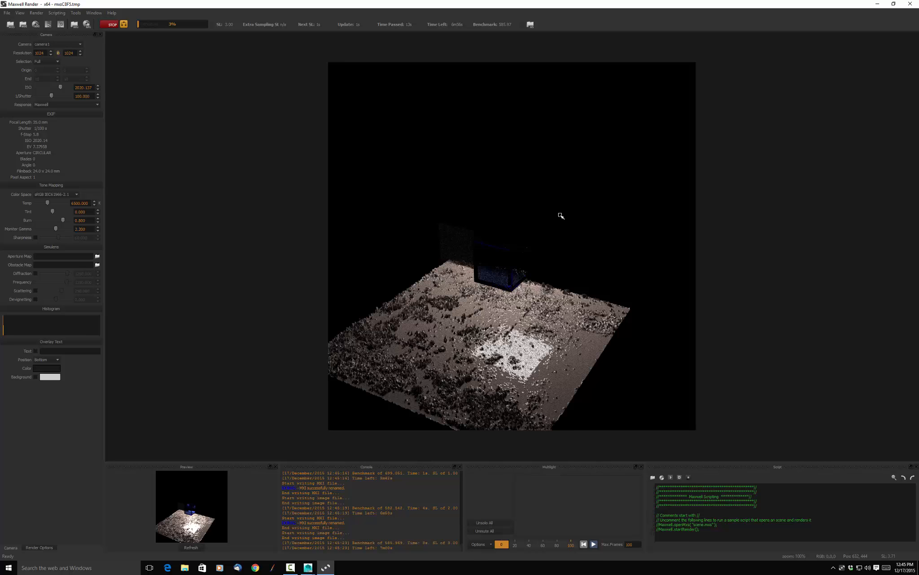
{"action": "left_click", "coordinate": [112, 25]}
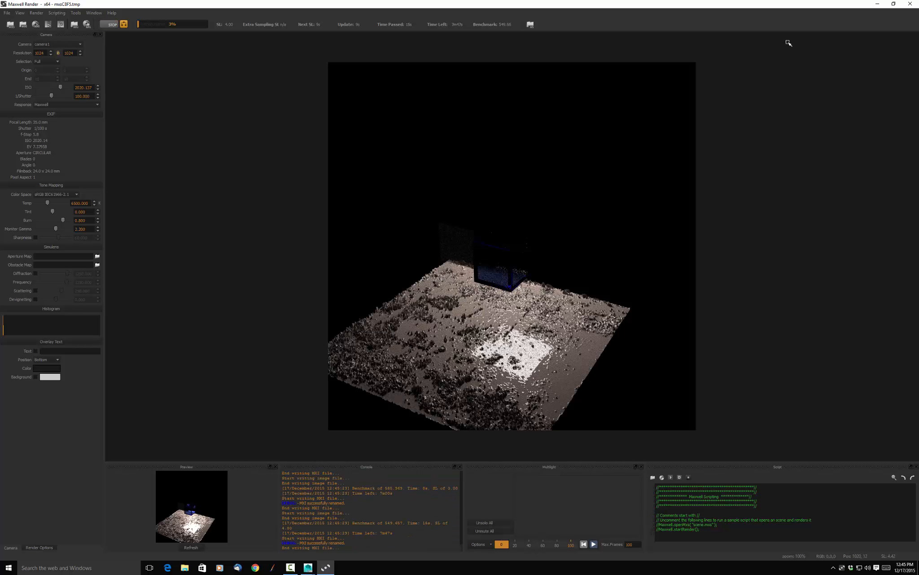
{"action": "left_click", "coordinate": [911, 4]}
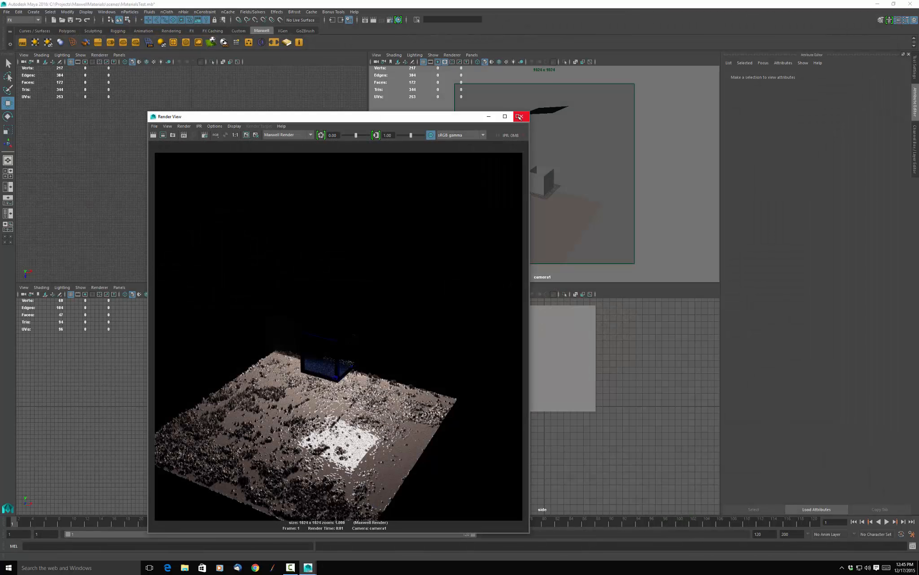
{"action": "left_click", "coordinate": [521, 117]}
Orbit the camera to look down on the floor and smooth its mesh with 2 division levels.
{"action": "left_click_drag", "start_coordinate": [596, 167], "coordinate": [587, 130], "text": "alt"}
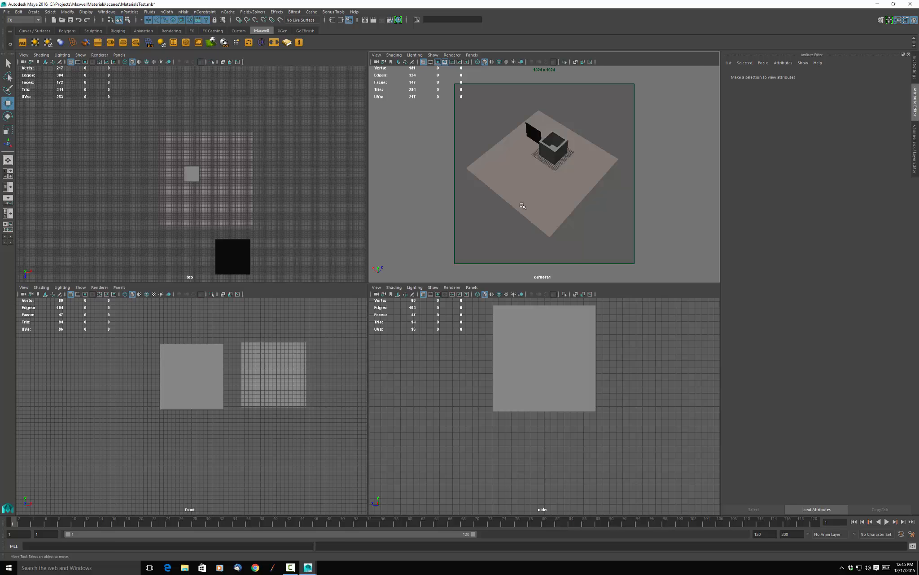
{"action": "left_click", "coordinate": [551, 204]}
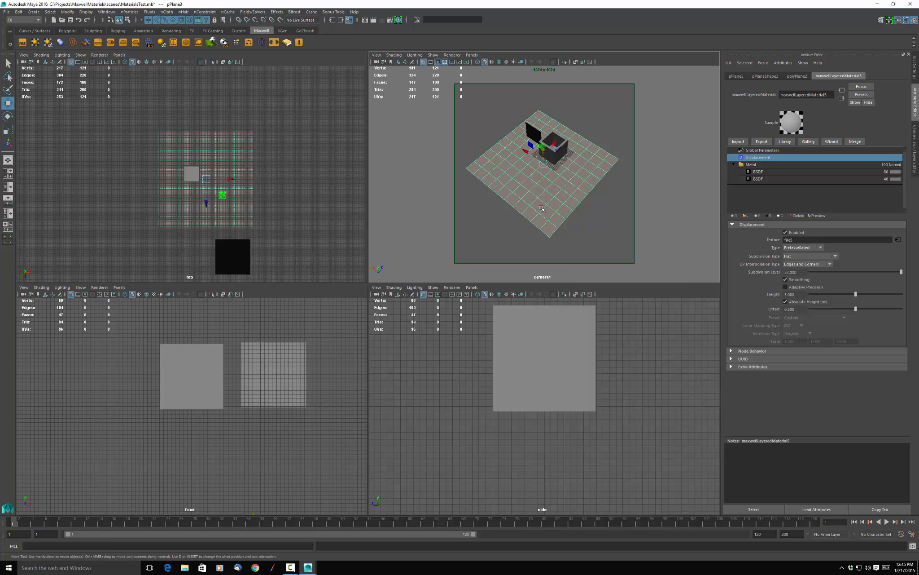
{"action": "key", "text": "space"}
{"action": "left_click", "coordinate": [447, 221]}
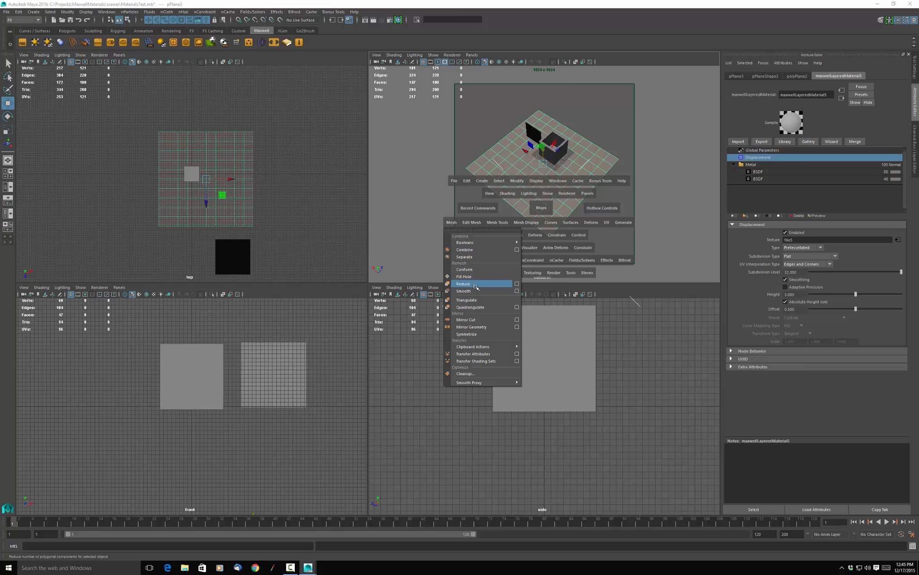
{"action": "left_click", "coordinate": [488, 291]}
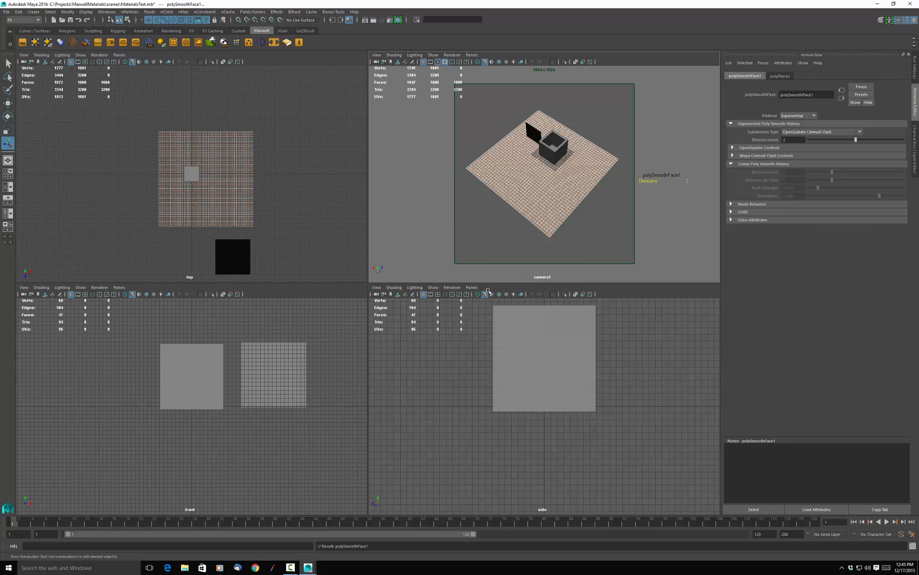
{"action": "left_click", "coordinate": [594, 216]}
Set the smoothed floor's displacement height to 2 and render the scene in Maxwell Render.
{"action": "left_click", "coordinate": [541, 196]}
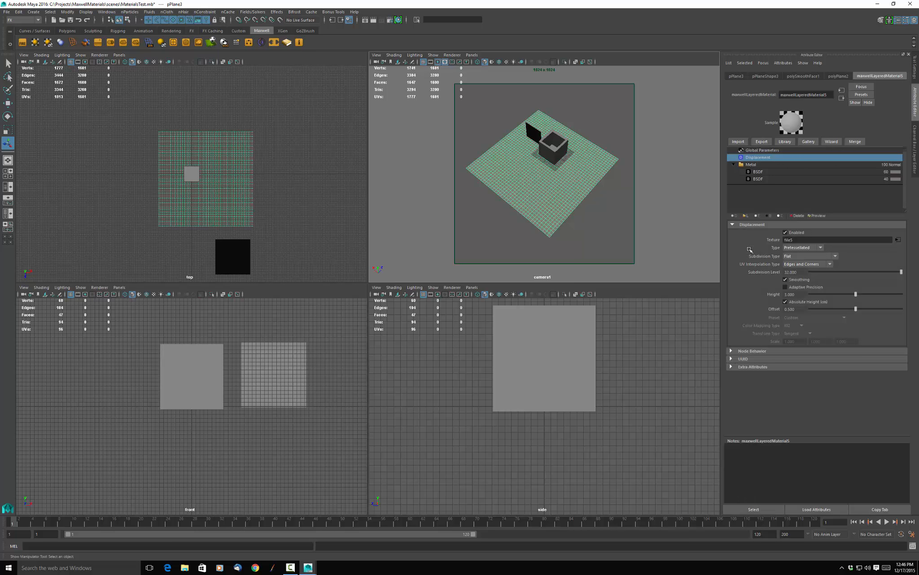
{"action": "left_click", "coordinate": [794, 294]}
{"action": "type", "text": "2"}
{"action": "left_click", "coordinate": [504, 230]}
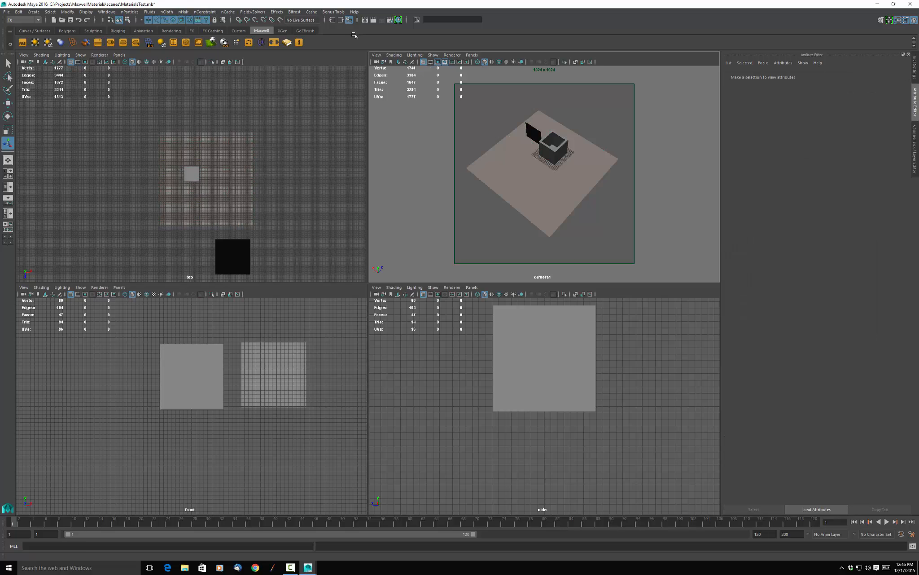
{"action": "left_click", "coordinate": [374, 21]}
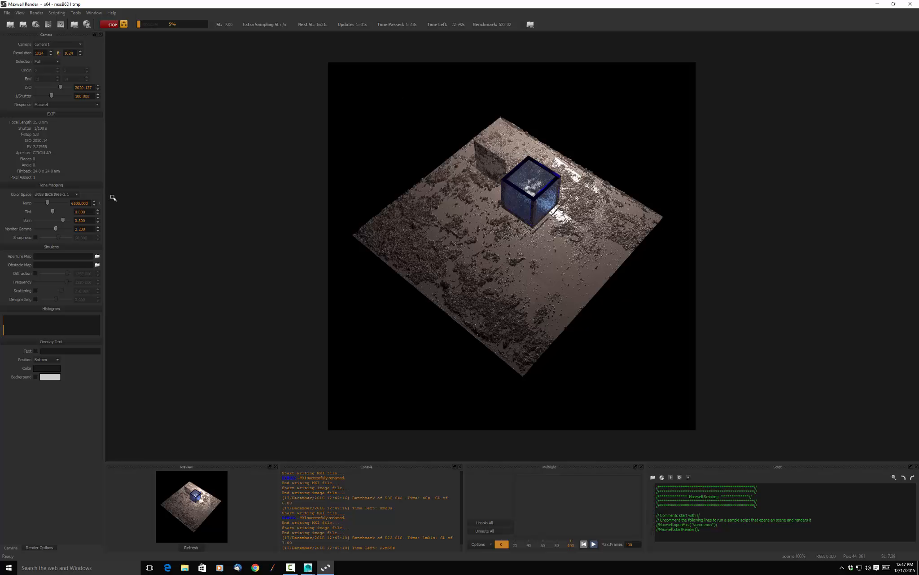
Lower the render's ISO, try cooler color temperatures ending at about 8900, and stop the render.
{"action": "mouse_move", "coordinate": [48, 203]}
{"action": "left_mouse_down"}
{"action": "mouse_move", "coordinate": [58, 205]}
{"action": "mouse_move", "coordinate": [13, 190]}
{"action": "mouse_move", "coordinate": [47, 196]}
{"action": "left_mouse_up"}
{"action": "mouse_move", "coordinate": [47, 202]}
{"action": "left_mouse_down"}
{"action": "mouse_move", "coordinate": [33, 202]}
{"action": "mouse_move", "coordinate": [62, 203]}
{"action": "left_mouse_up"}
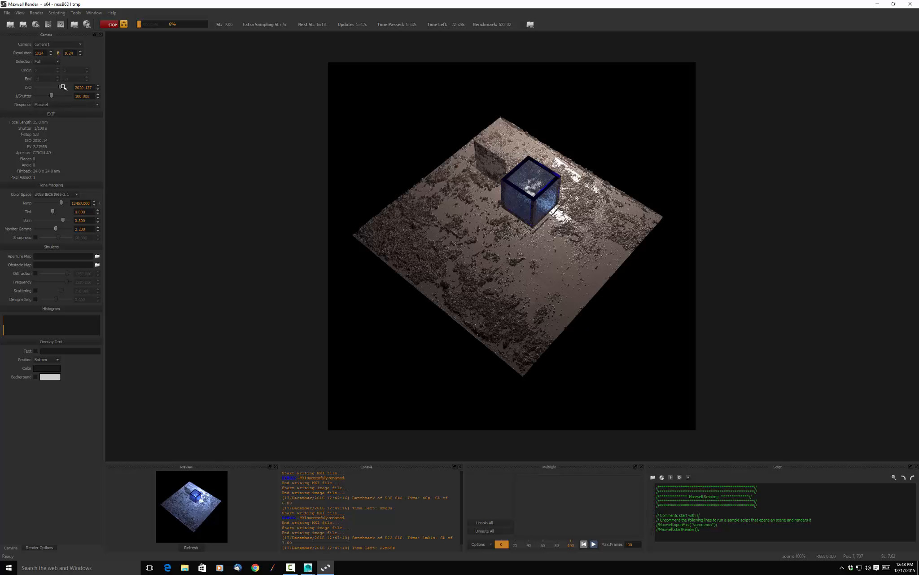
{"action": "mouse_move", "coordinate": [61, 87]}
{"action": "left_mouse_down"}
{"action": "mouse_move", "coordinate": [51, 87]}
{"action": "mouse_move", "coordinate": [69, 86]}
{"action": "mouse_move", "coordinate": [57, 87]}
{"action": "left_mouse_up"}
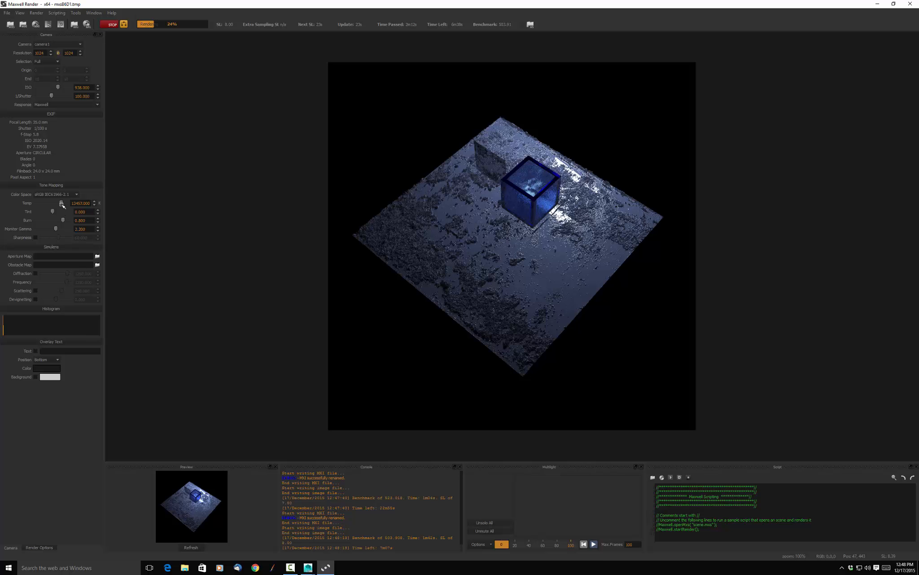
{"action": "left_click_drag", "start_coordinate": [61, 203], "coordinate": [52, 204]}
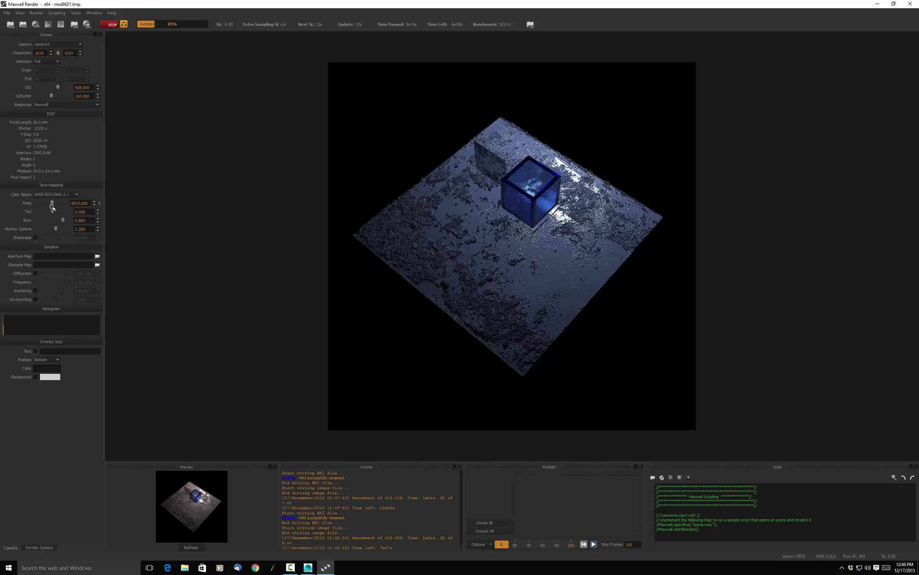
{"action": "left_click", "coordinate": [111, 23]}
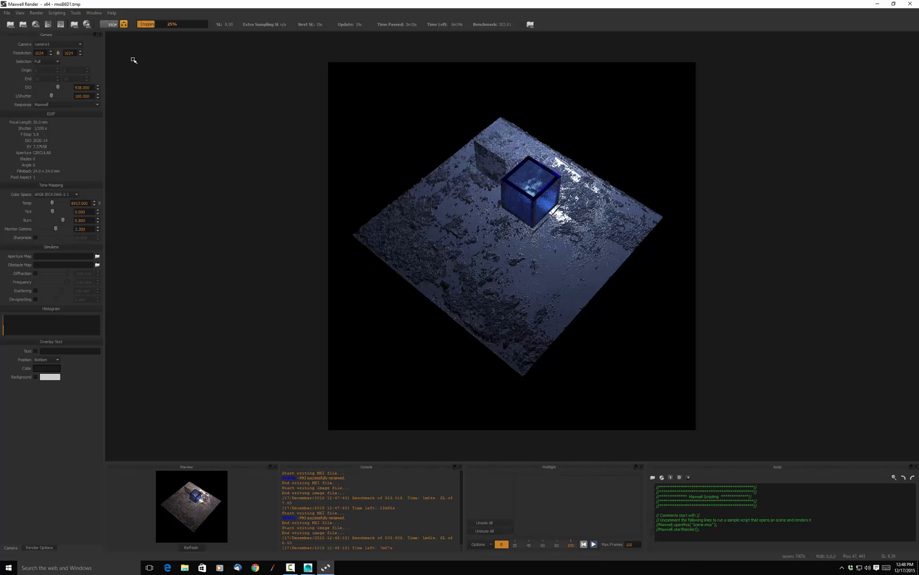